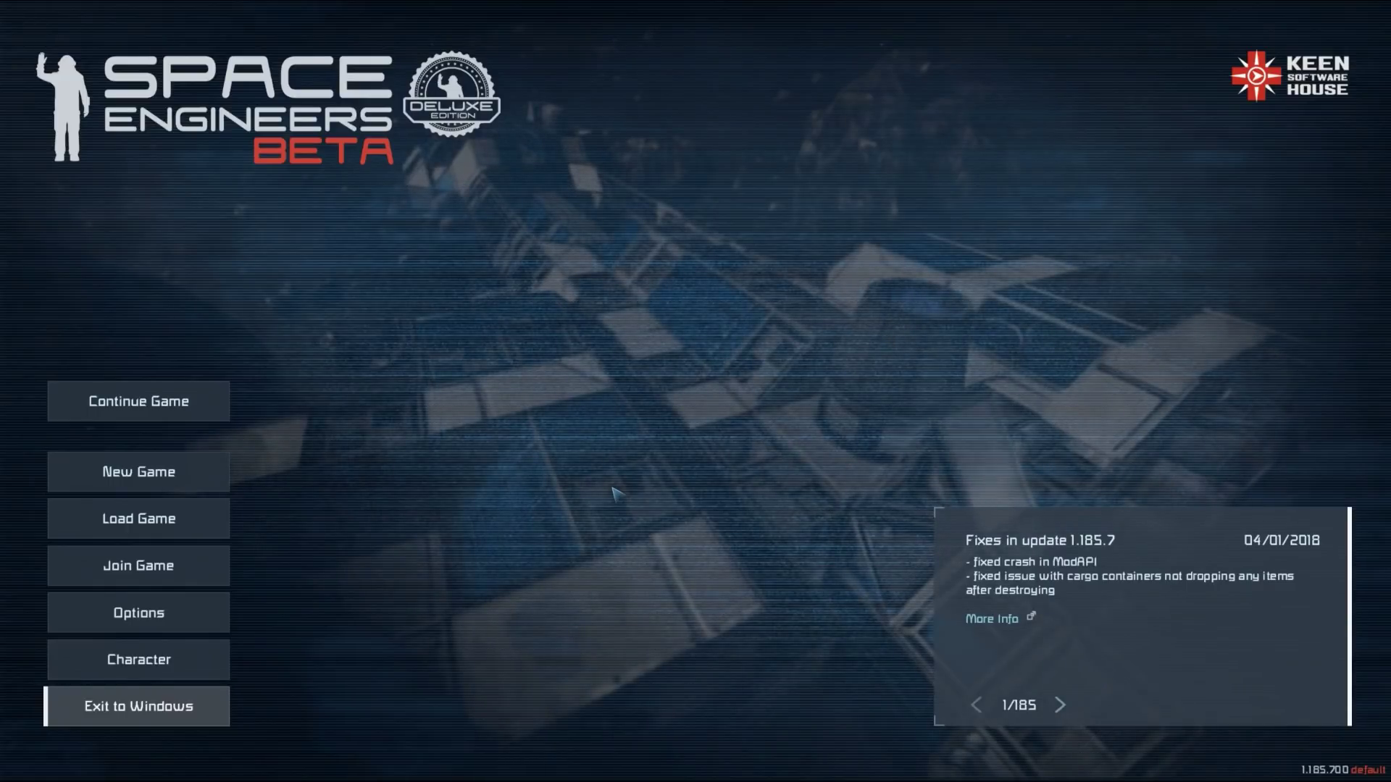
Step: Begin a new custom game based on the Star System world
{"action": "left_click", "coordinate": [124, 460]}
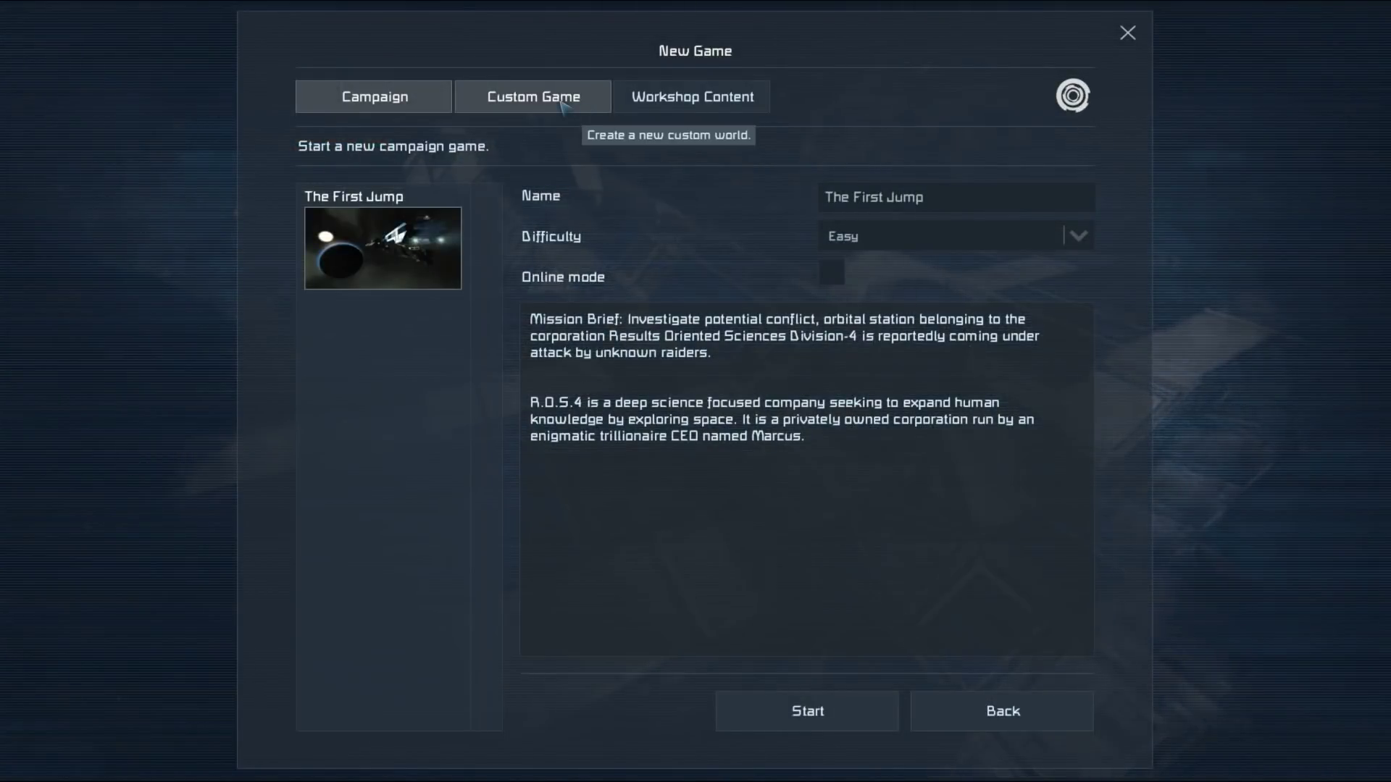
{"action": "left_click", "coordinate": [563, 104]}
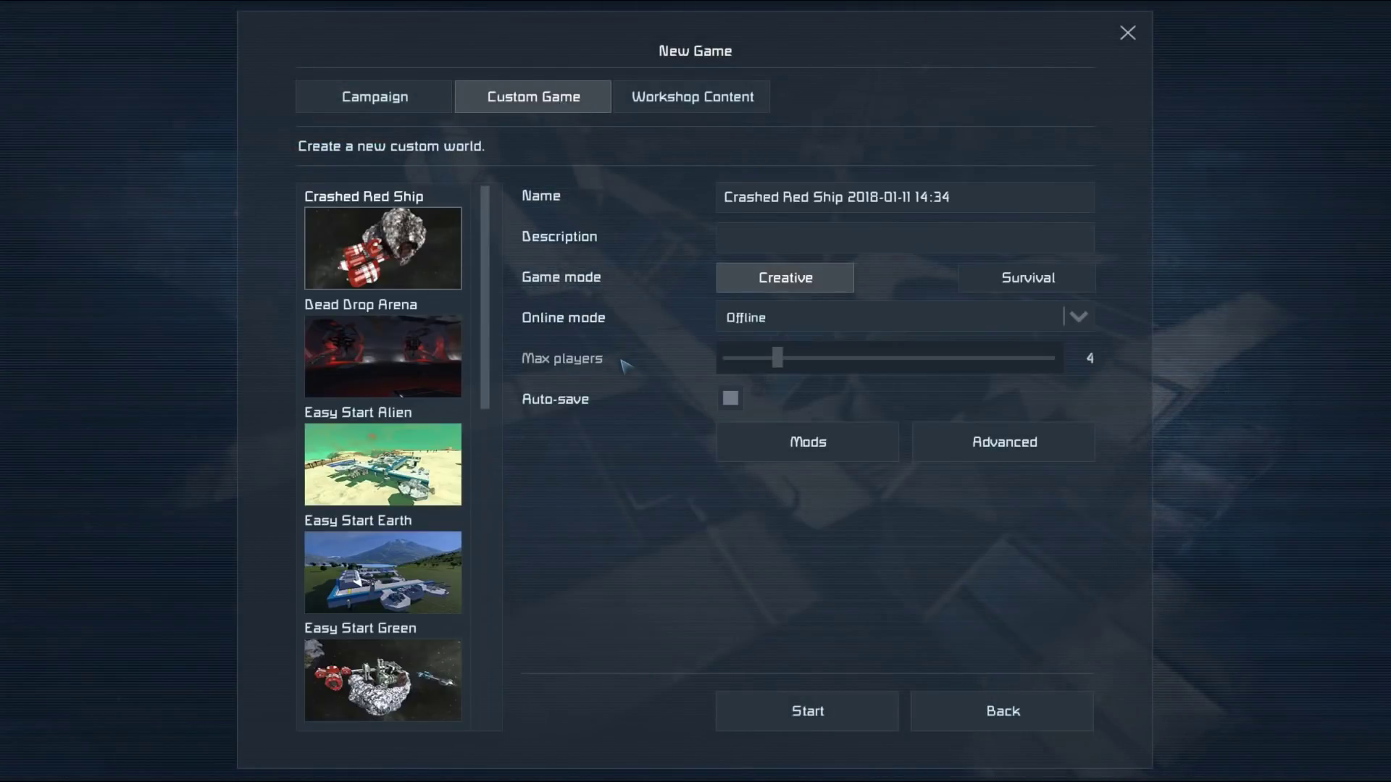
{"action": "left_click_drag", "start_coordinate": [489, 337], "coordinate": [475, 662]}
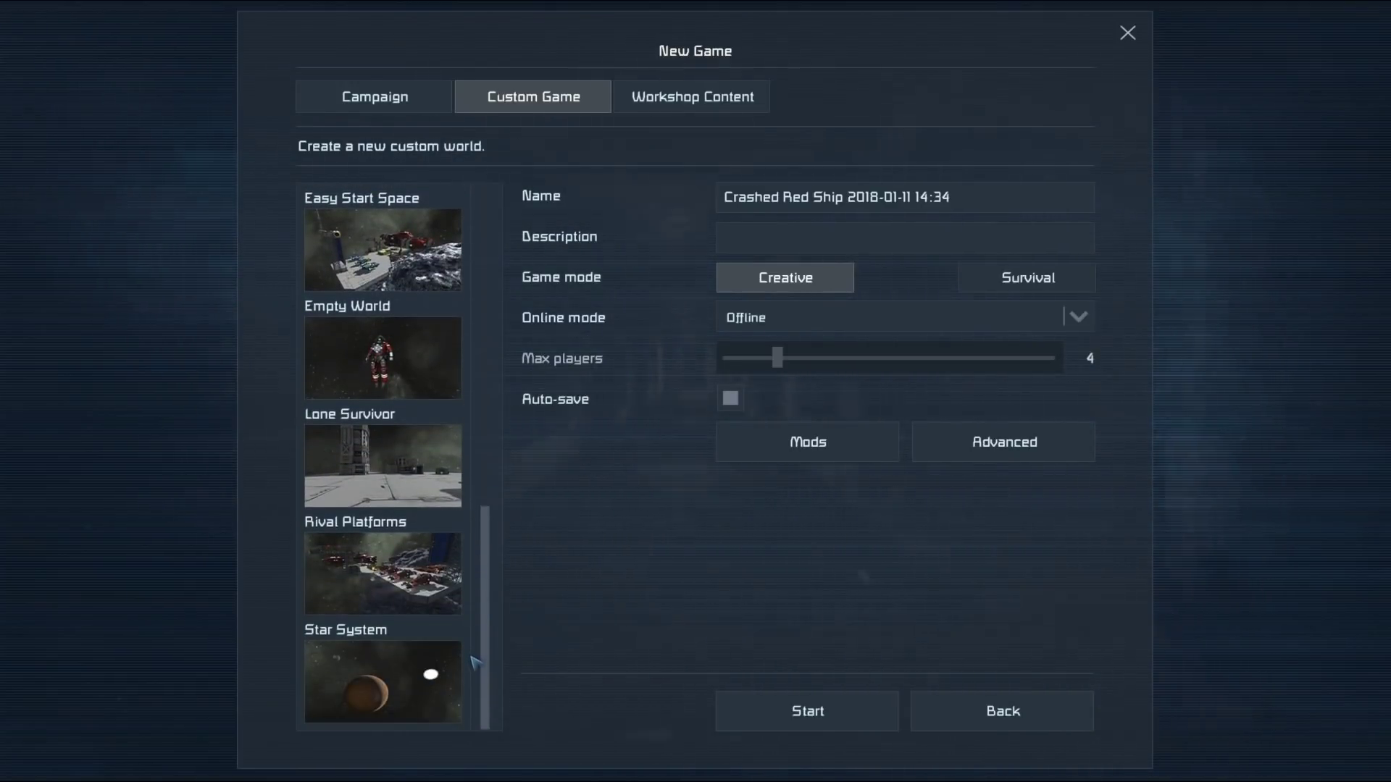
{"action": "left_click", "coordinate": [356, 662]}
Step: Name the new world Planetary Cargo Ship Tutorial
{"action": "left_click", "coordinate": [935, 206]}
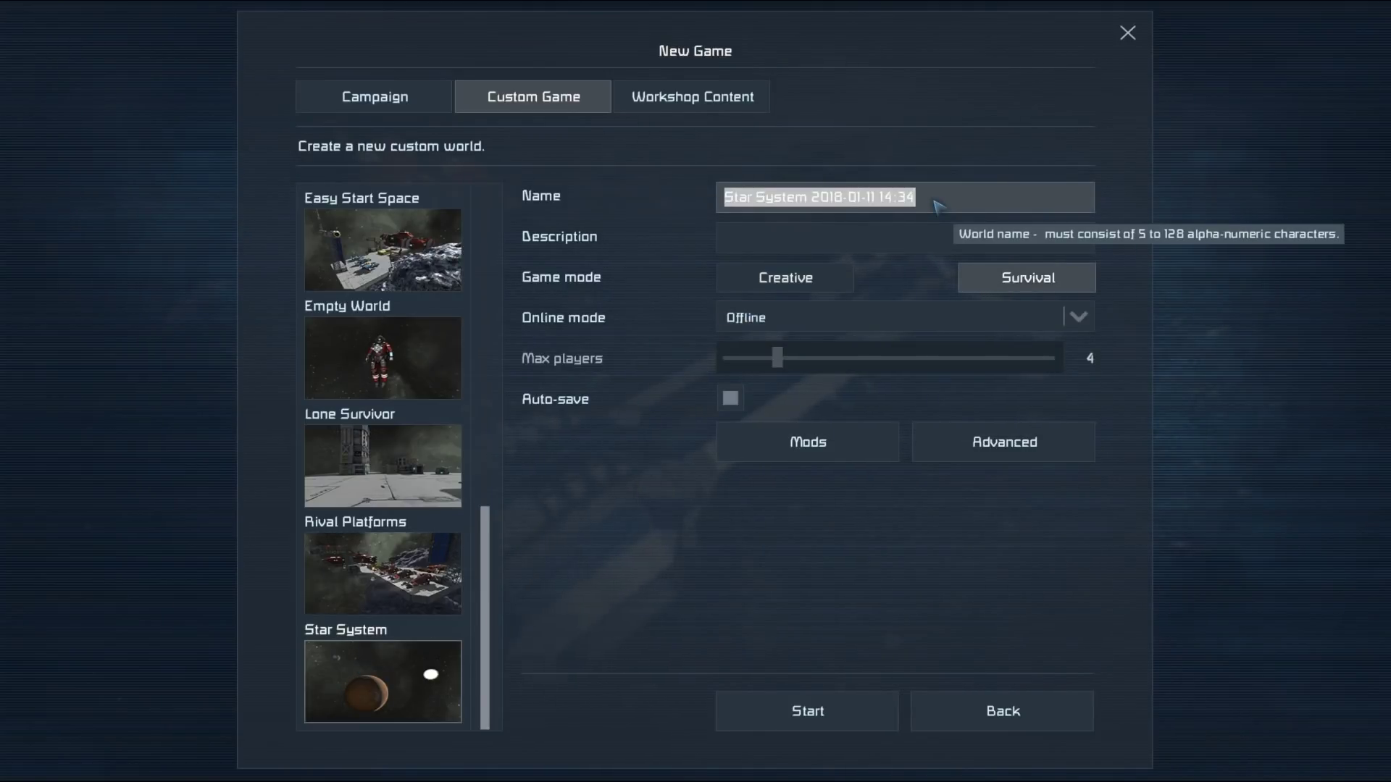
{"action": "type", "text": "Car"}
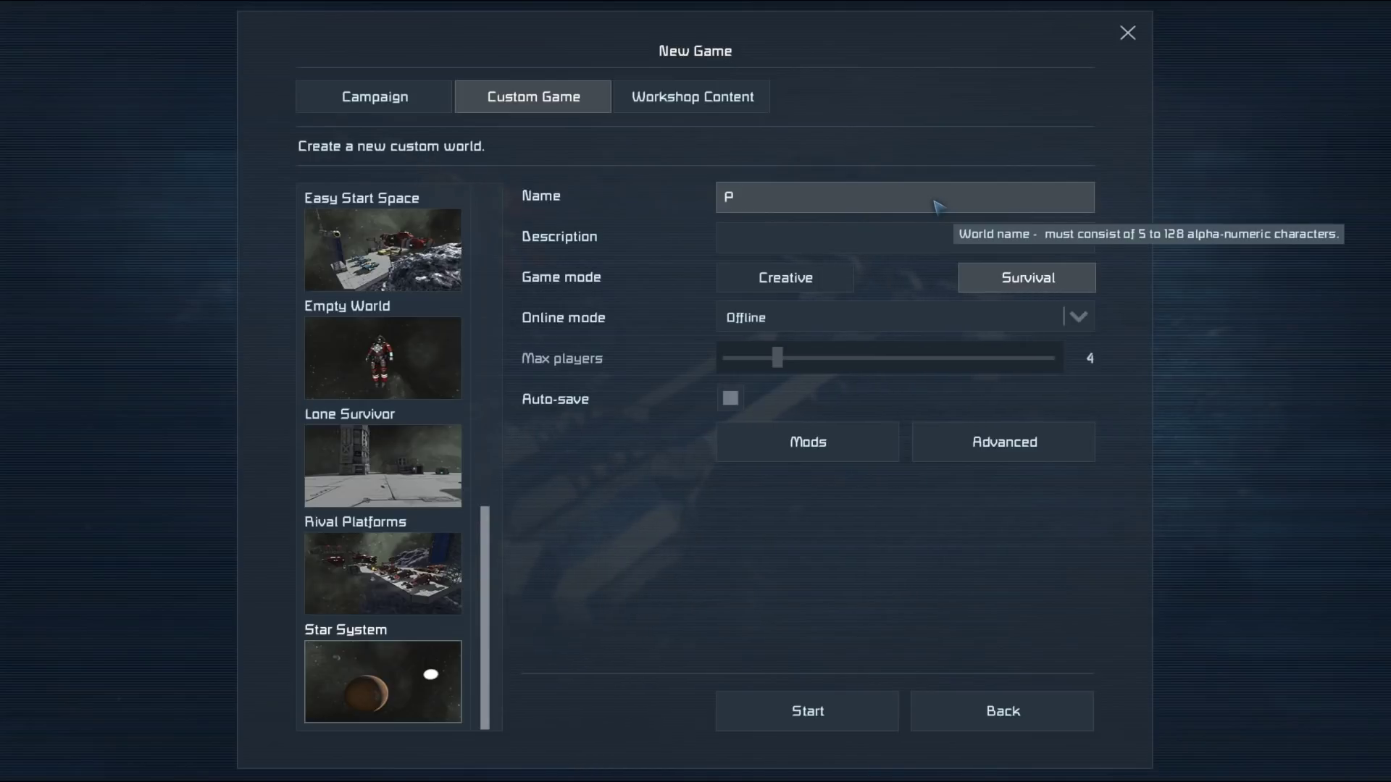
{"action": "type", "text": "Planete"}
{"action": "key", "text": "BackSpace"}
{"action": "type", "text": "ary Cargo Ship"}
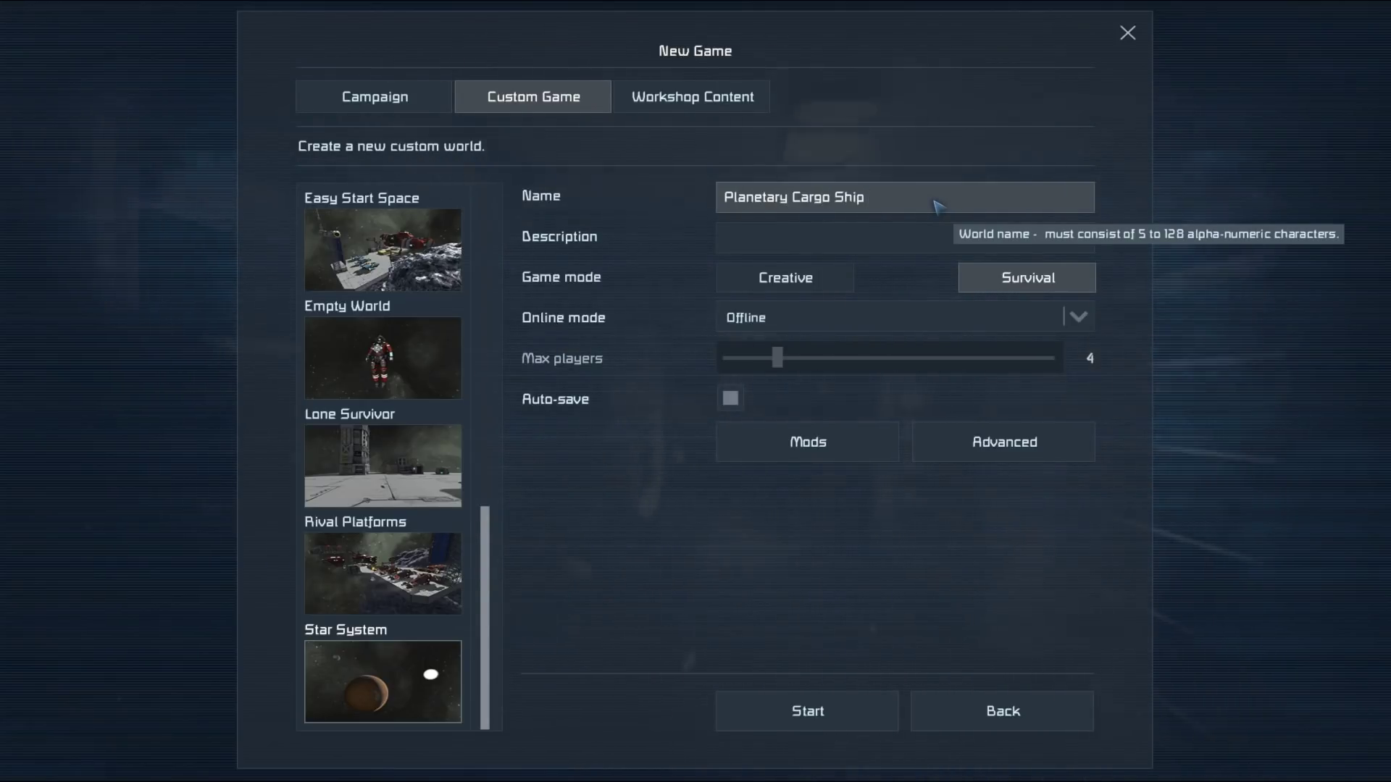
{"action": "type", "text": " Tutorial"}
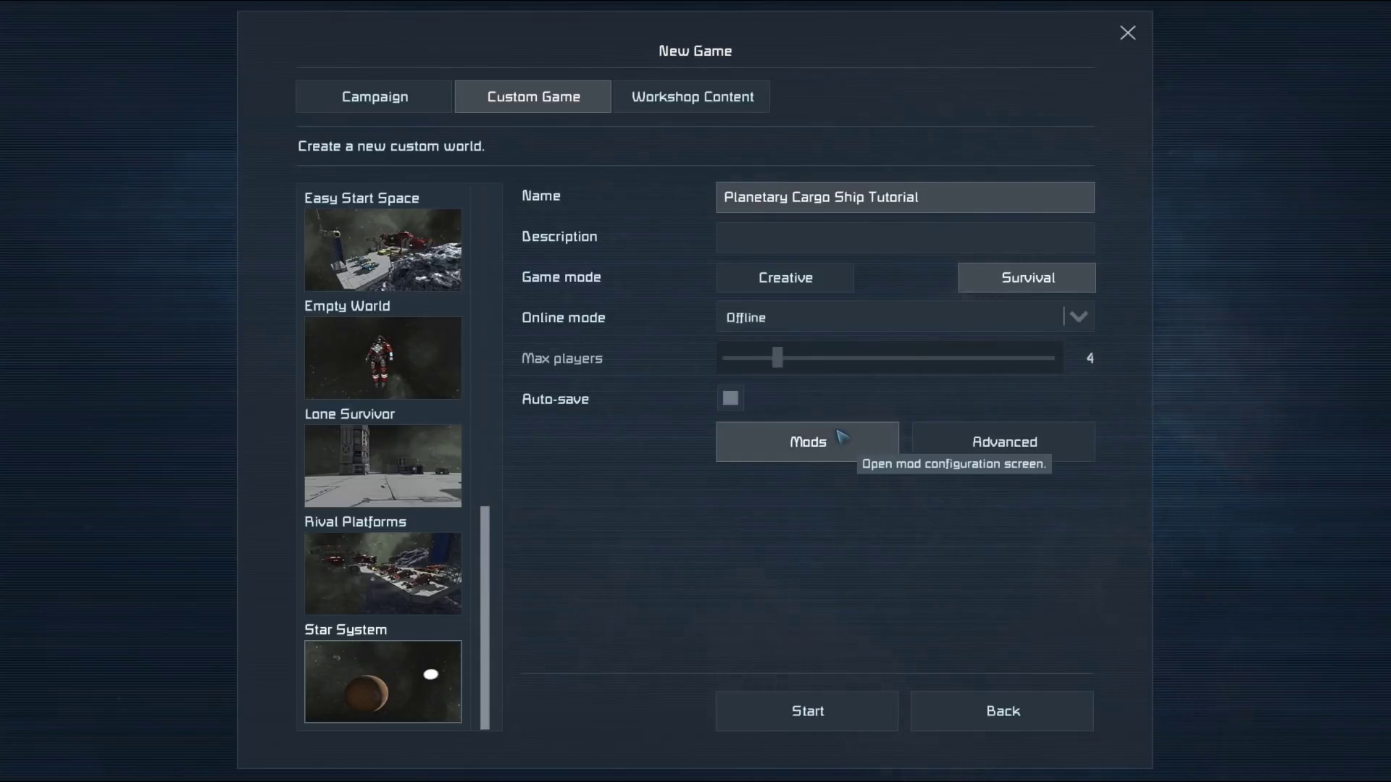
Step: Set the inventory size to Realistic in the advanced world settings
{"action": "left_click", "coordinate": [1003, 442]}
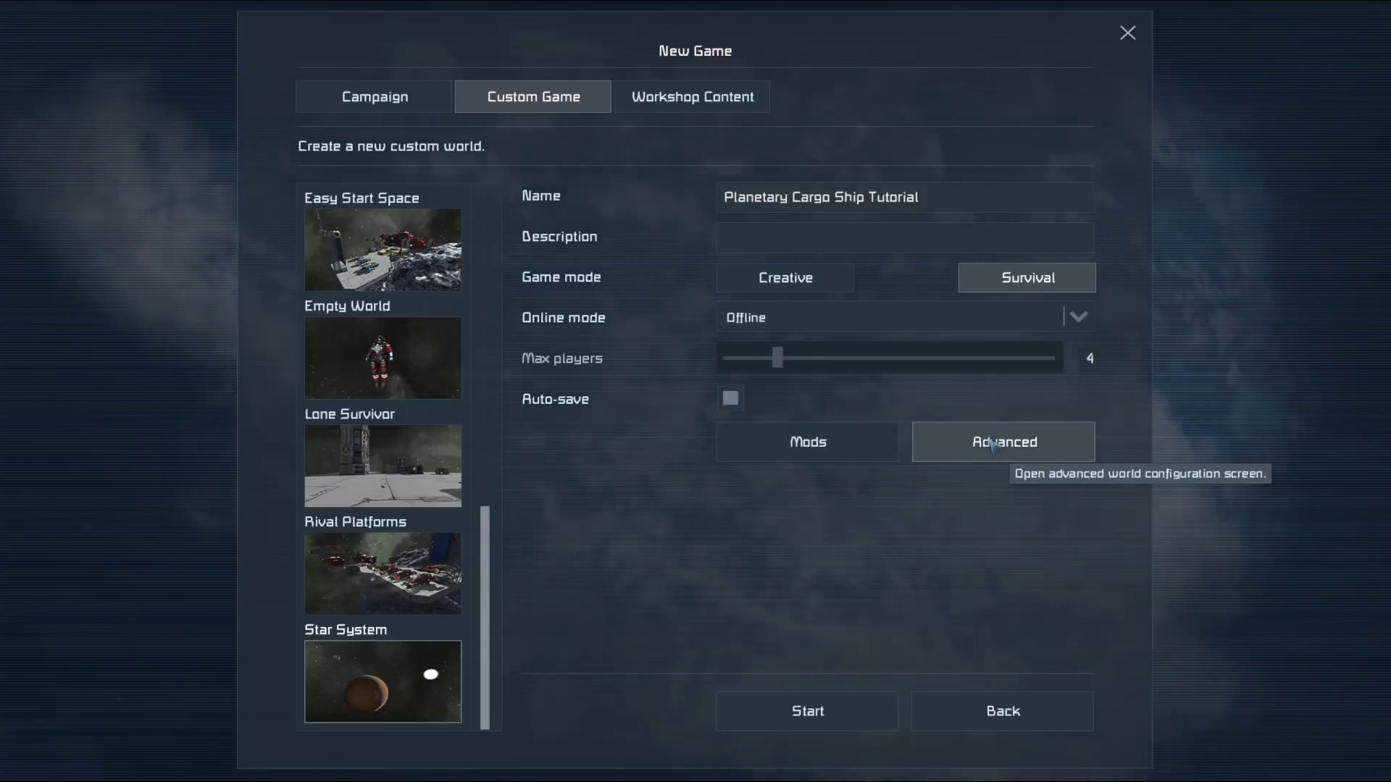
{"action": "left_click", "coordinate": [789, 114]}
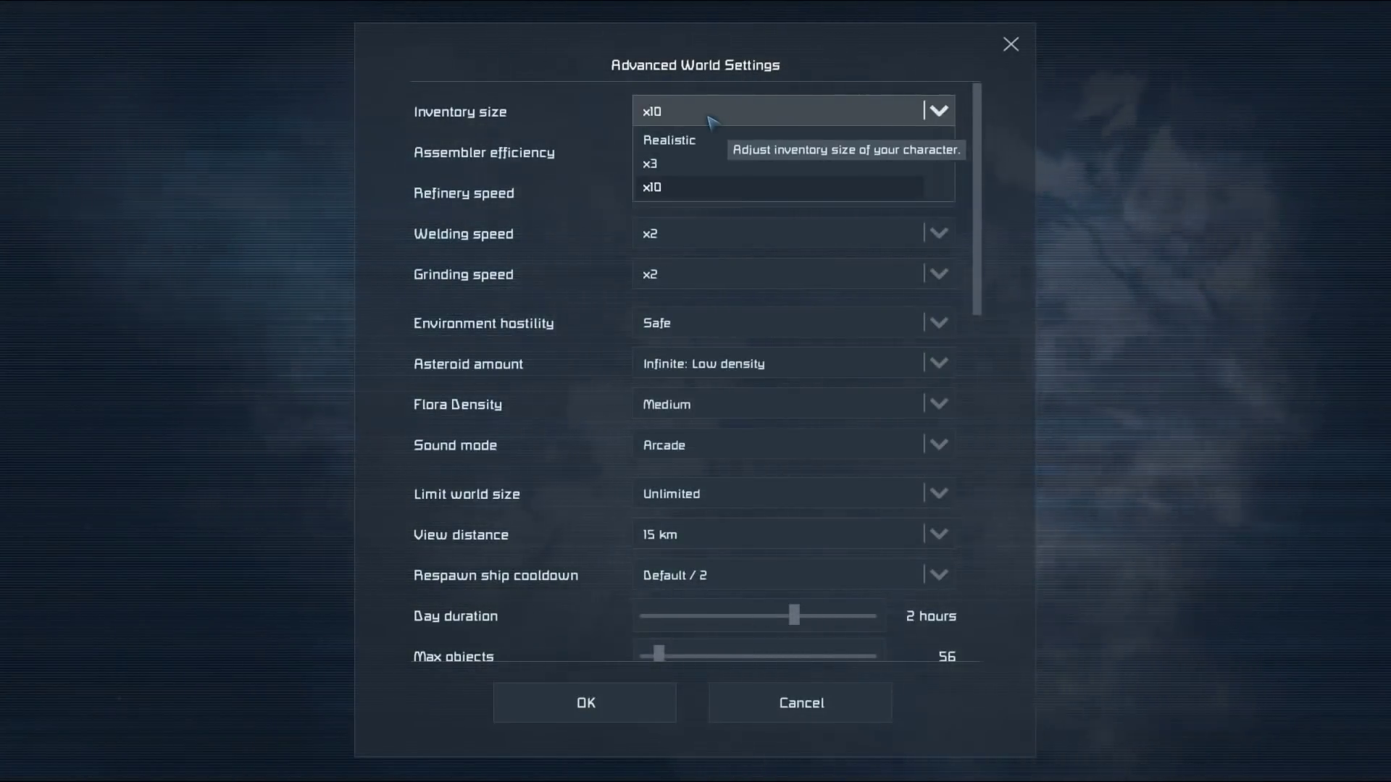
{"action": "left_click", "coordinate": [679, 143]}
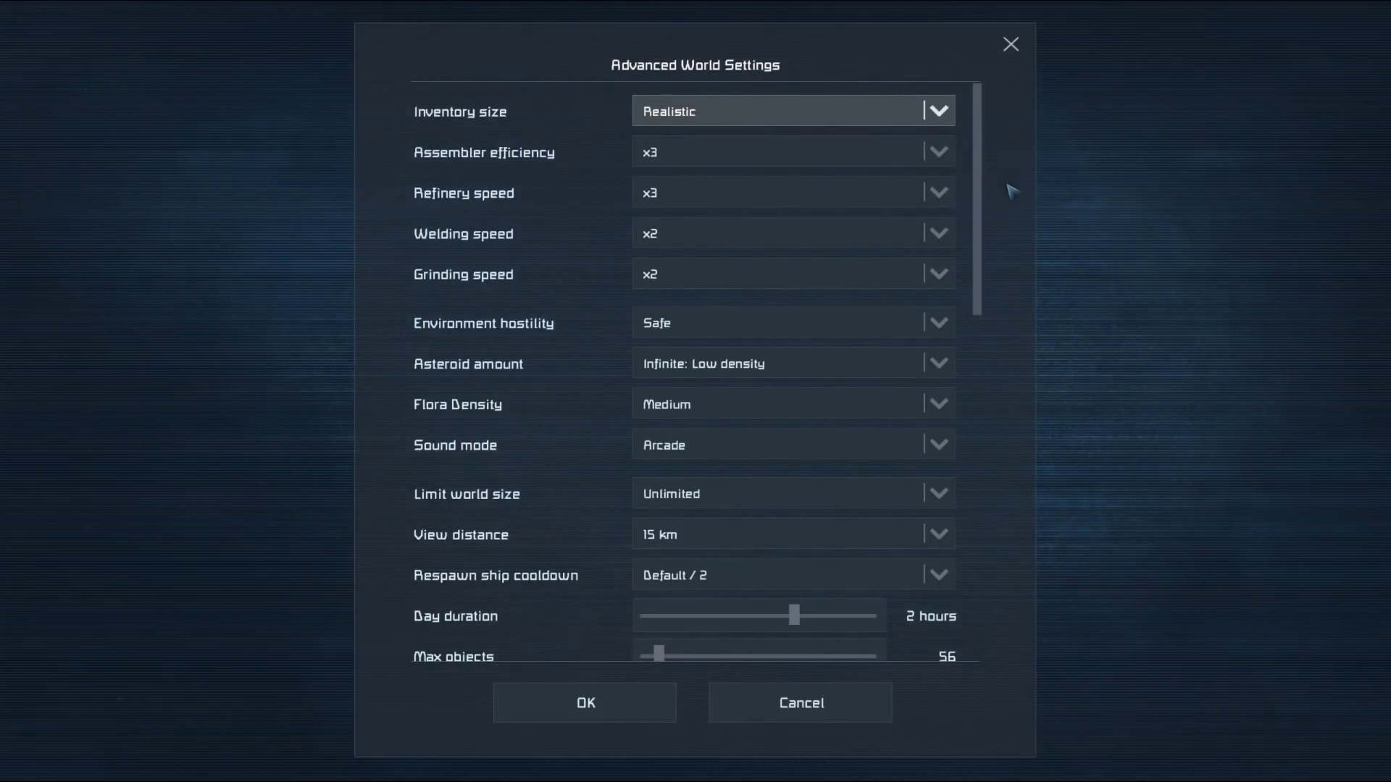
Step: Disable wolves, spiders and sun rotation in the advanced world settings and apply the changes
{"action": "left_click_drag", "start_coordinate": [983, 187], "coordinate": [986, 398]}
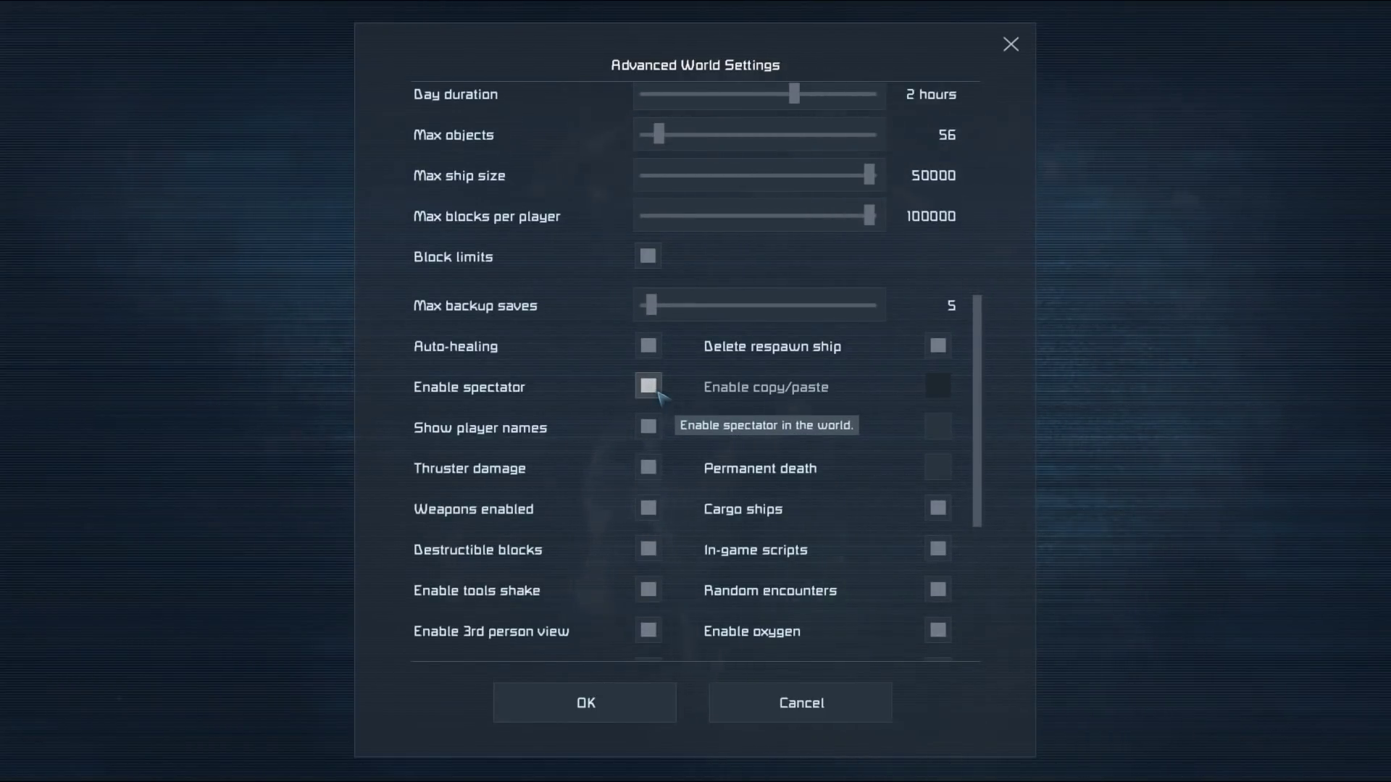
{"action": "left_click_drag", "start_coordinate": [977, 363], "coordinate": [977, 438]}
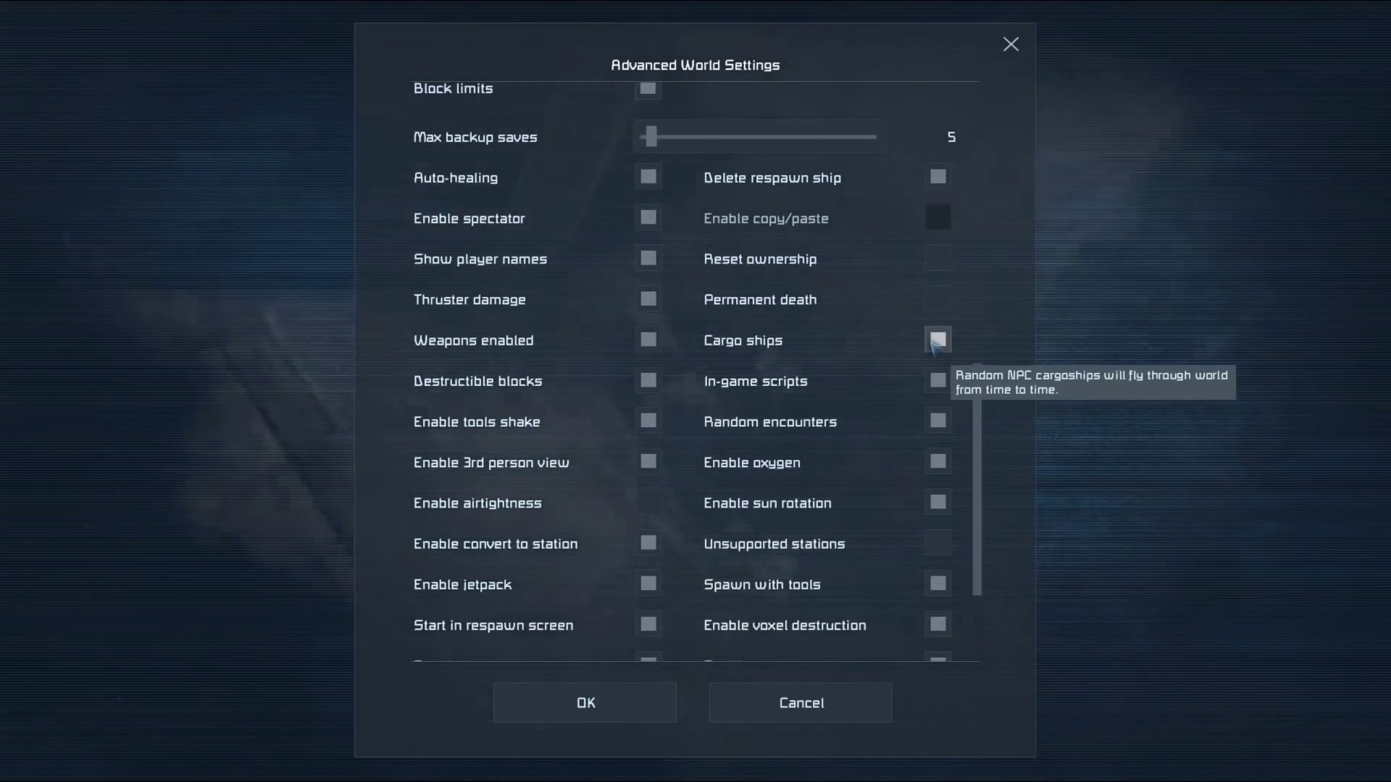
{"action": "left_click_drag", "start_coordinate": [976, 458], "coordinate": [975, 522]}
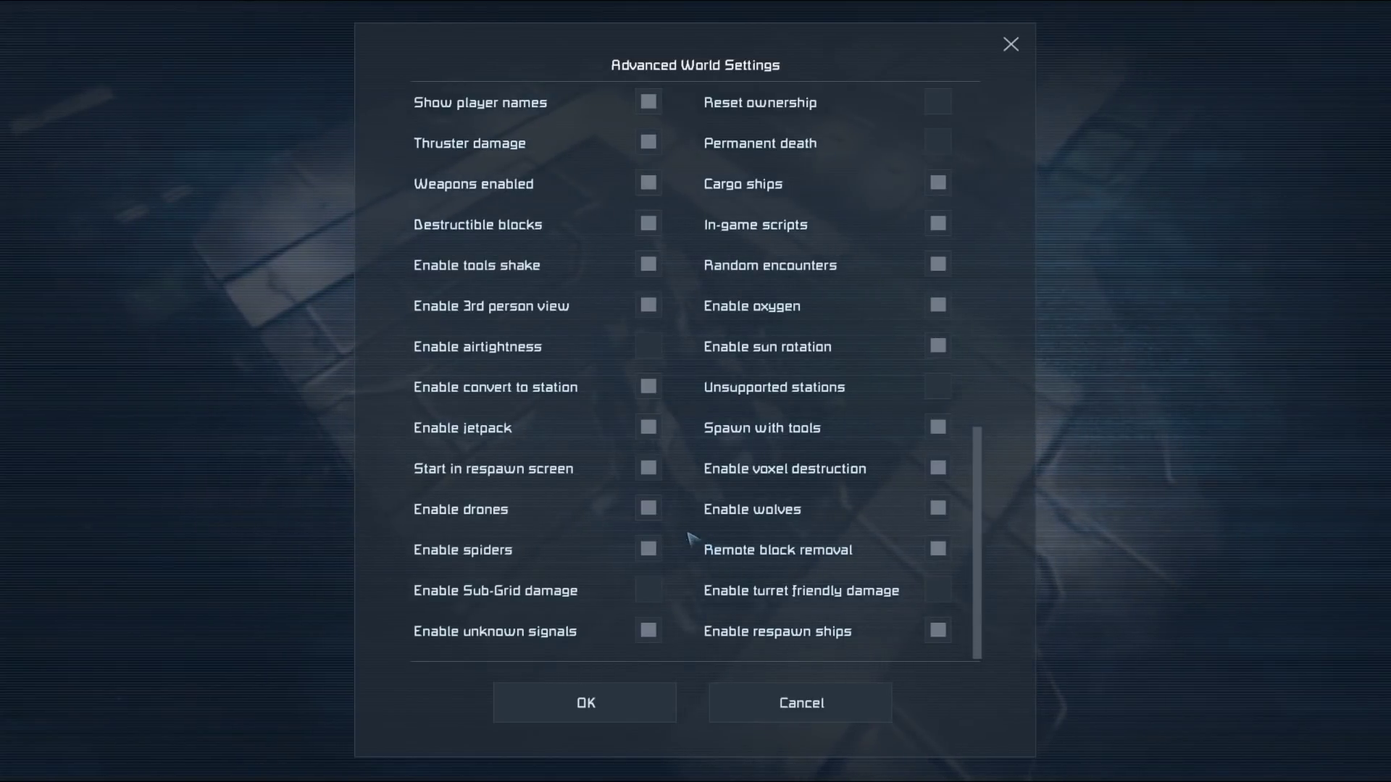
{"action": "left_click", "coordinate": [937, 509]}
{"action": "left_click", "coordinate": [648, 549]}
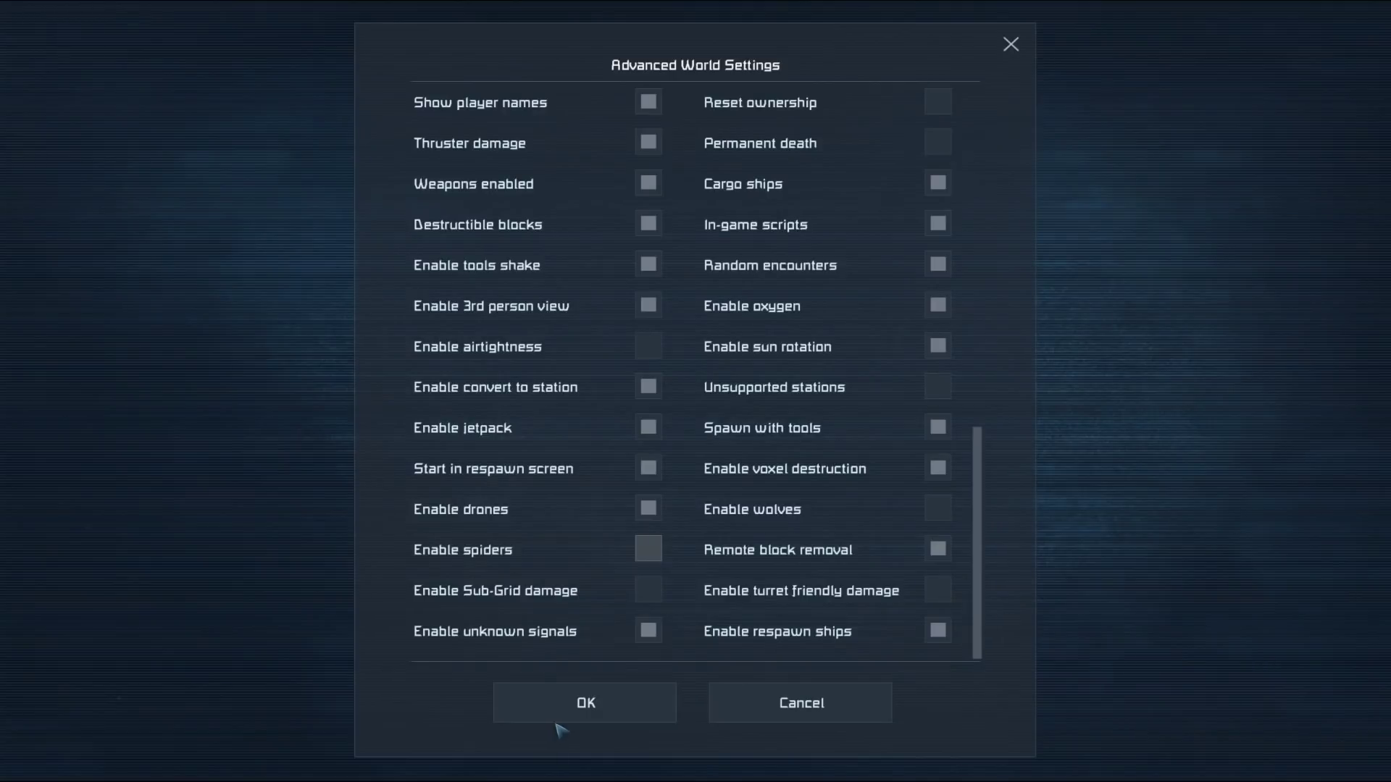
{"action": "left_click", "coordinate": [937, 346]}
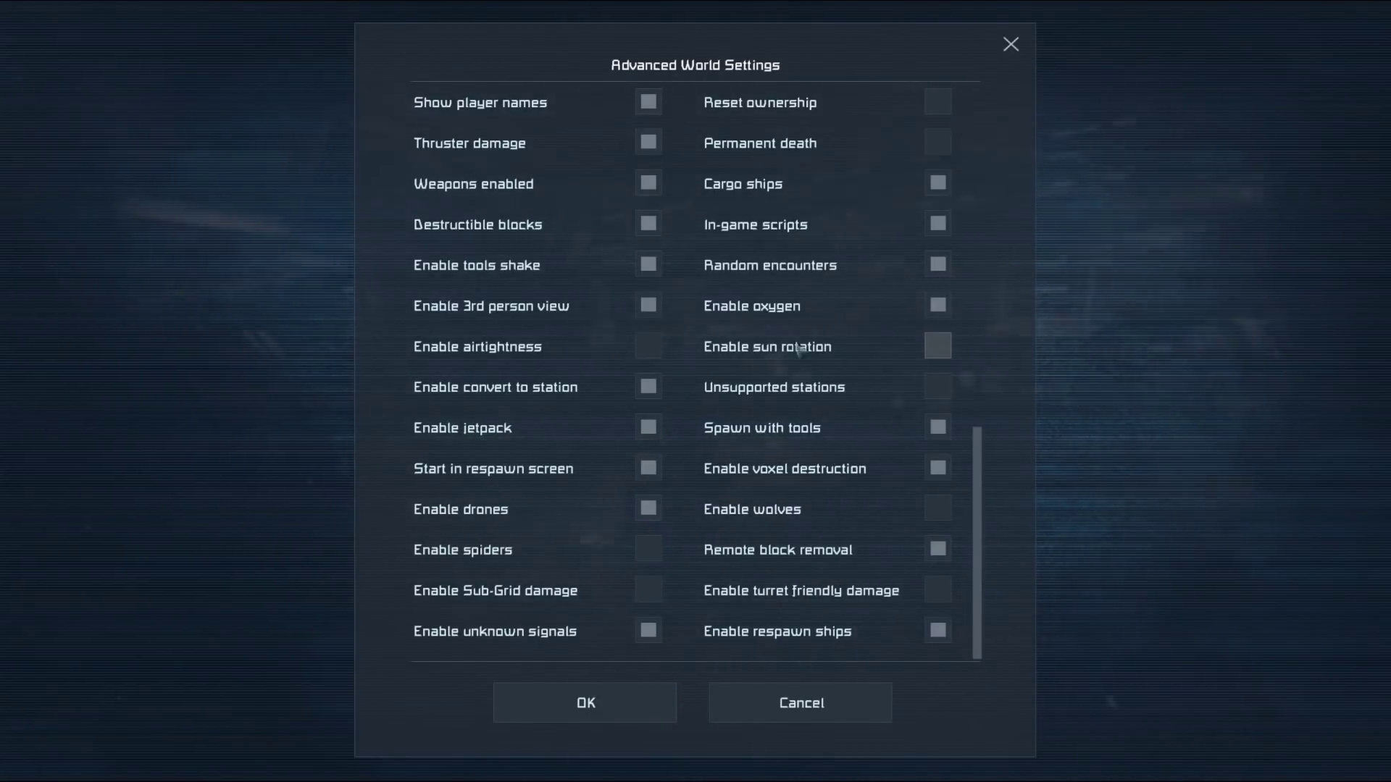
{"action": "left_click", "coordinate": [614, 704]}
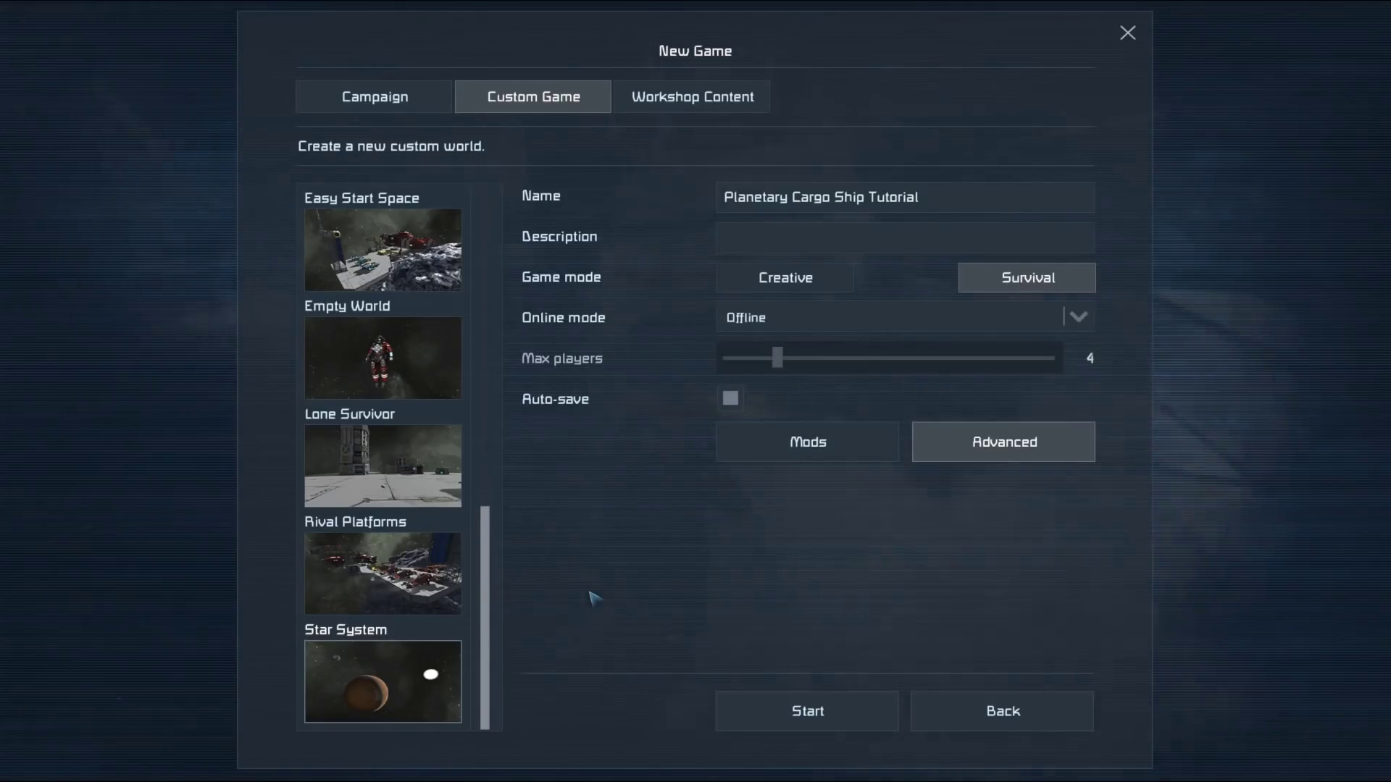
Step: Search the world's available mods for "planet" and activate Planetary Cargo Ships
{"action": "left_click", "coordinate": [804, 443]}
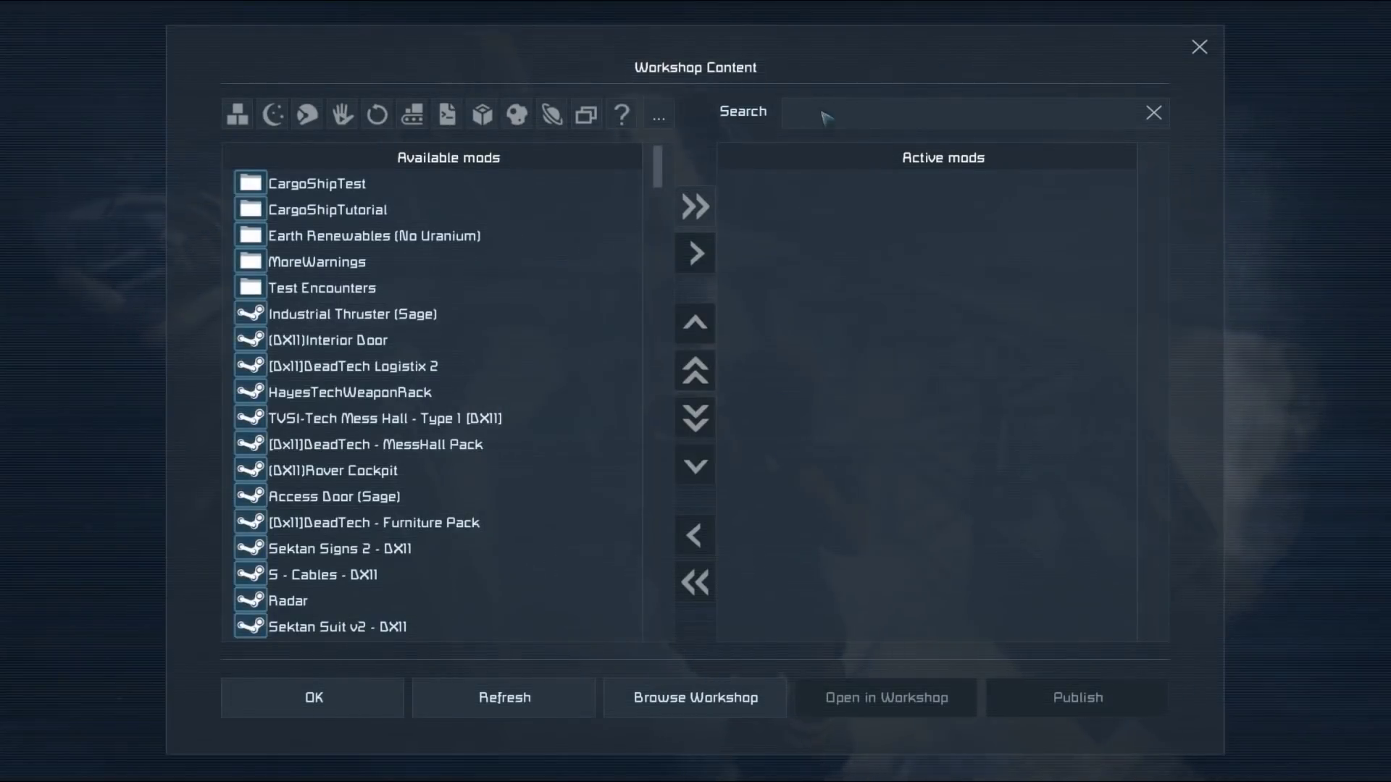
{"action": "left_click", "coordinate": [824, 114]}
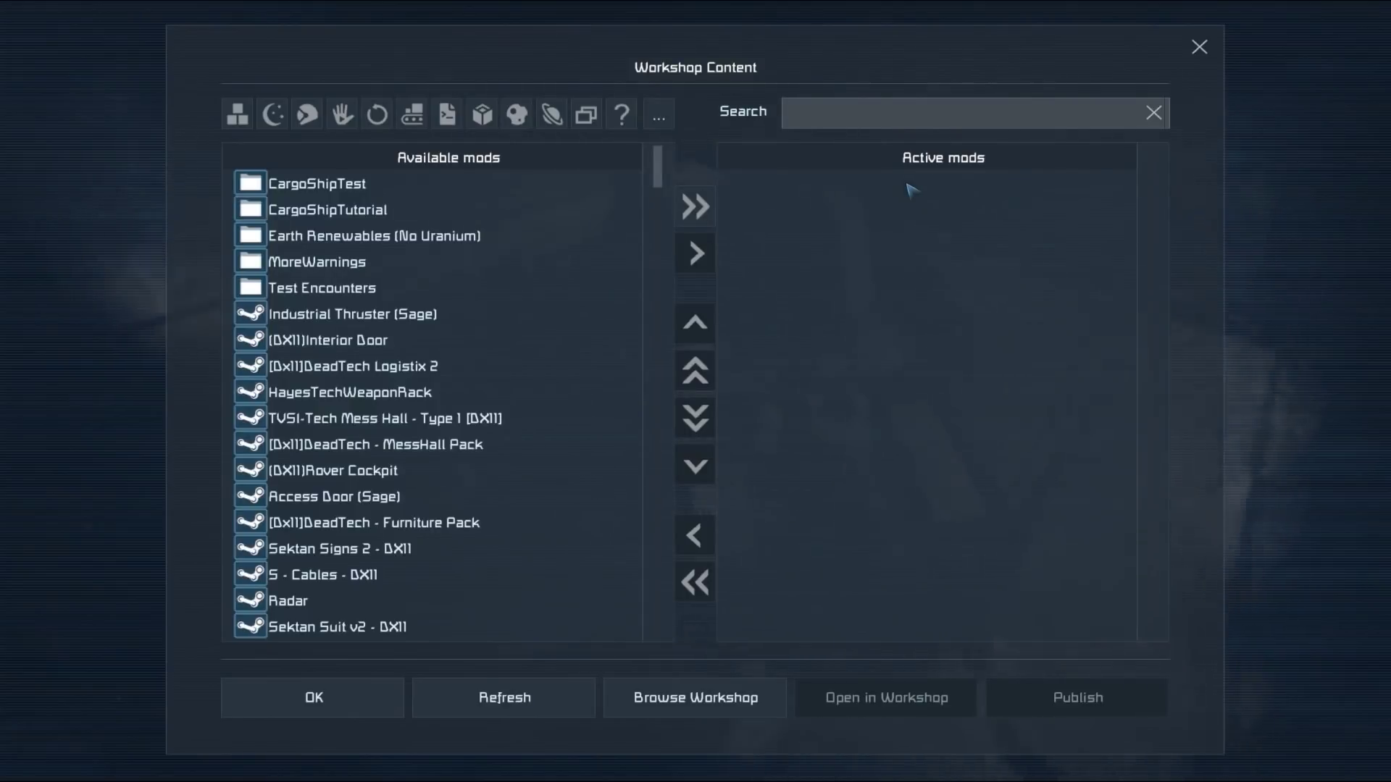
{"action": "type", "text": "plane"}
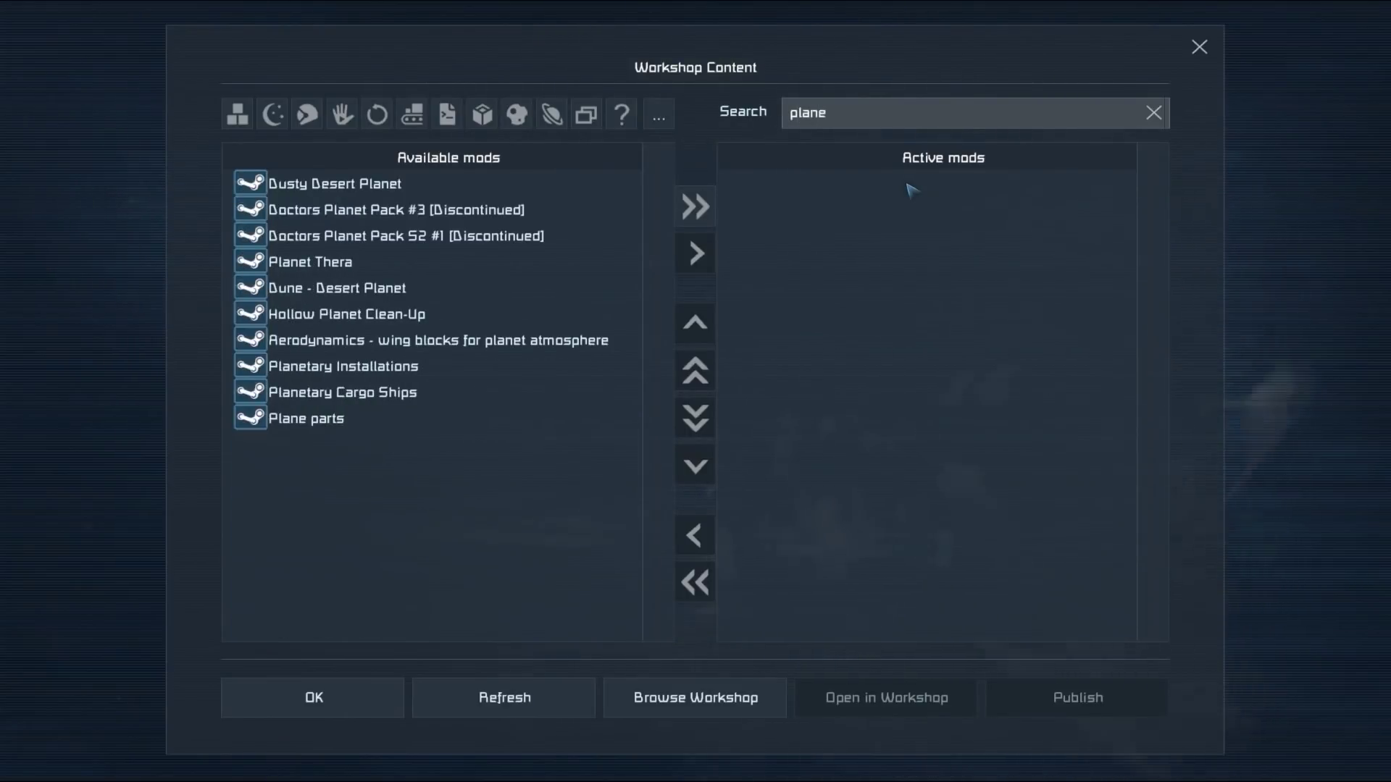
{"action": "type", "text": "t"}
{"action": "left_click", "coordinate": [583, 395]}
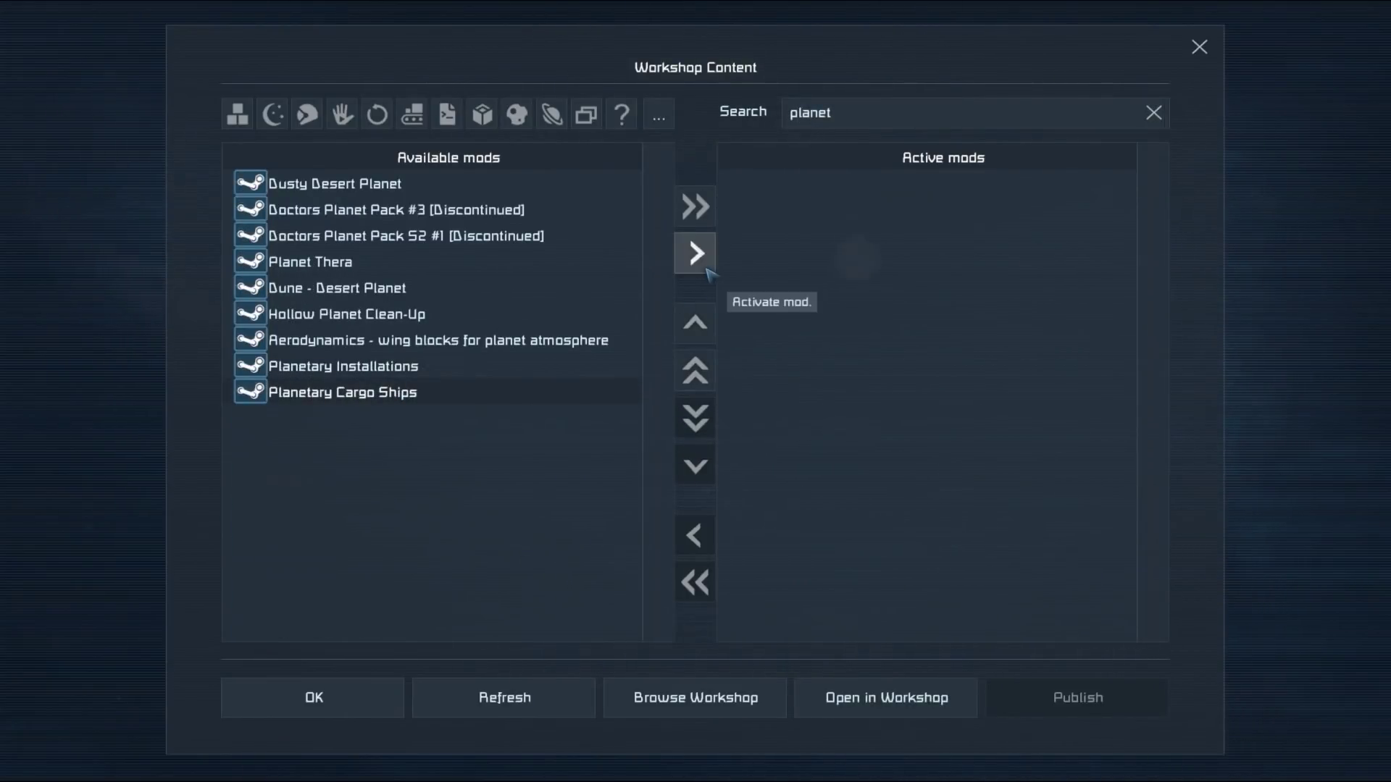
{"action": "left_click", "coordinate": [697, 255]}
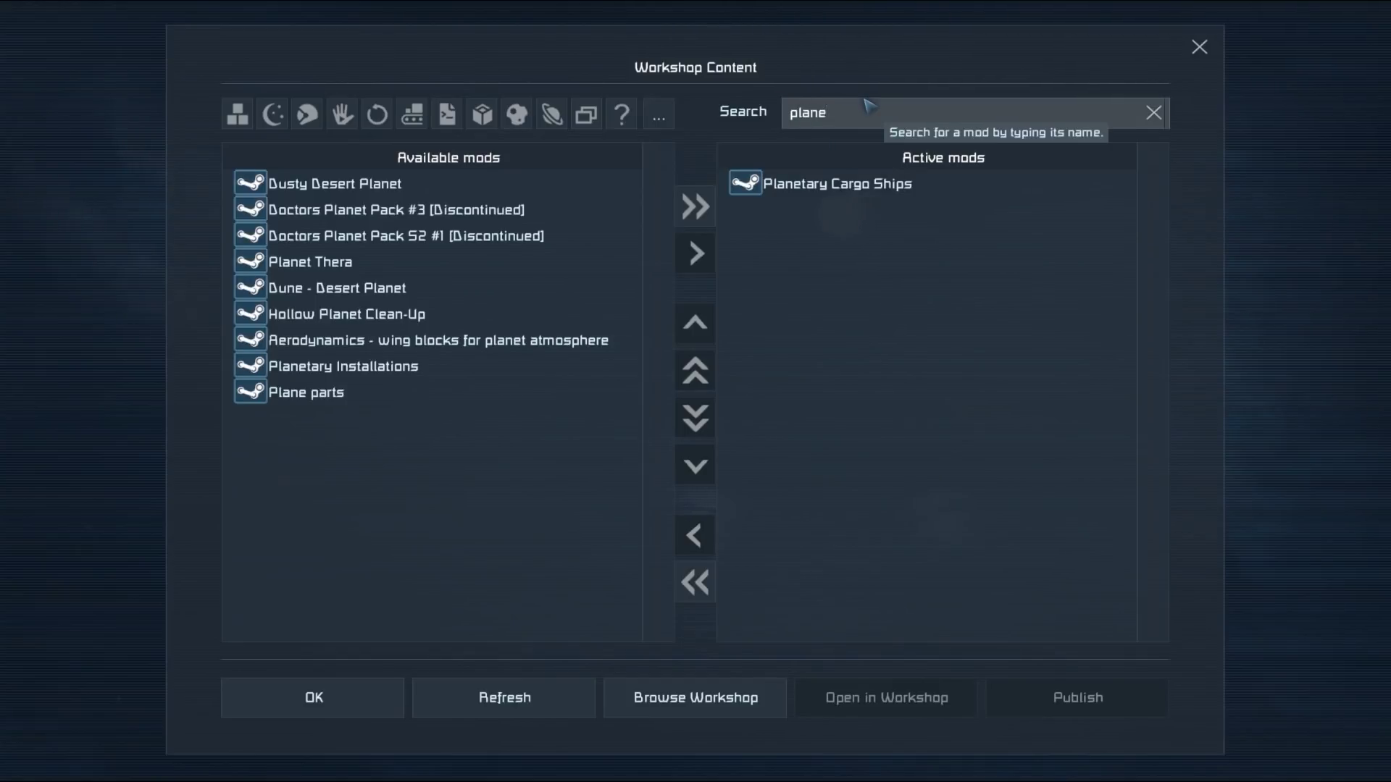
Step: Search the mods for "insa" and activate Insane Cargo Ship Spawn Rate
{"action": "key", "text": "BackSpace"}
{"action": "key", "text": "BackSpace"}
{"action": "key", "text": "BackSpace"}
{"action": "key", "text": "BackSpace"}
{"action": "key", "text": "BackSpace"}
{"action": "type", "text": "insa"}
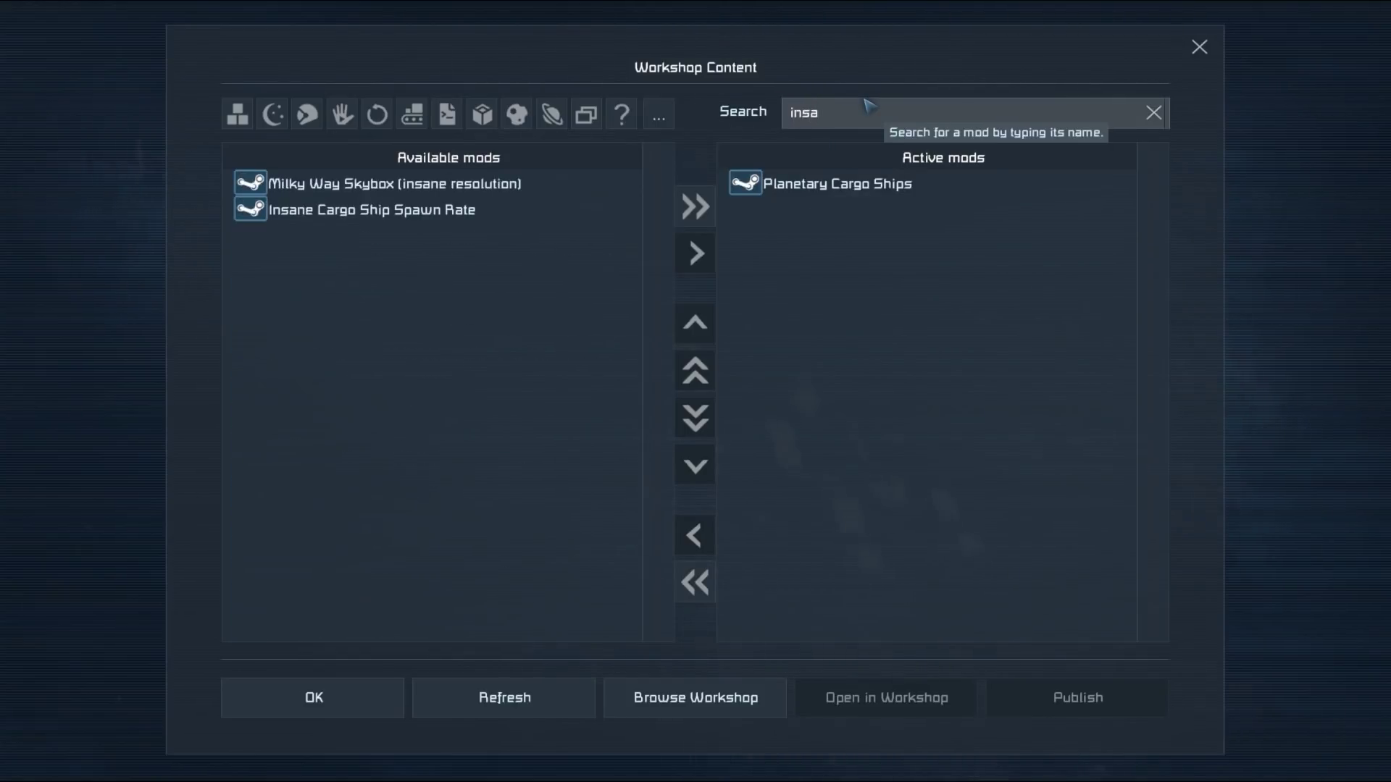
{"action": "left_click", "coordinate": [407, 212]}
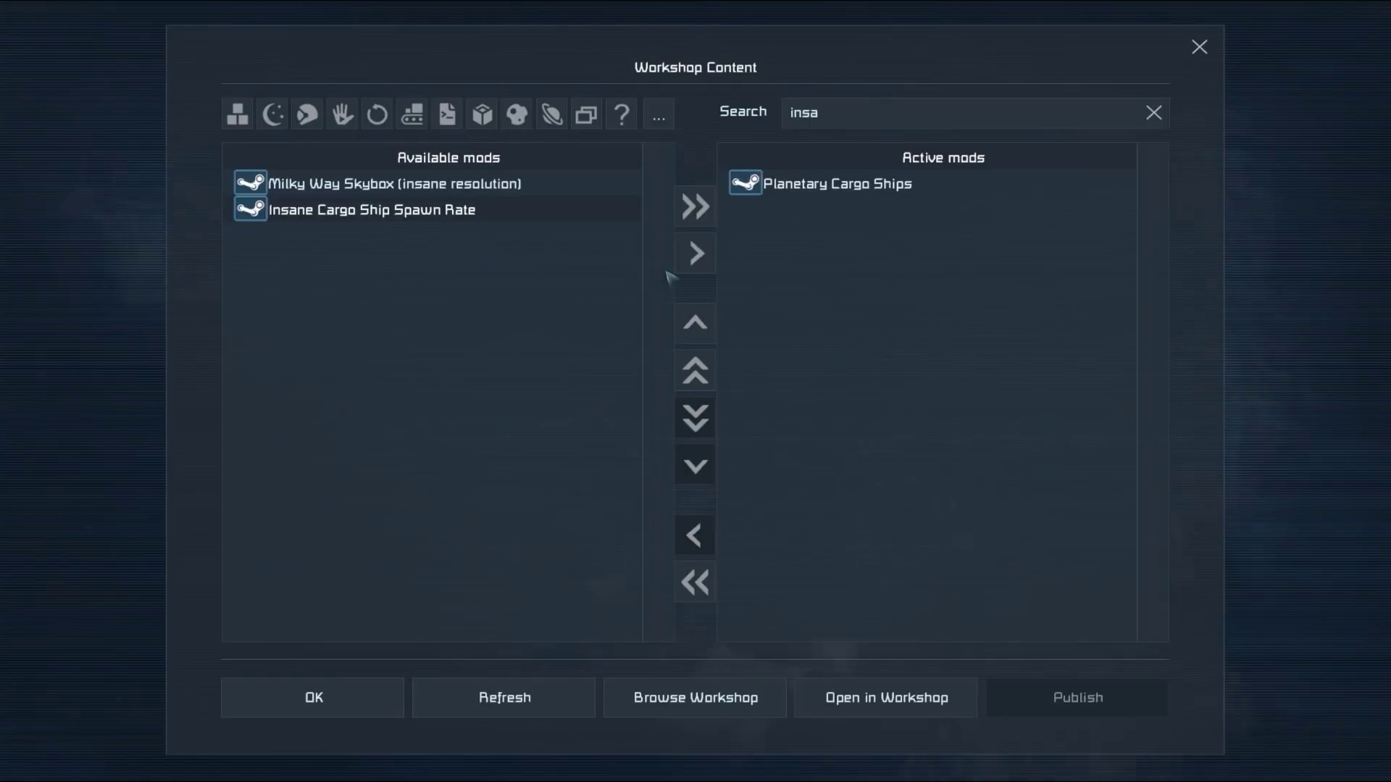
{"action": "left_click", "coordinate": [696, 253]}
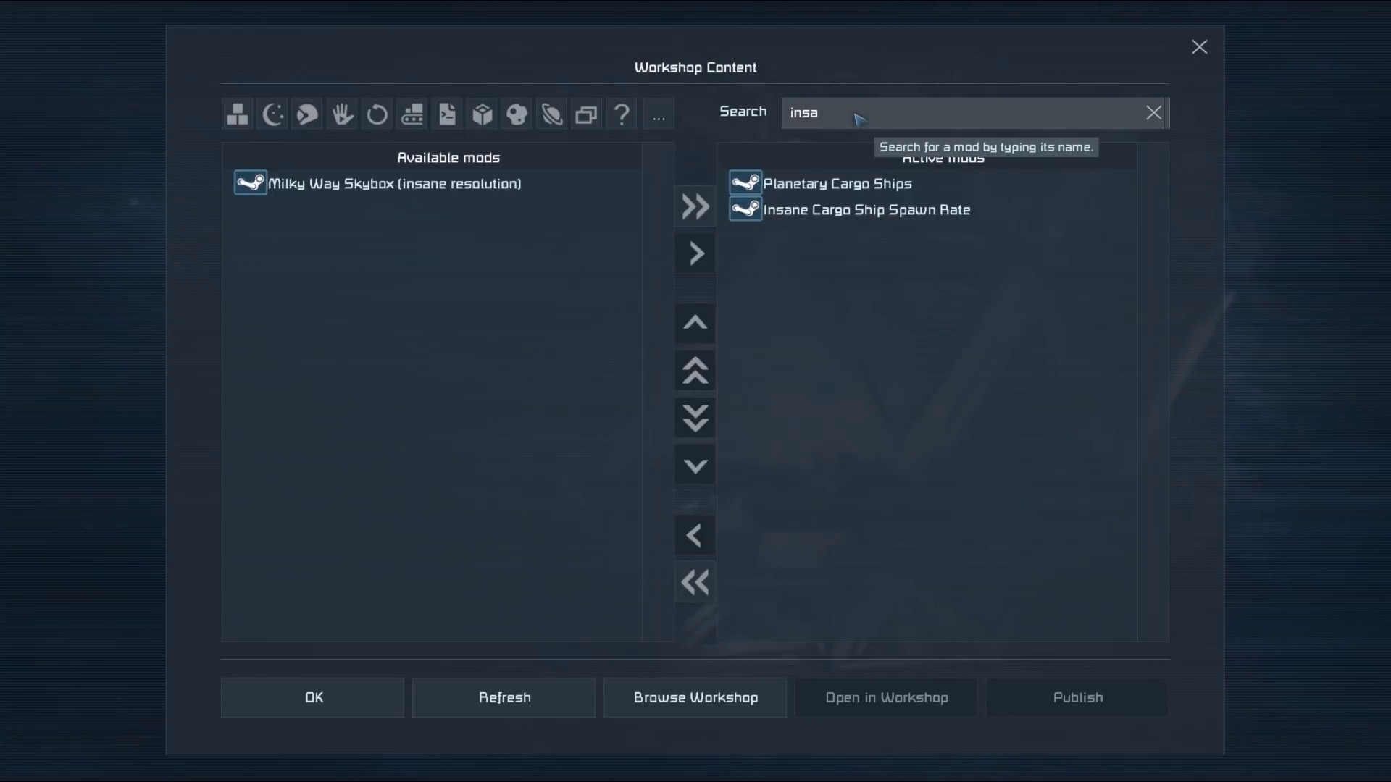
Step: Search the mods for "suppre" and activate Suppress Vanilla Cargo Ships and Suppress Vanilla Encounters
{"action": "key", "text": "BackSpace"}
{"action": "key", "text": "BackSpace"}
{"action": "key", "text": "BackSpace"}
{"action": "key", "text": "BackSpace"}
{"action": "type", "text": "suppr"}
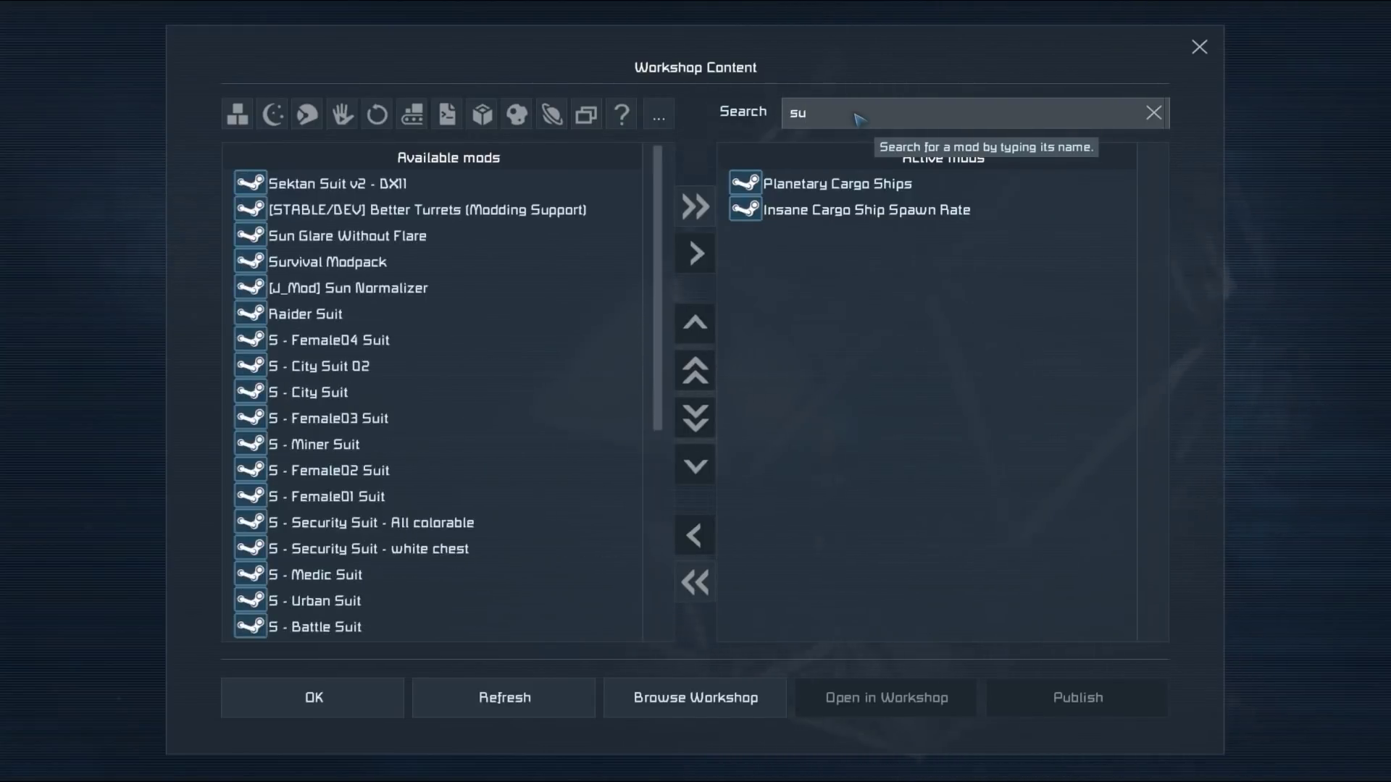
{"action": "left_click", "coordinate": [439, 187]}
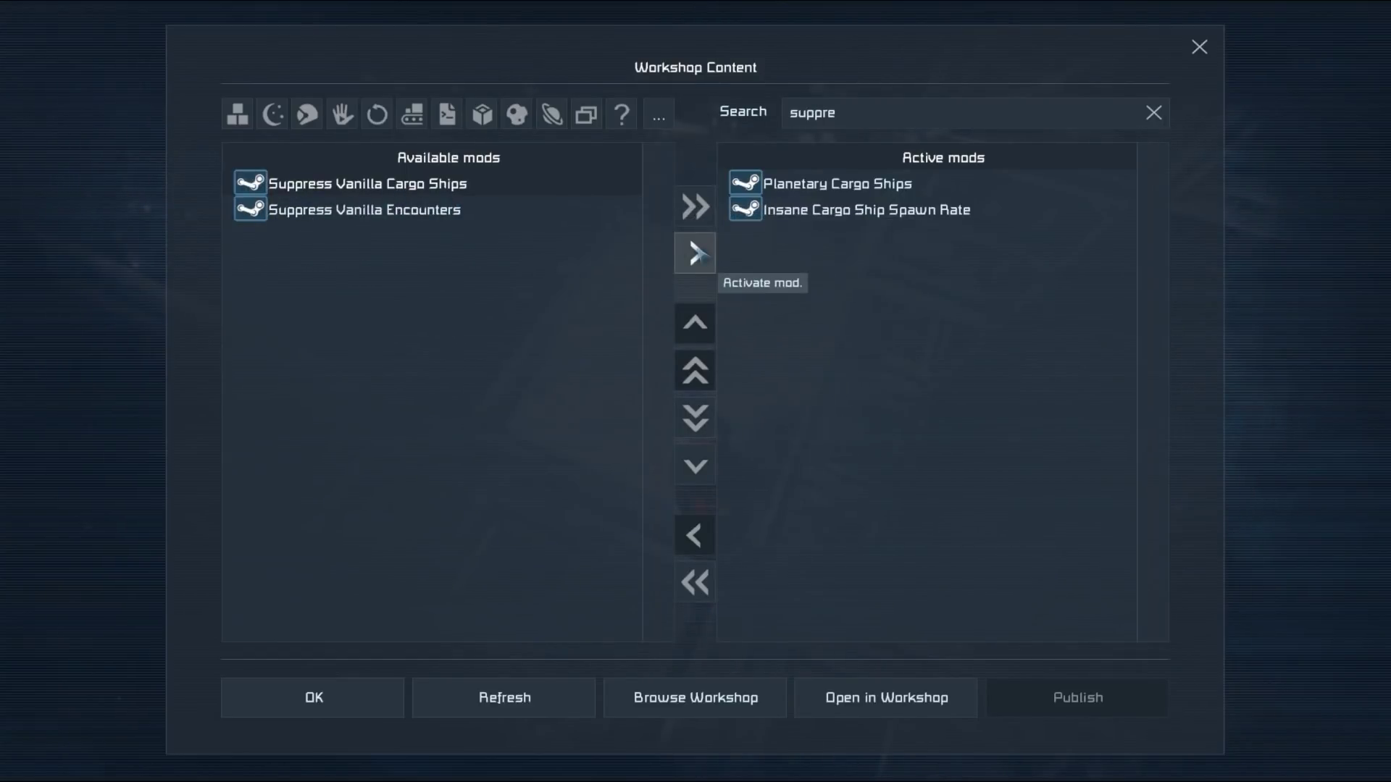
{"action": "left_click", "coordinate": [697, 253]}
{"action": "left_click", "coordinate": [697, 252]}
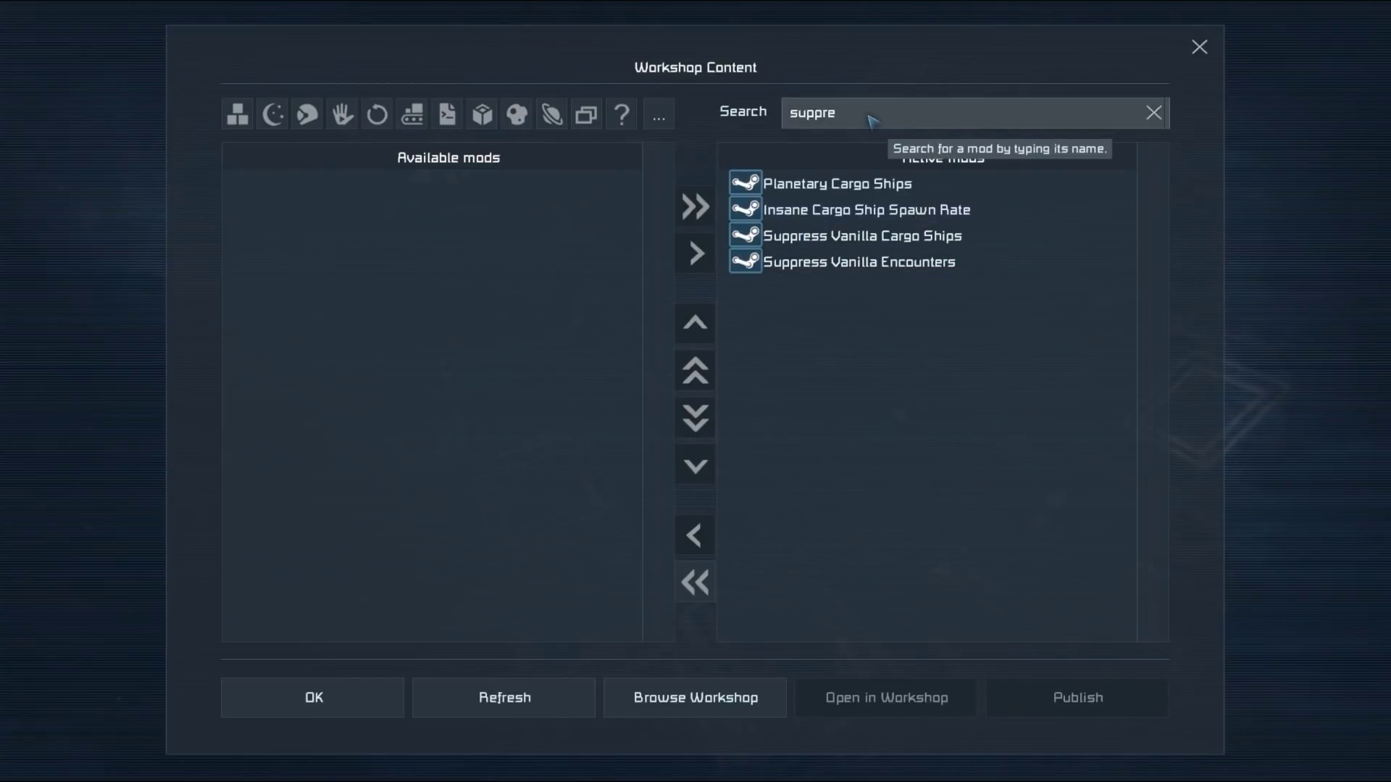
Step: Search the mods for "setup", activate Encounters Setup and apply the mod configuration
{"action": "key", "text": "BackSpace"}
{"action": "key", "text": "BackSpace"}
{"action": "key", "text": "BackSpace"}
{"action": "key", "text": "BackSpace"}
{"action": "key", "text": "BackSpace"}
{"action": "key", "text": "BackSpace"}
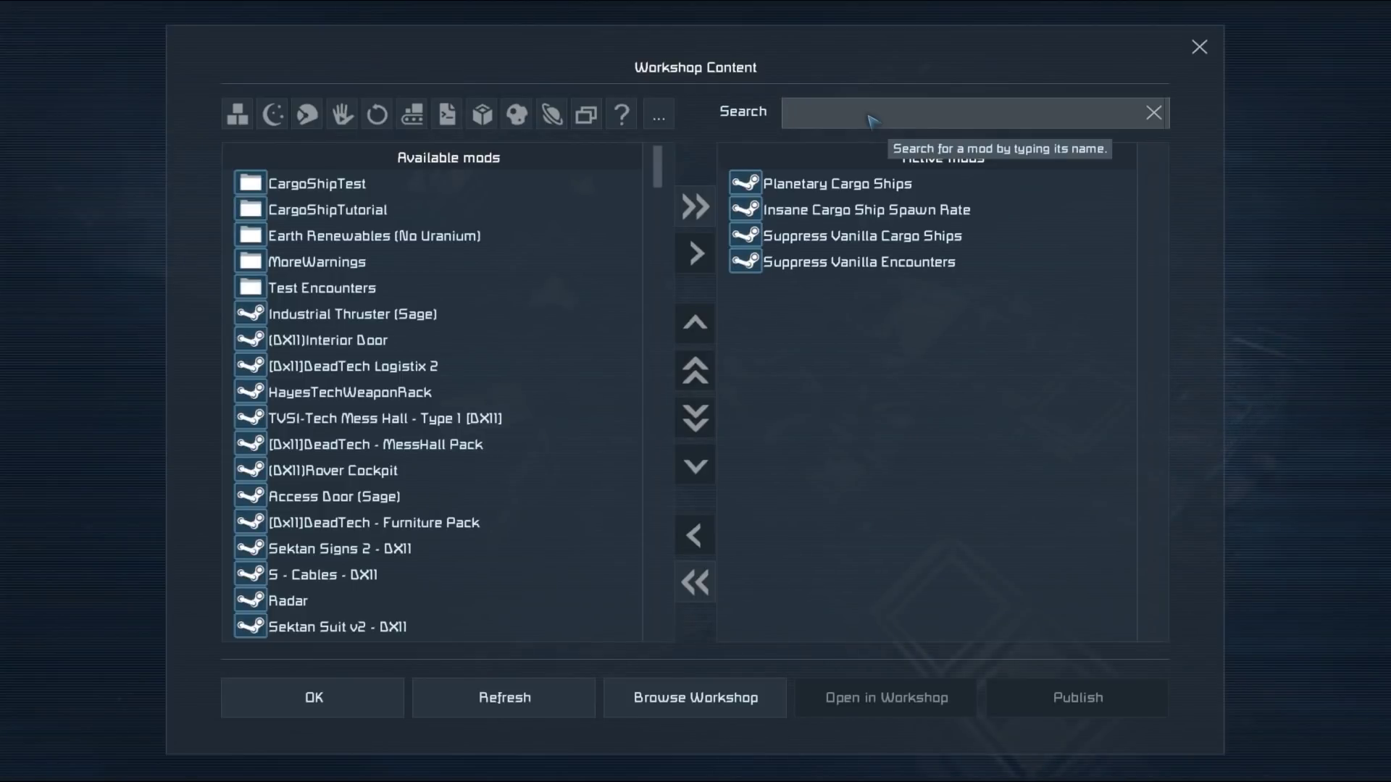
{"action": "type", "text": "setup"}
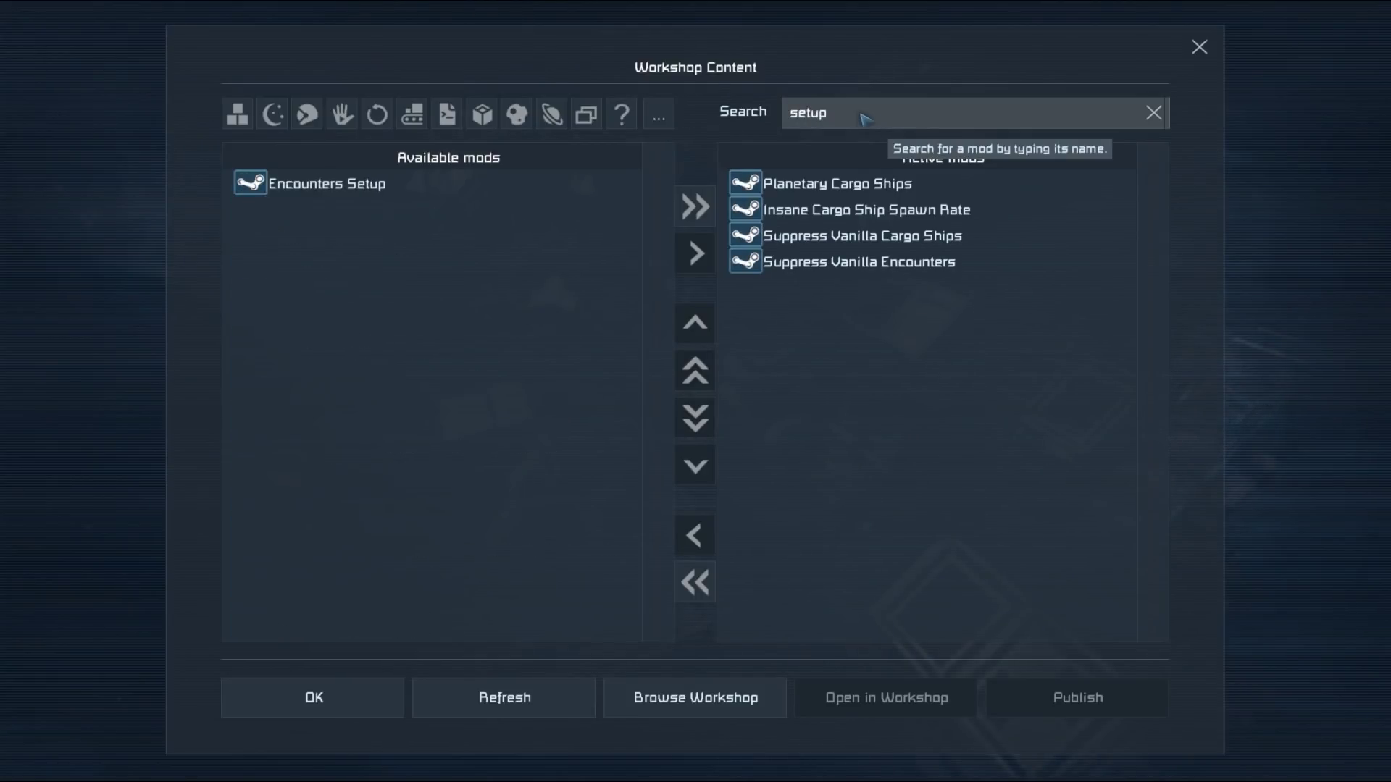
{"action": "left_click", "coordinate": [326, 184]}
{"action": "left_click", "coordinate": [710, 260]}
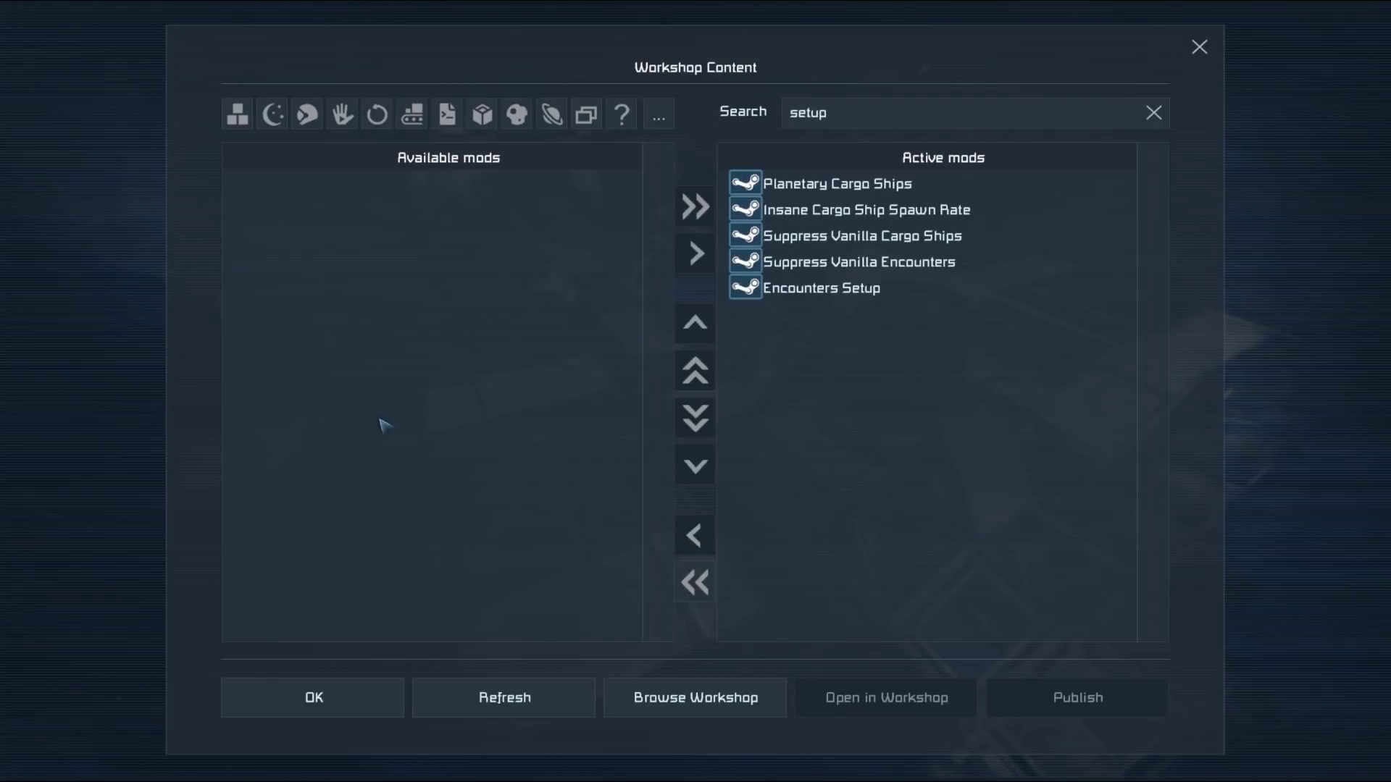
{"action": "left_click", "coordinate": [339, 692]}
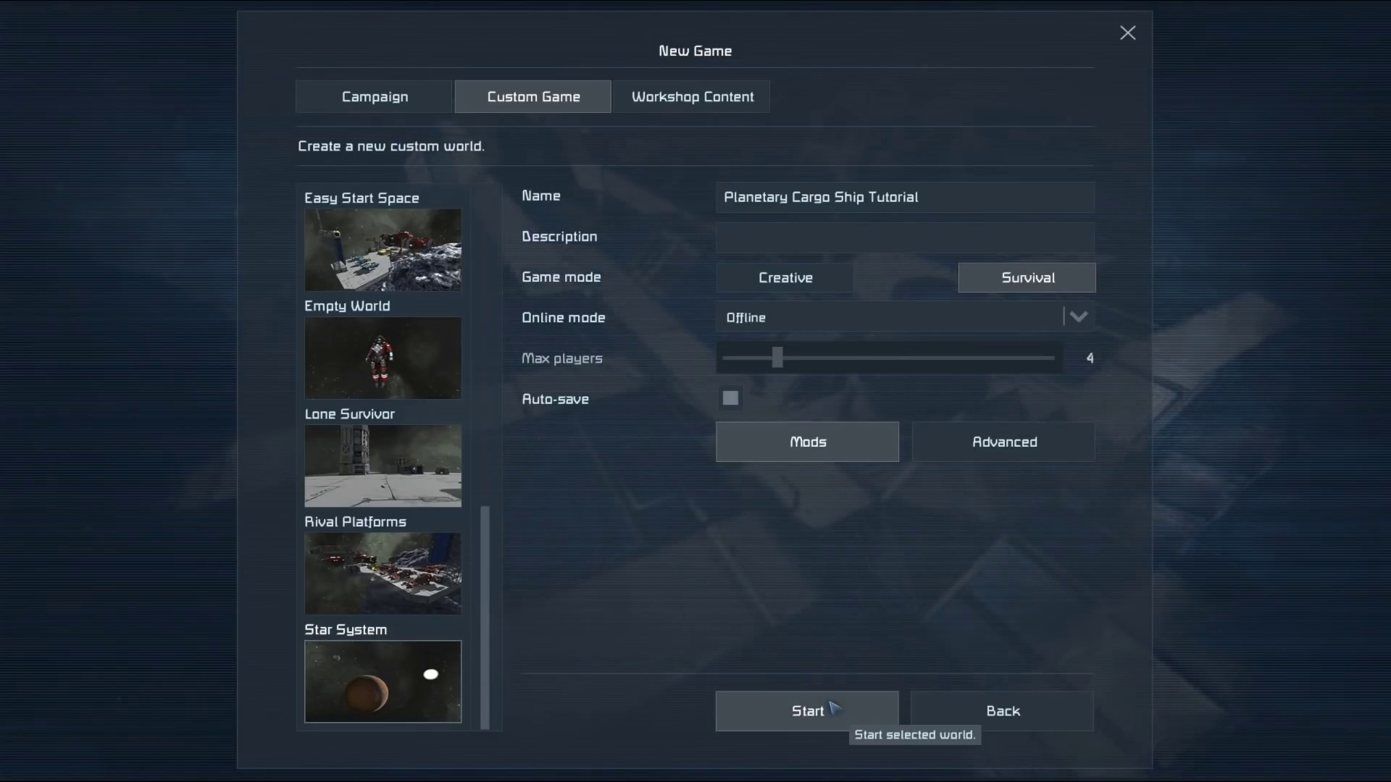
Step: Start the world with the Space Suit respawn option and switch on the jetpack
{"action": "left_click", "coordinate": [833, 706]}
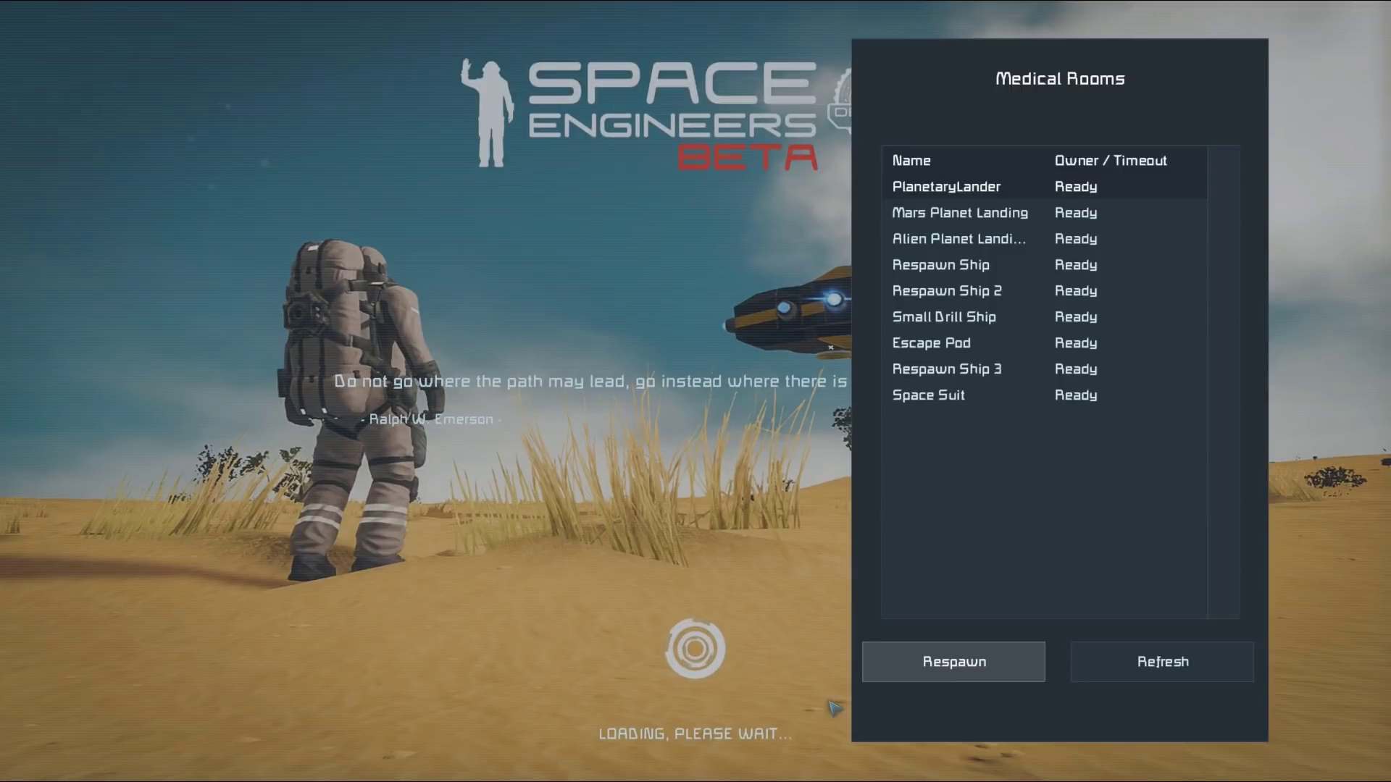
{"action": "left_click", "coordinate": [936, 403]}
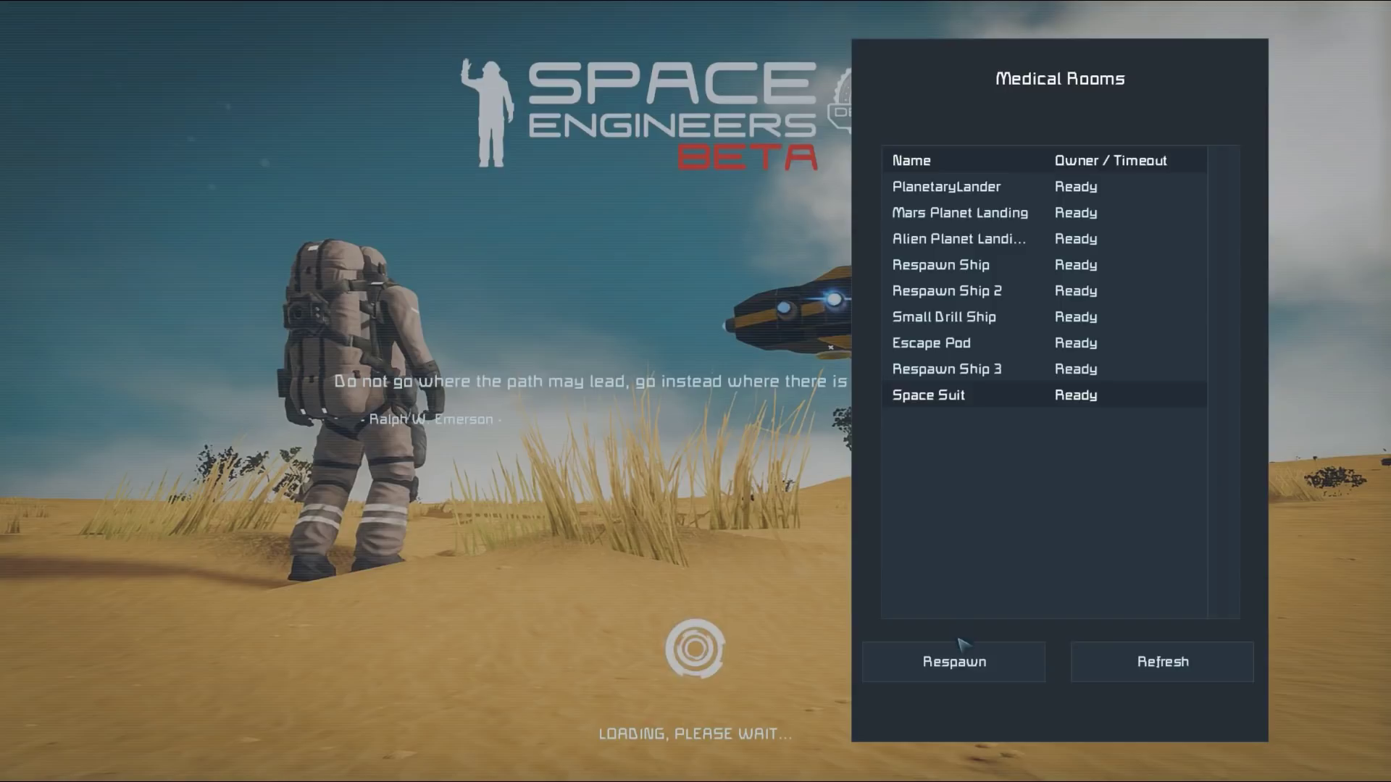
{"action": "left_click", "coordinate": [955, 663]}
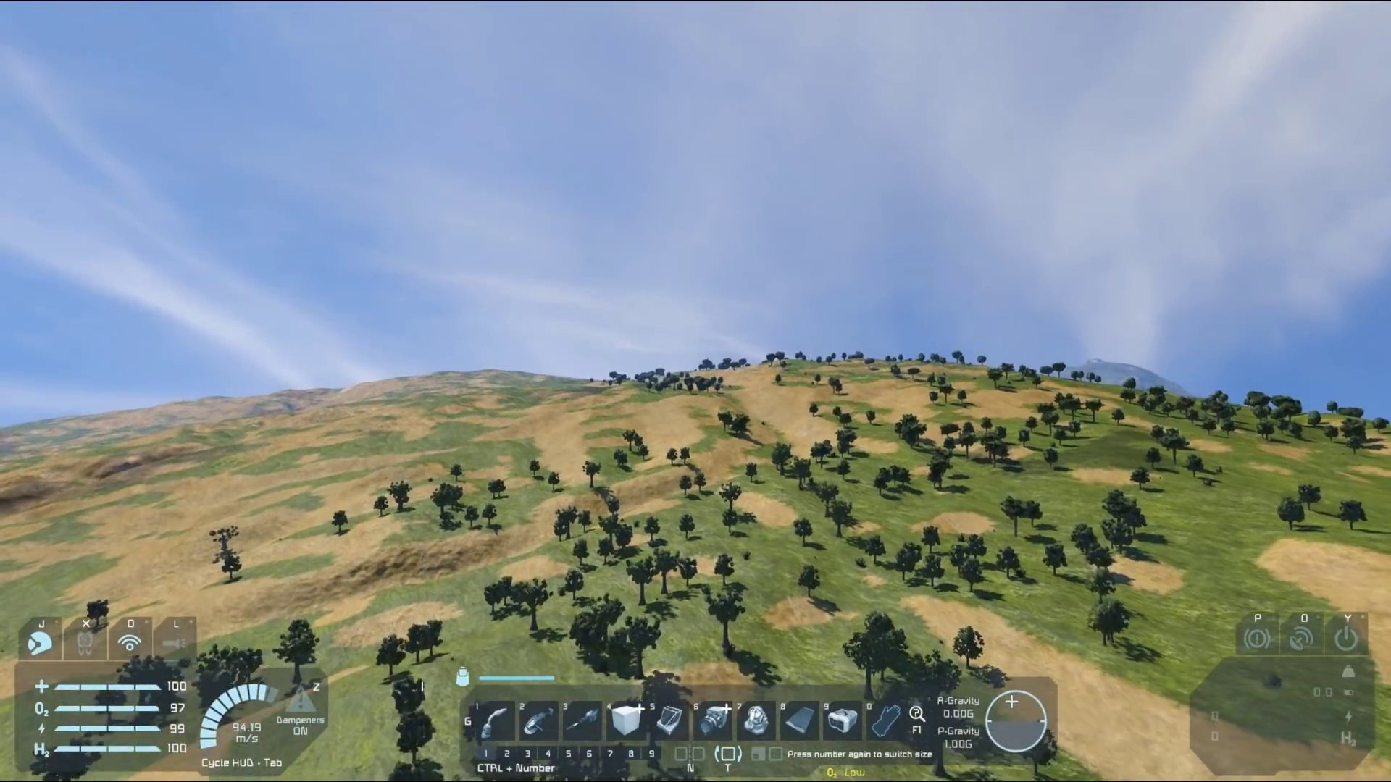
{"action": "key", "text": "x"}
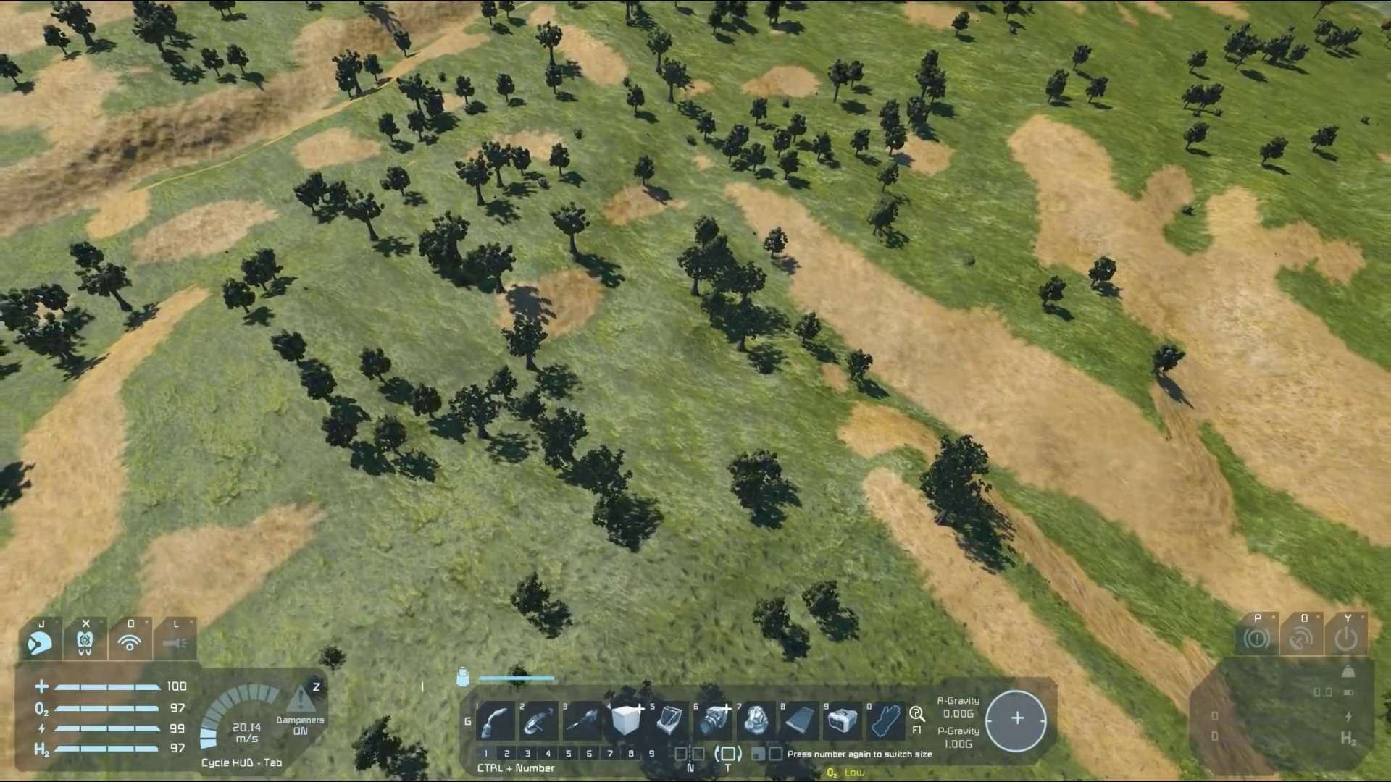
Step: Fly down to the grassy hillside, land and switch off the jetpack
{"action": "key", "text": "w"}
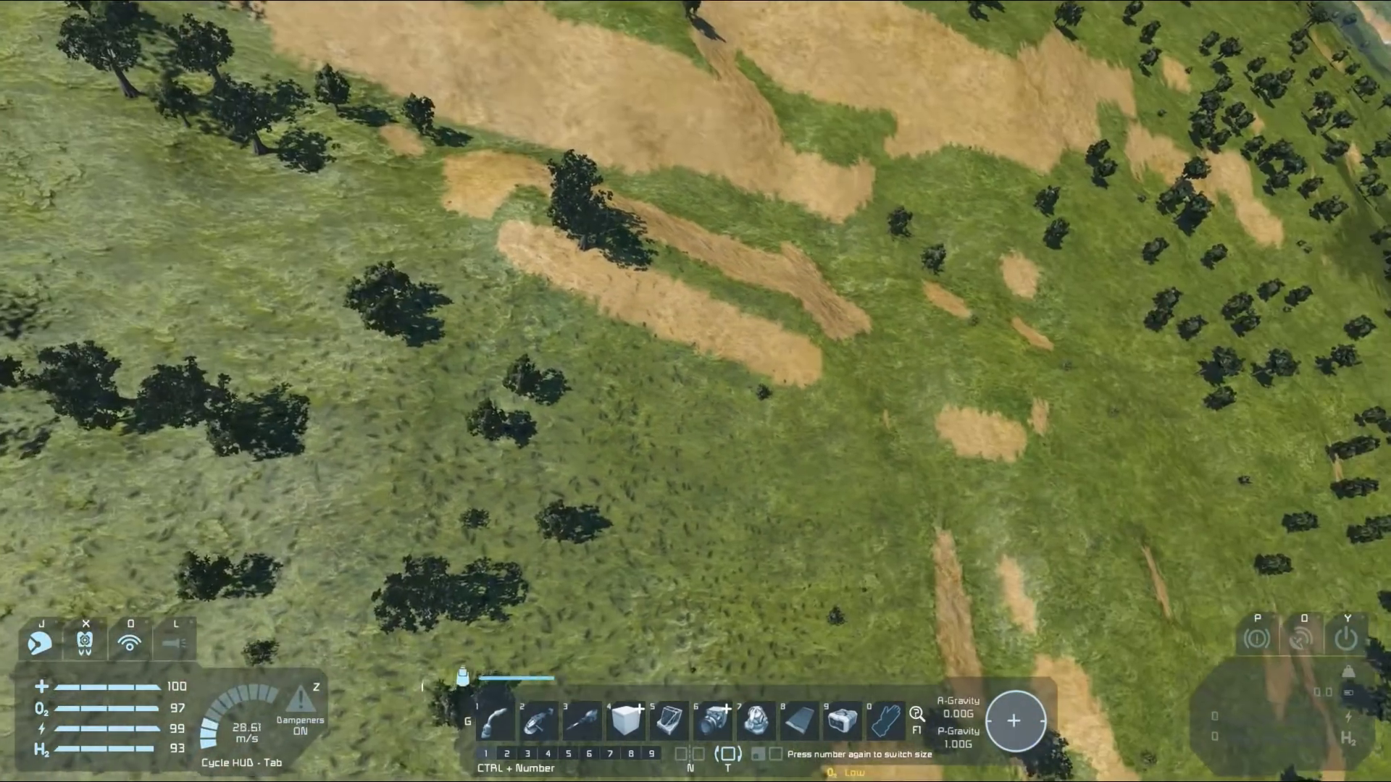
{"action": "key", "text": "w"}
{"action": "key", "text": "w"}
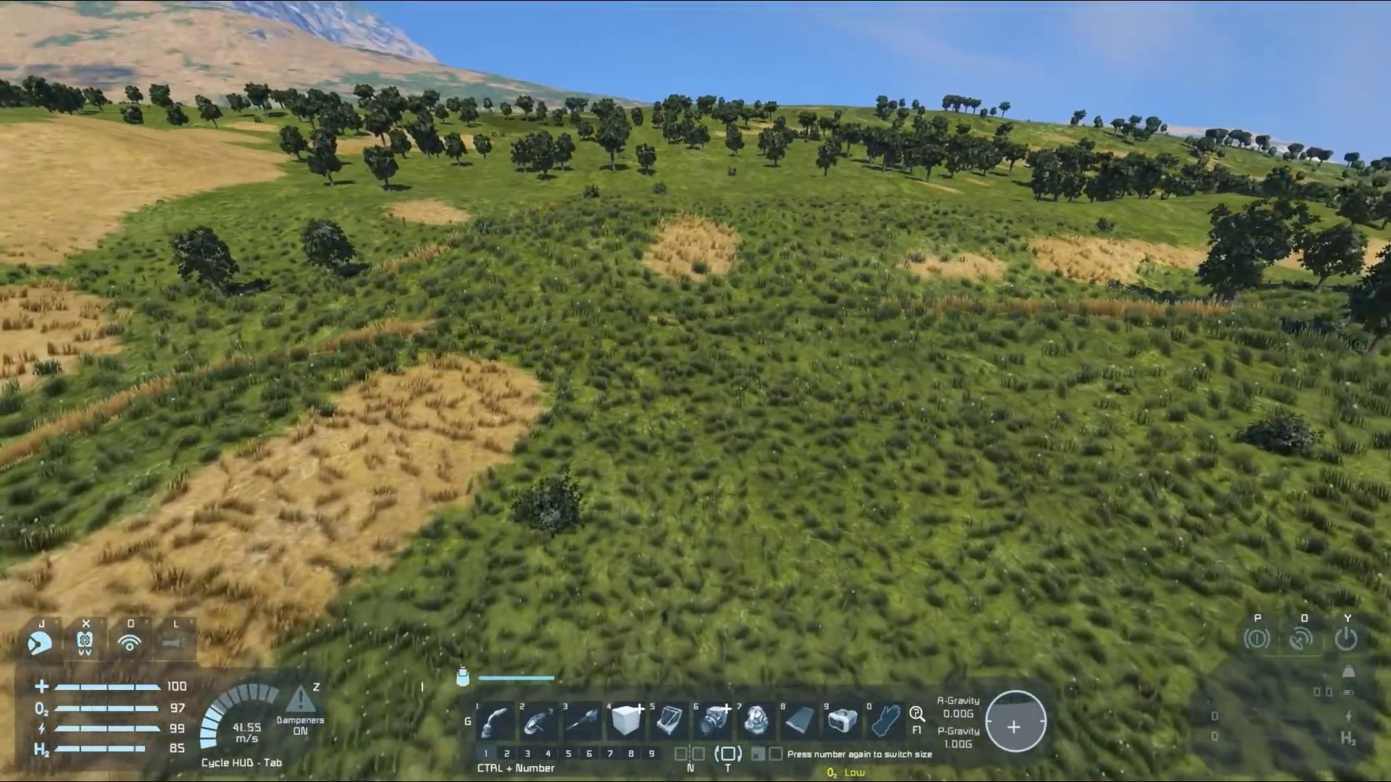
{"action": "key", "text": "x"}
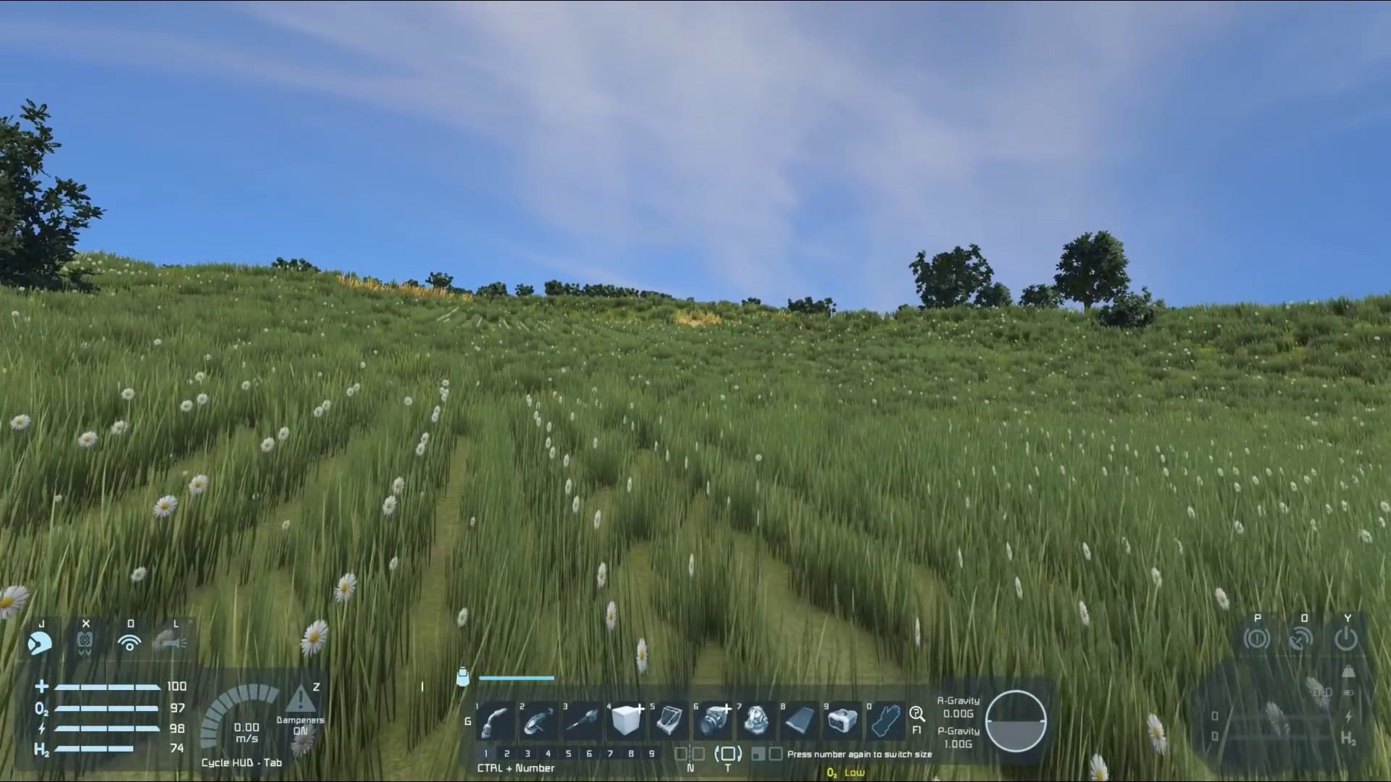
Step: Load the 'Pitz' Cargo Ship blueprint and paste the ship just above the grass ahead
{"action": "key", "text": "F10"}
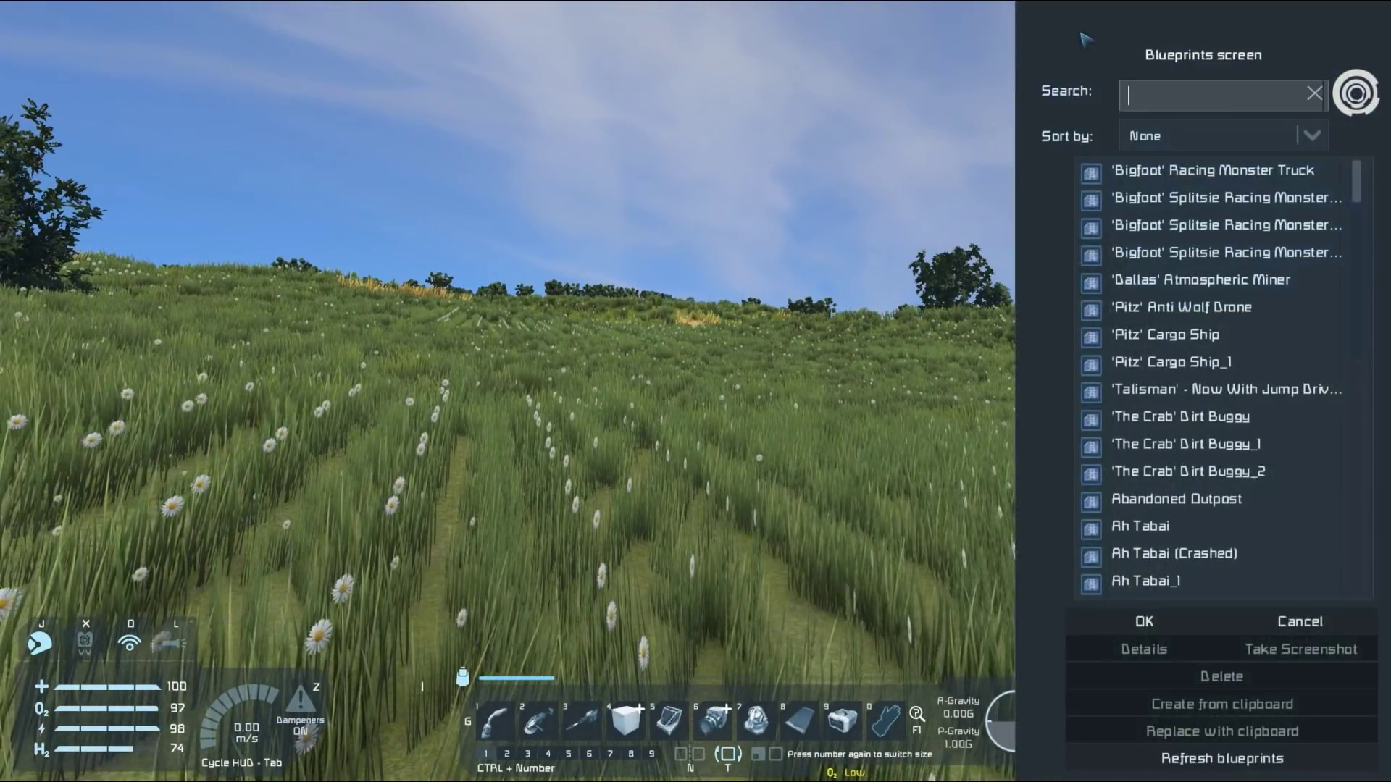
{"action": "left_click", "coordinate": [1178, 346]}
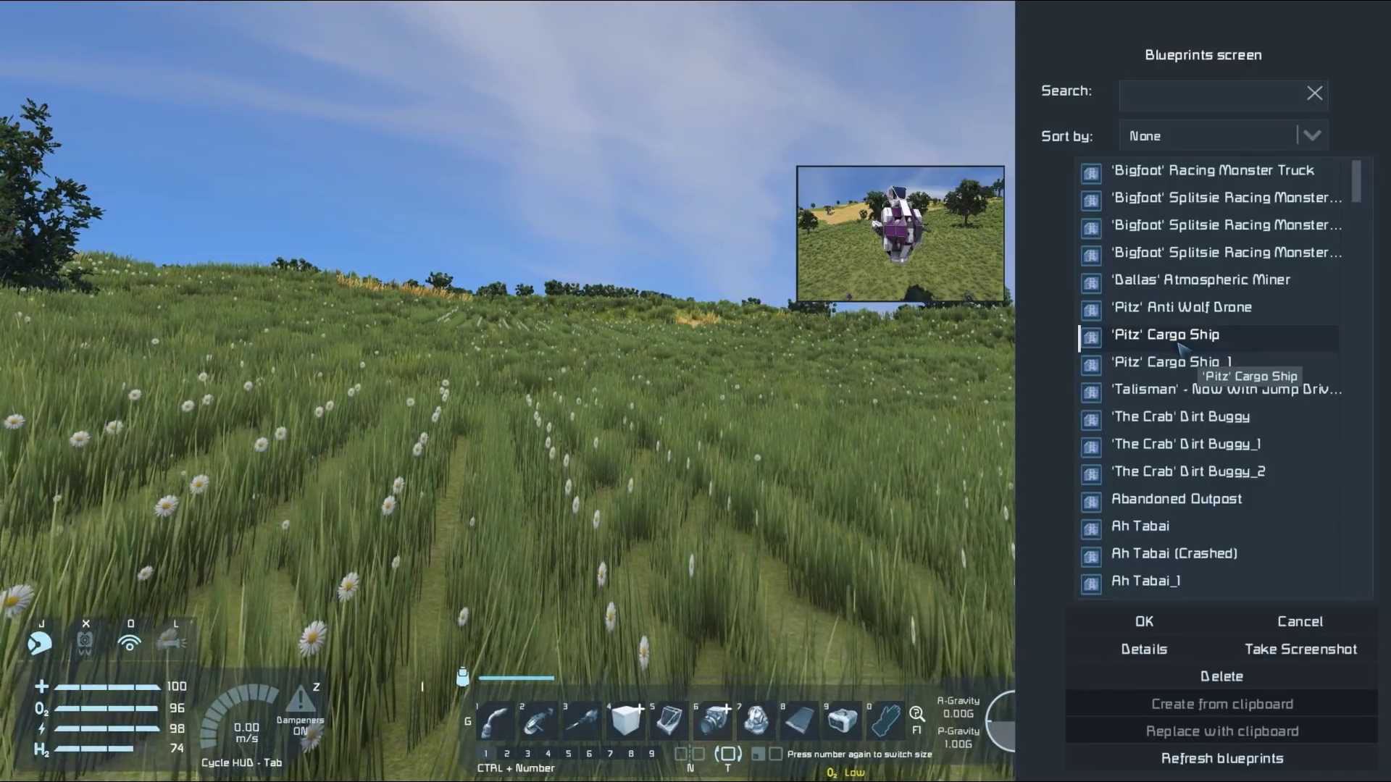
{"action": "left_click", "coordinate": [1185, 362]}
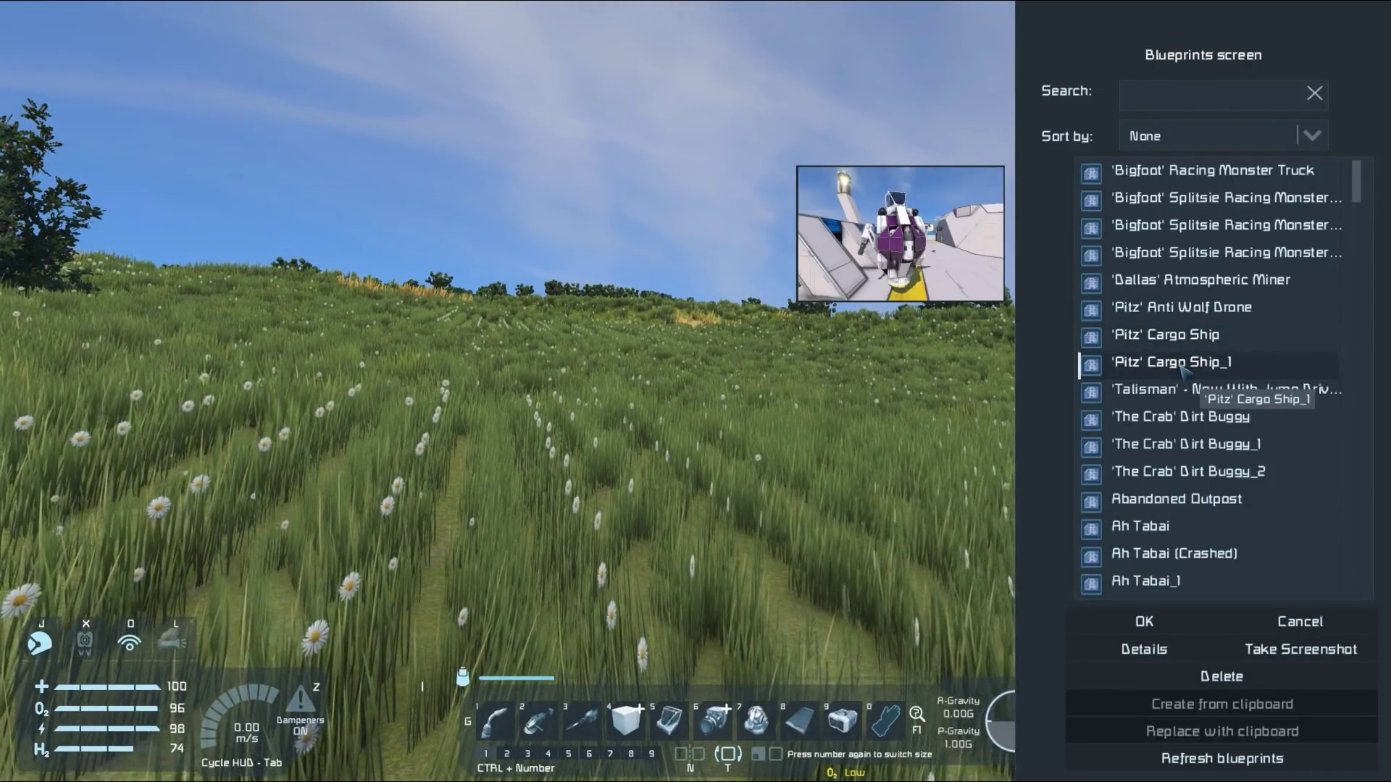
{"action": "double_click", "coordinate": [1187, 343]}
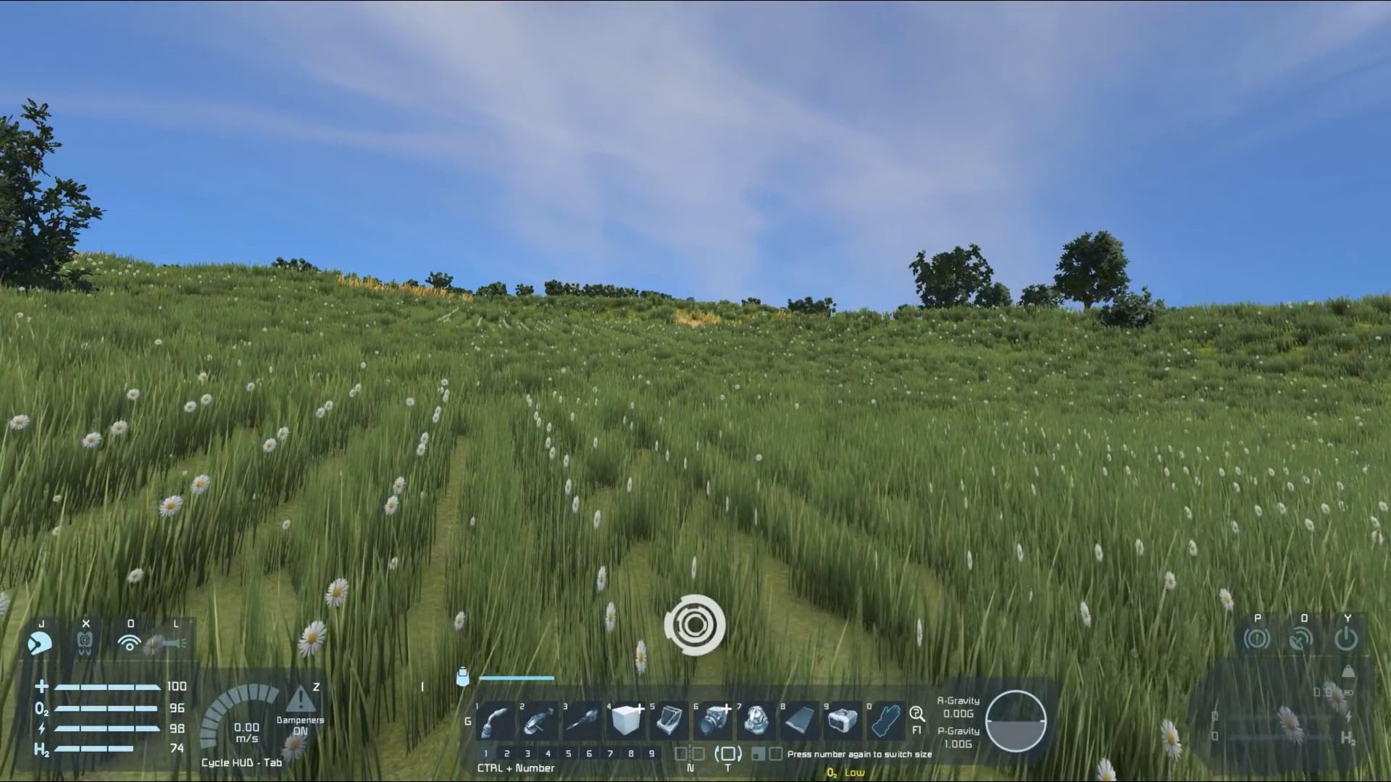
{"action": "key", "text": "ctrl+v"}
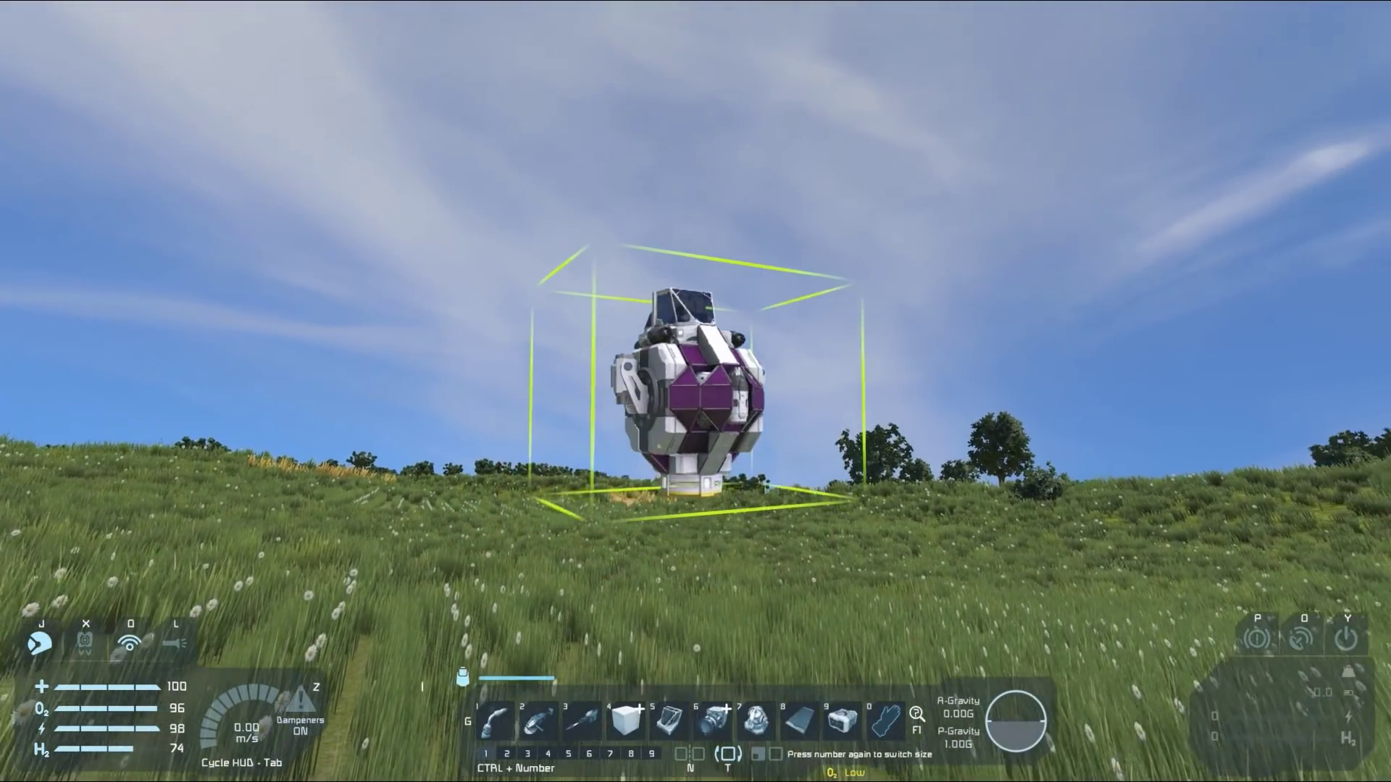
{"action": "left_click", "coordinate": [695, 391]}
Step: Switch on the jetpack, fly around the pasted ship to its canopy and enter the cockpit
{"action": "key", "text": "w"}
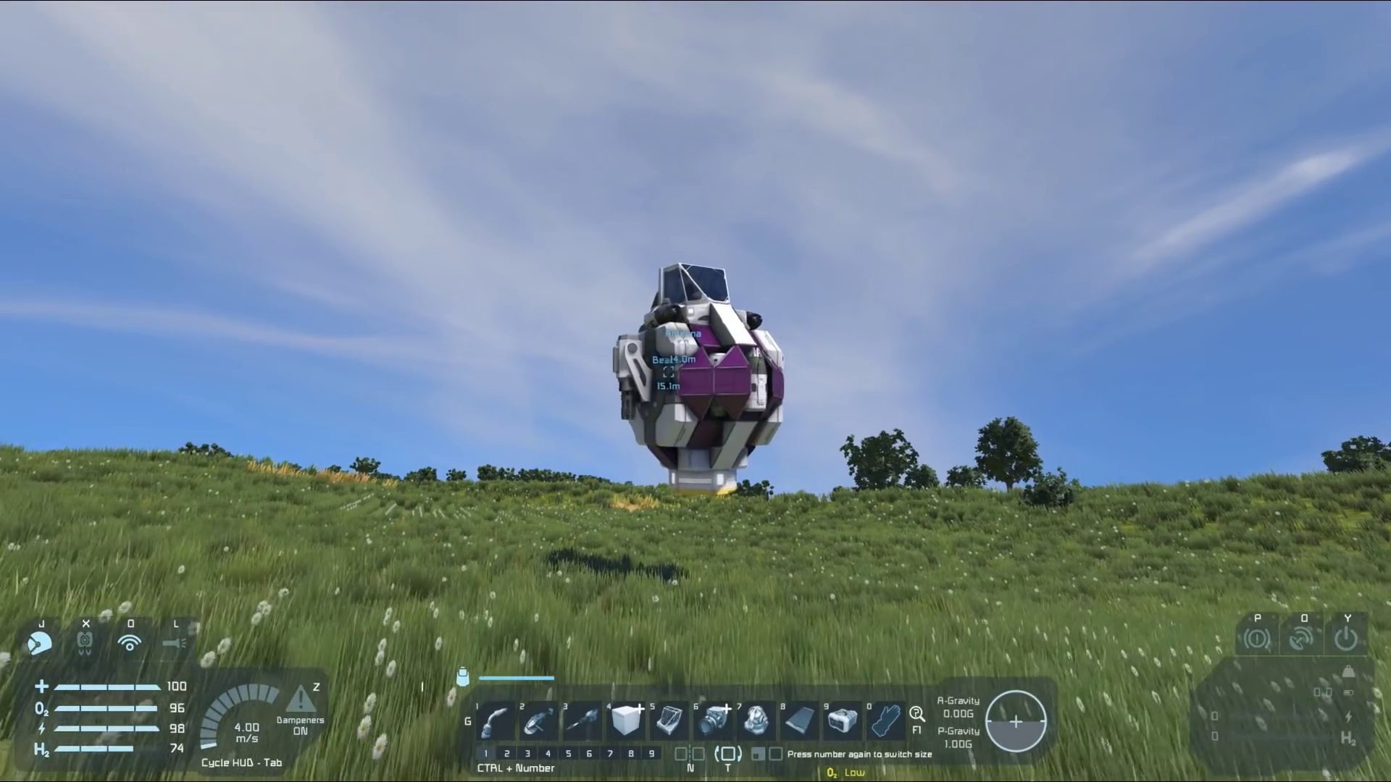
{"action": "key", "text": "x"}
{"action": "key", "text": "space"}
{"action": "key", "text": "w"}
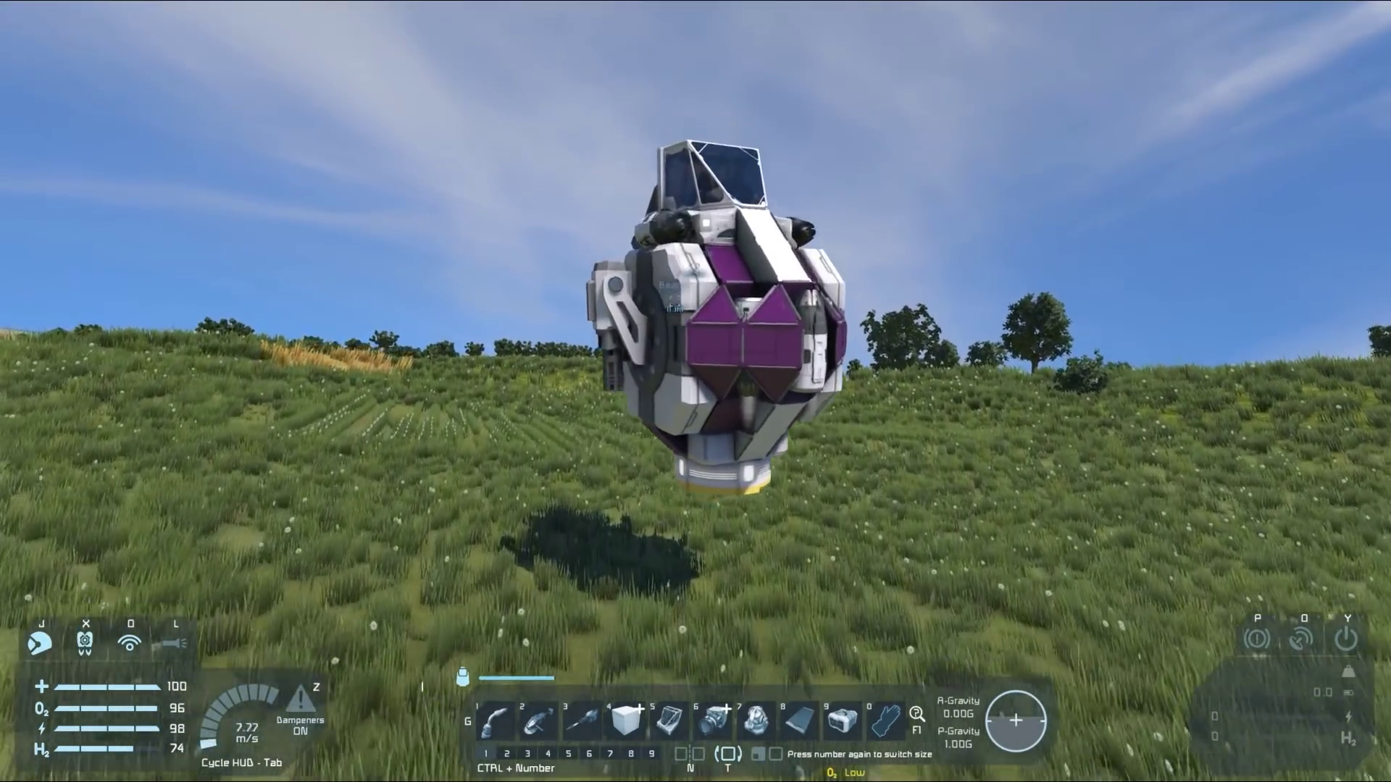
{"action": "key", "text": "a"}
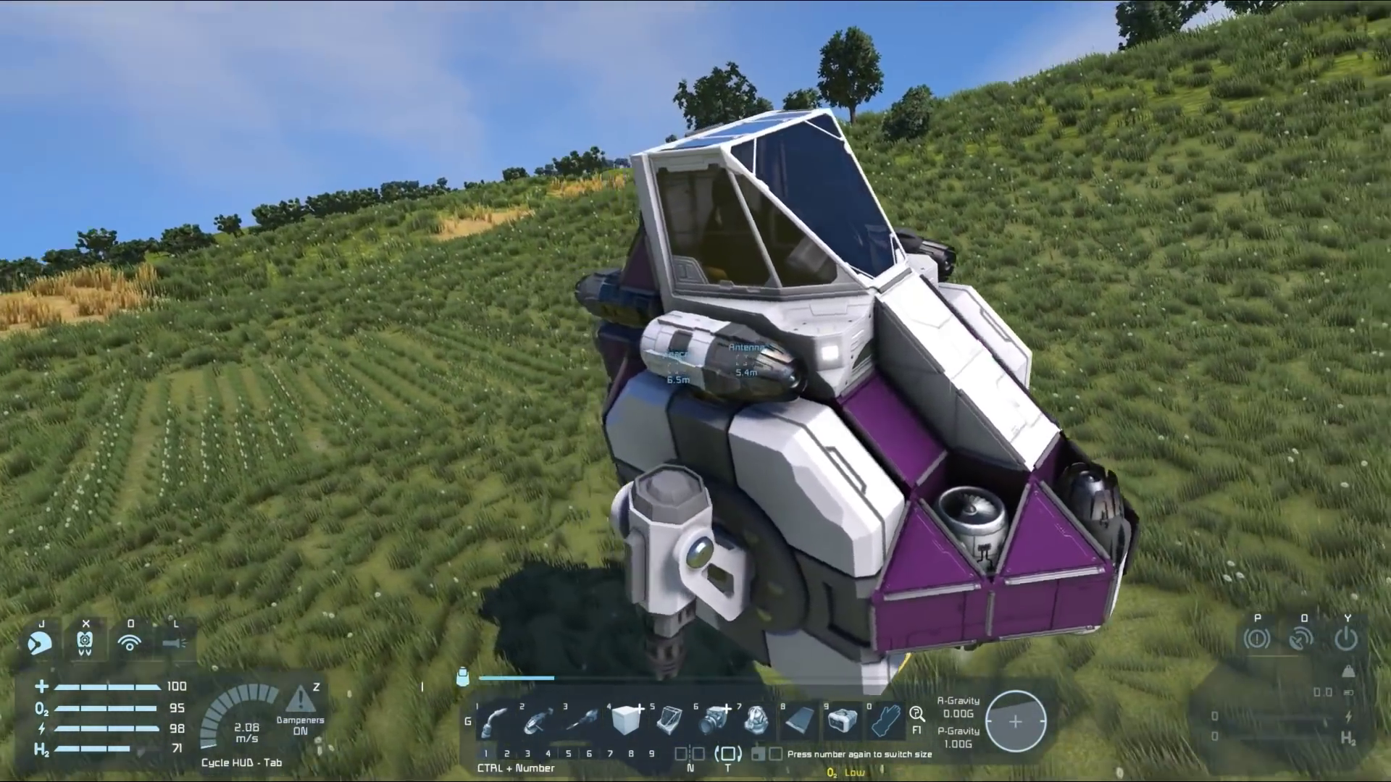
{"action": "key", "text": "w"}
{"action": "key", "text": "a"}
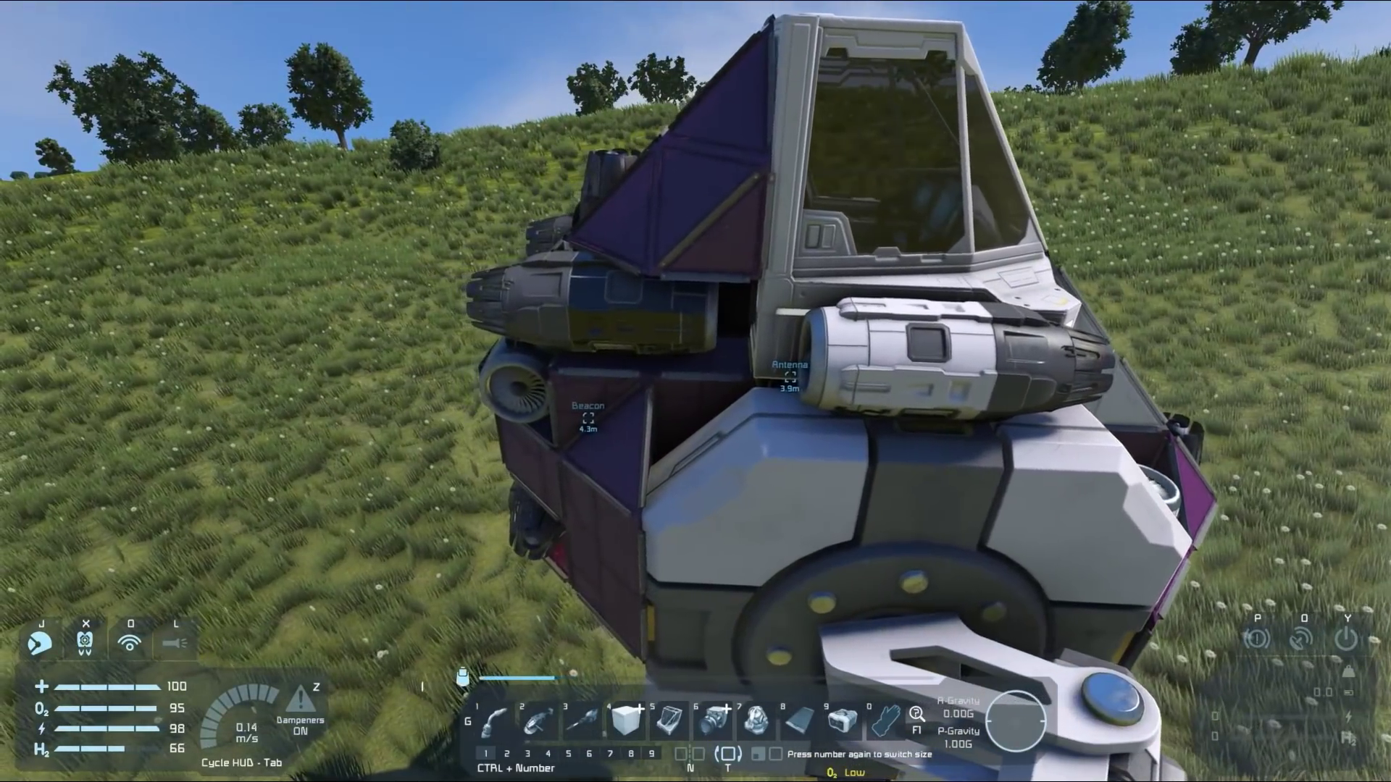
{"action": "key", "text": "d"}
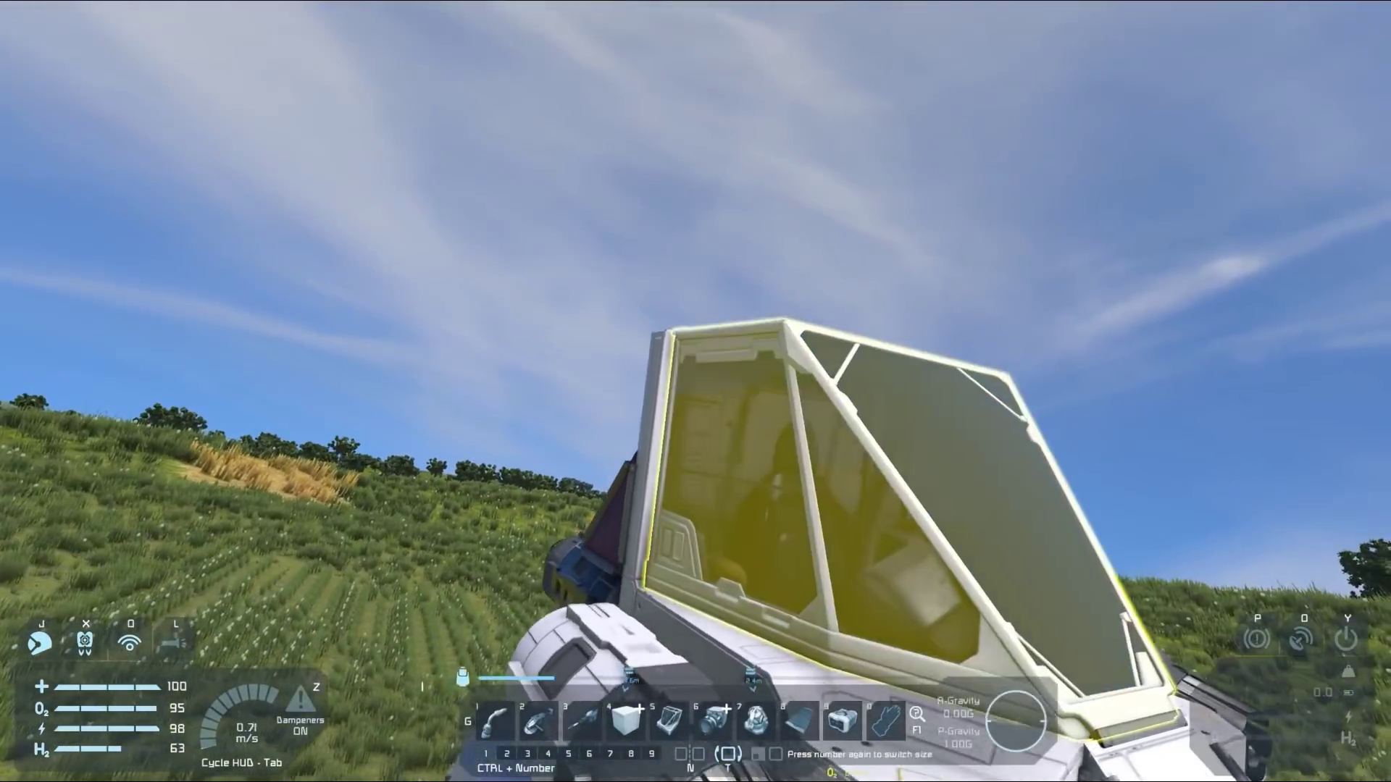
{"action": "key", "text": "w"}
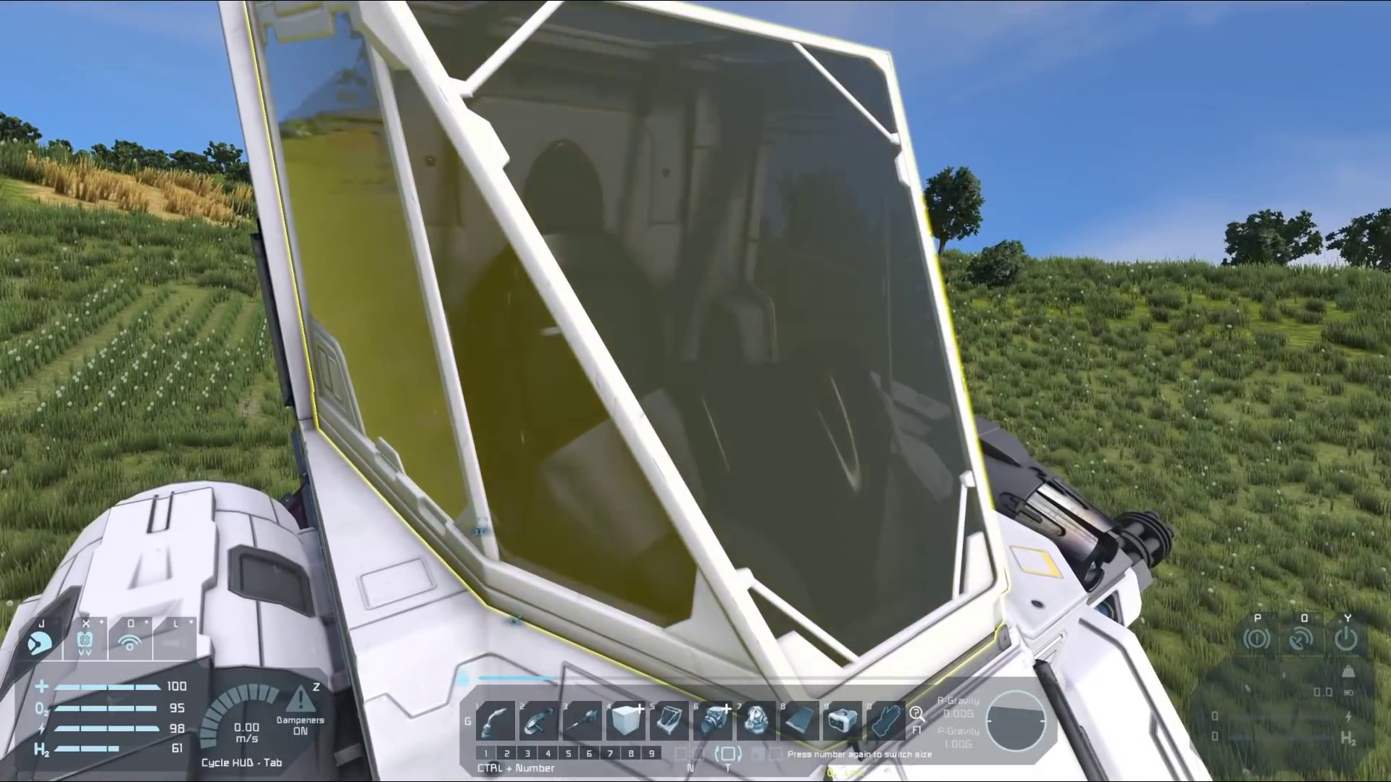
{"action": "key", "text": "f"}
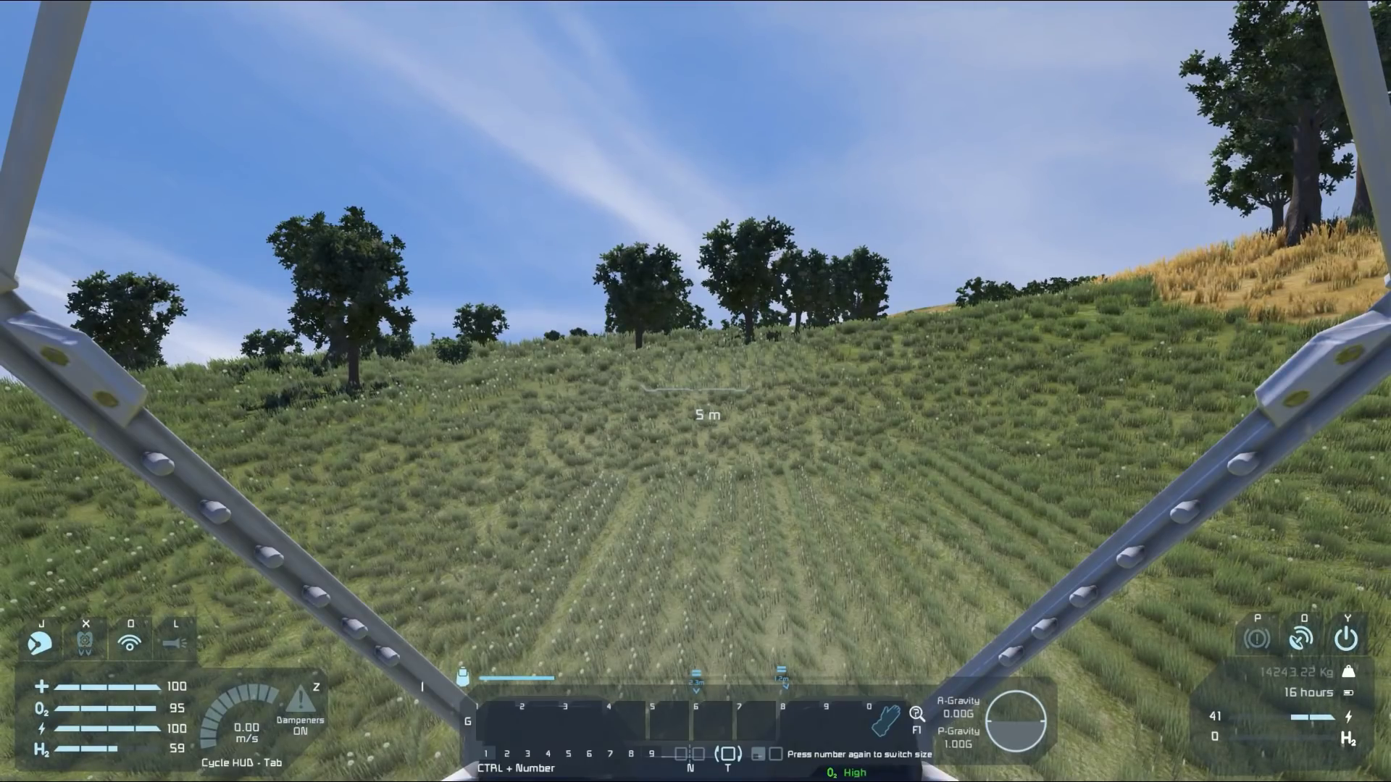
Step: Check the Antenna's settings in the ship's terminal and set the Beacon's broadcast radius to 20000 m
{"action": "key", "text": "k"}
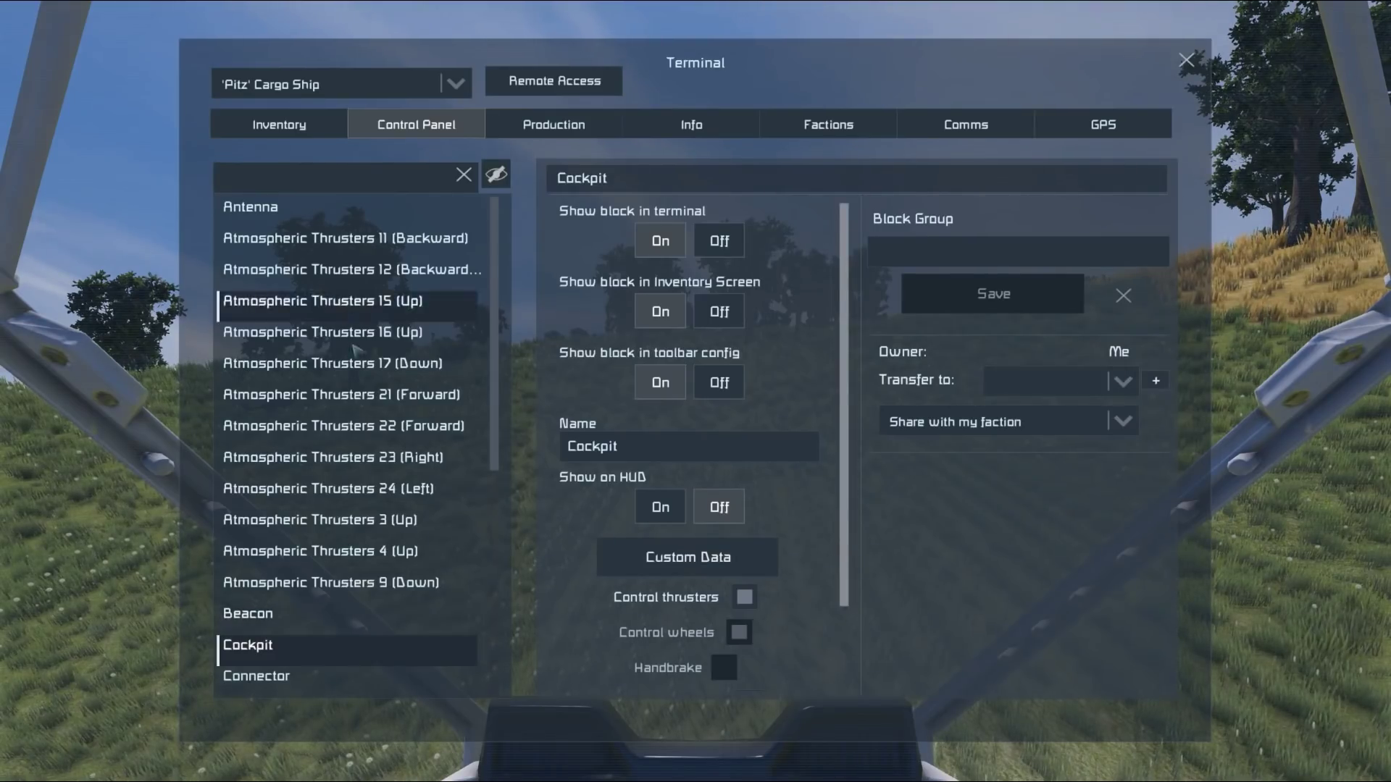
{"action": "scroll", "coordinate": [627, 652], "scroll_direction": "down", "scroll_amount": 2}
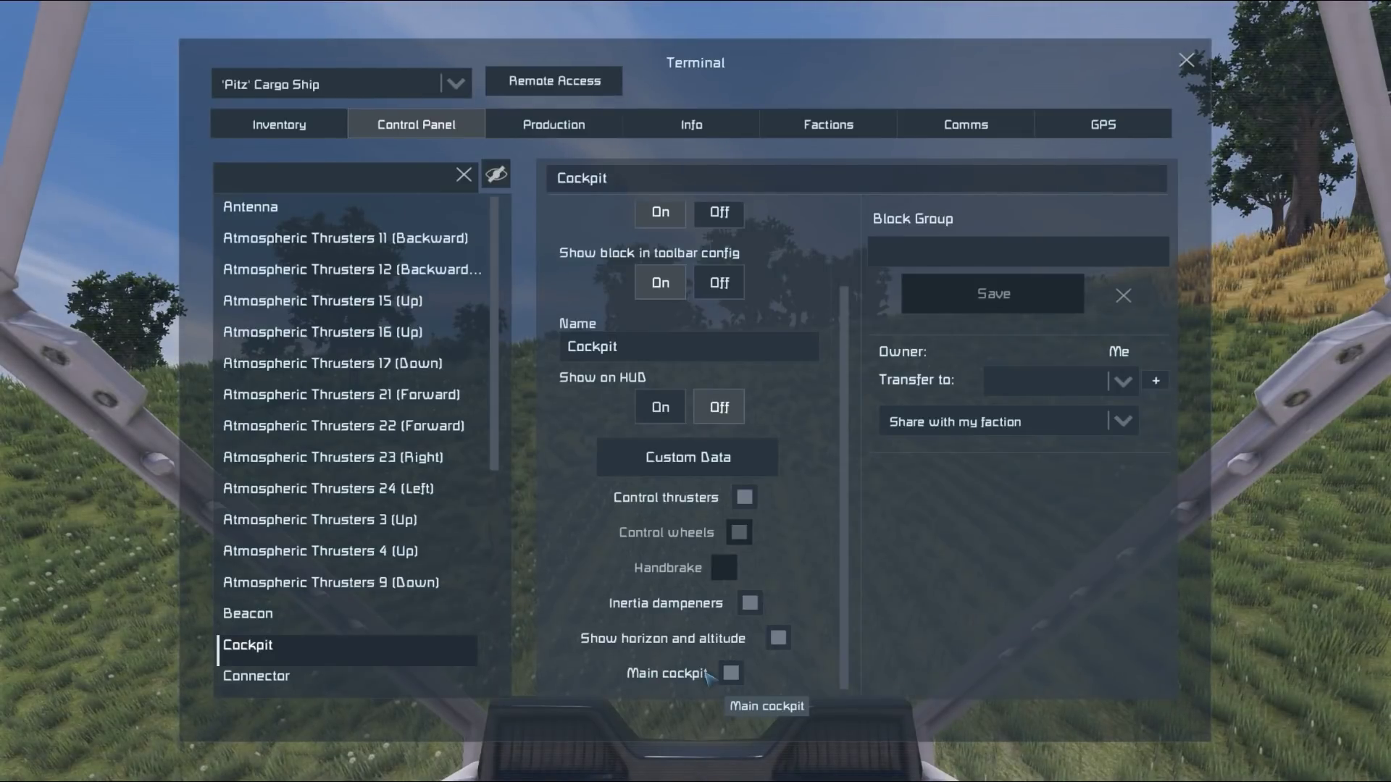
{"action": "left_click", "coordinate": [282, 617]}
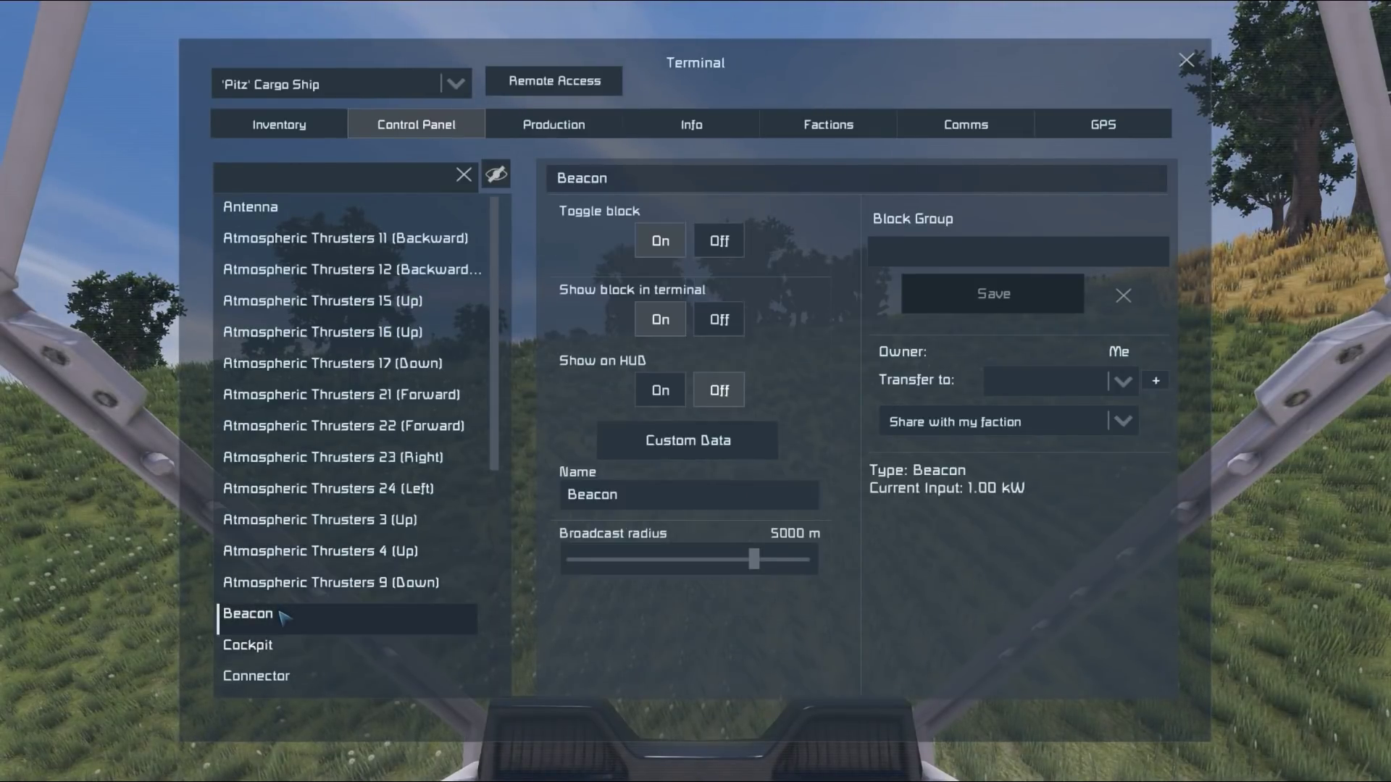
{"action": "left_click", "coordinate": [297, 215]}
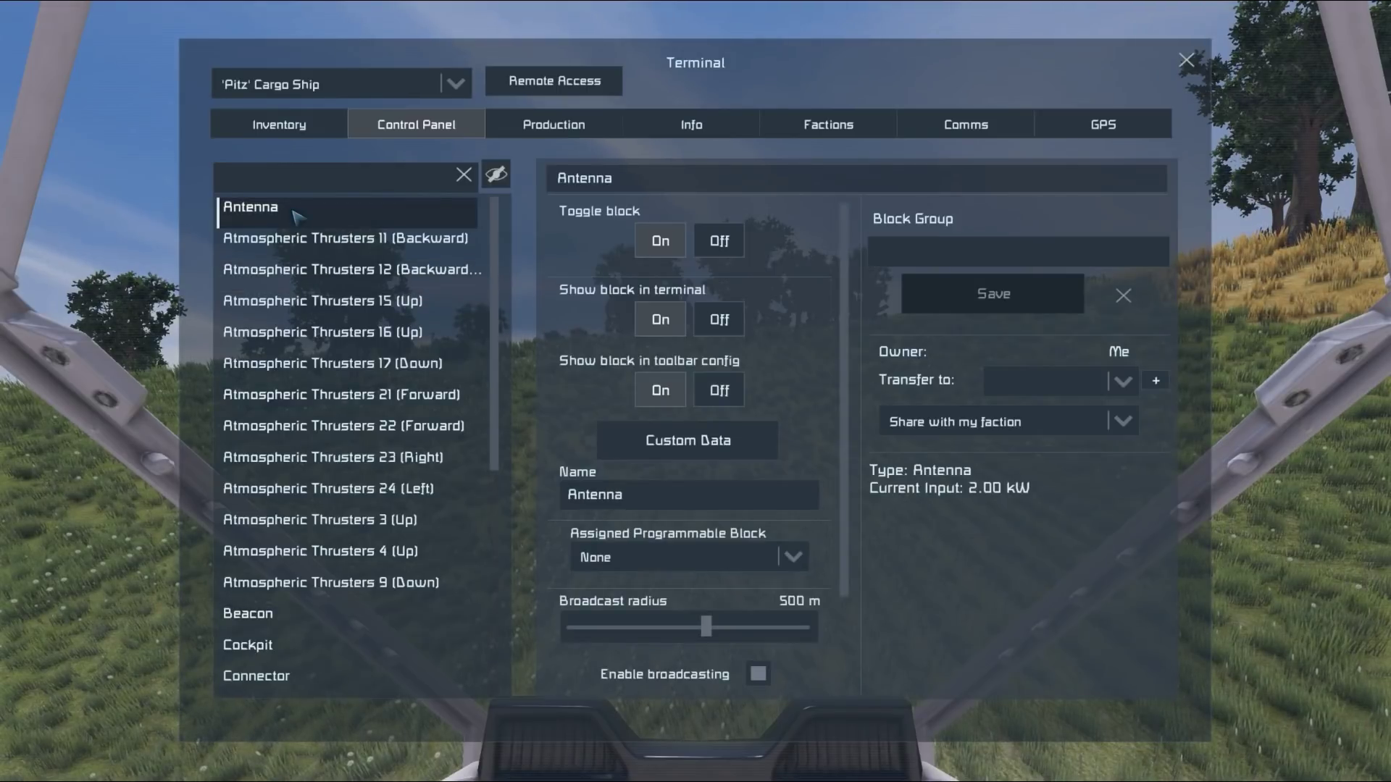
{"action": "left_click", "coordinate": [307, 623]}
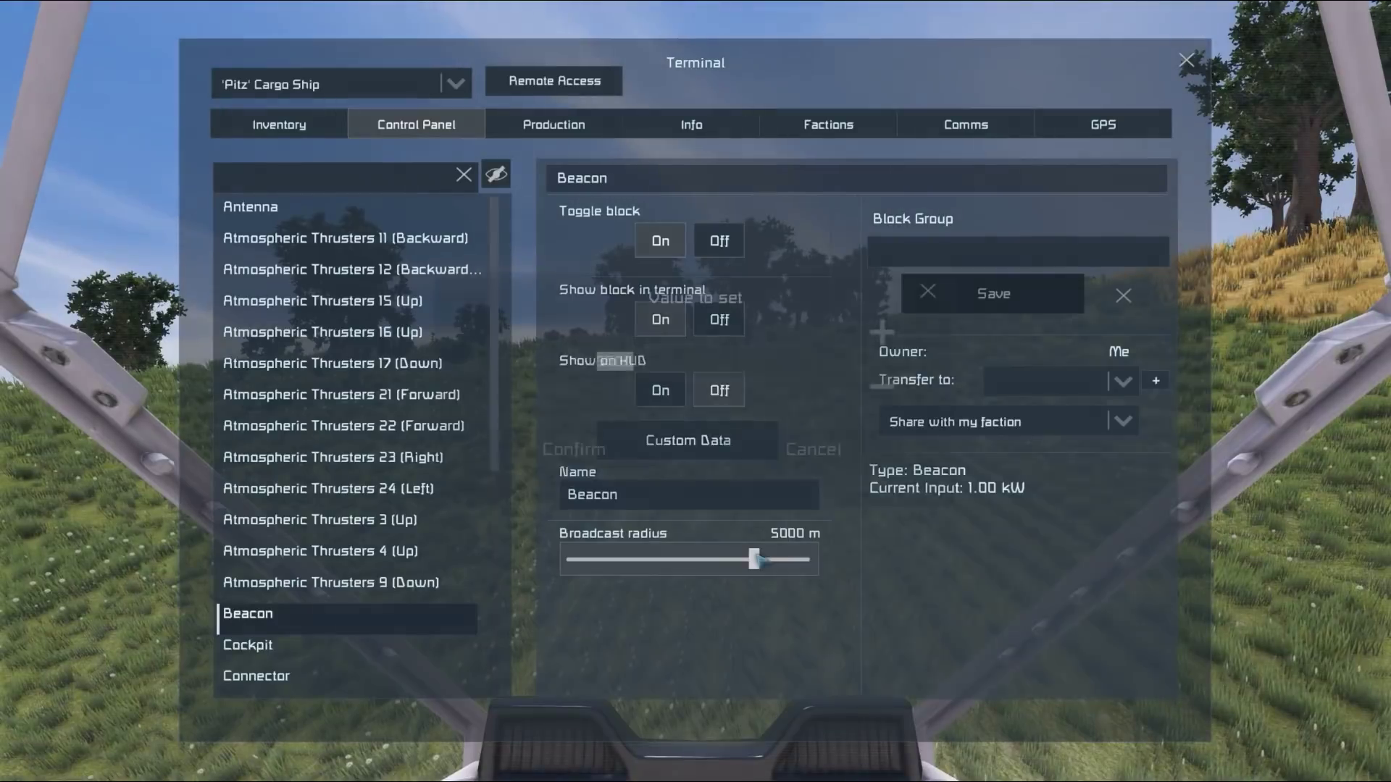
{"action": "left_click", "coordinate": [754, 560], "text": "ctrl"}
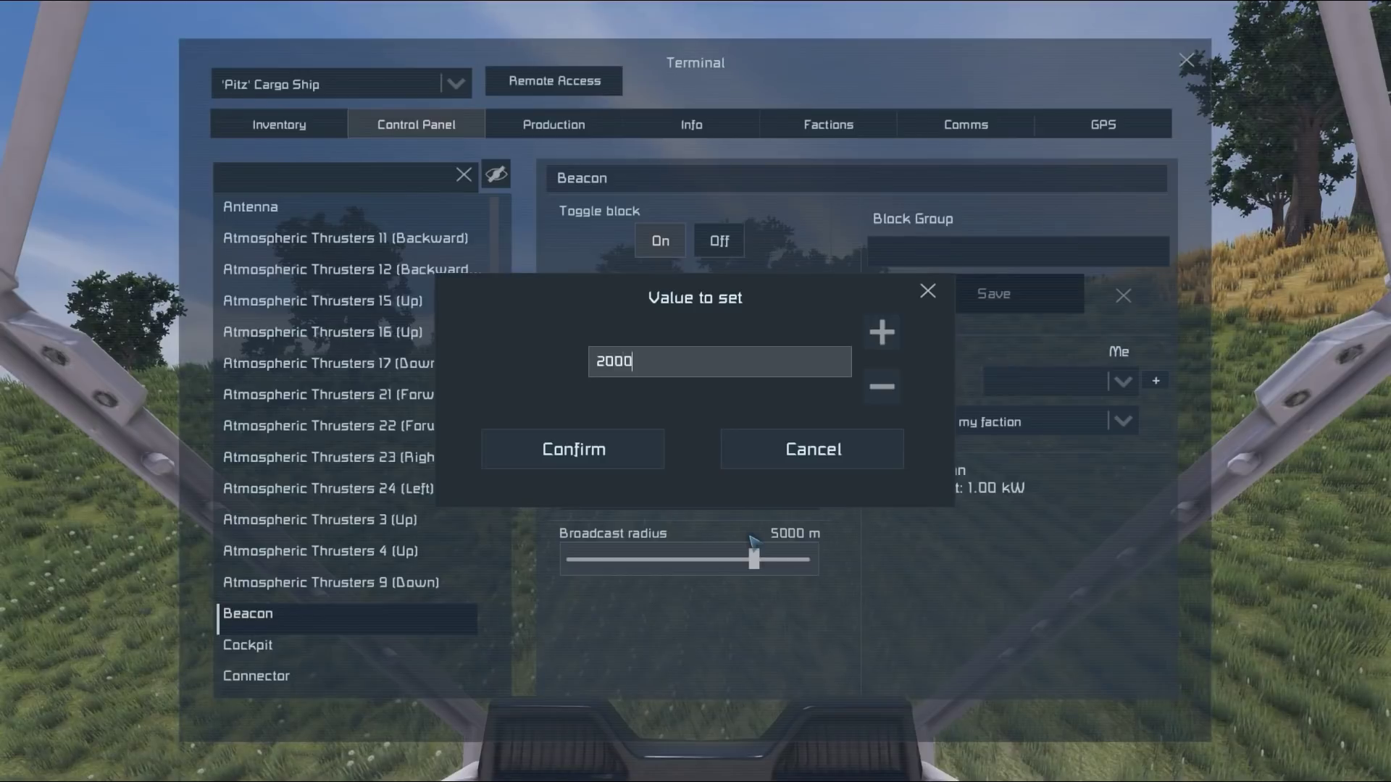
{"action": "key", "text": "Return"}
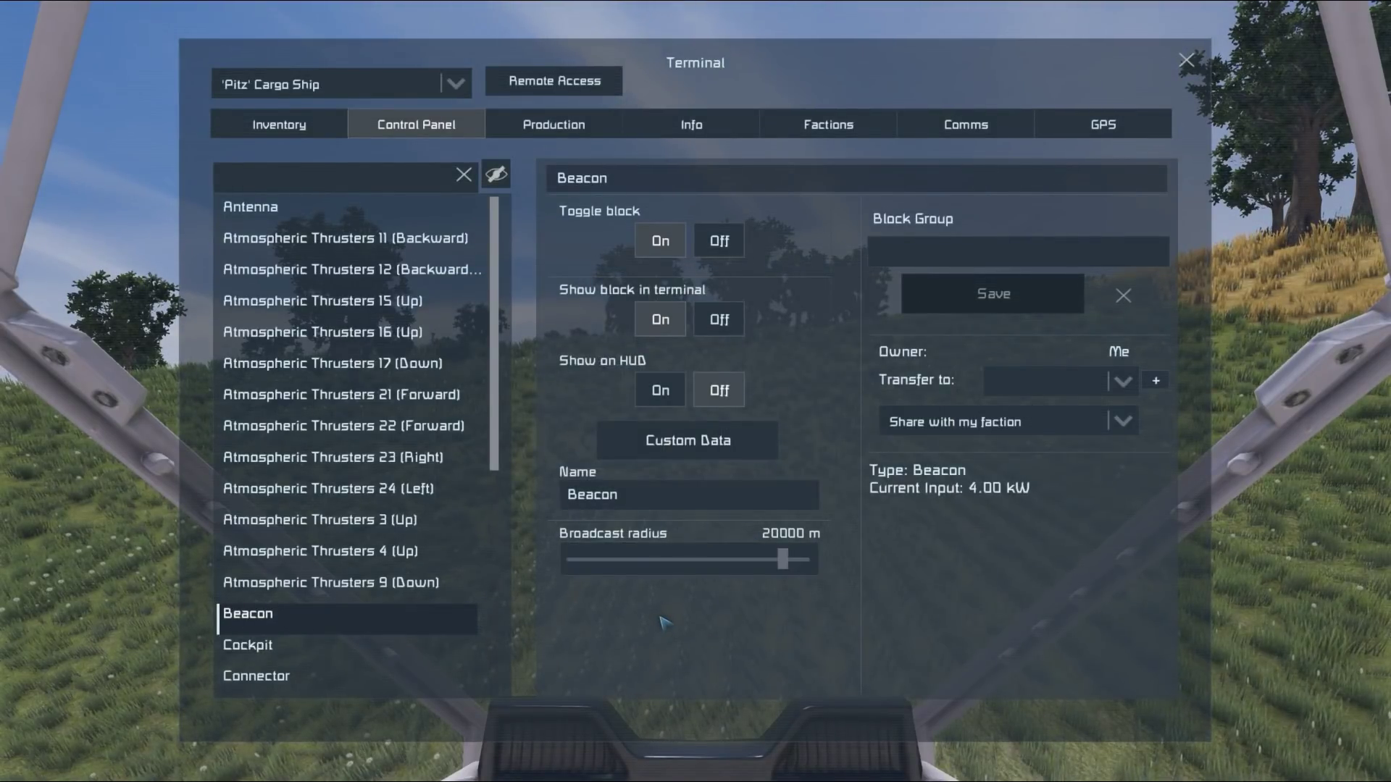
{"action": "key", "text": "Escape"}
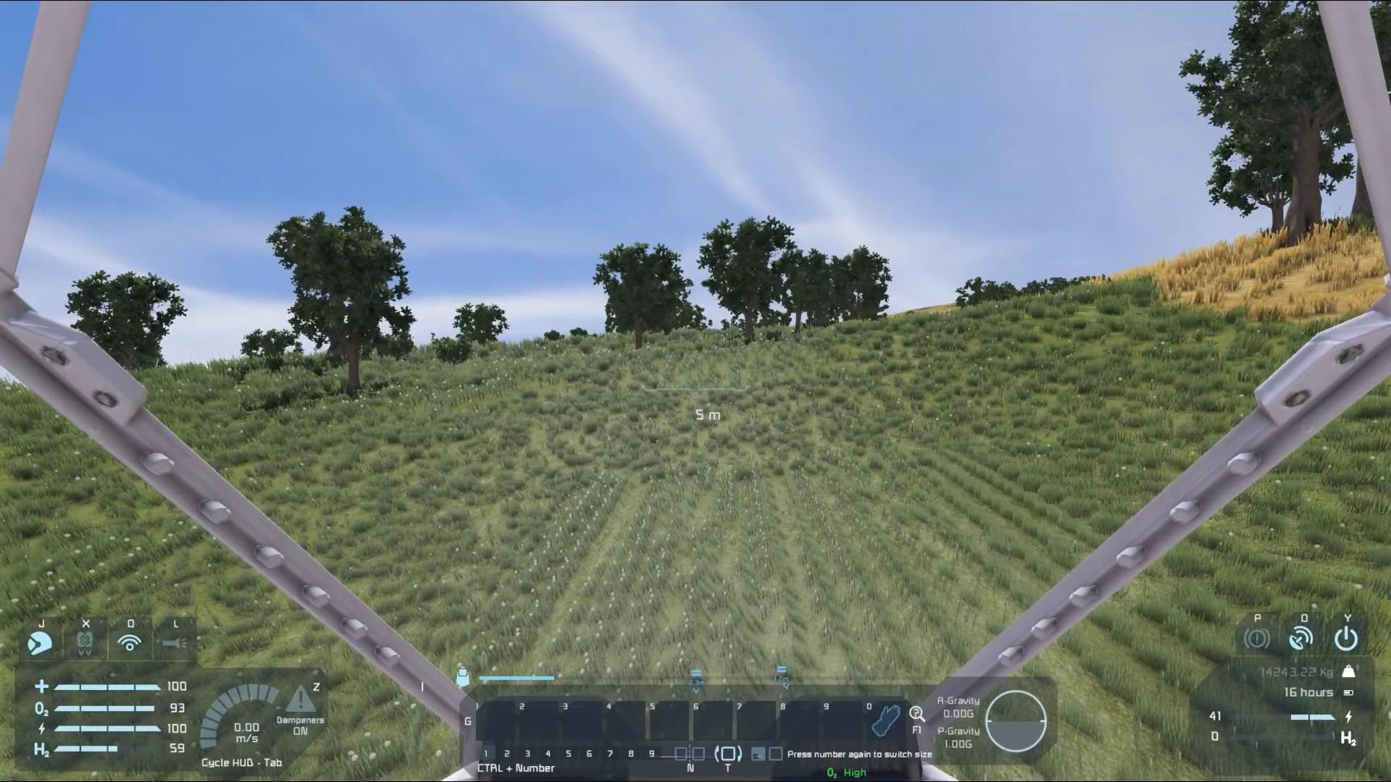
Step: Set the flight mode of Remote Control 2 to One Way in the ship's terminal
{"action": "key", "text": "k"}
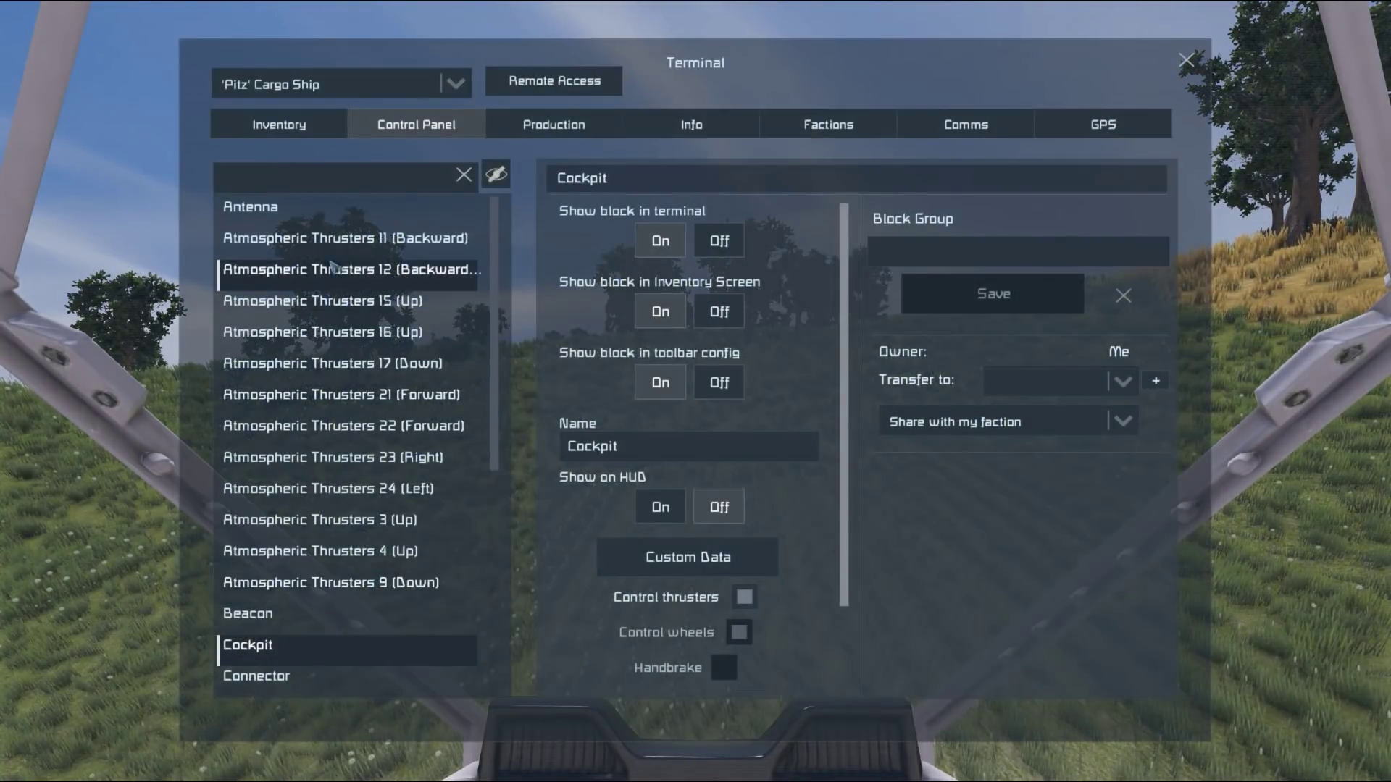
{"action": "scroll", "coordinate": [319, 547], "scroll_direction": "down", "scroll_amount": 4}
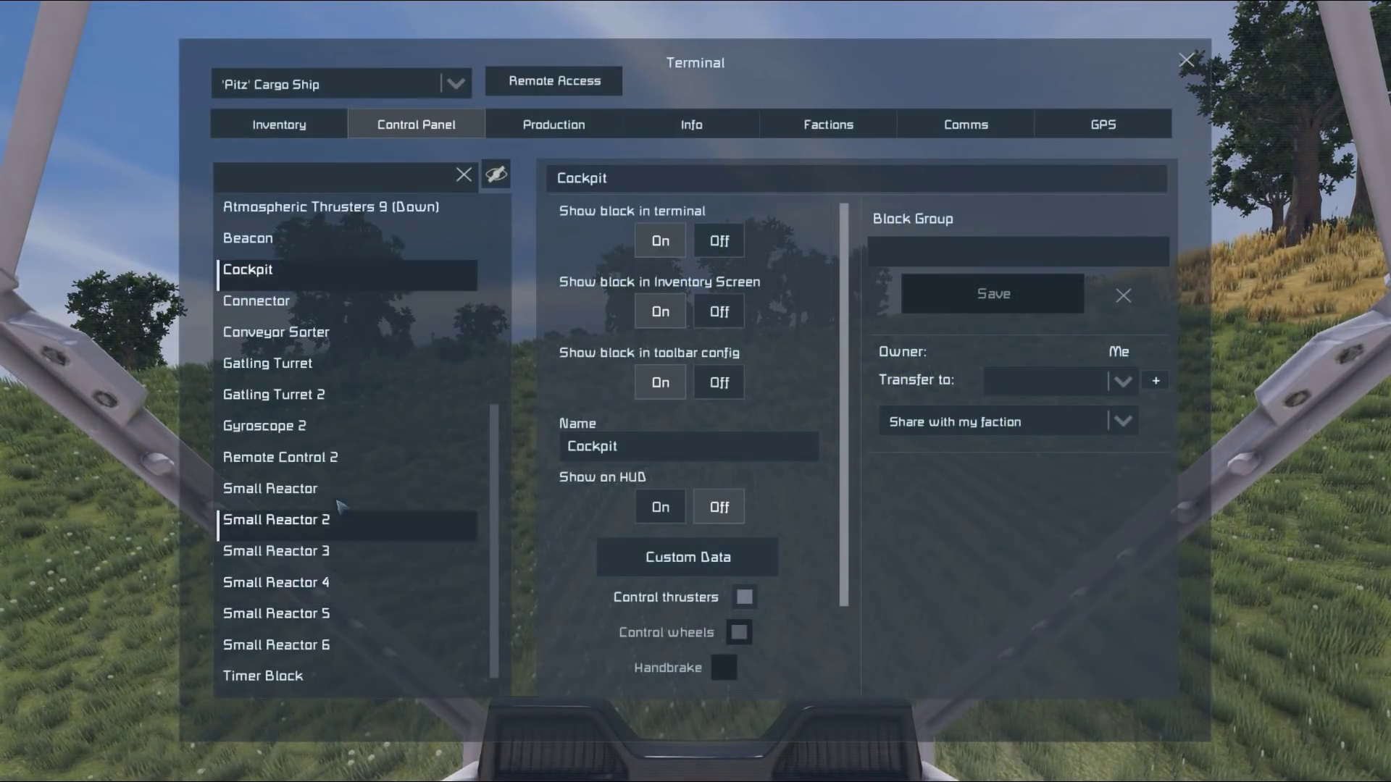
{"action": "left_click", "coordinate": [337, 464]}
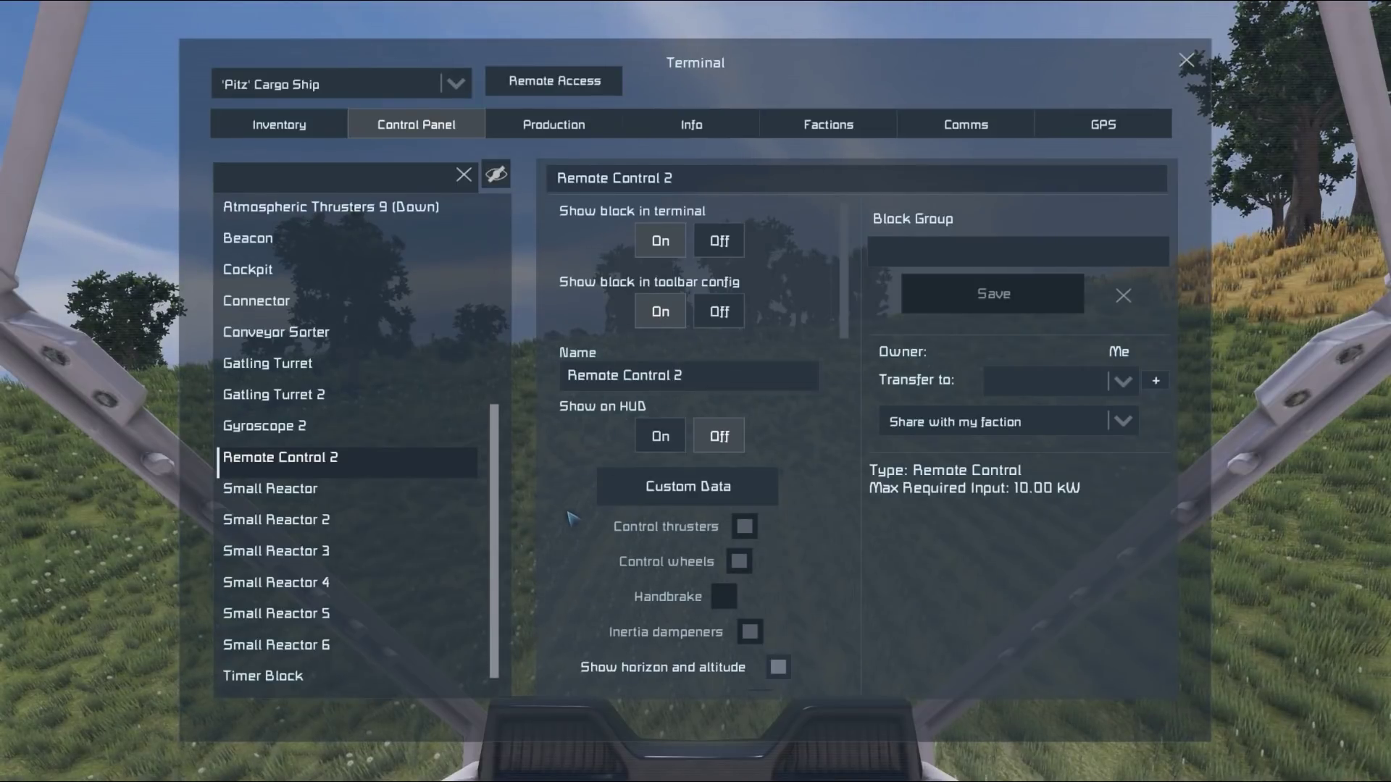
{"action": "scroll", "coordinate": [569, 521], "scroll_direction": "down", "scroll_amount": 10}
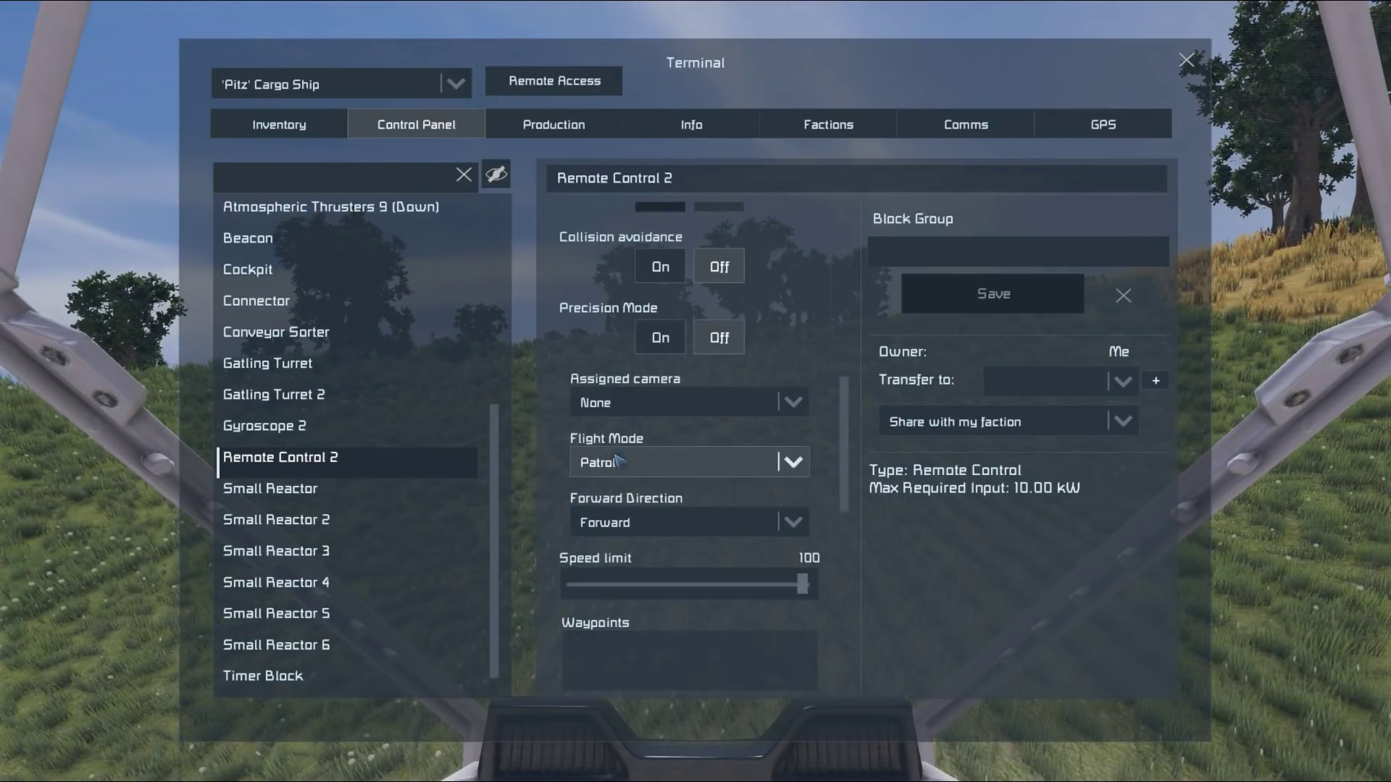
{"action": "left_click", "coordinate": [619, 471]}
{"action": "left_click", "coordinate": [618, 539]}
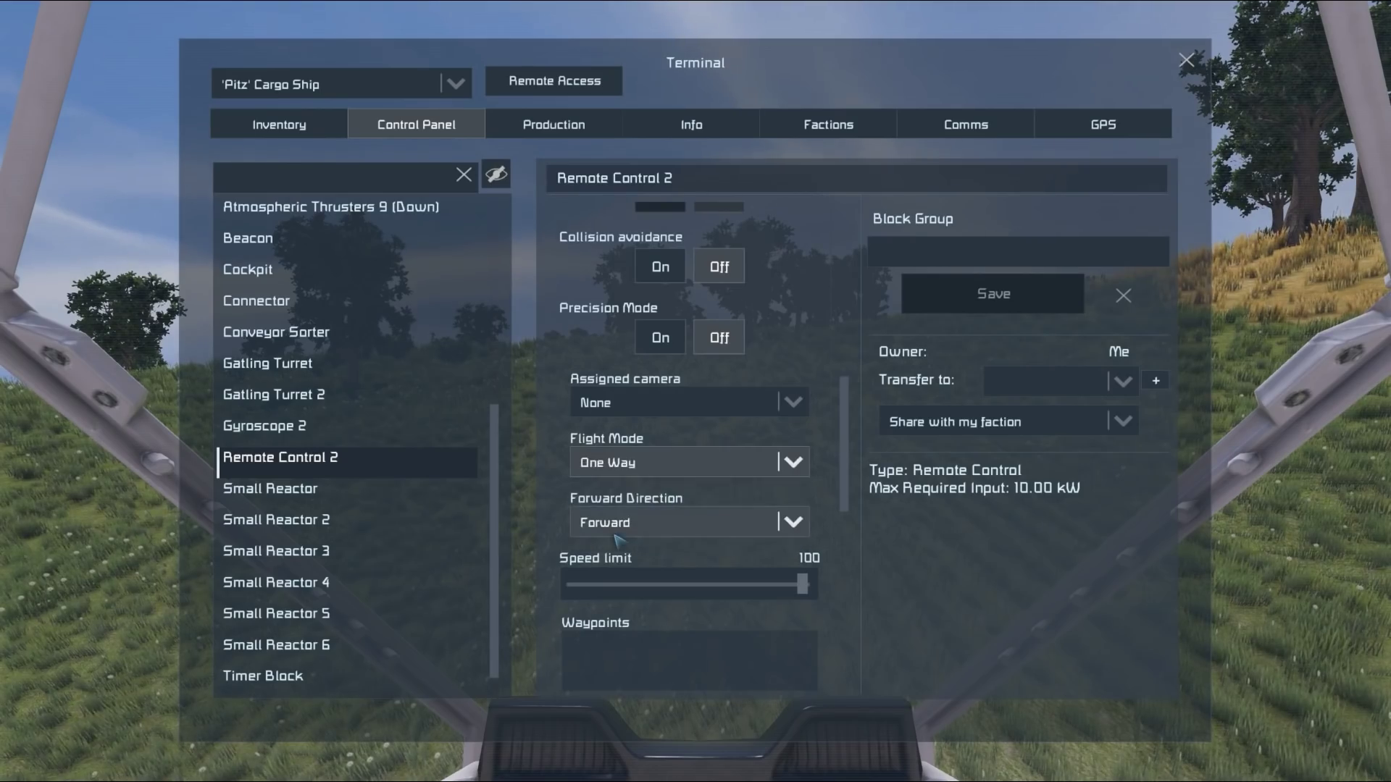
{"action": "key", "text": "Escape"}
Step: Leave the cockpit and run the chat command /FillGrids to stock the ship's weapons and reactors
{"action": "key", "text": "v"}
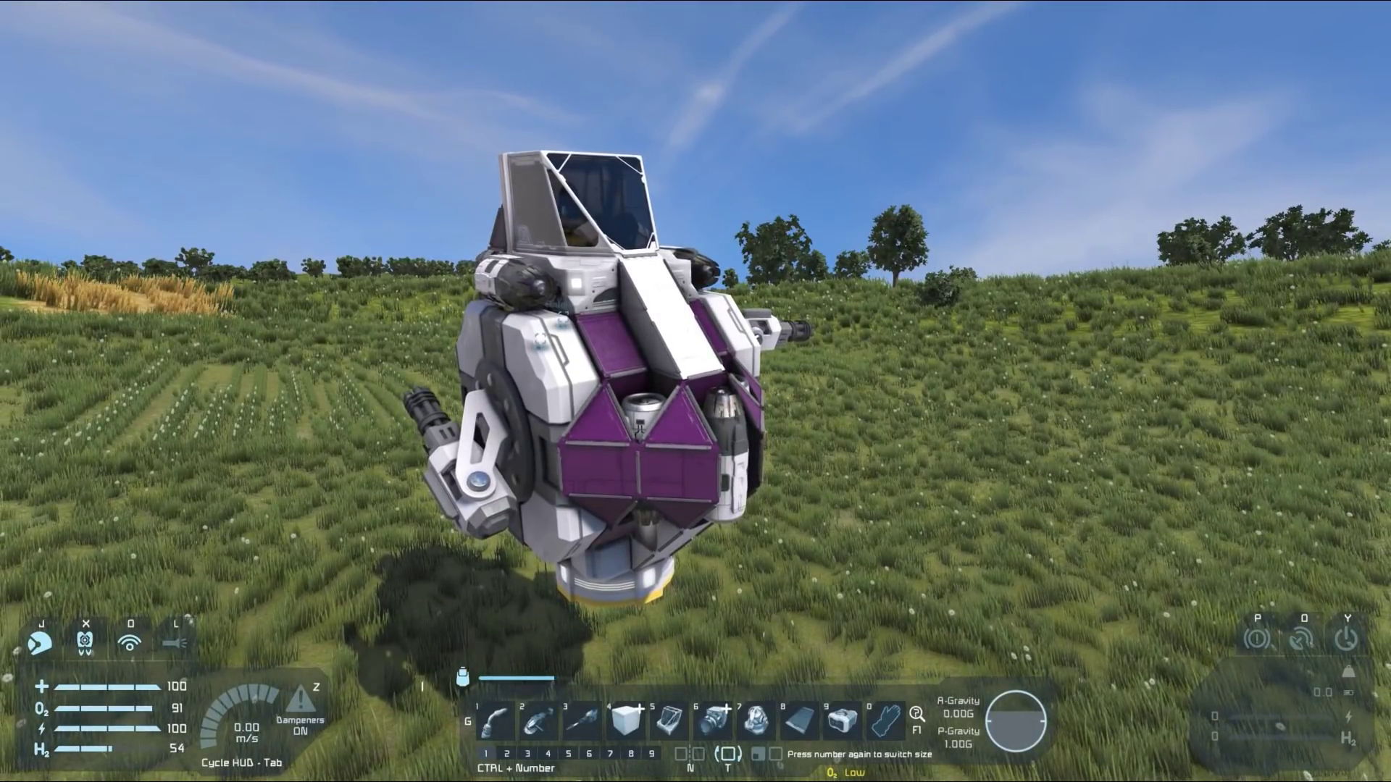
{"action": "key", "text": "Return"}
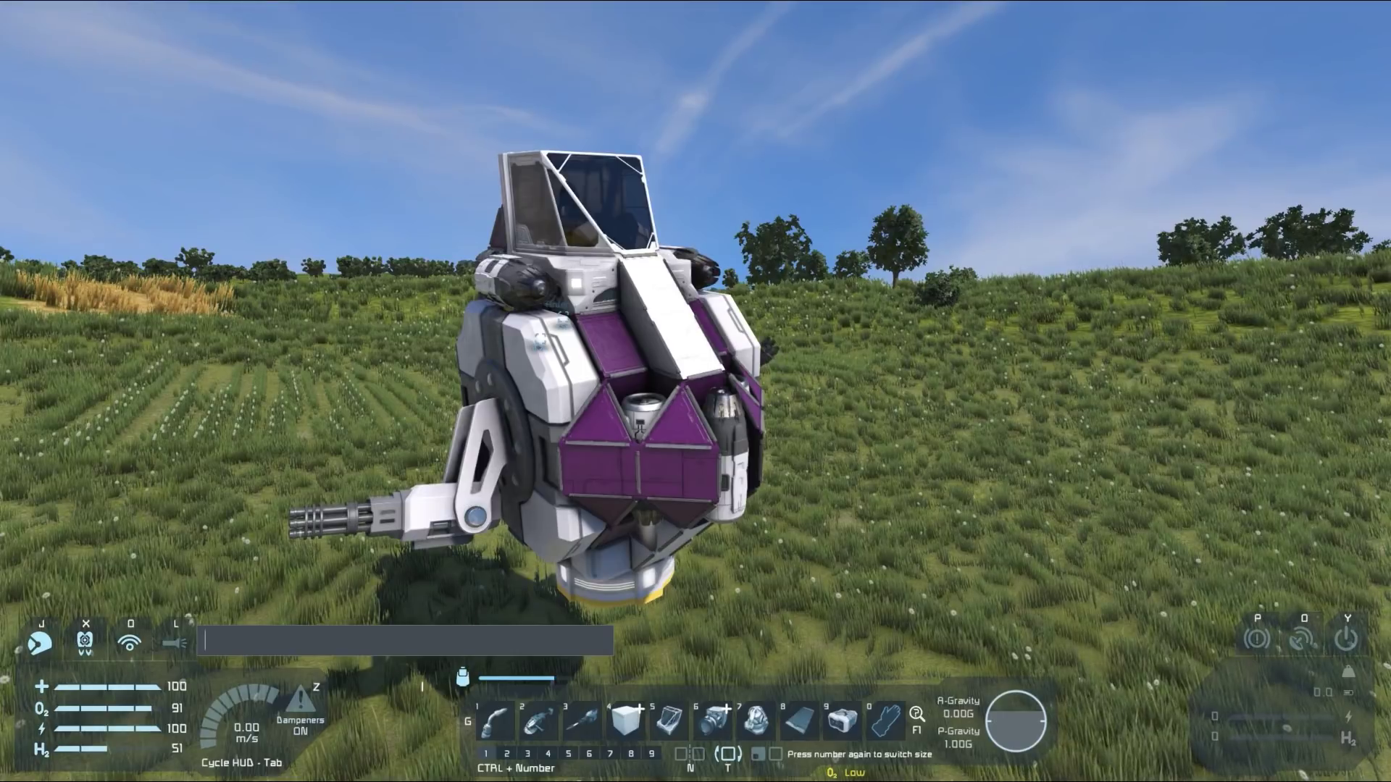
{"action": "type", "text": "/Fill"}
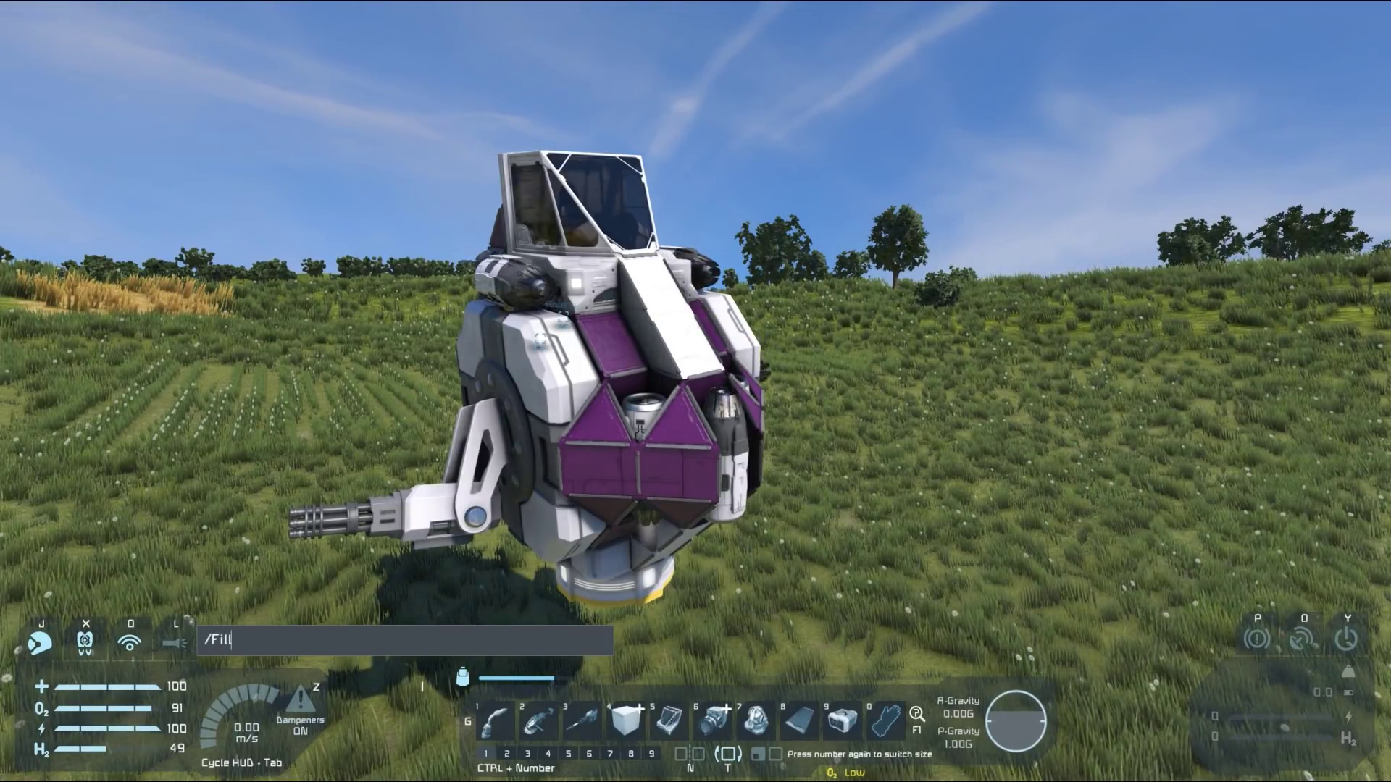
{"action": "type", "text": "GR"}
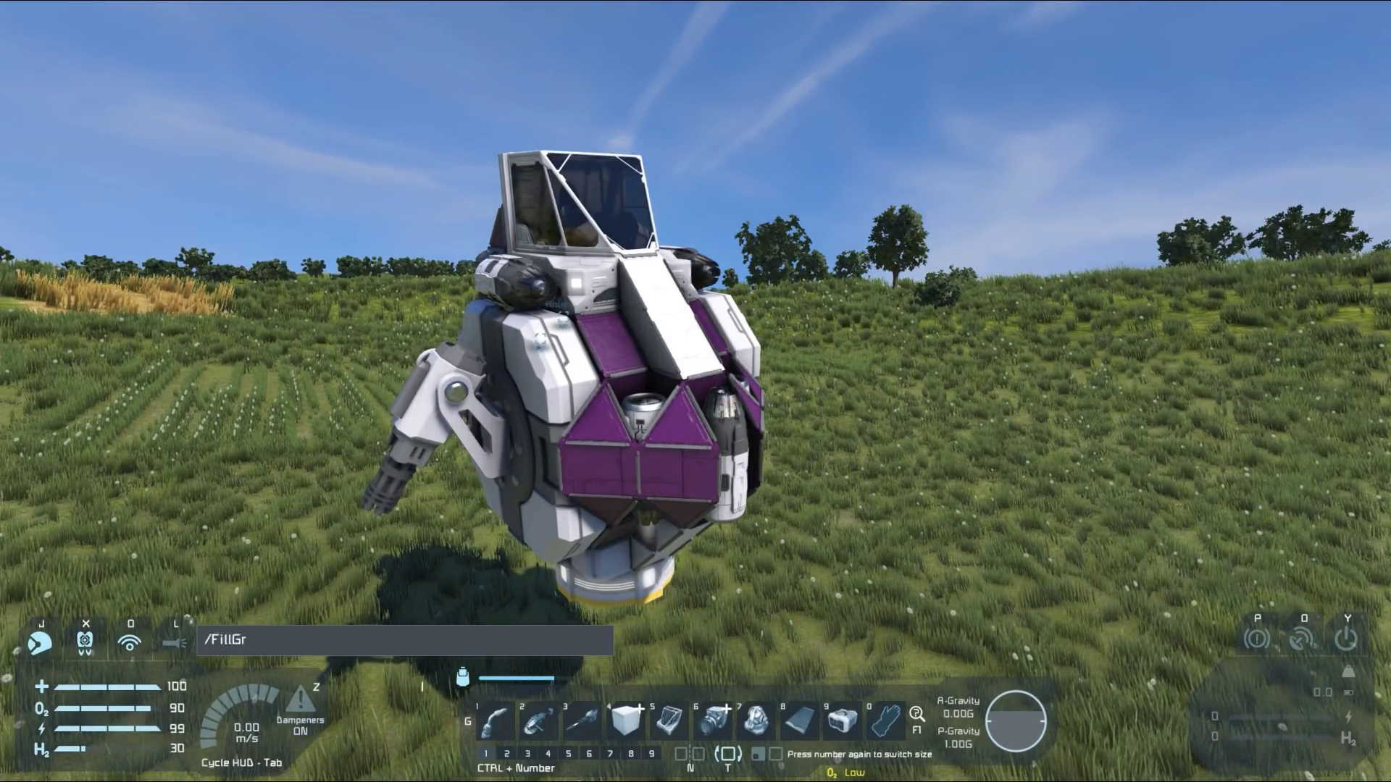
{"action": "type", "text": "ids"}
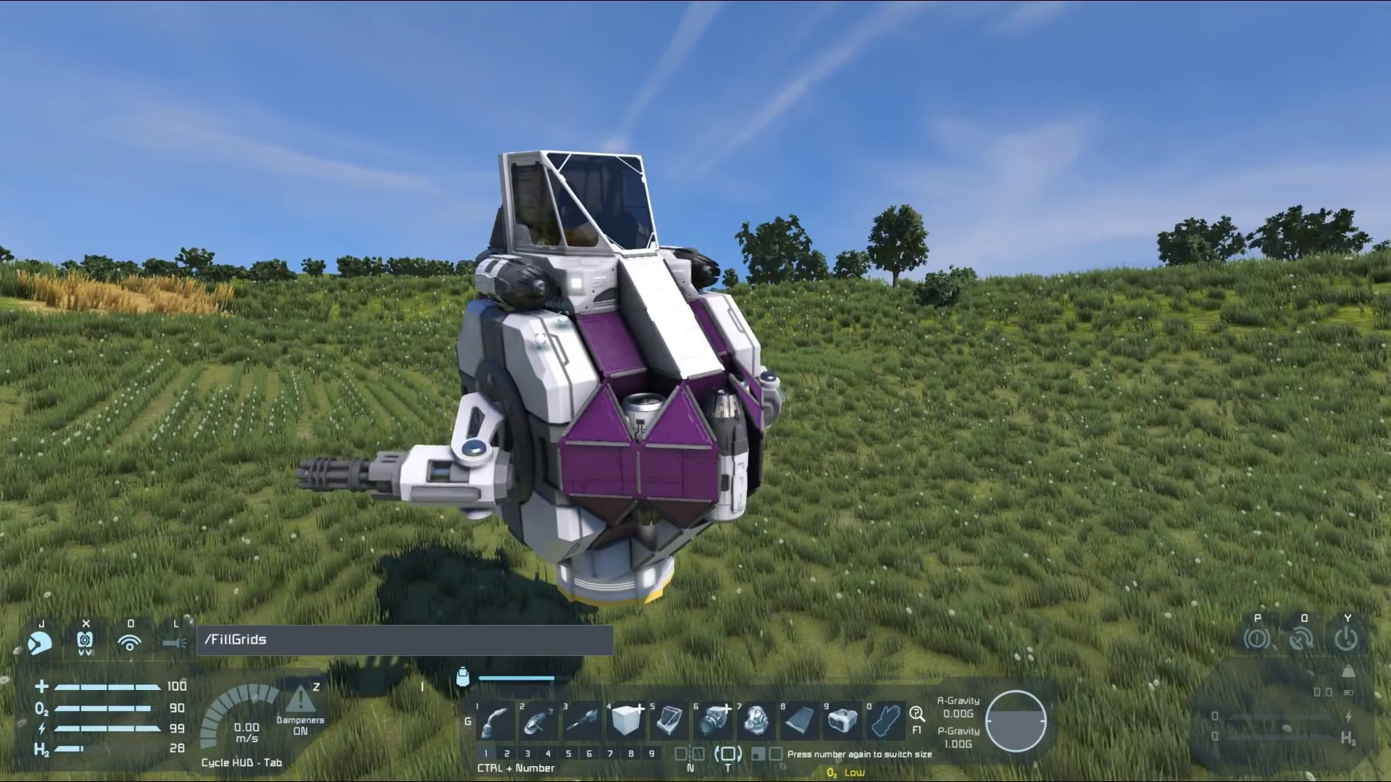
{"action": "key", "text": "Return"}
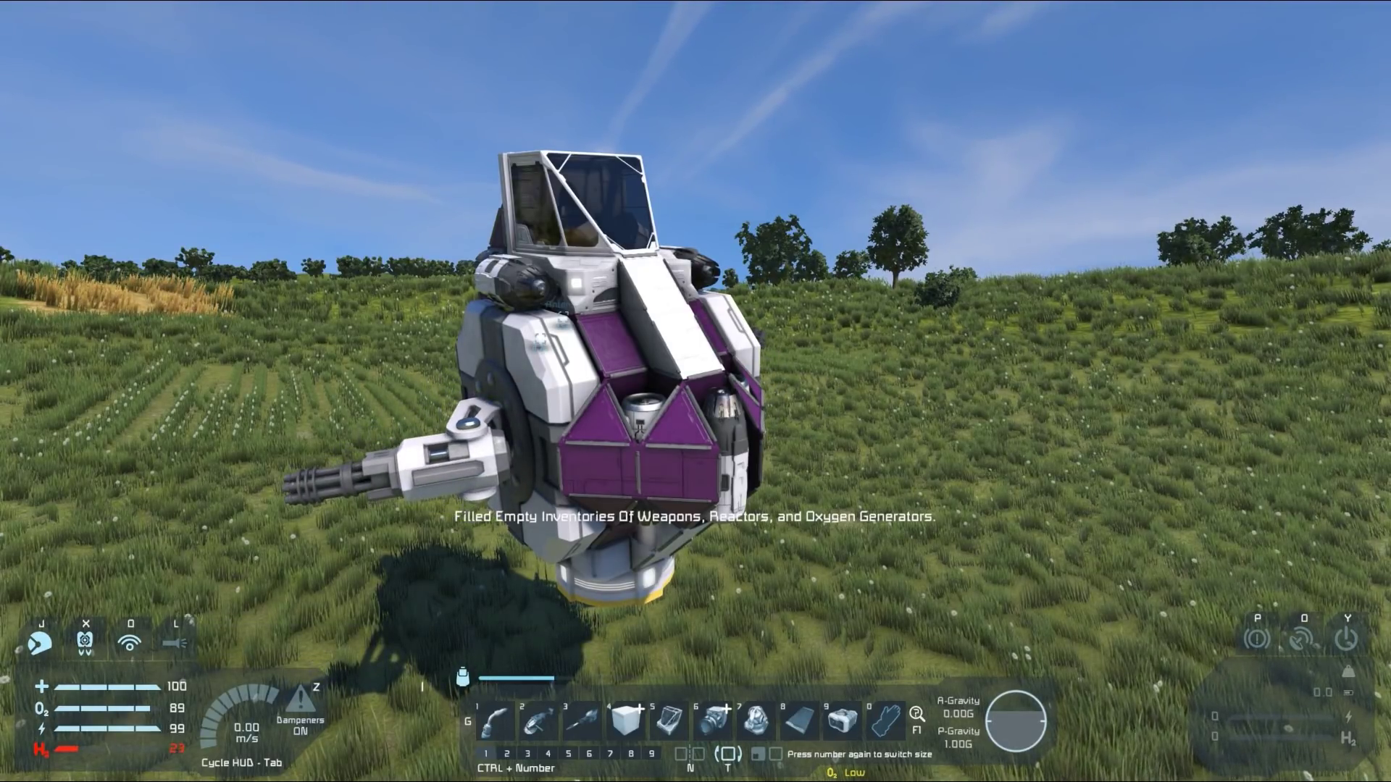
{"action": "key", "text": "a"}
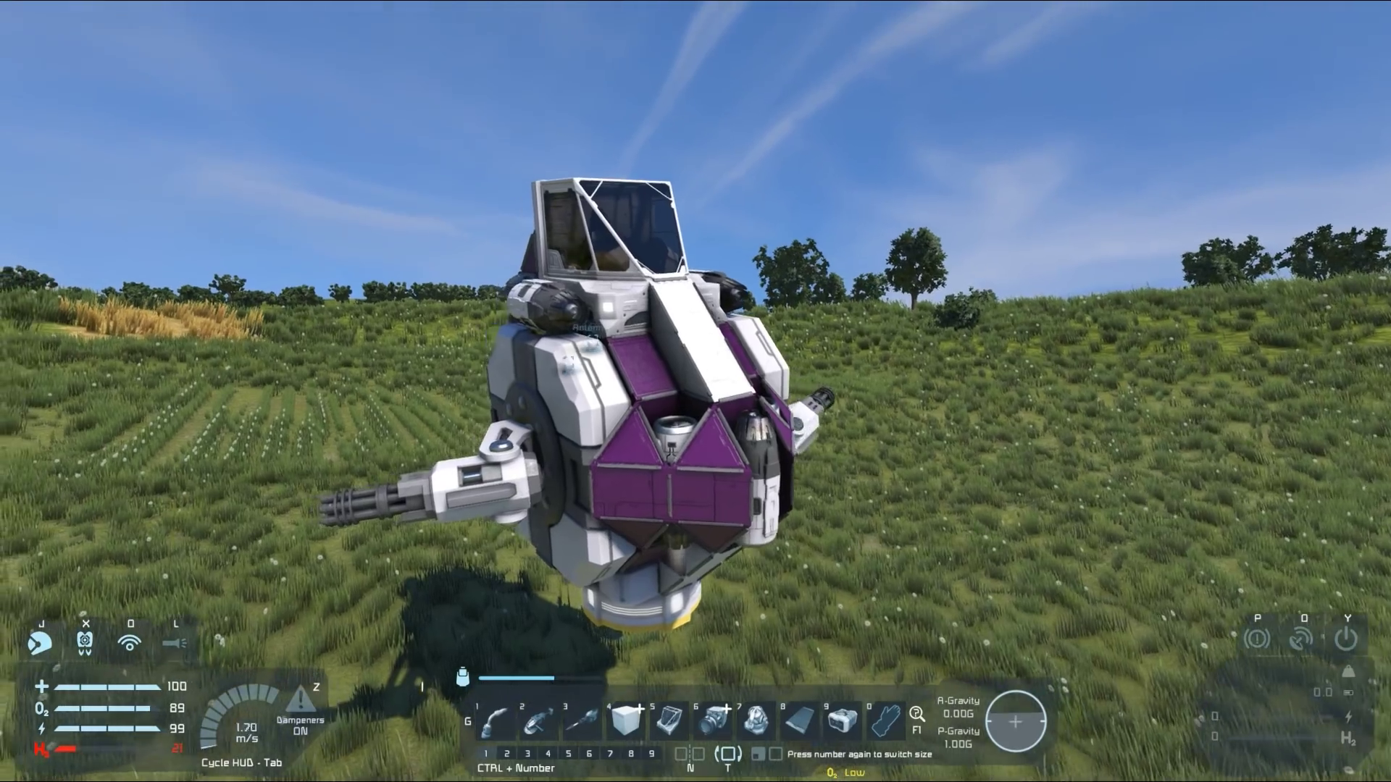
Step: Fly around to the canopy, enter the cockpit and check the ammo and uranium in the ship's inventories, leaving the seat when done
{"action": "key", "text": "w"}
{"action": "key", "text": "a"}
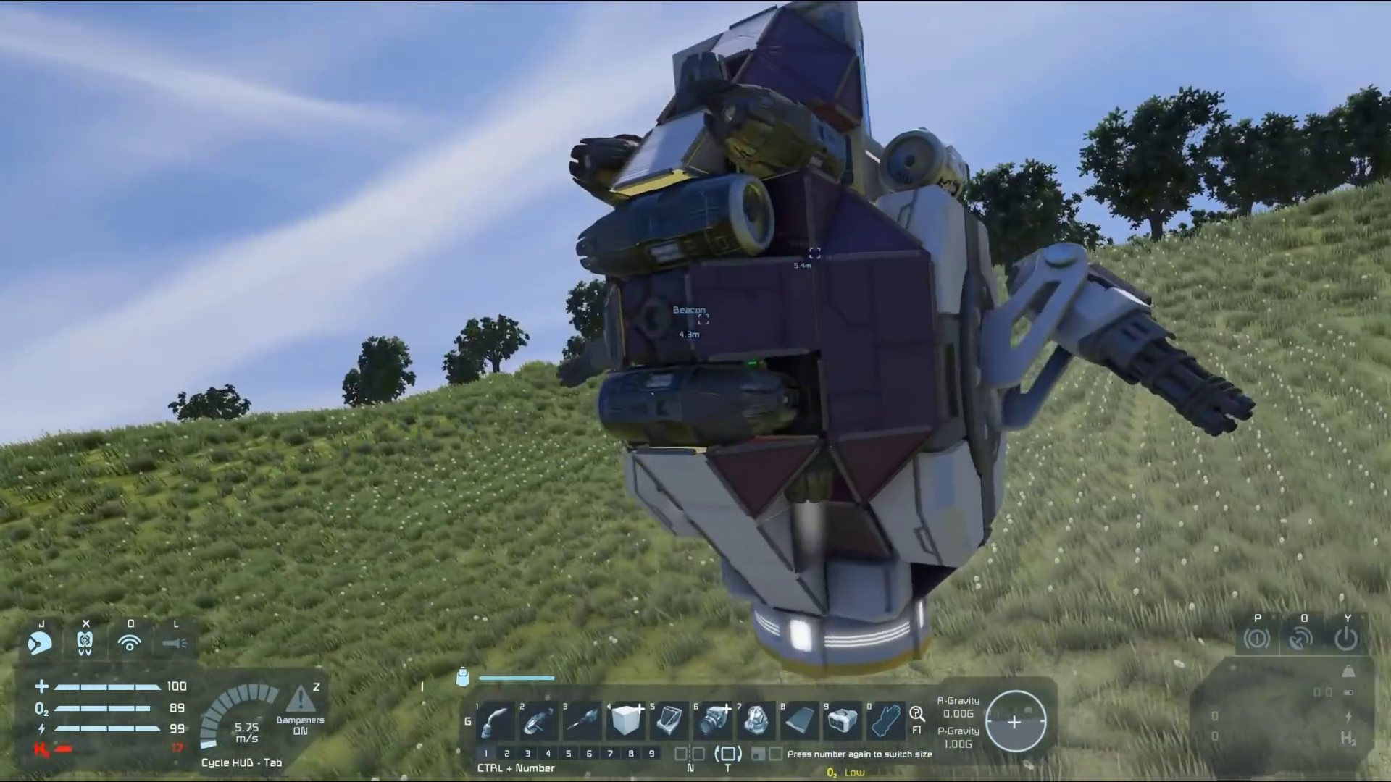
{"action": "key", "text": "w"}
{"action": "key", "text": "space"}
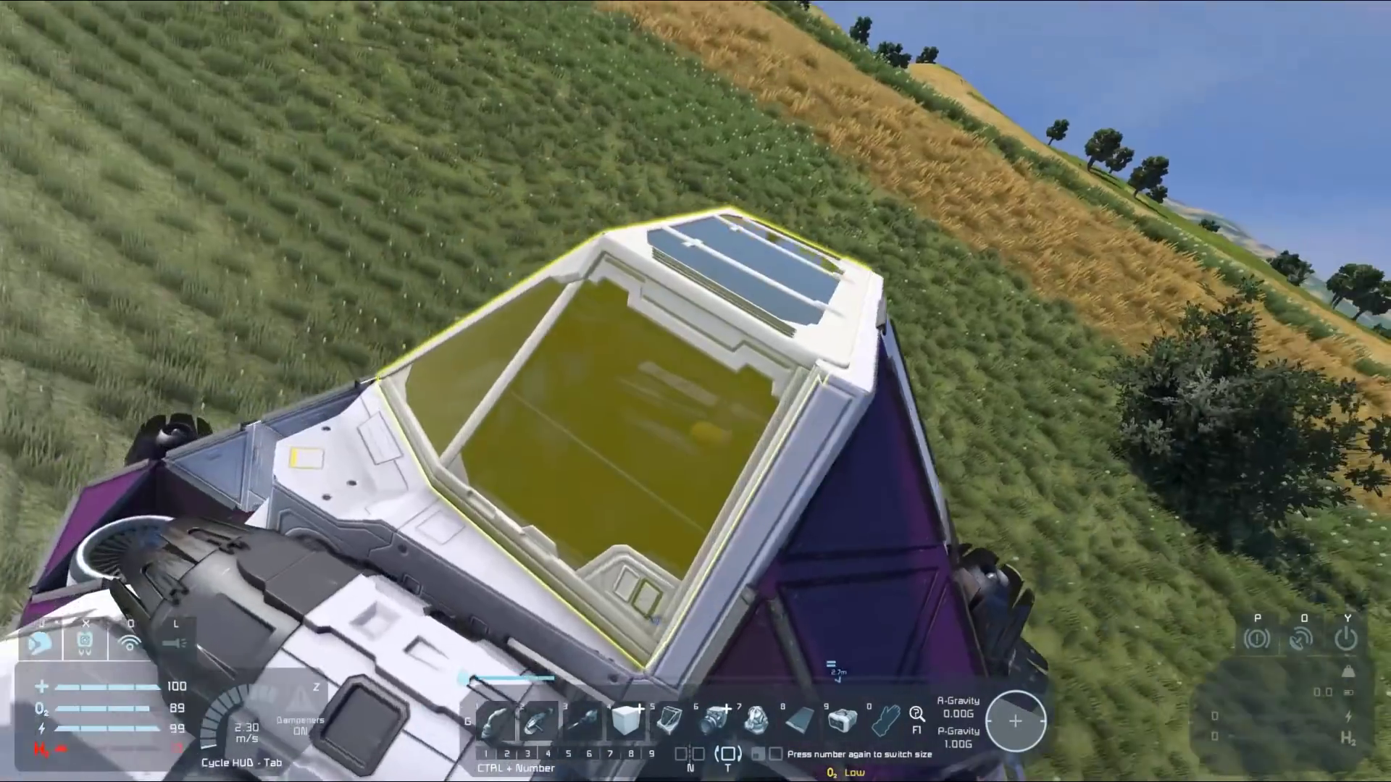
{"action": "key", "text": "f"}
{"action": "key", "text": "k"}
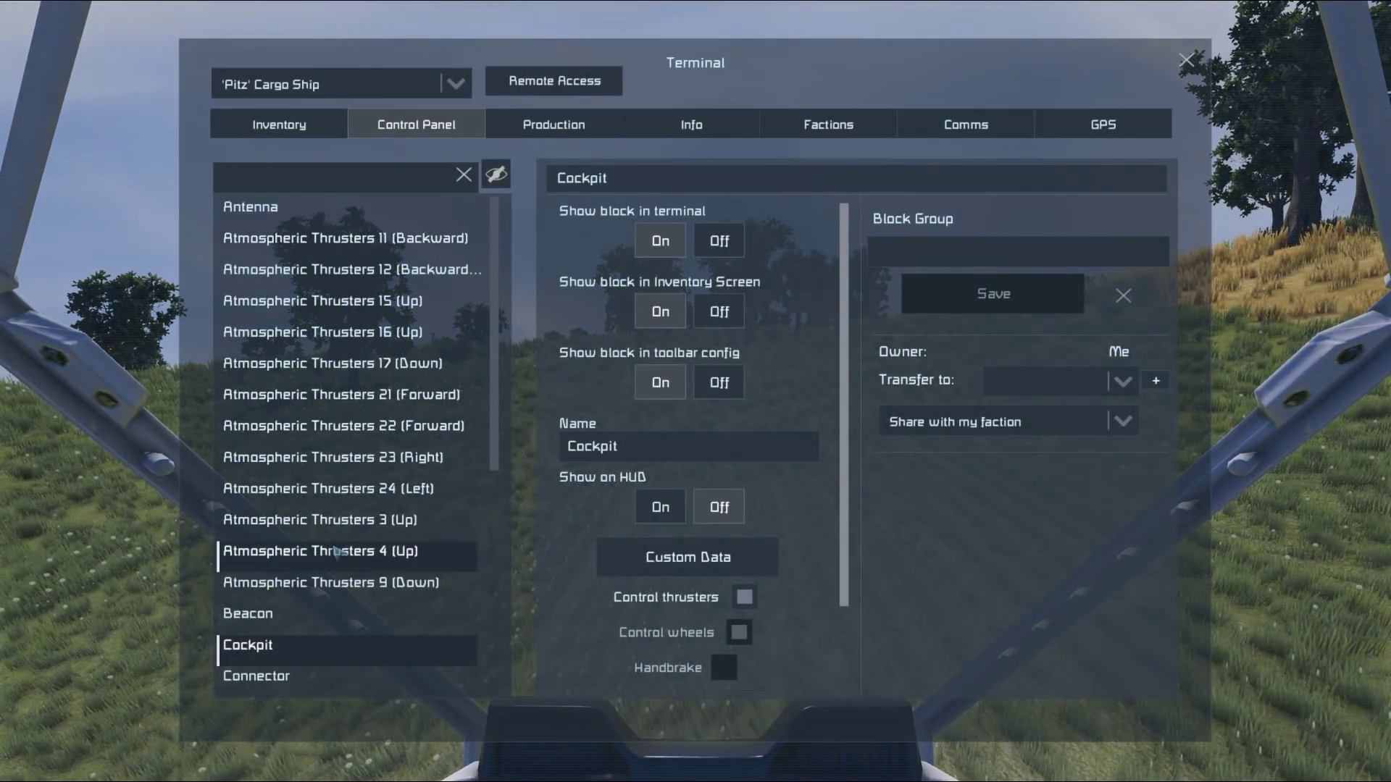
{"action": "left_click", "coordinate": [298, 129]}
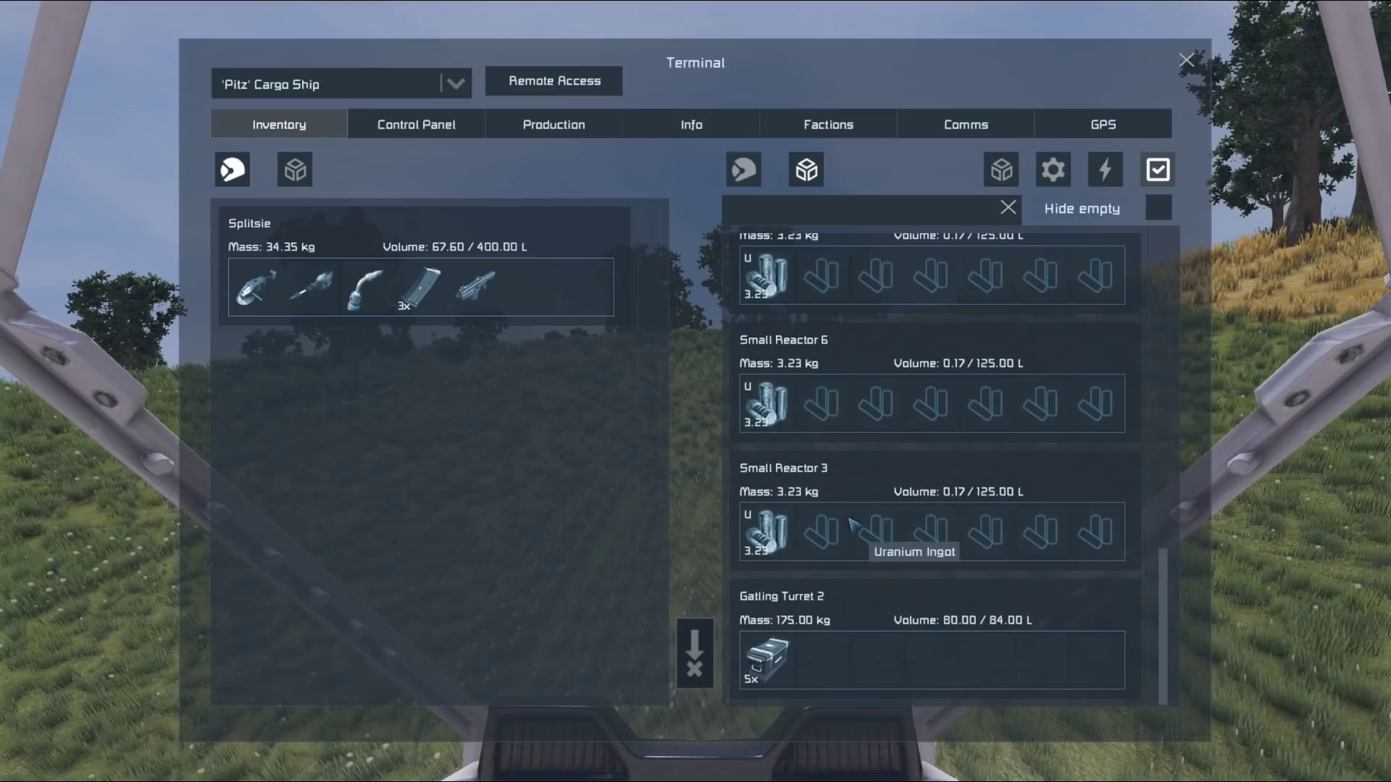
{"action": "key", "text": "Escape"}
{"action": "key", "text": "f"}
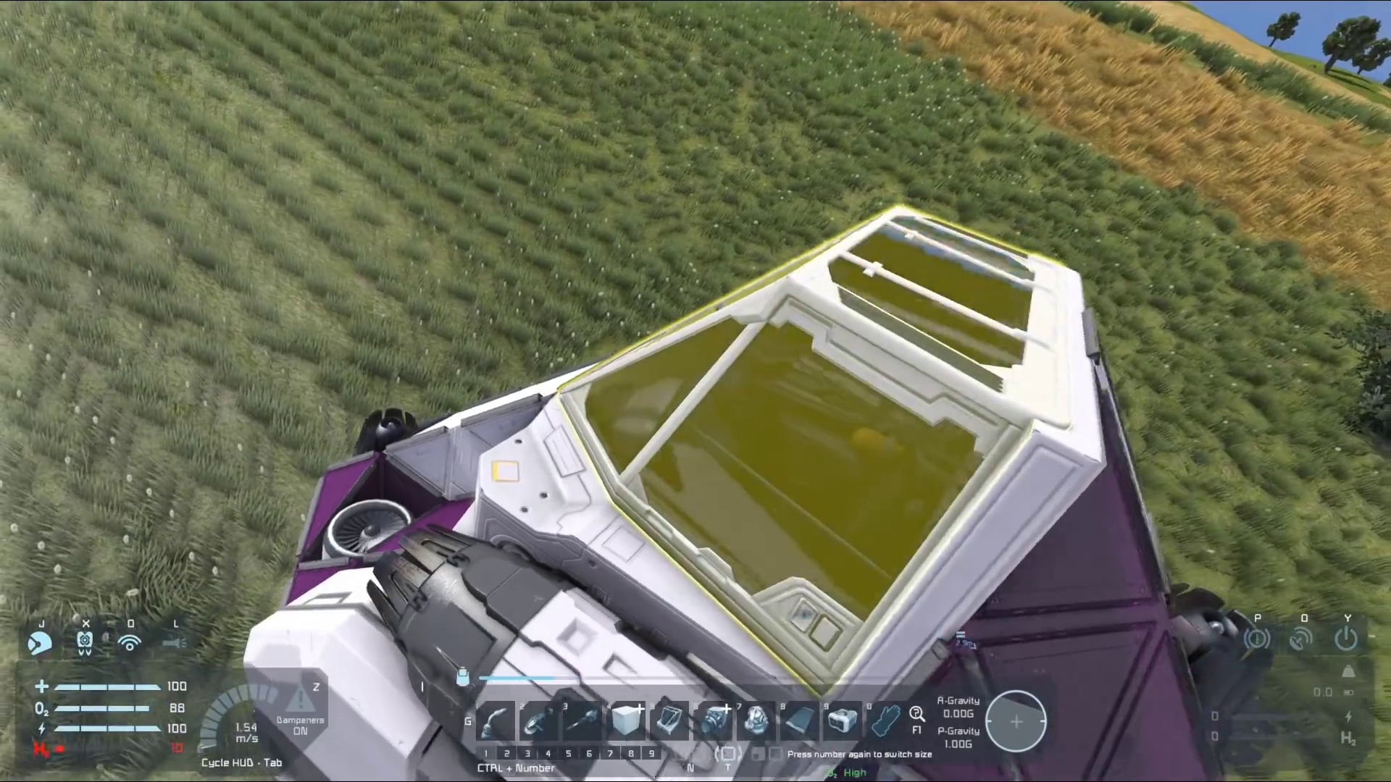
Step: Fly out in front of the ship, copy it to the clipboard and export the clipboard to a prefab file
{"action": "key", "text": "c"}
{"action": "key", "text": "a"}
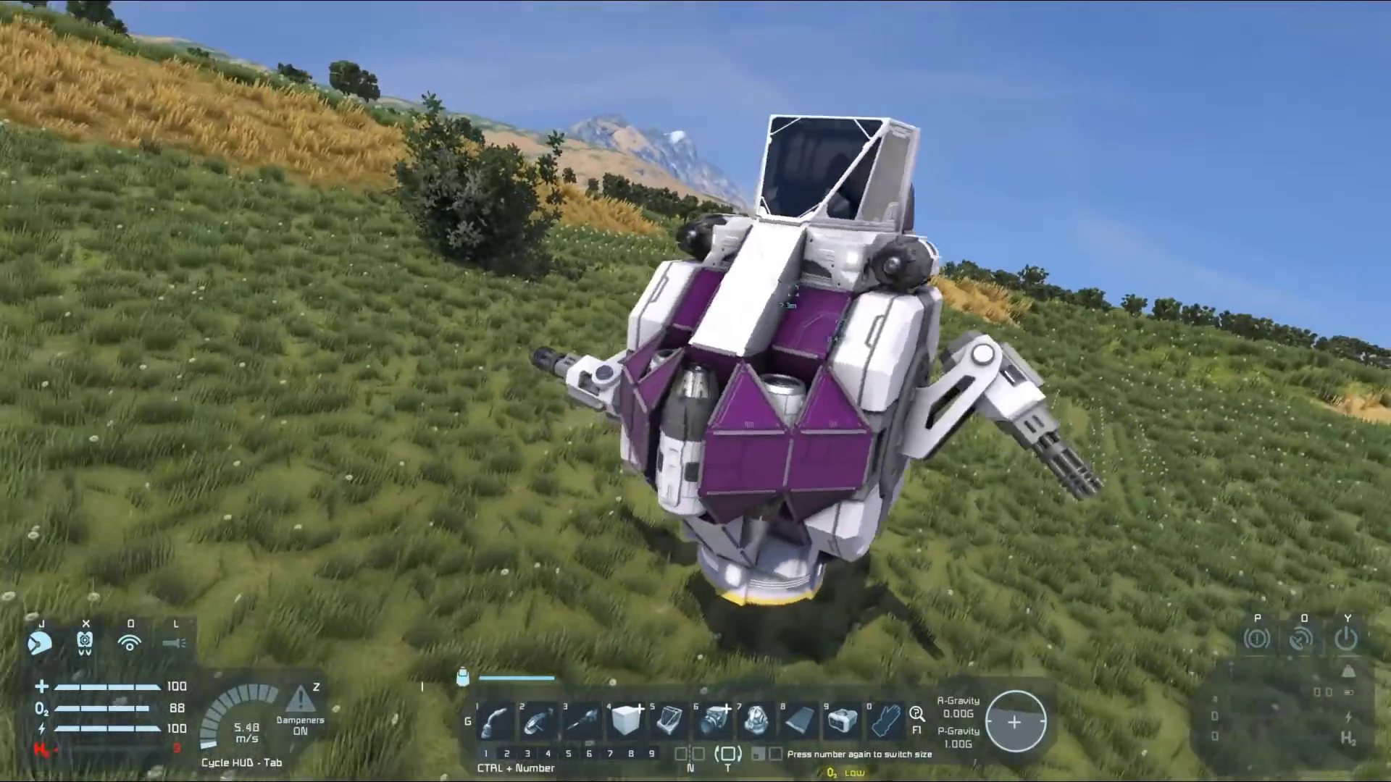
{"action": "key", "text": "space"}
{"action": "key", "text": "a"}
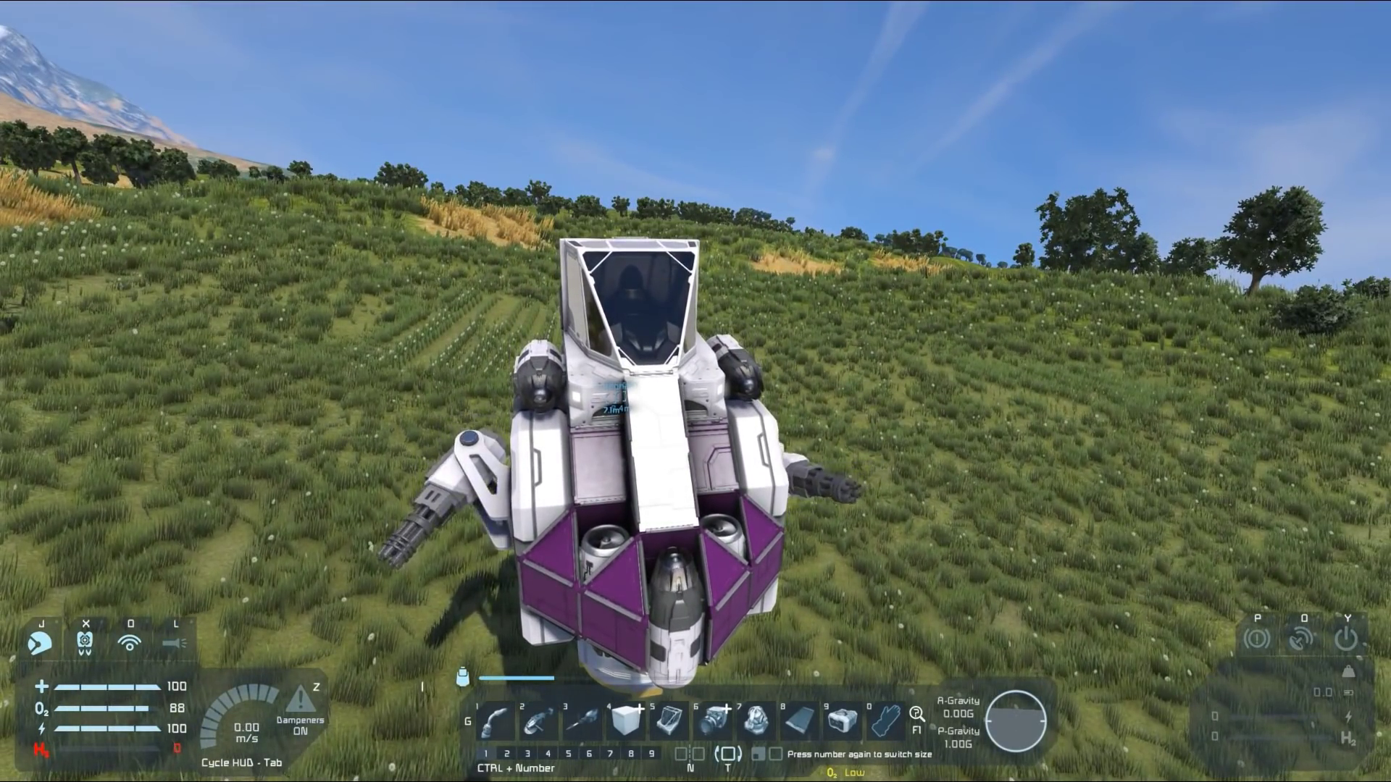
{"action": "key", "text": "c"}
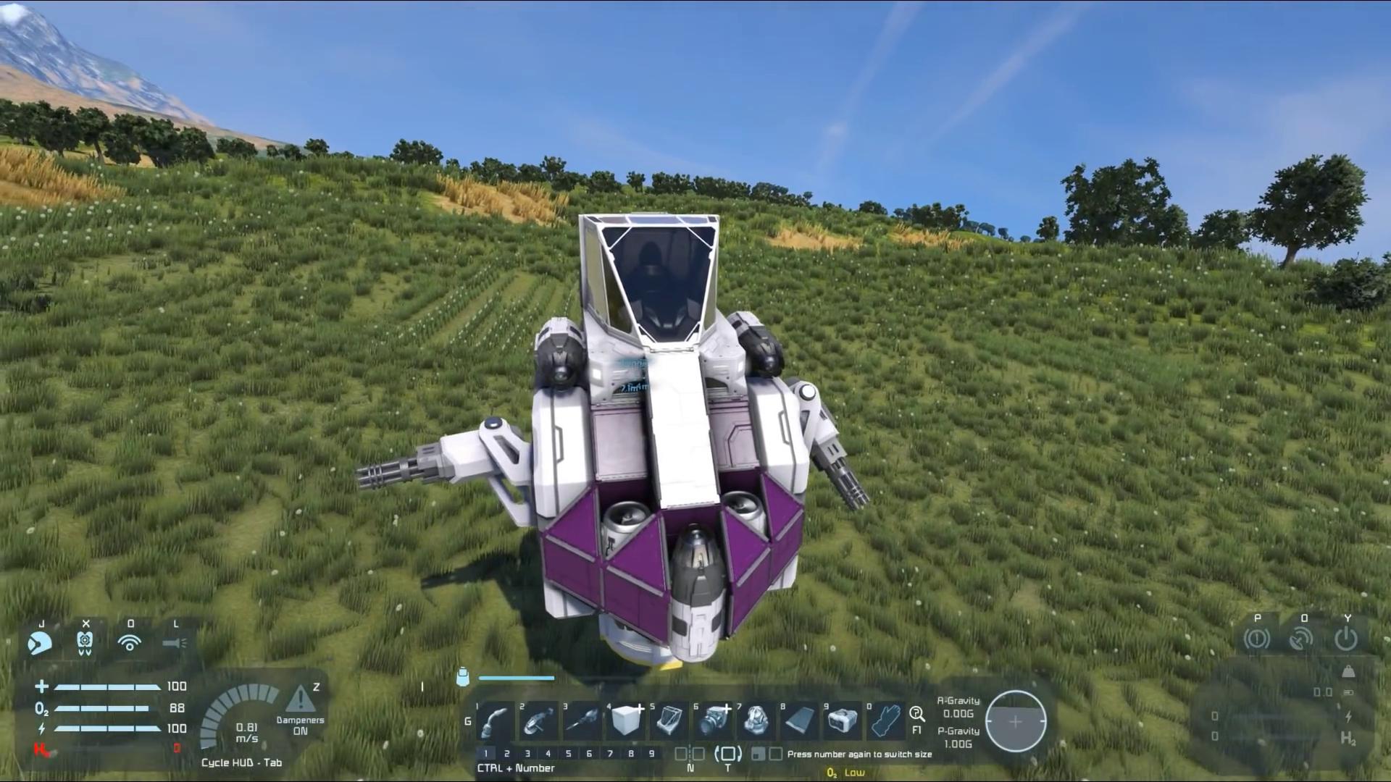
{"action": "key", "text": "a"}
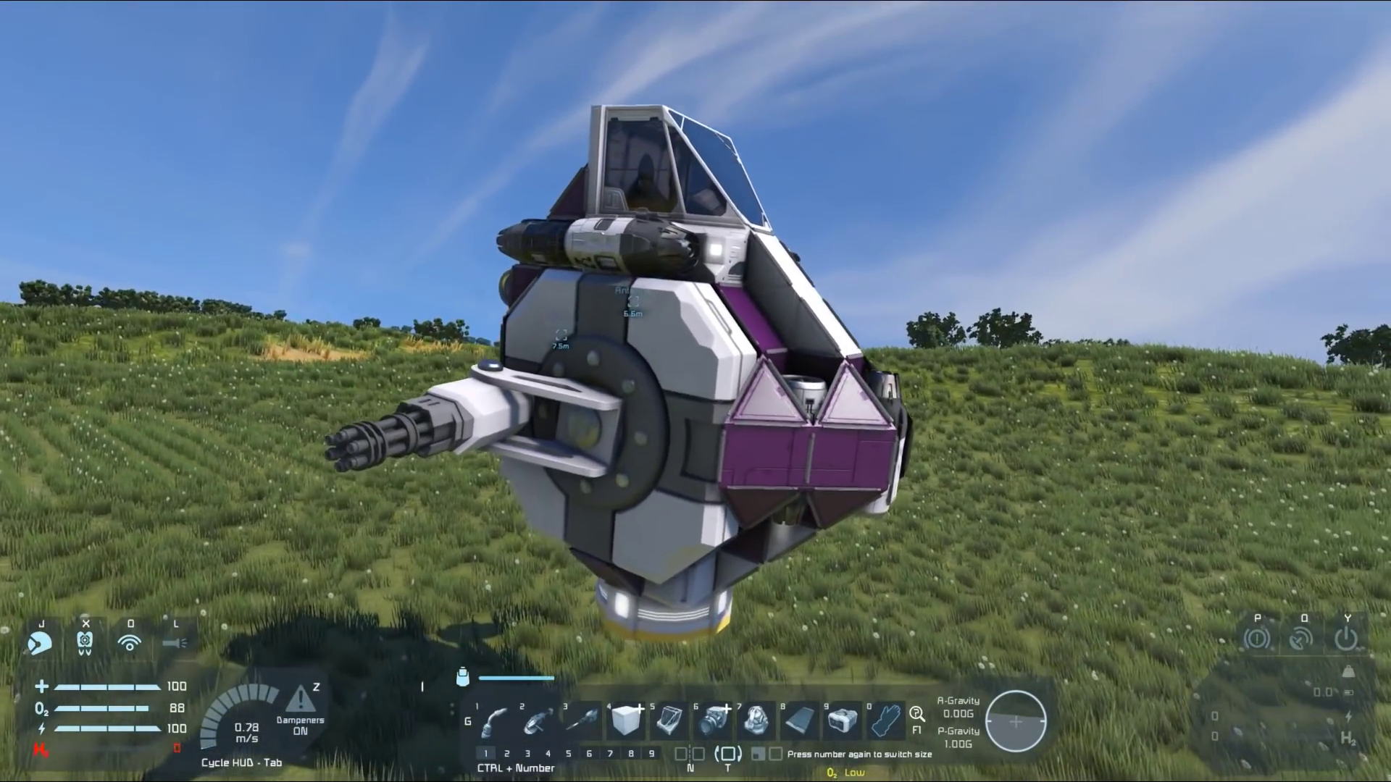
{"action": "key", "text": "d"}
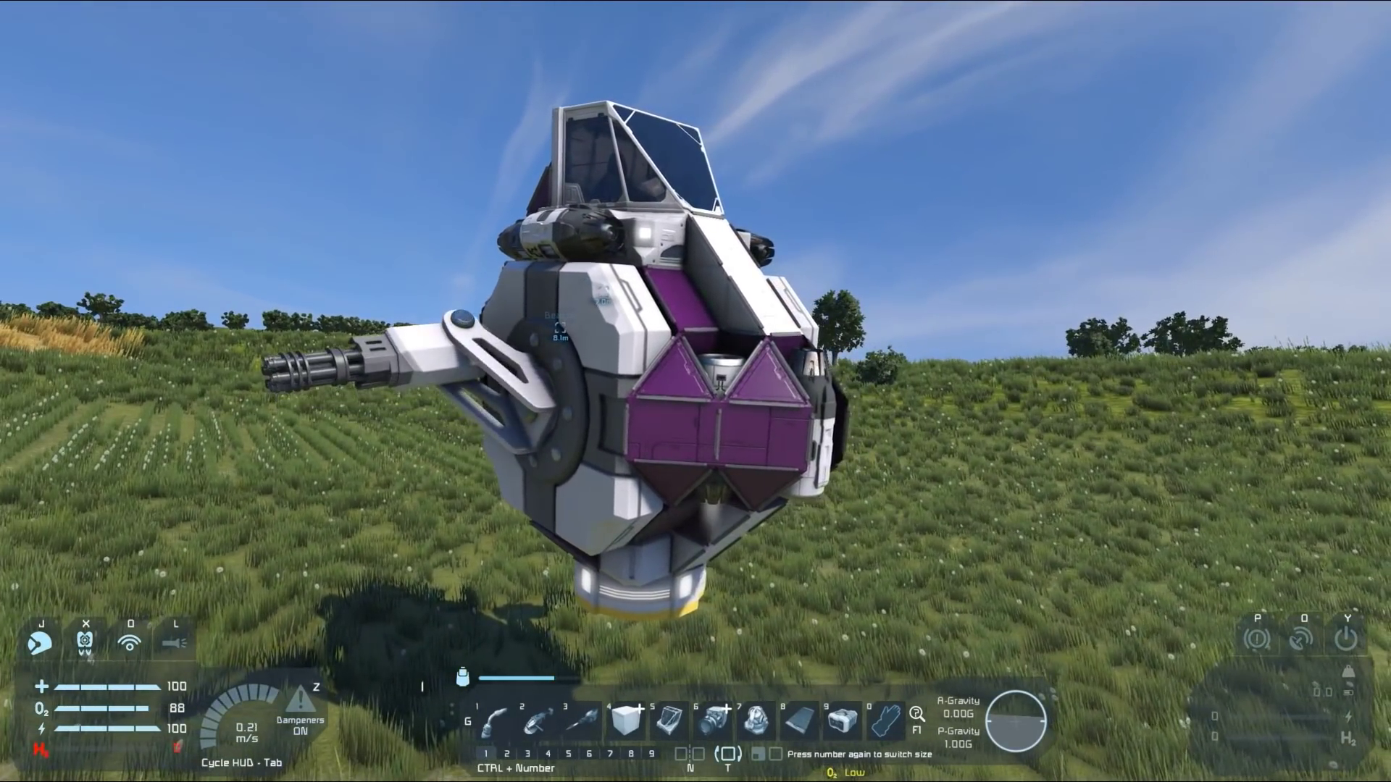
{"action": "key", "text": "ctrl+c"}
{"action": "key", "text": "Escape"}
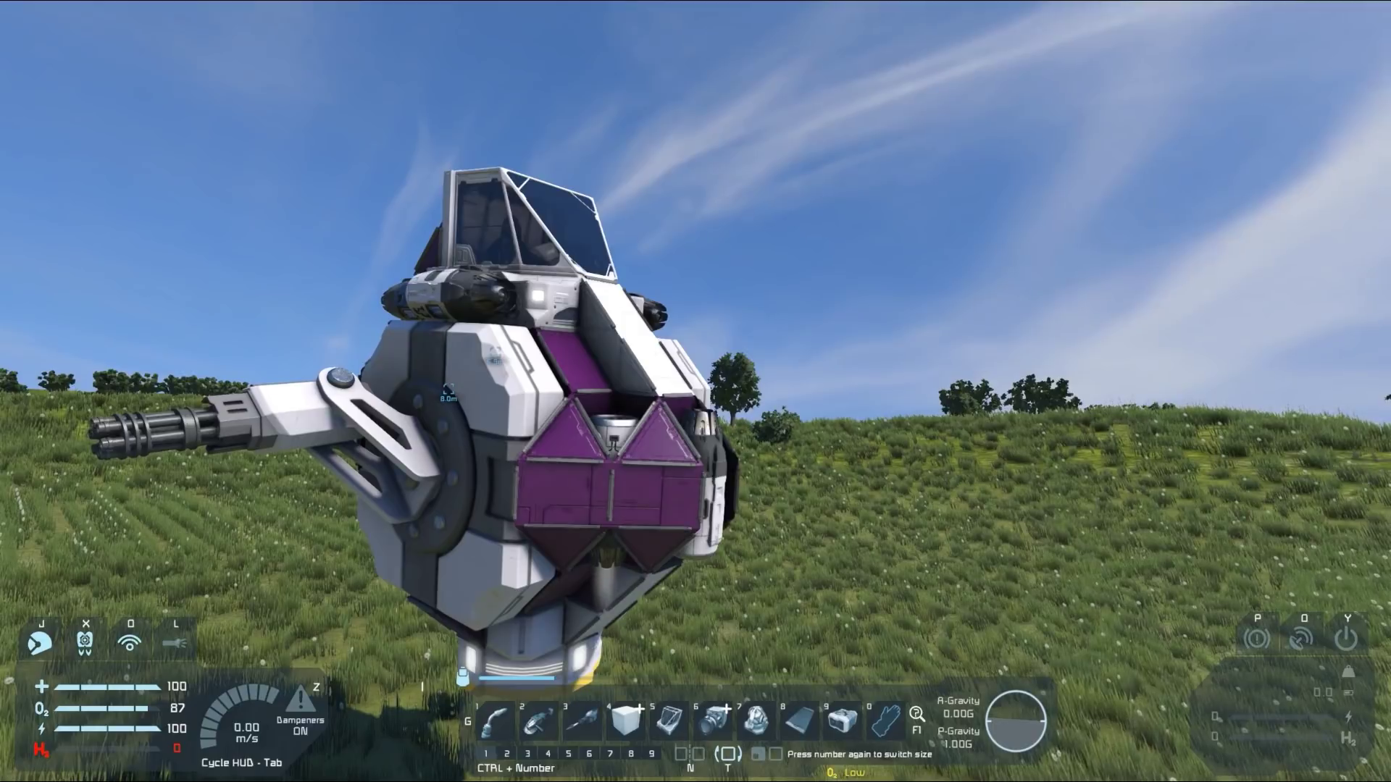
{"action": "key", "text": "F11"}
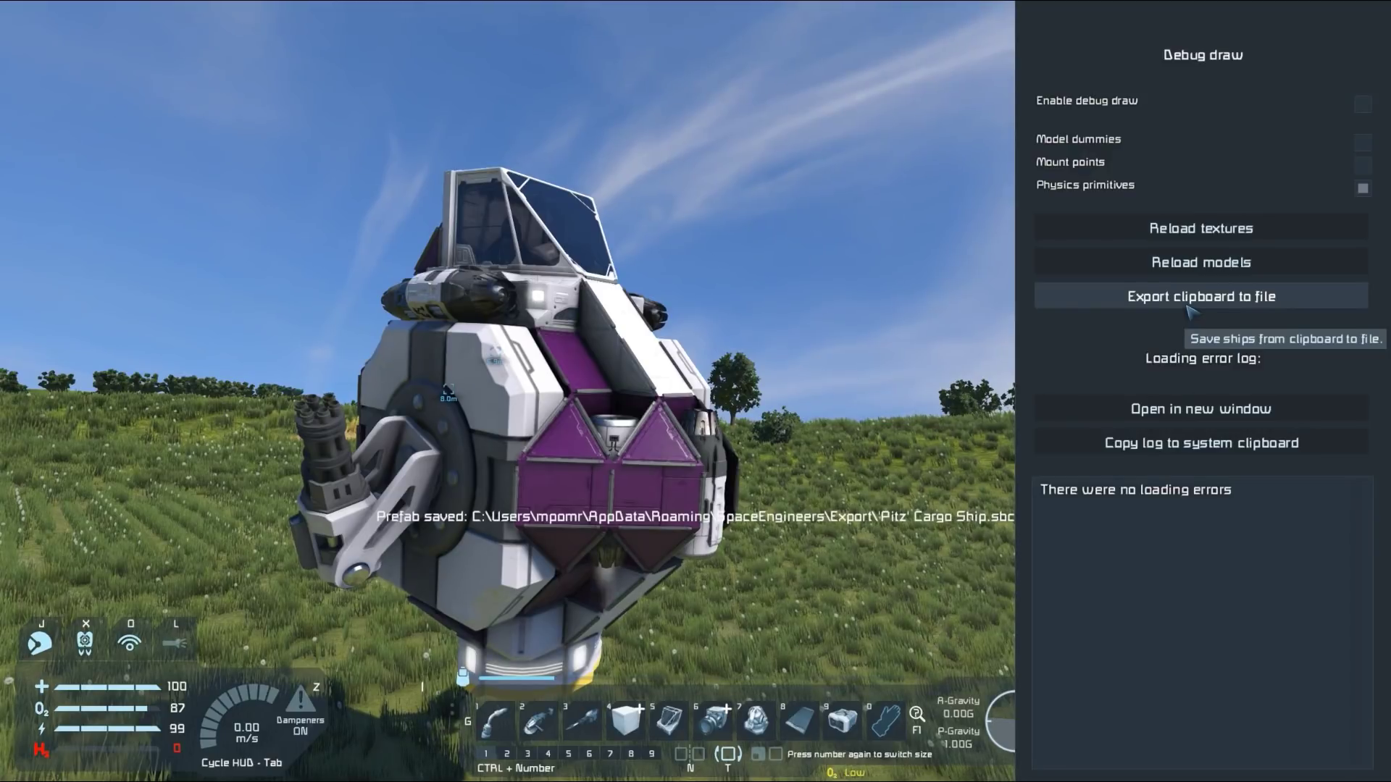
{"action": "key", "text": "F11"}
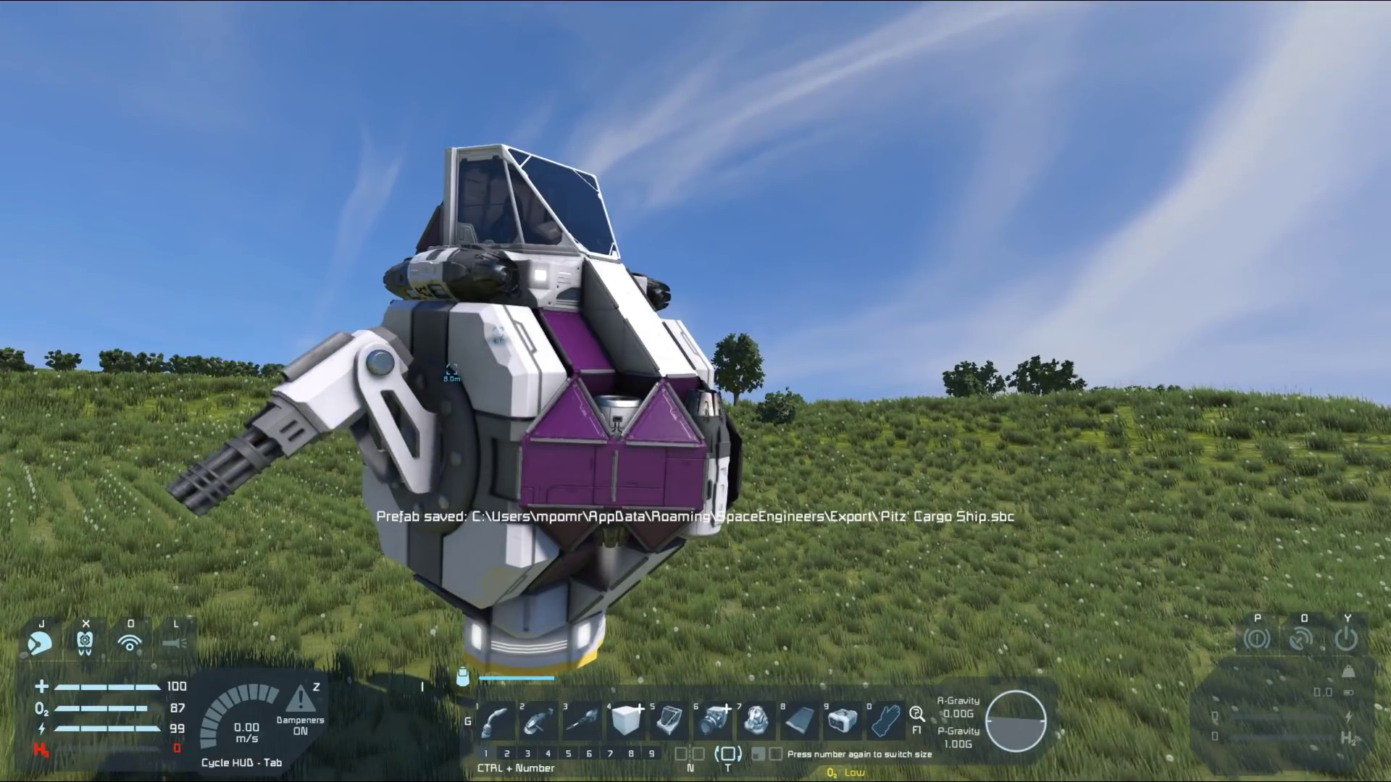
Step: Exit the world to the main menu, saving the changes before quitting
{"action": "key", "text": "Escape"}
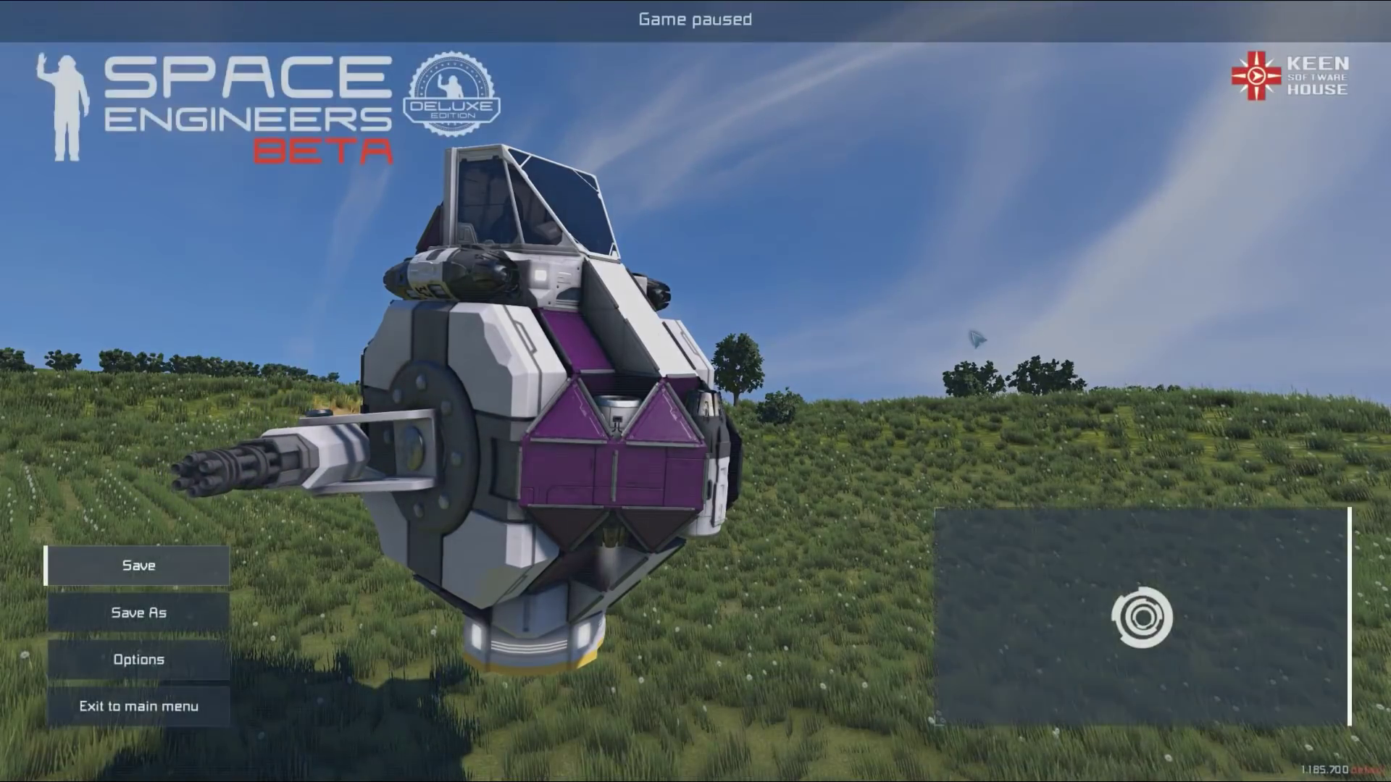
{"action": "key", "text": "Up"}
{"action": "key", "text": "Return"}
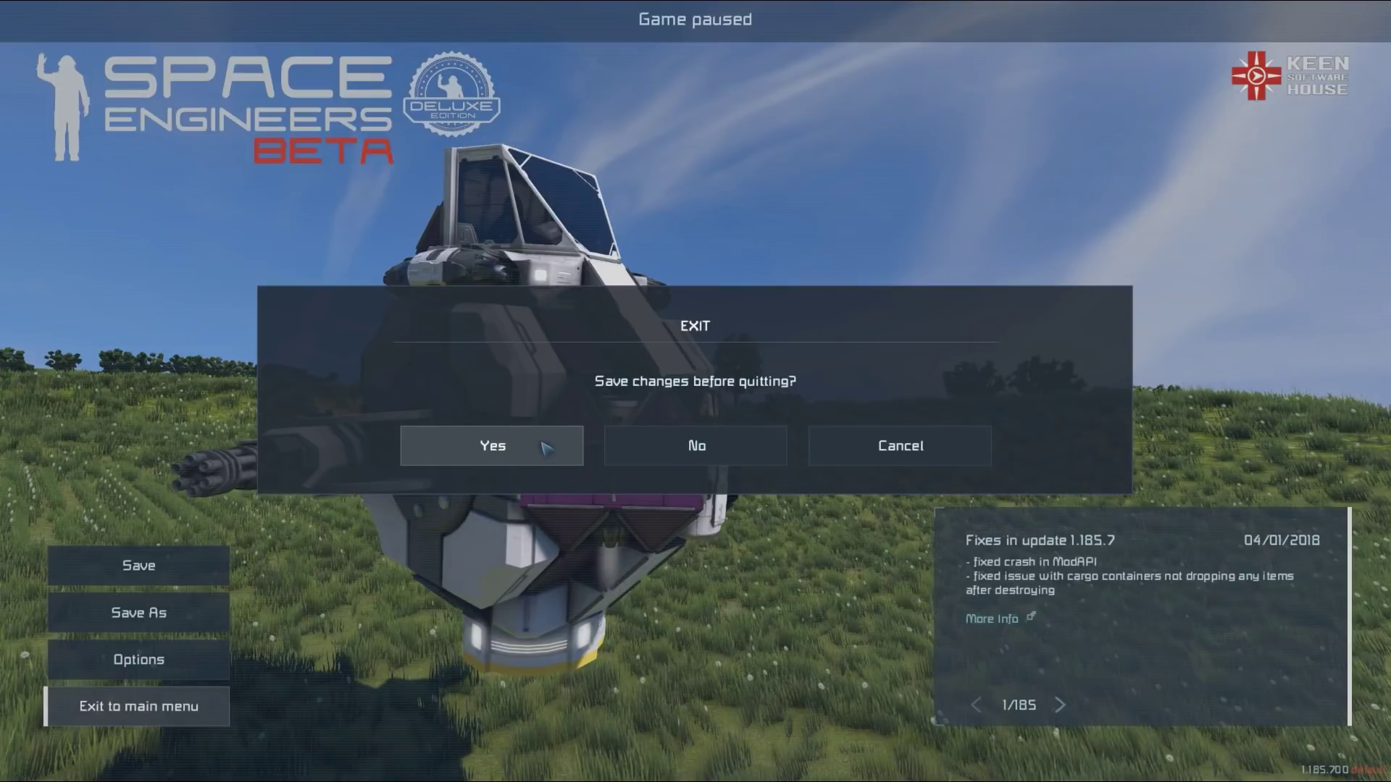
{"action": "left_click", "coordinate": [541, 442]}
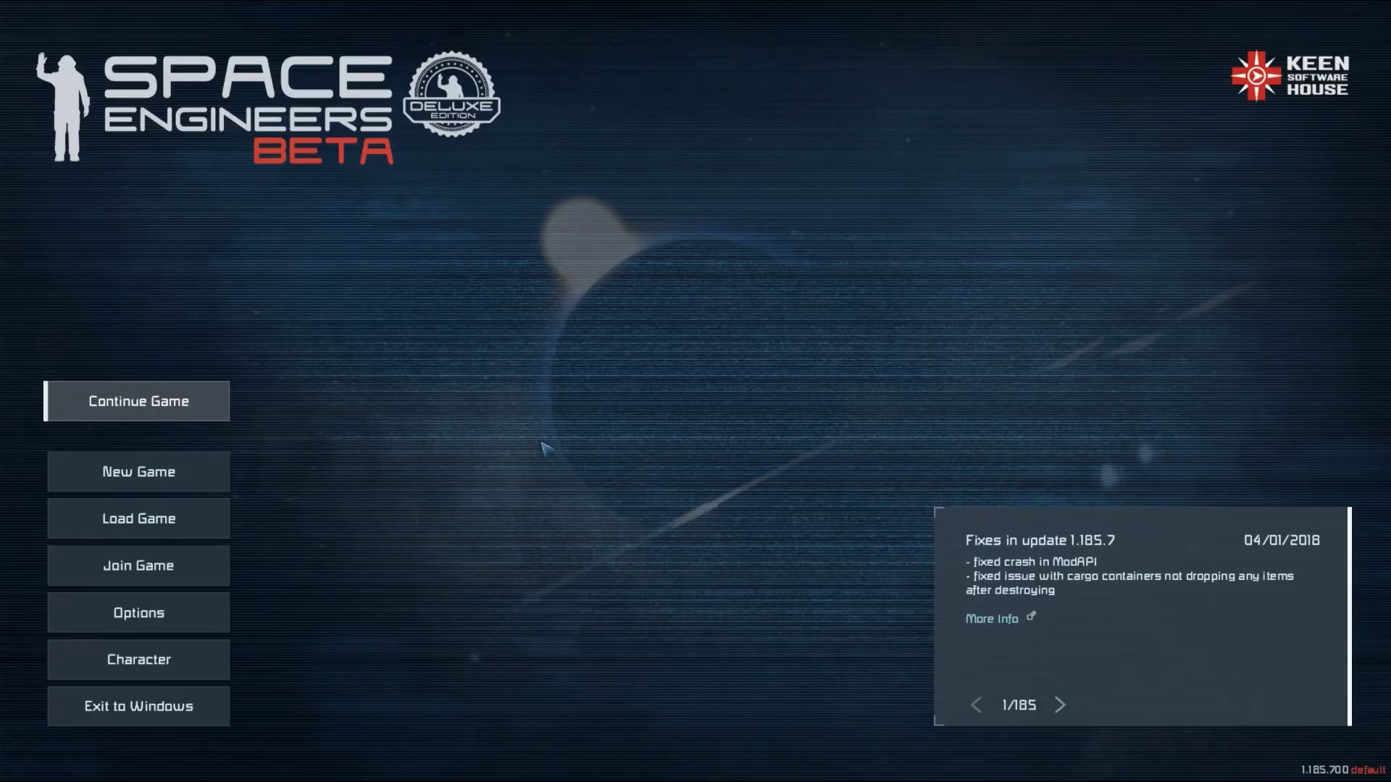
Step: Open the %appdata%\SpaceEngineers folder through the Windows Run dialog
{"action": "key", "text": "super+r"}
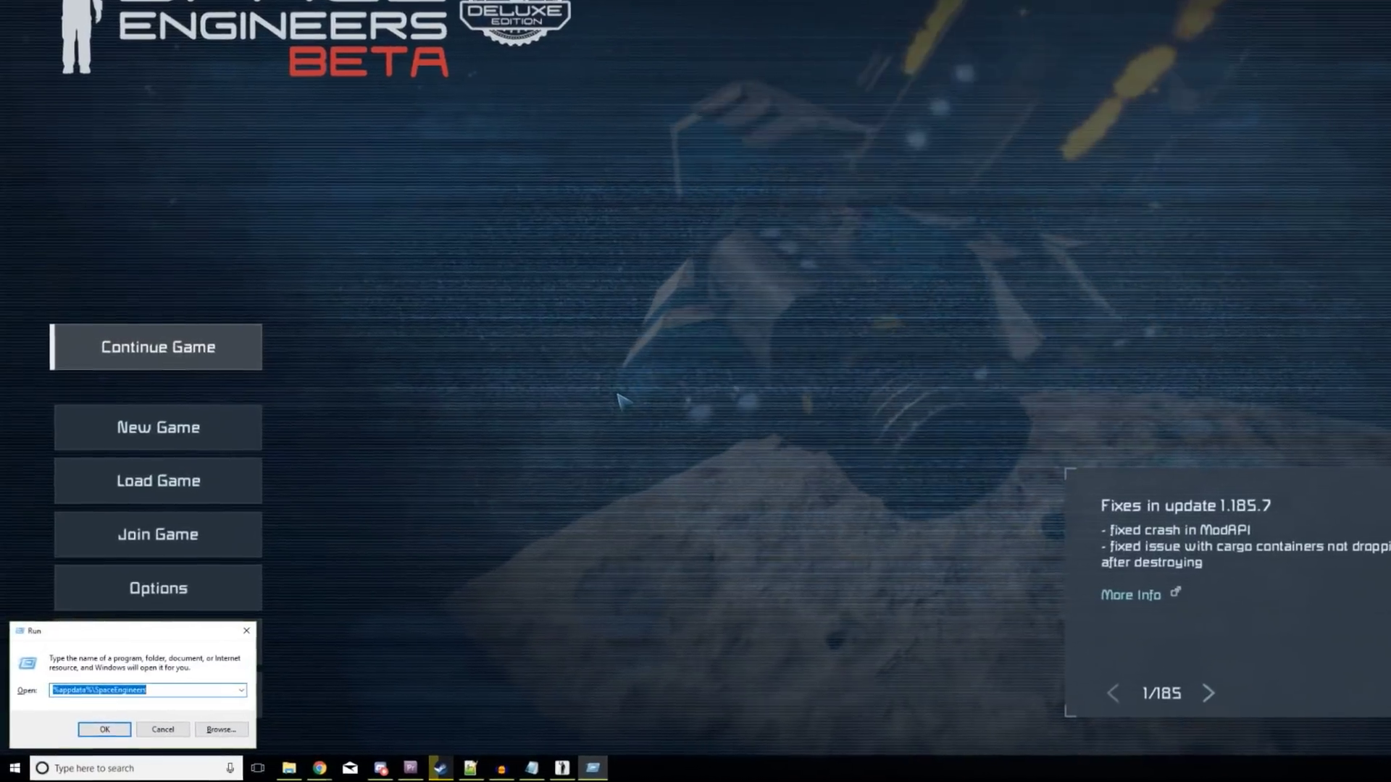
{"action": "type", "text": "%appdata"}
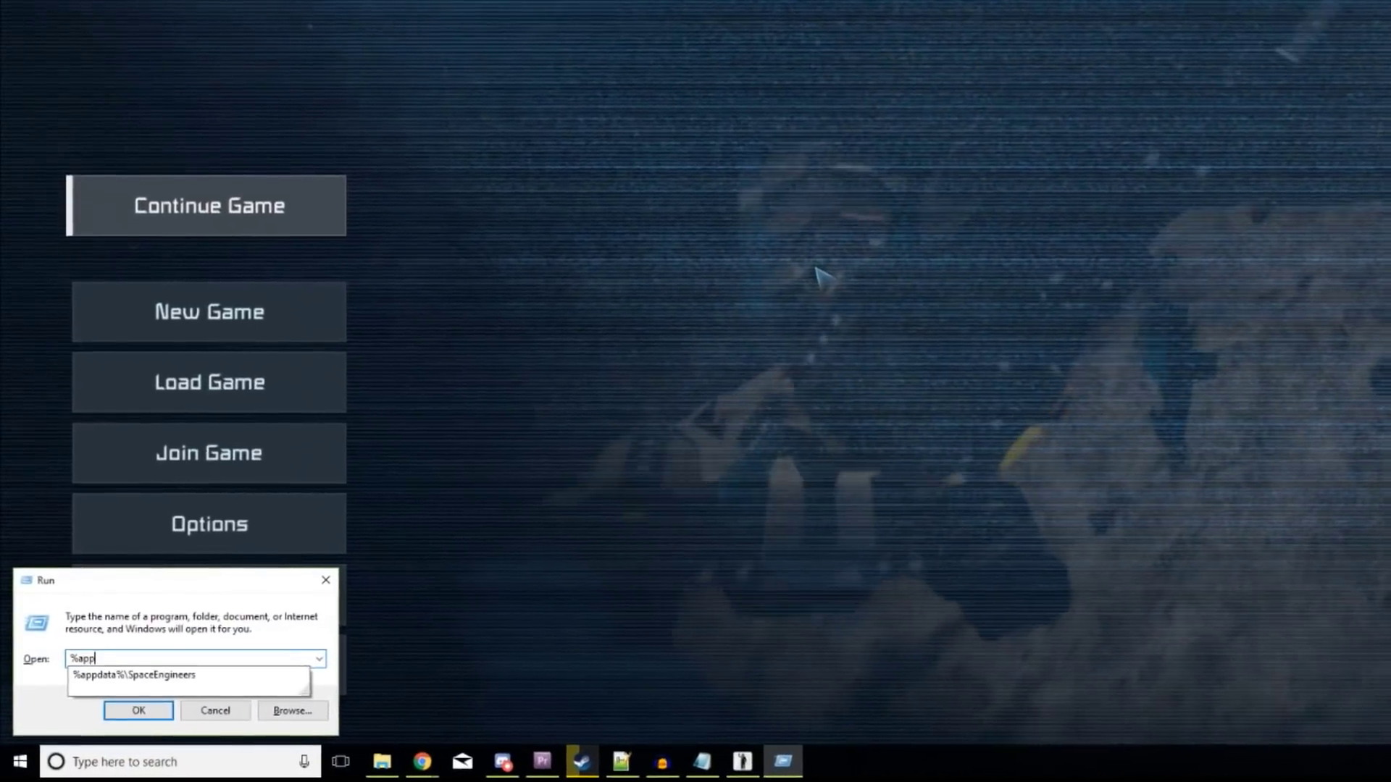
{"action": "type", "text": "%"}
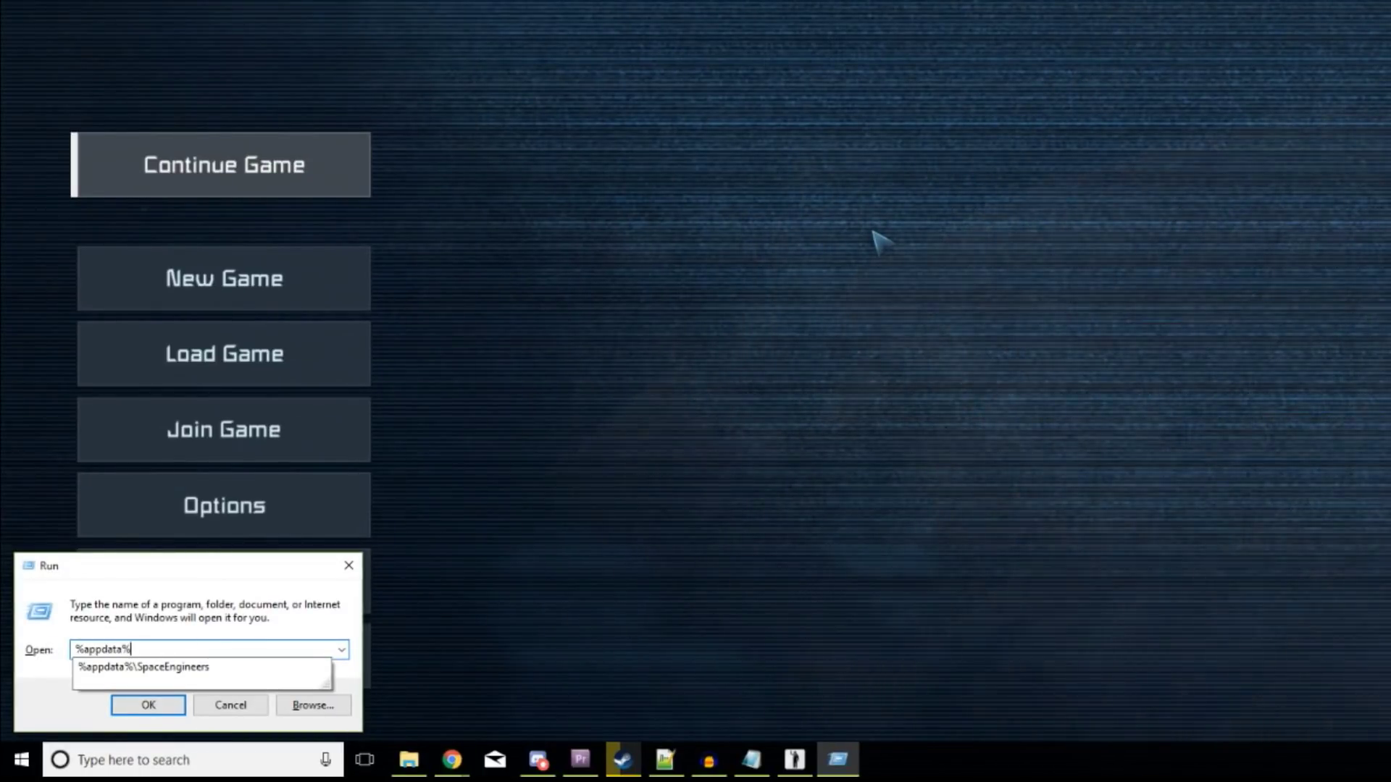
{"action": "type", "text": "\\space"}
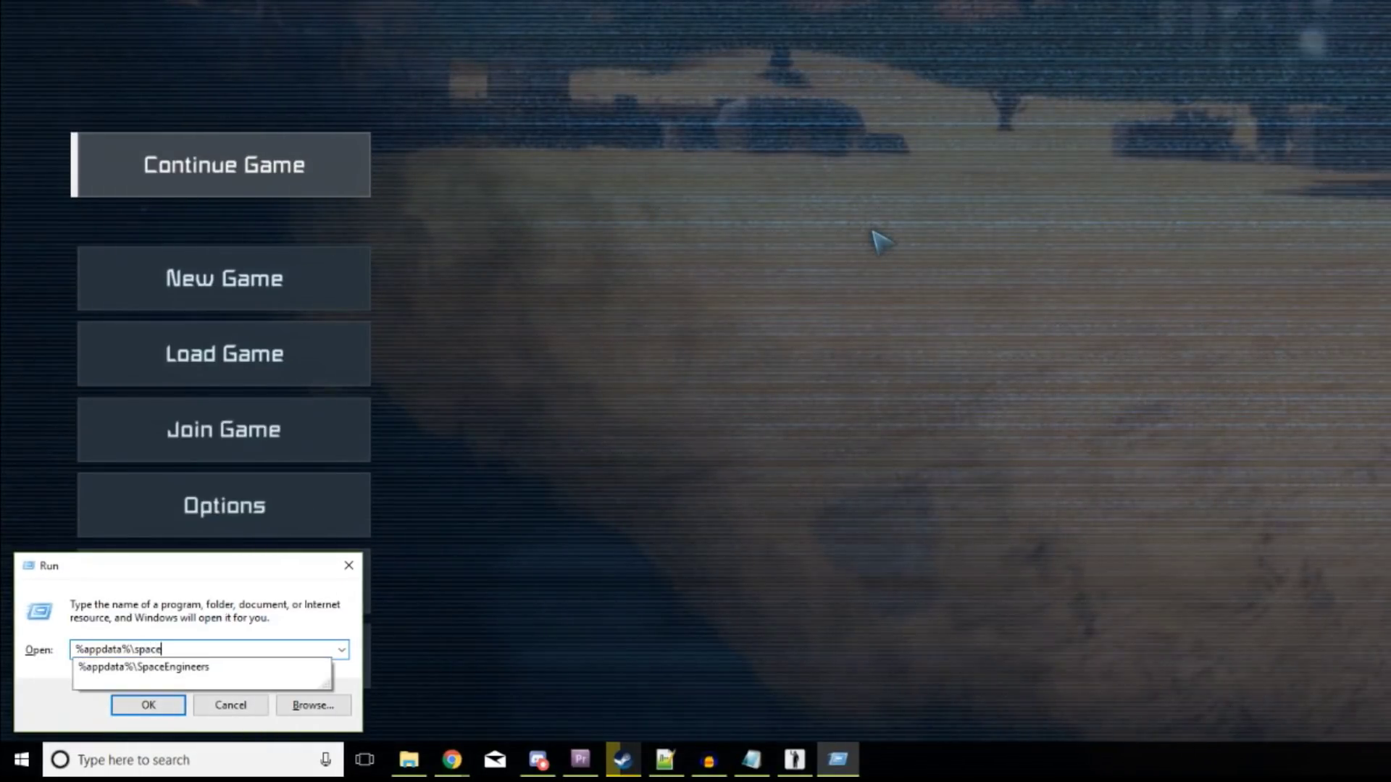
{"action": "key", "text": "Down"}
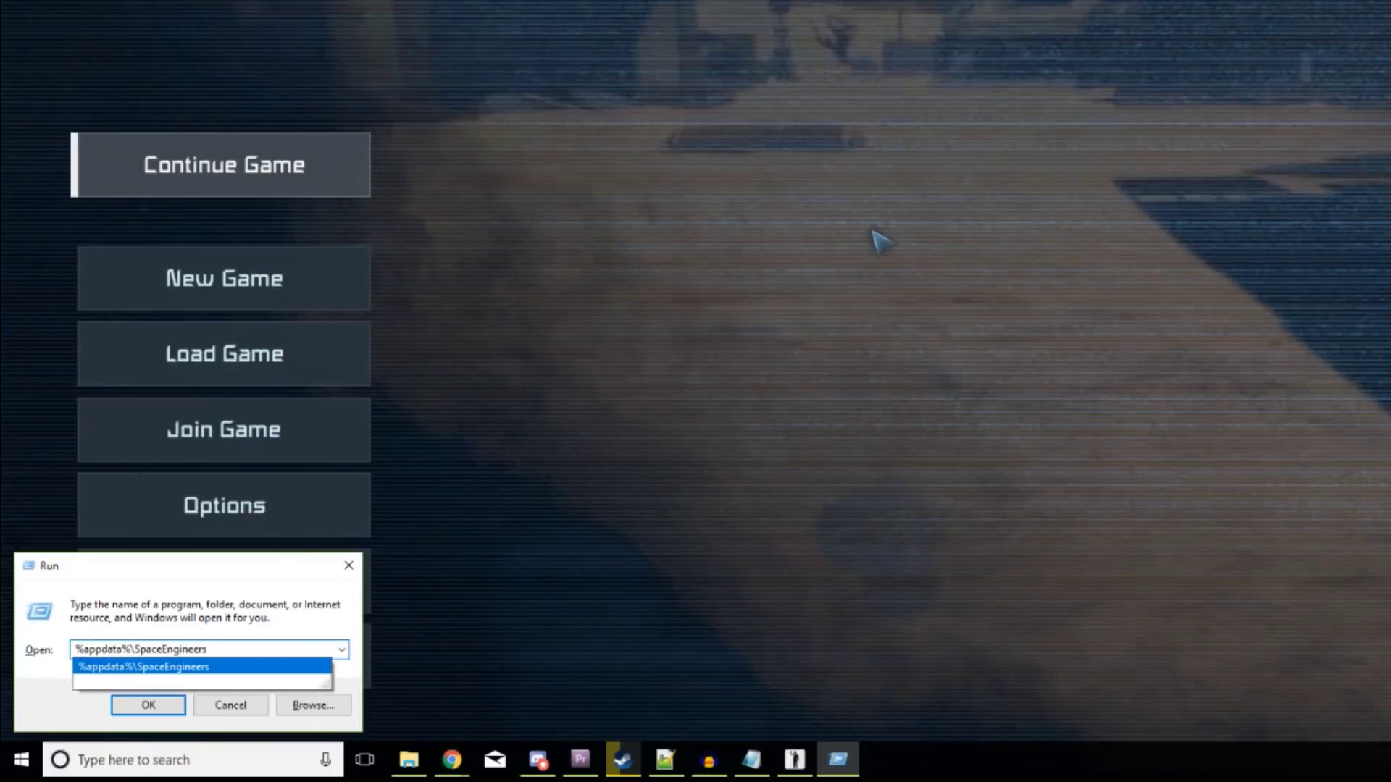
{"action": "key", "text": "Return"}
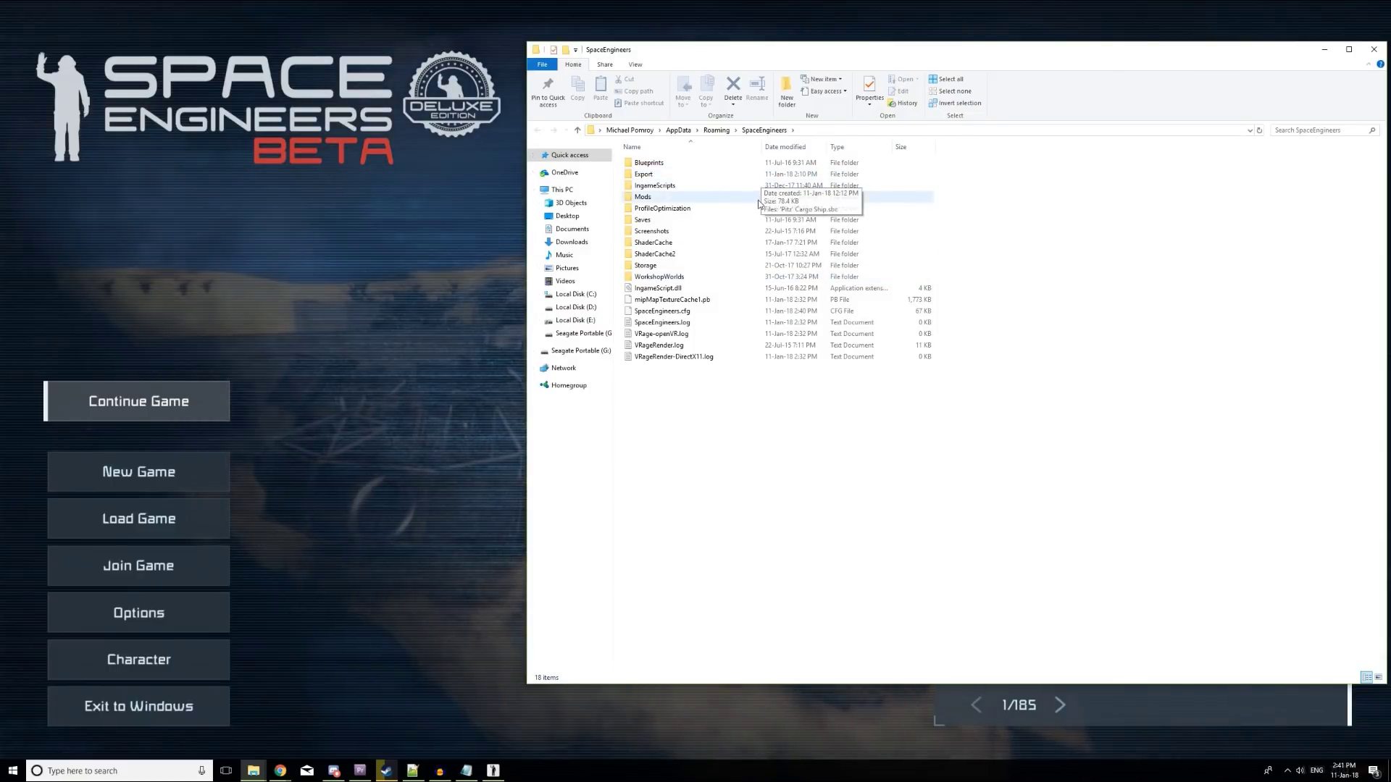
Step: Create a folder named CargoShipTutorial inside the Mods folder and open it
{"action": "mouse_move", "coordinate": [758, 203]}
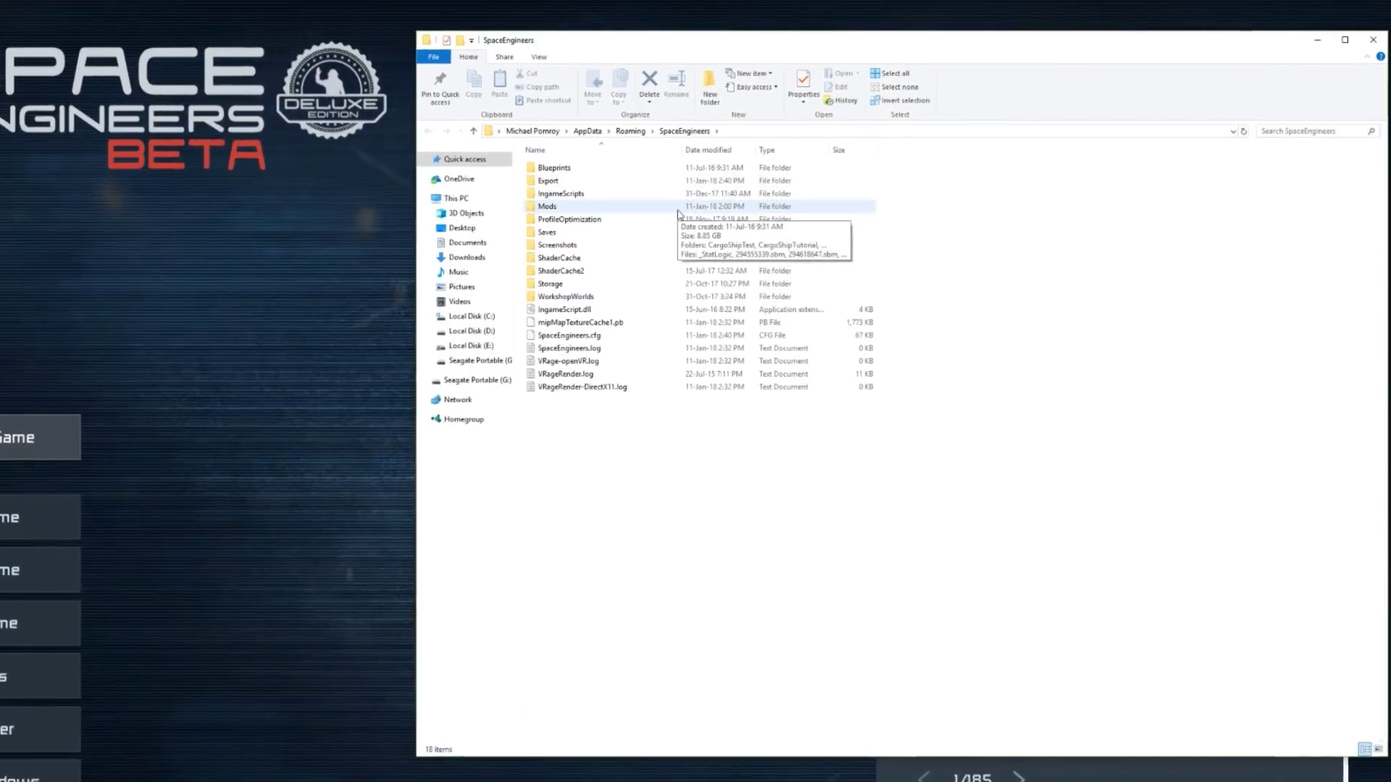
{"action": "double_click", "coordinate": [591, 218]}
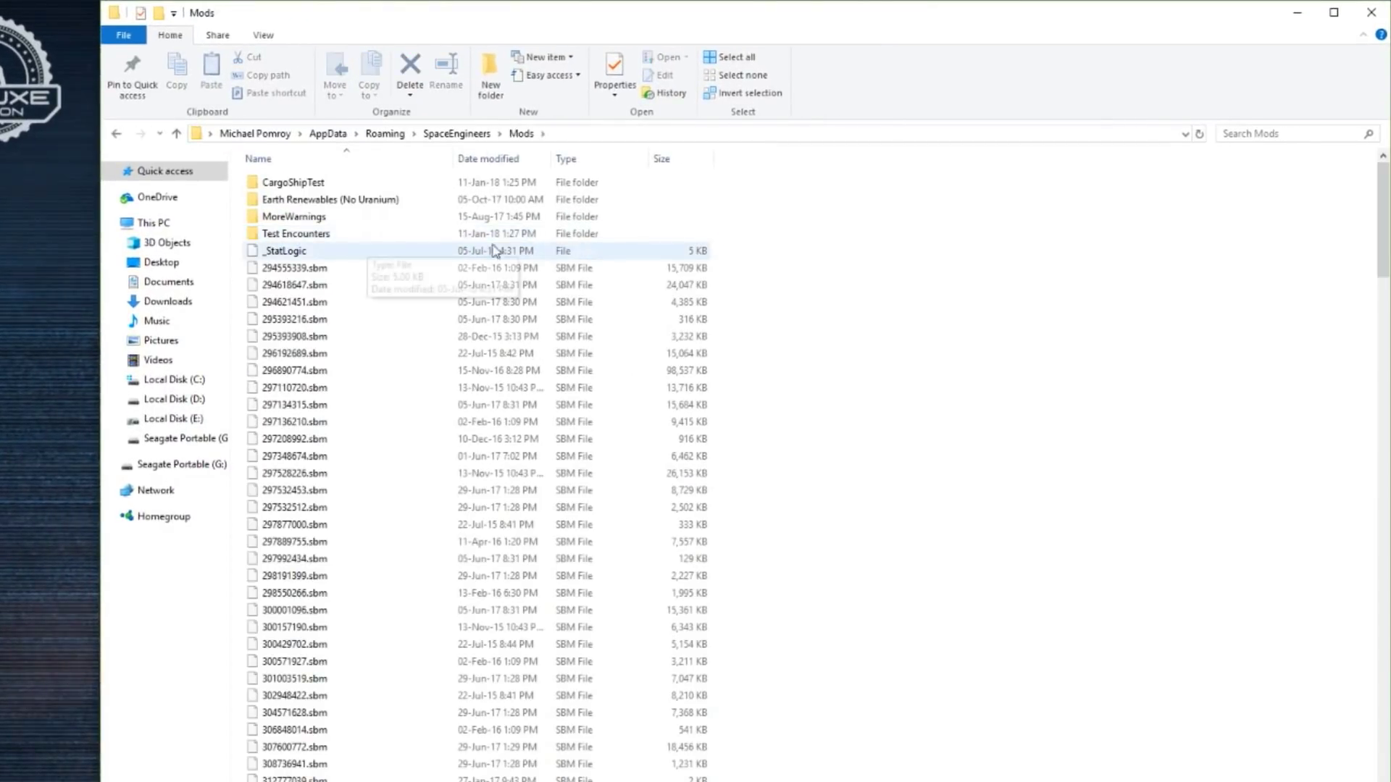
{"action": "right_click", "coordinate": [915, 236]}
{"action": "mouse_move", "coordinate": [948, 459]}
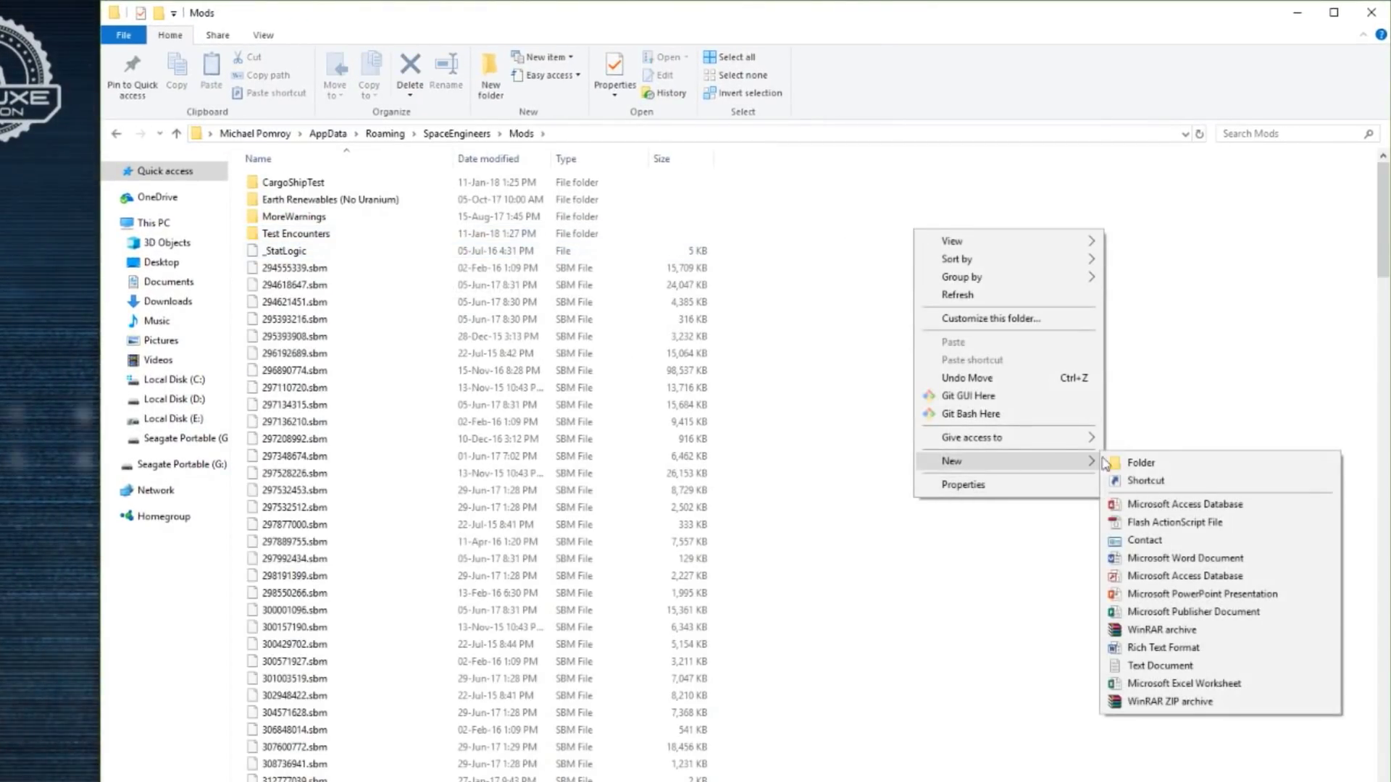
{"action": "left_click", "coordinate": [1117, 464]}
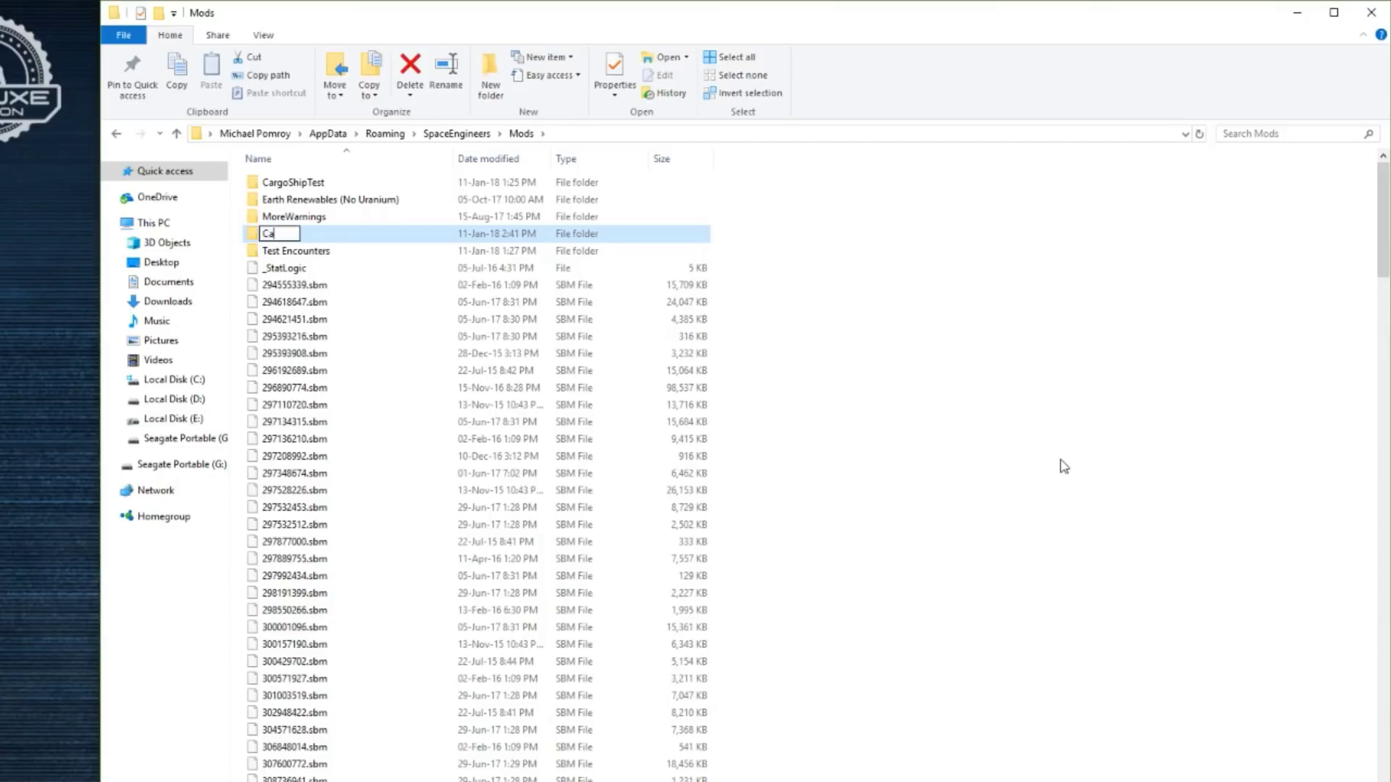
{"action": "type", "text": "CargoShipTutorial"}
{"action": "key", "text": "Return"}
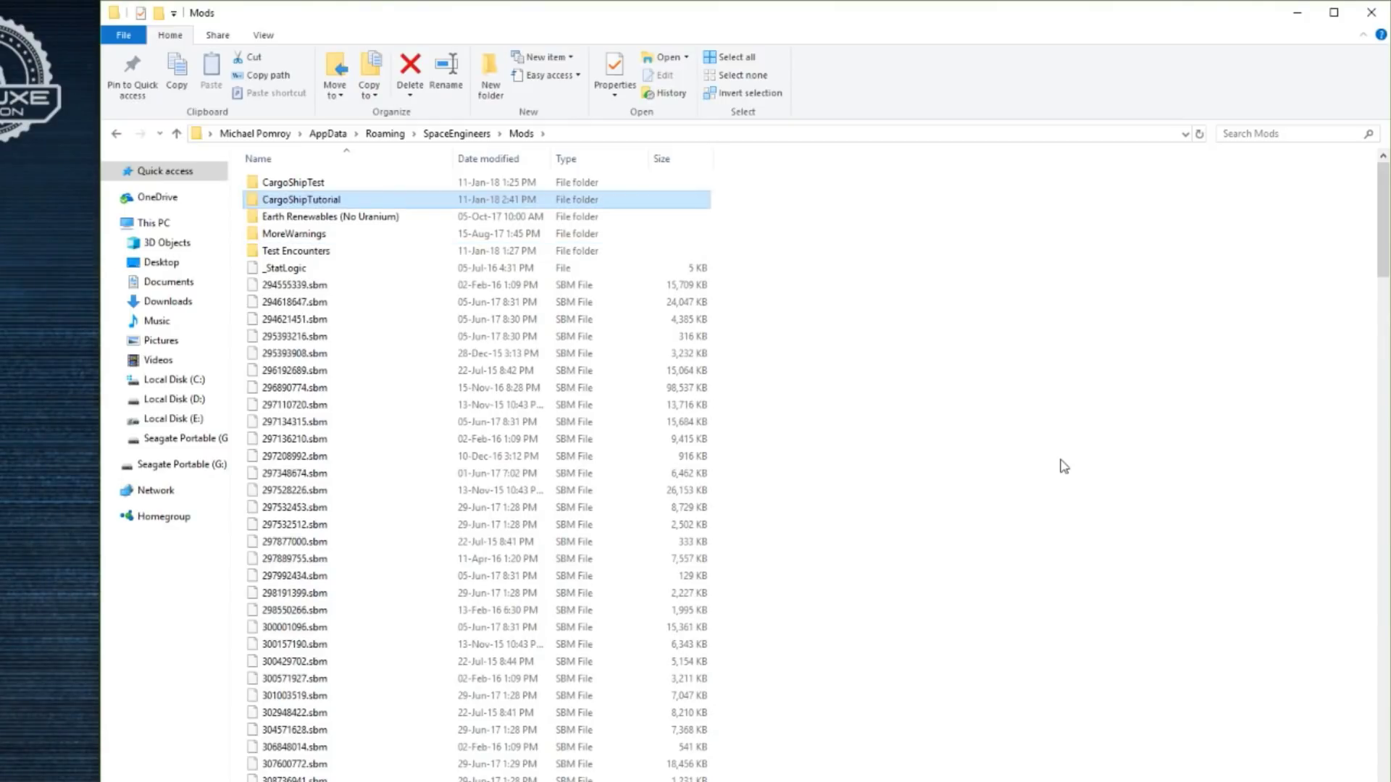
{"action": "key", "text": "Return"}
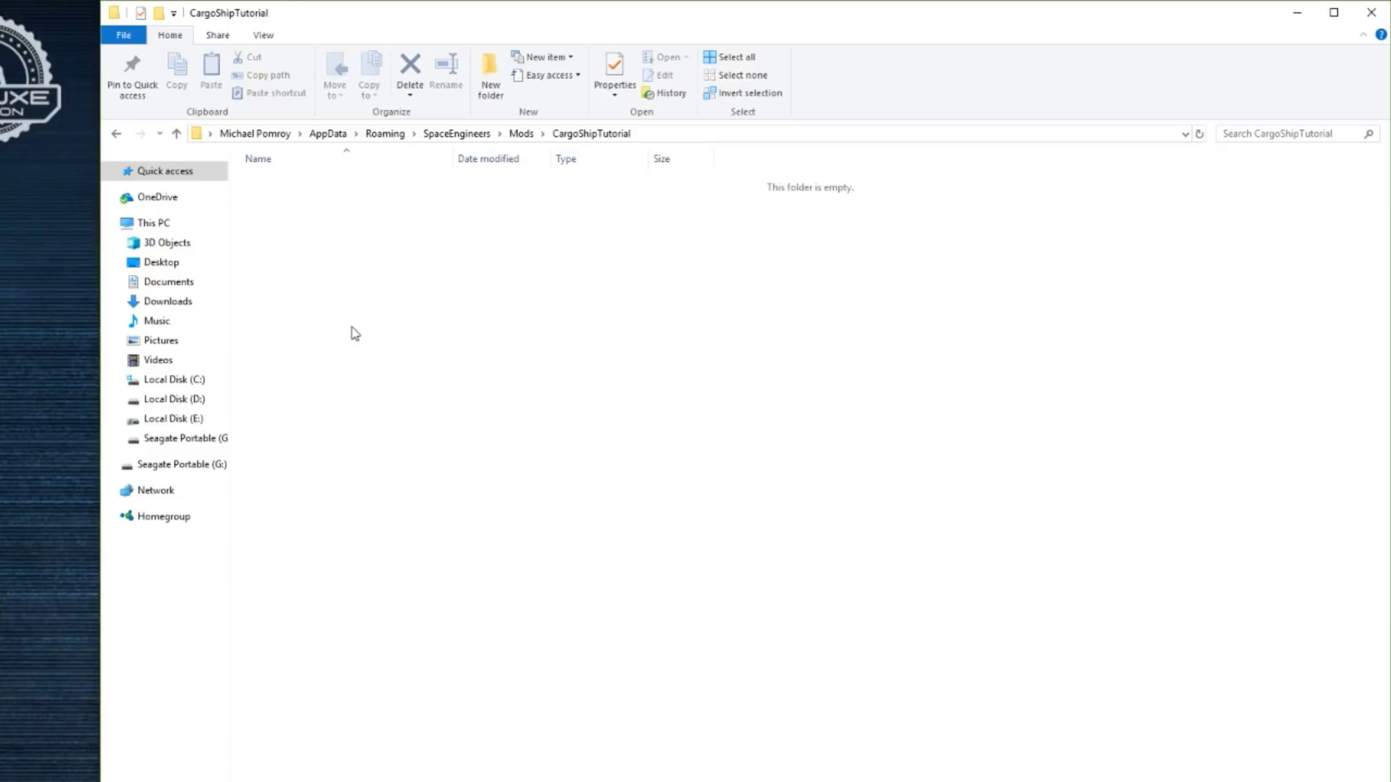
Step: Create a folder named Data inside CargoShipTutorial and open it
{"action": "right_click", "coordinate": [352, 328]}
{"action": "left_click", "coordinate": [573, 565]}
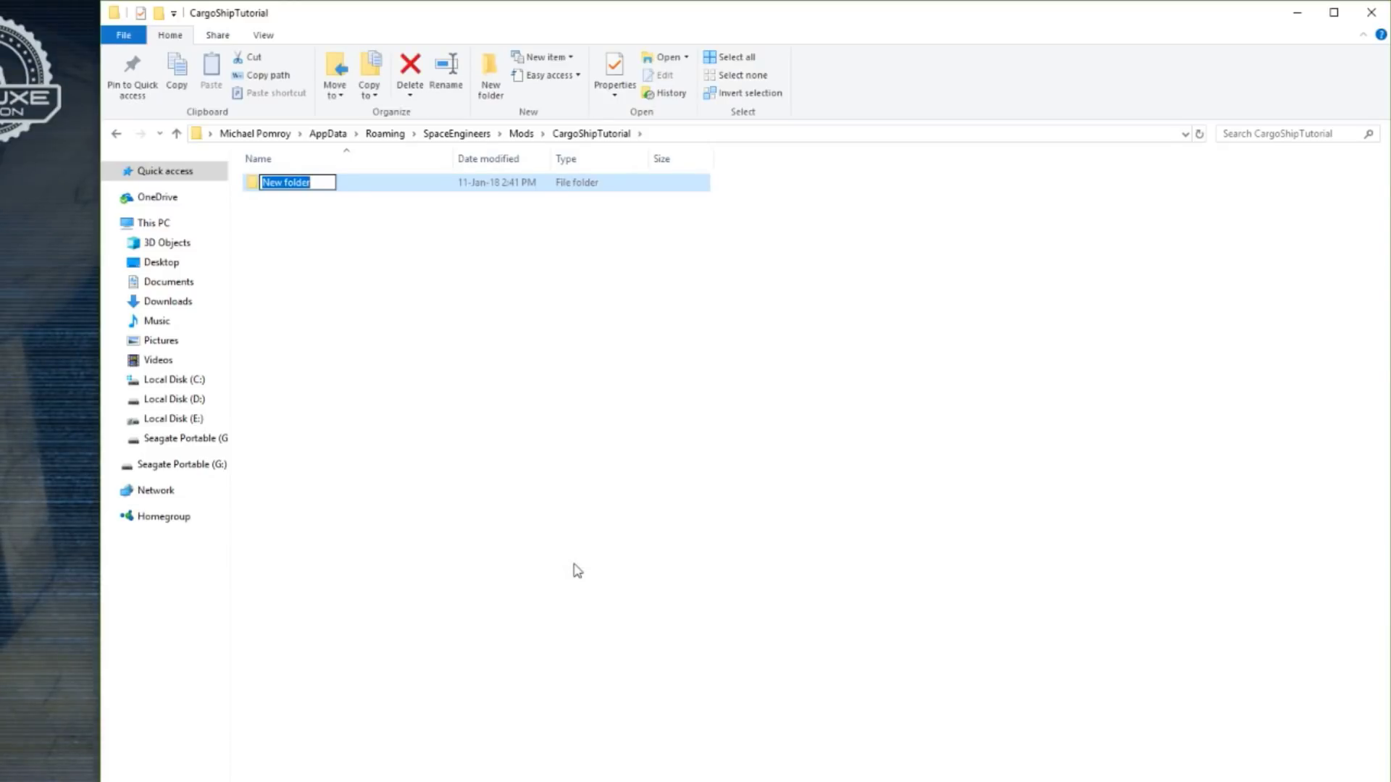
{"action": "type", "text": "Data"}
{"action": "key", "text": "Return"}
{"action": "key", "text": "Return"}
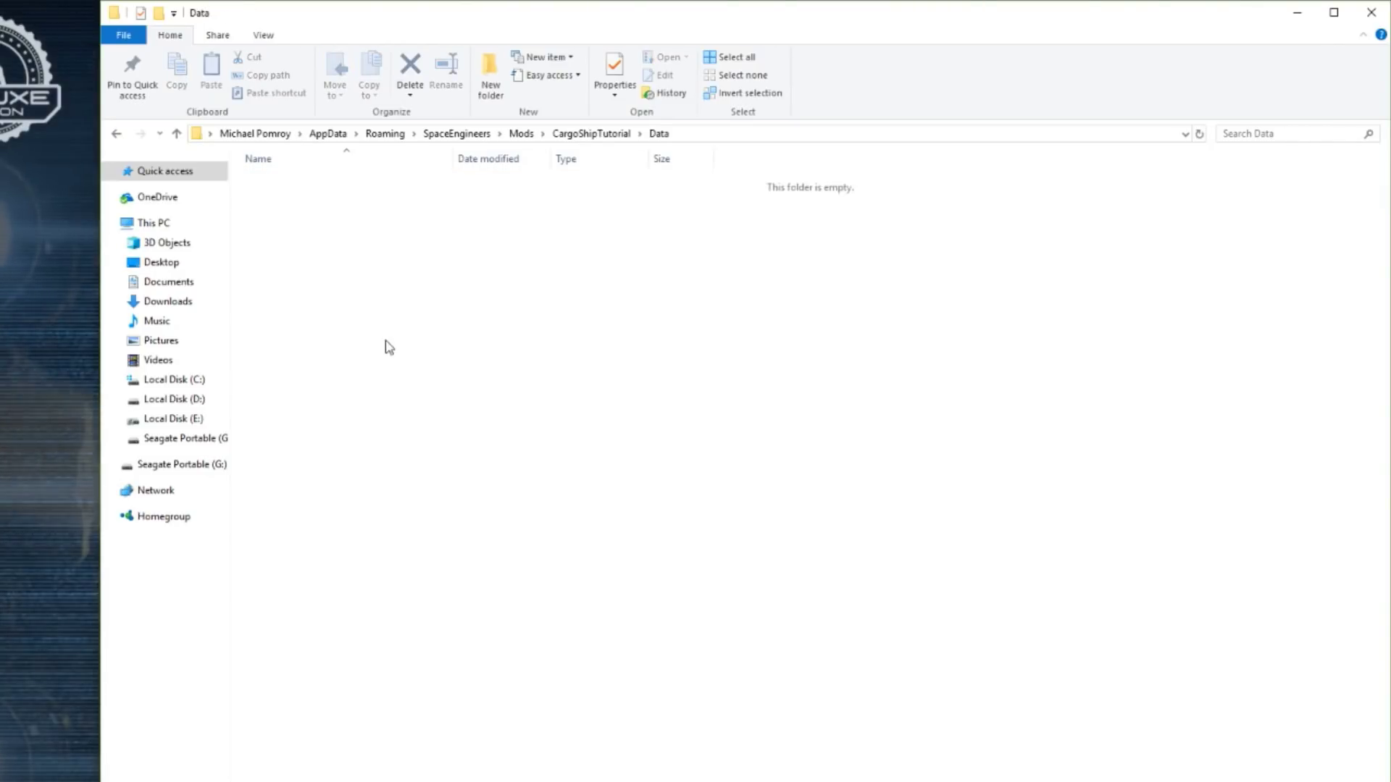
Step: Create a folder named Prefabs inside the Data folder
{"action": "right_click", "coordinate": [385, 341]}
{"action": "mouse_move", "coordinate": [530, 577]}
{"action": "left_click", "coordinate": [590, 568]}
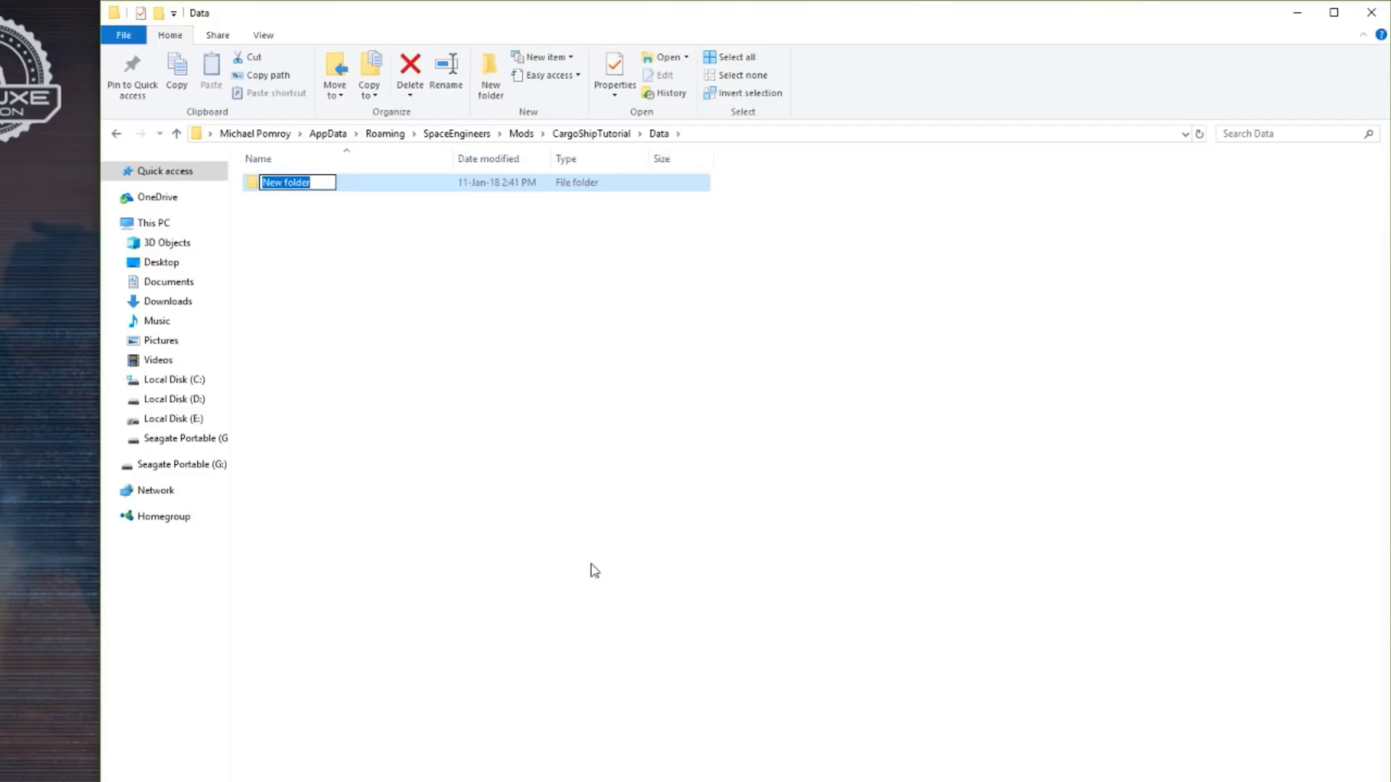
{"action": "type", "text": "Prefabs"}
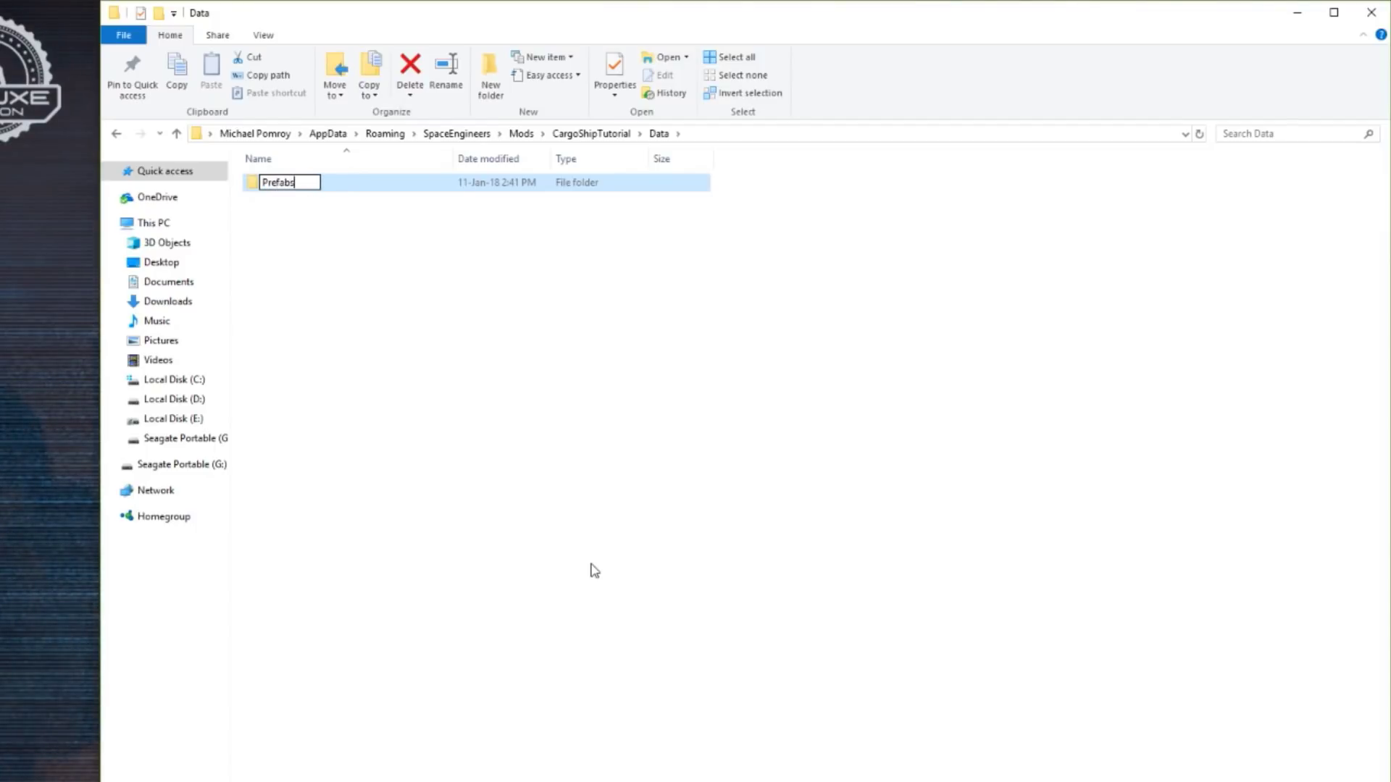
{"action": "key", "text": "Return"}
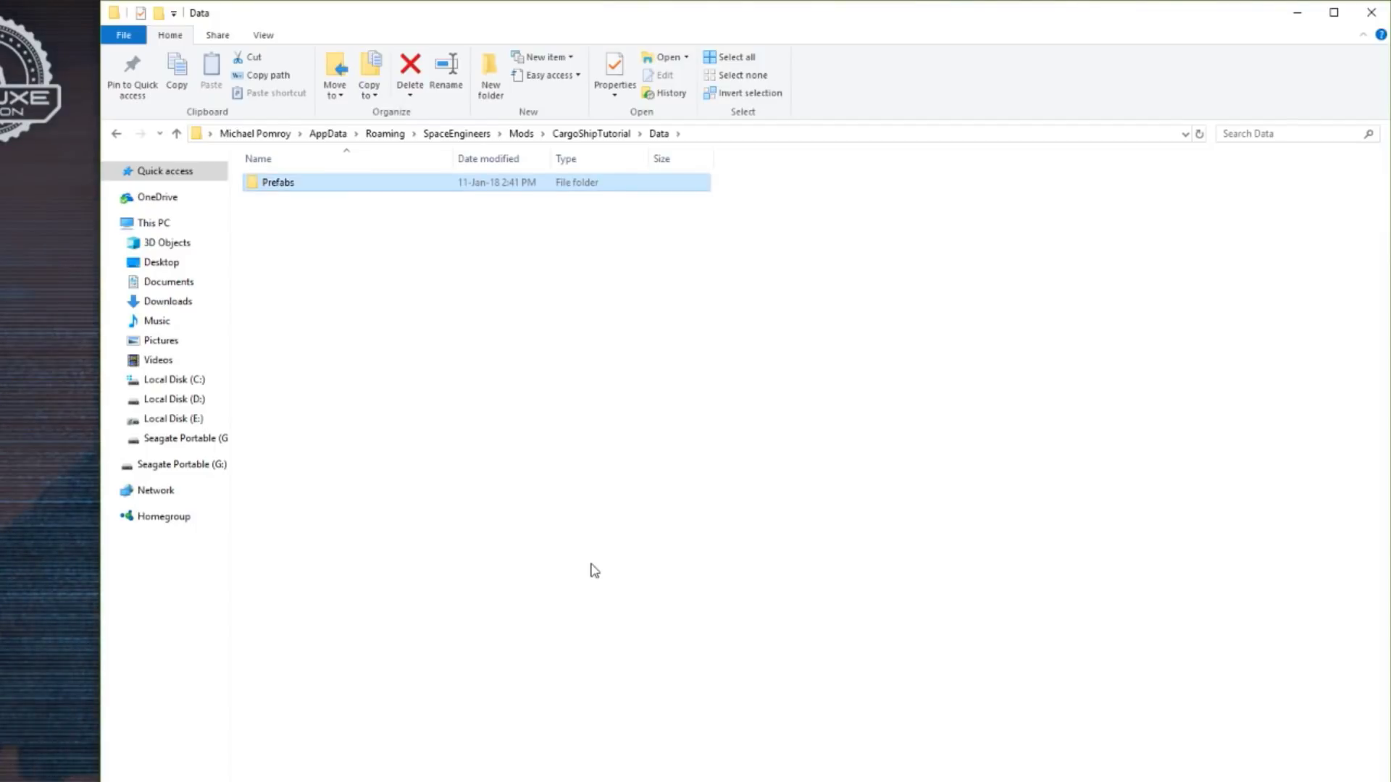
Step: Move 'Pitz' Cargo Ship.sbc from the SpaceEngineers Export folder into the Prefabs folder of the CargoShipTutorial mod
{"action": "left_click", "coordinate": [301, 280]}
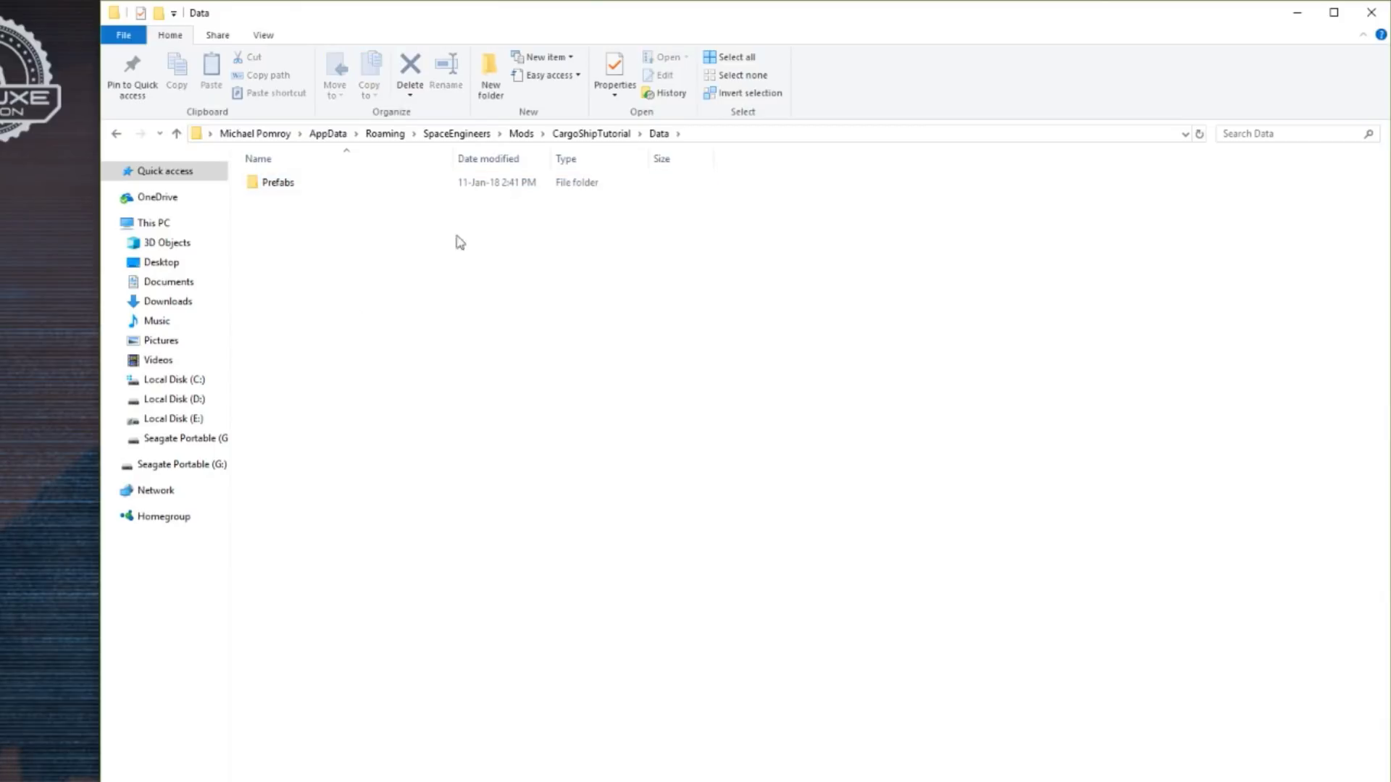
{"action": "left_click", "coordinate": [466, 136]}
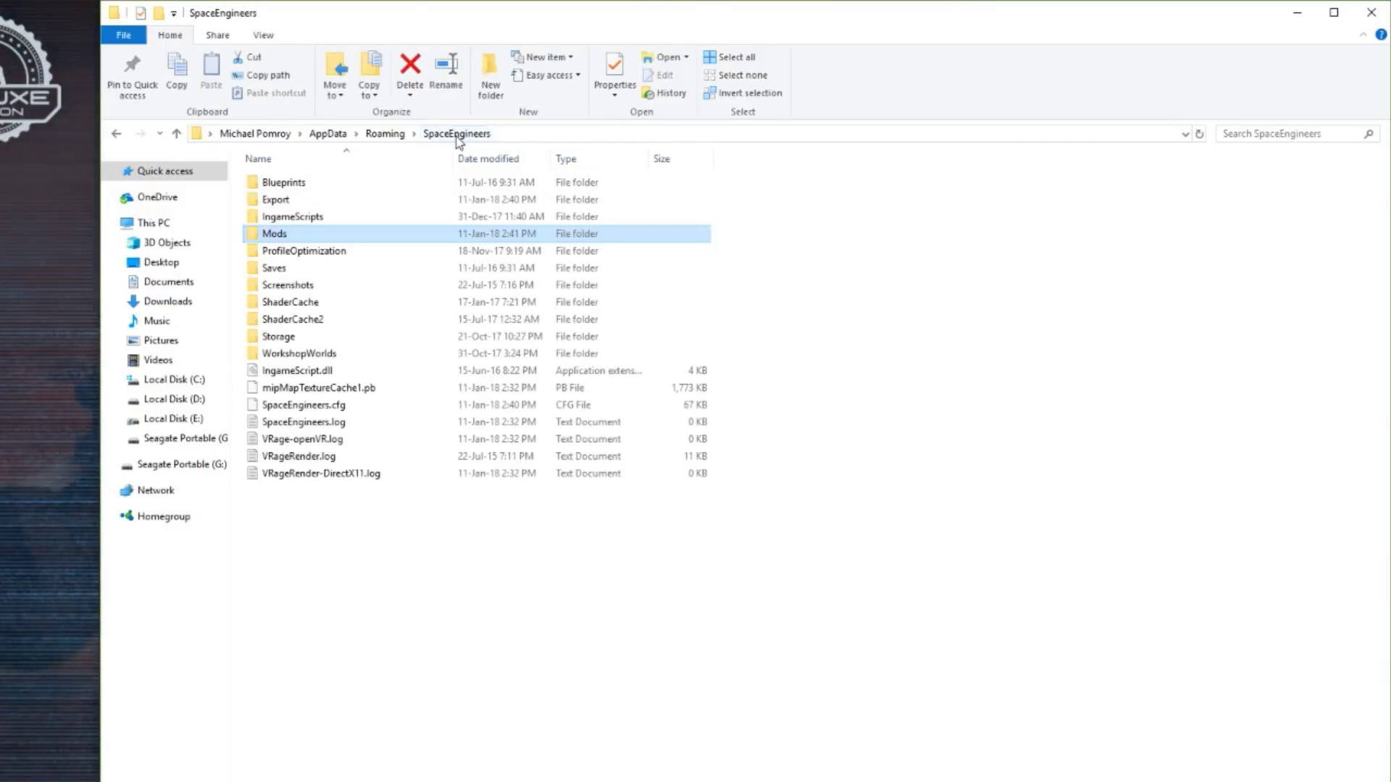
{"action": "double_click", "coordinate": [323, 203]}
{"action": "left_click", "coordinate": [319, 187]}
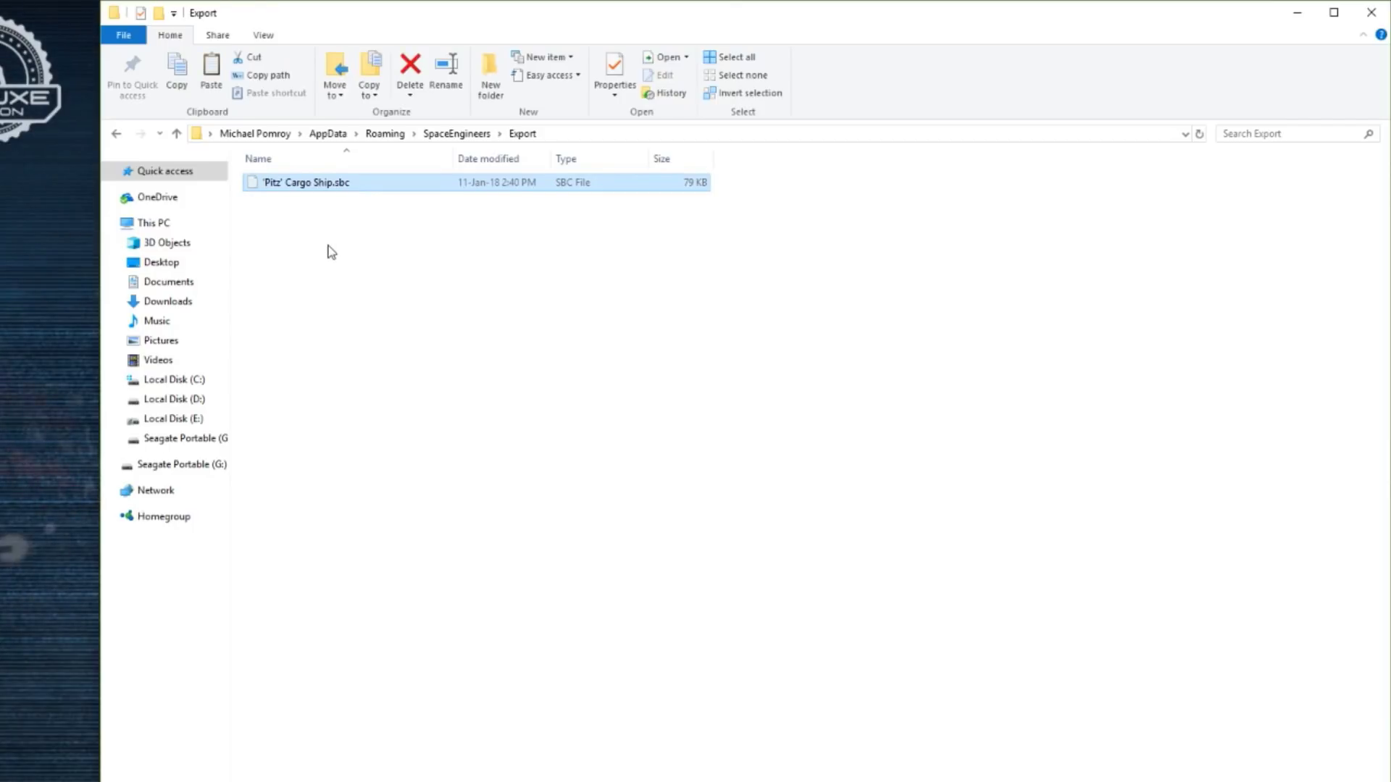
{"action": "key", "text": "BackSpace"}
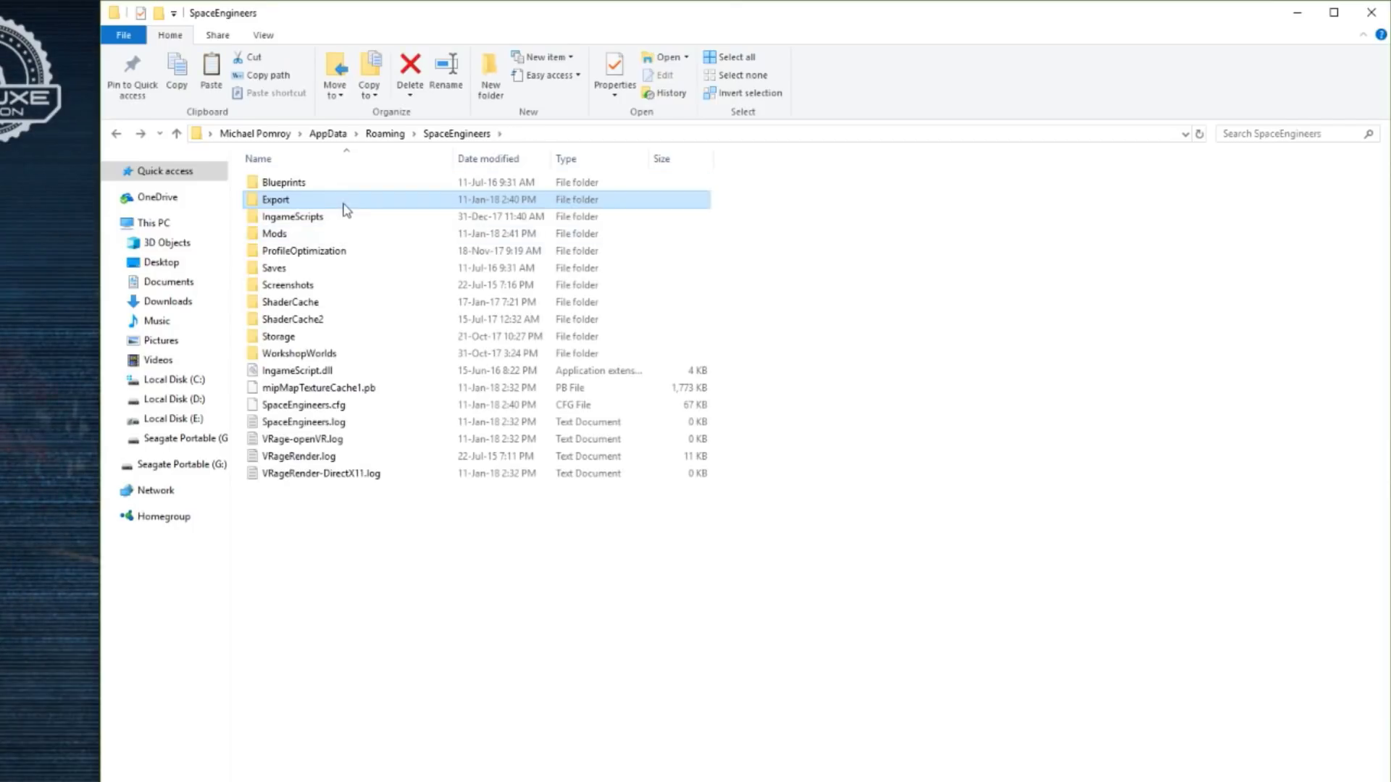
{"action": "double_click", "coordinate": [304, 234]}
{"action": "double_click", "coordinate": [322, 201]}
{"action": "double_click", "coordinate": [310, 190]}
{"action": "double_click", "coordinate": [310, 190]}
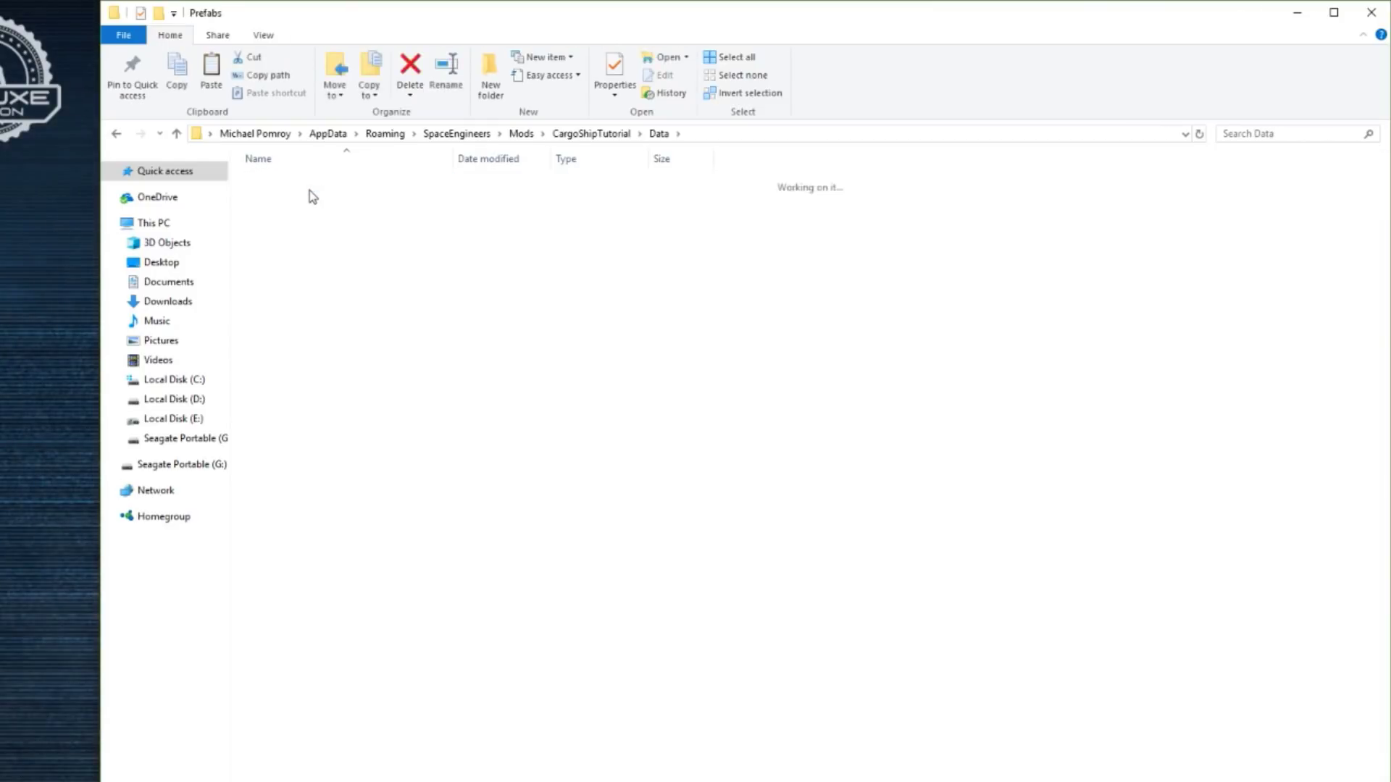
Step: Return to the mod's Data folder and create a new text document there
{"action": "key", "text": "BackSpace"}
{"action": "left_click", "coordinate": [323, 249]}
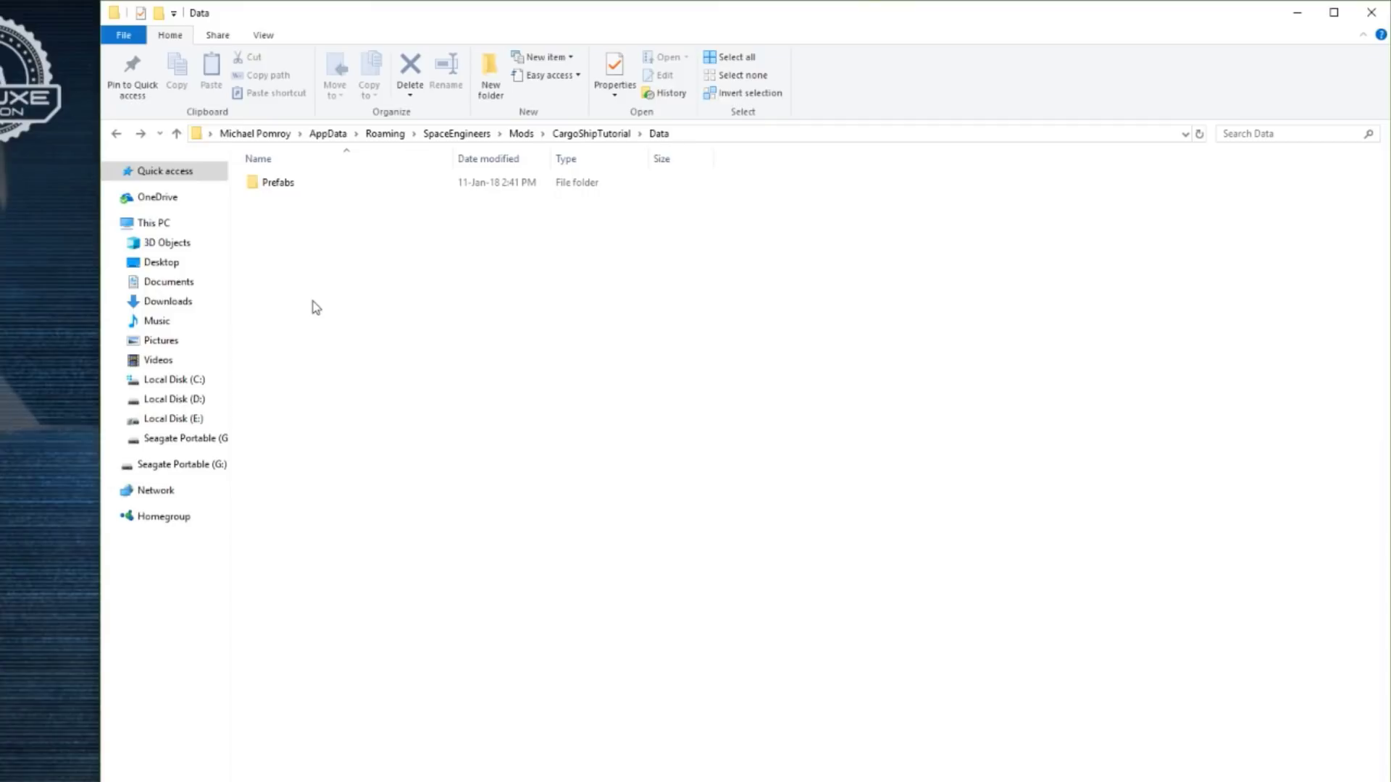
{"action": "right_click", "coordinate": [298, 273]}
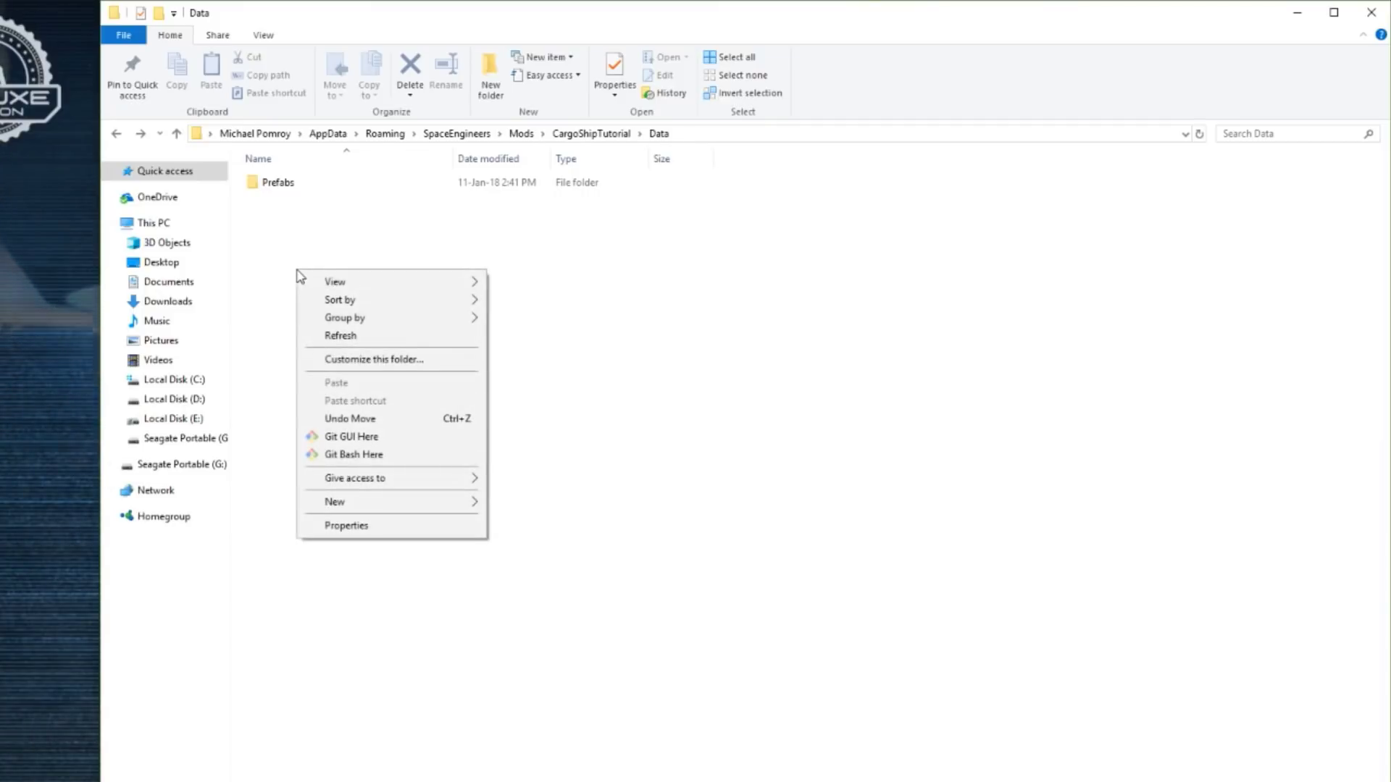
{"action": "mouse_move", "coordinate": [351, 503]}
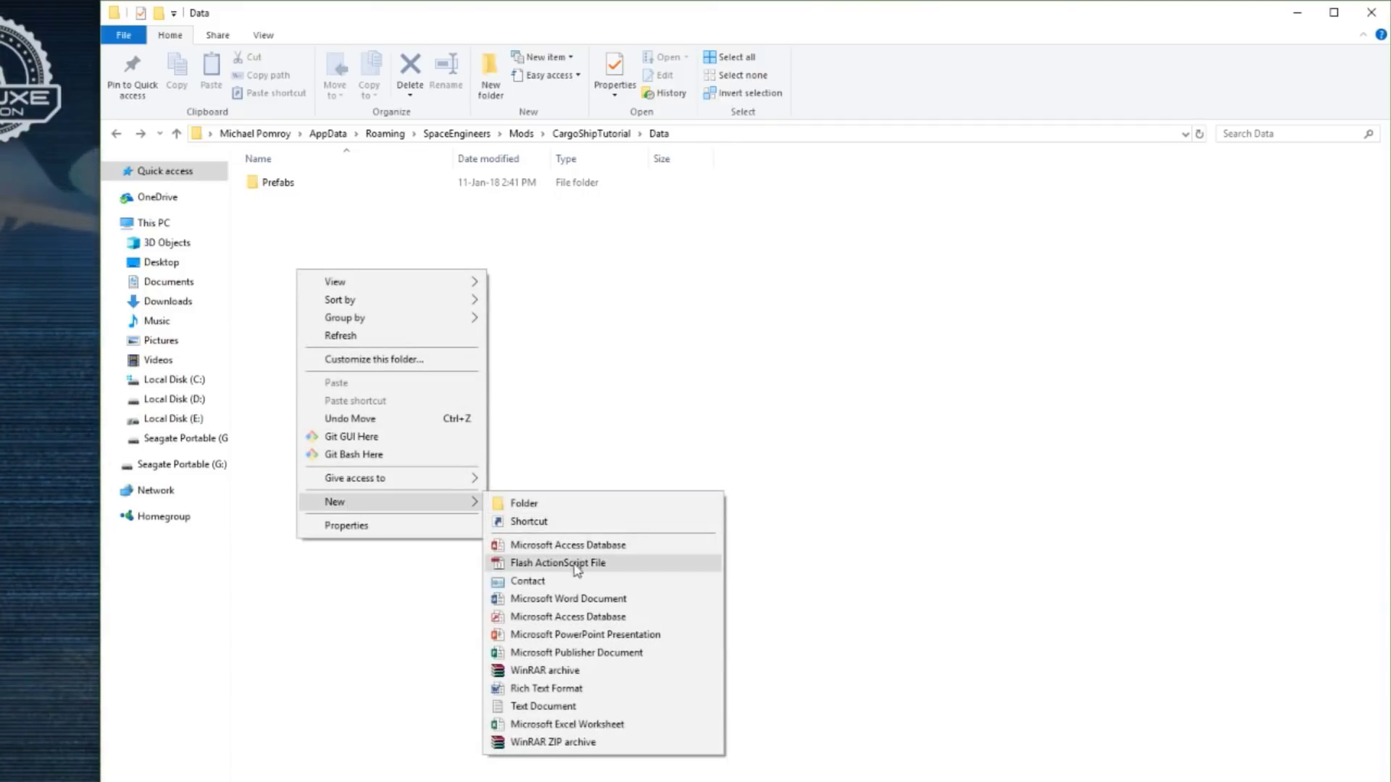
{"action": "left_click", "coordinate": [568, 707]}
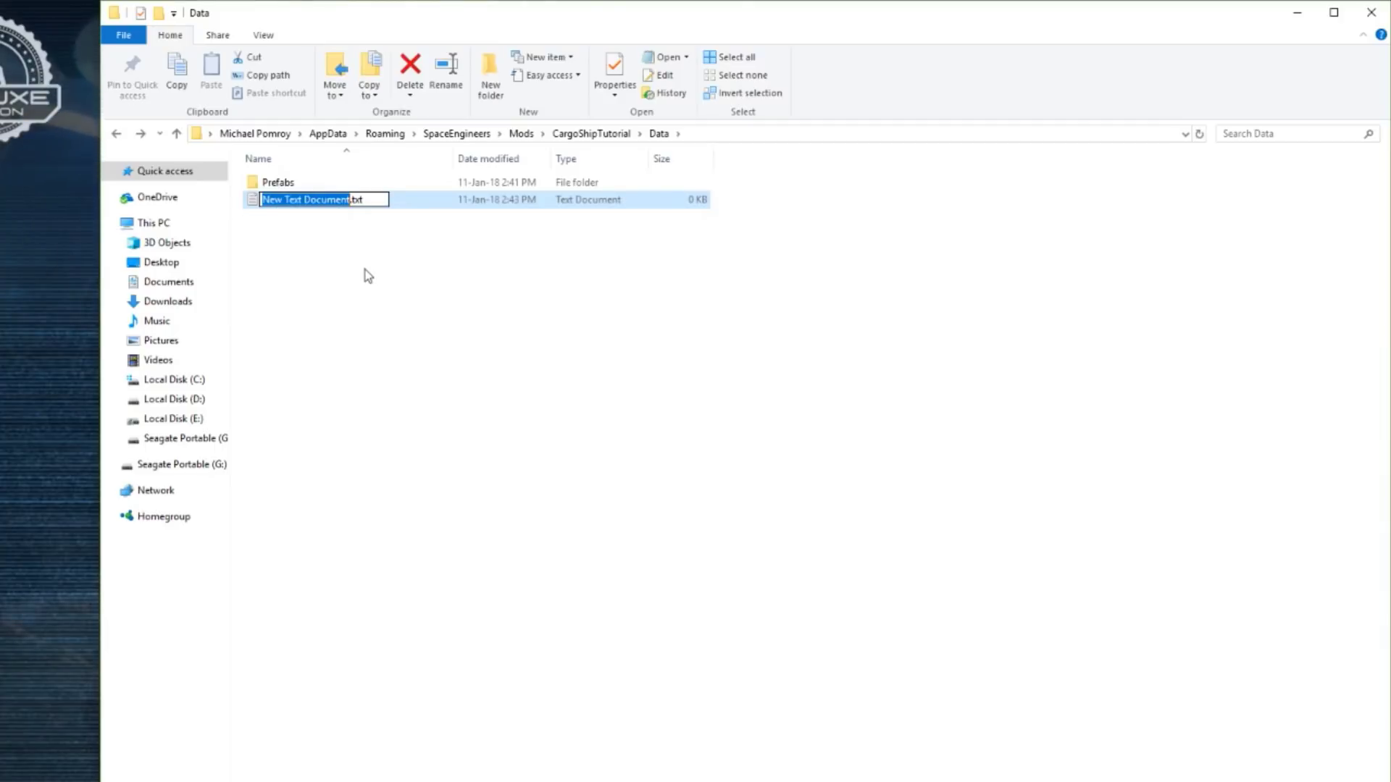
{"action": "key", "text": "Right"}
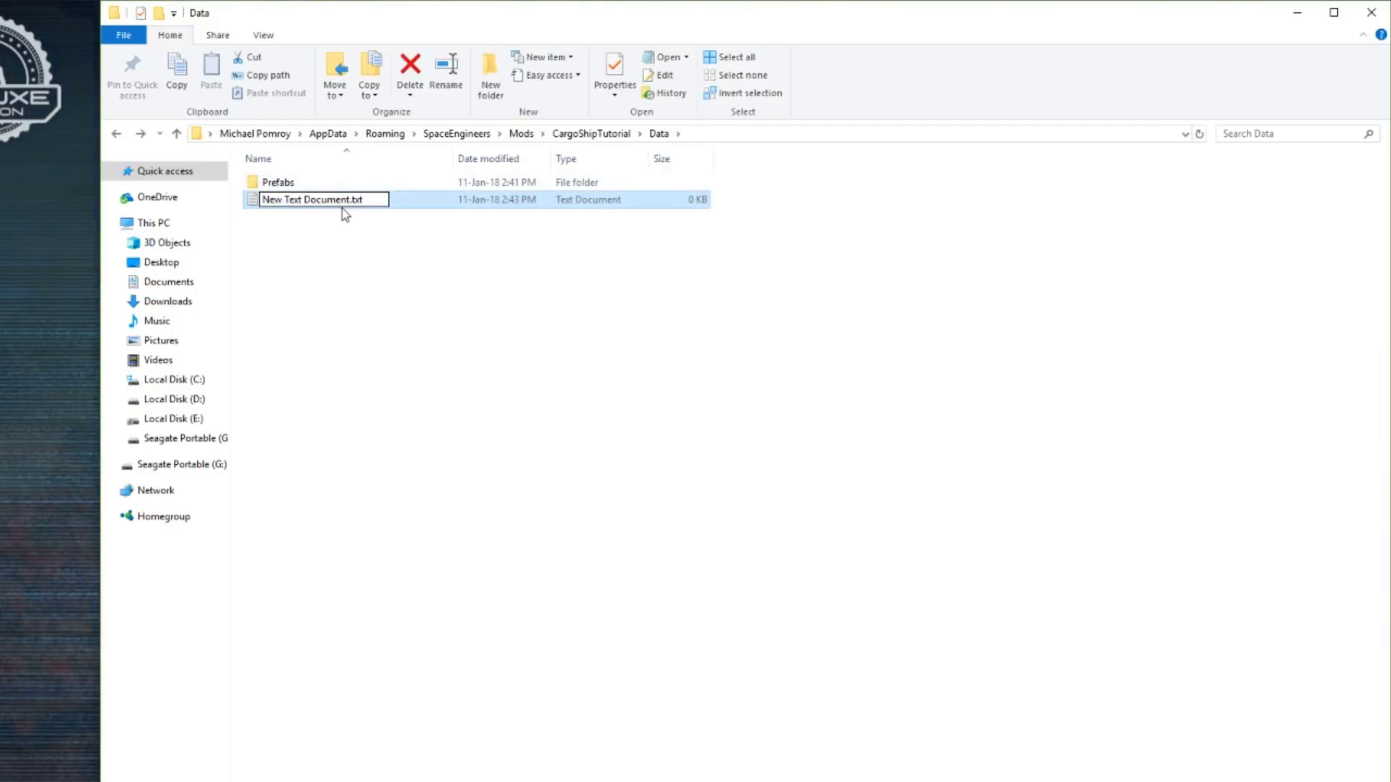
Step: Check the file name extensions setting and rename the new text document as SpawnGroups.sbc, accepting the extension change
{"action": "left_click", "coordinate": [263, 35]}
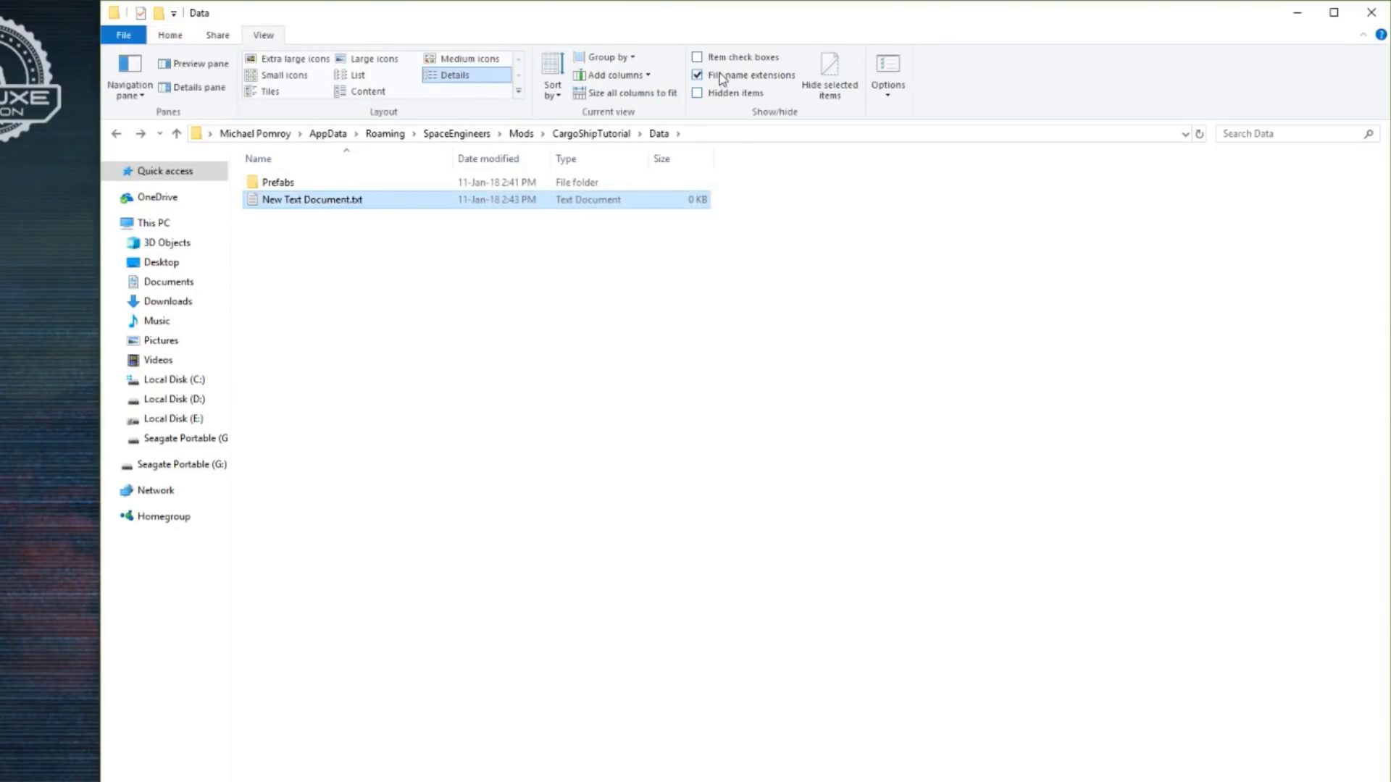
{"action": "left_click", "coordinate": [350, 207]}
{"action": "left_click_drag", "start_coordinate": [374, 200], "coordinate": [145, 177]}
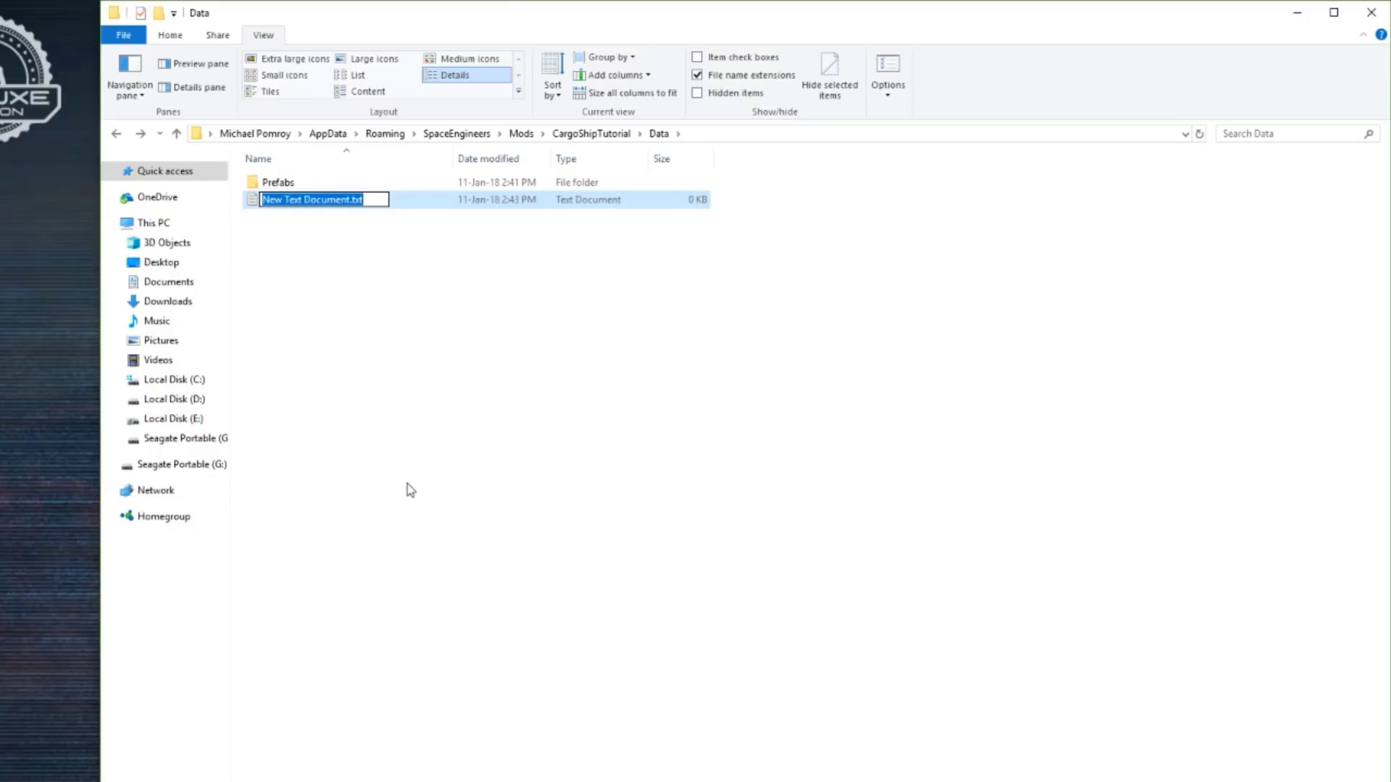
{"action": "type", "text": "SpawnGrou"}
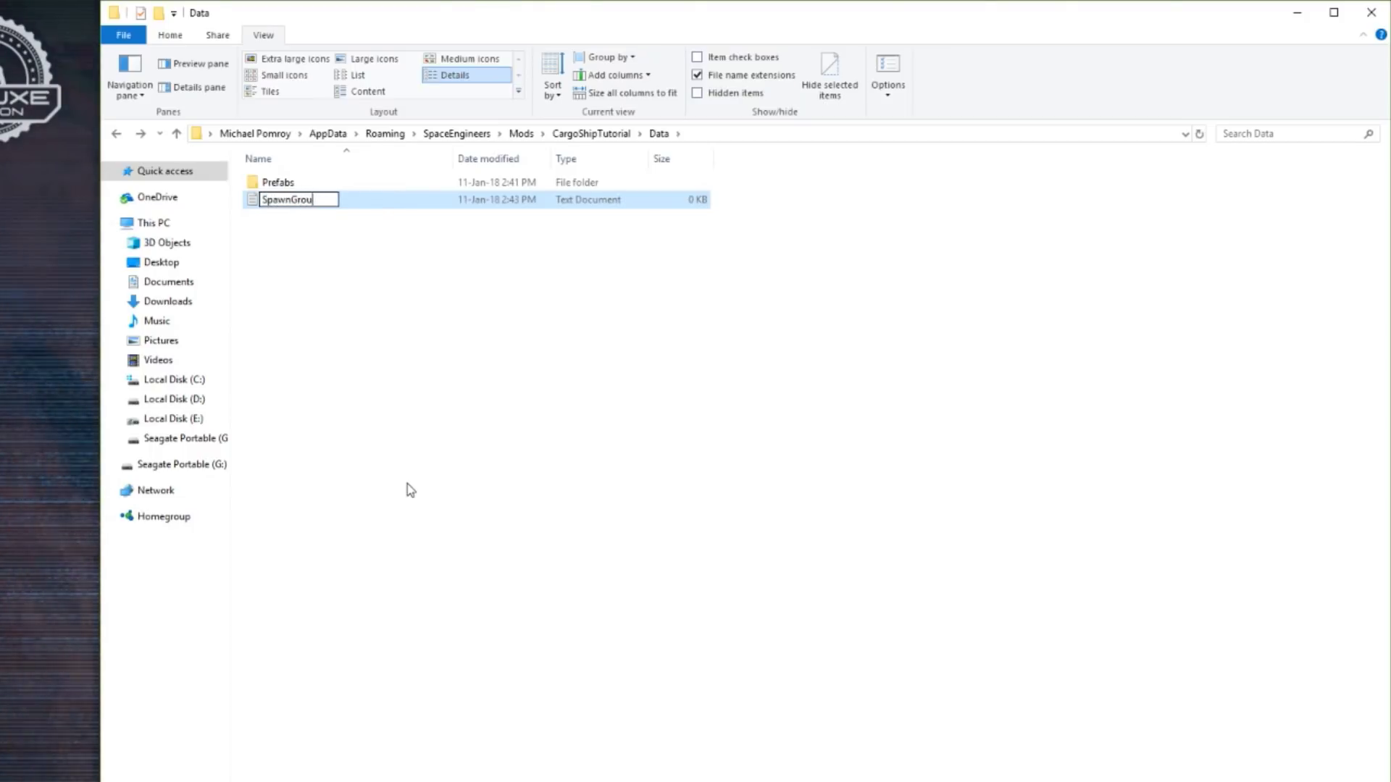
{"action": "type", "text": "ps.sbc"}
{"action": "key", "text": "Return"}
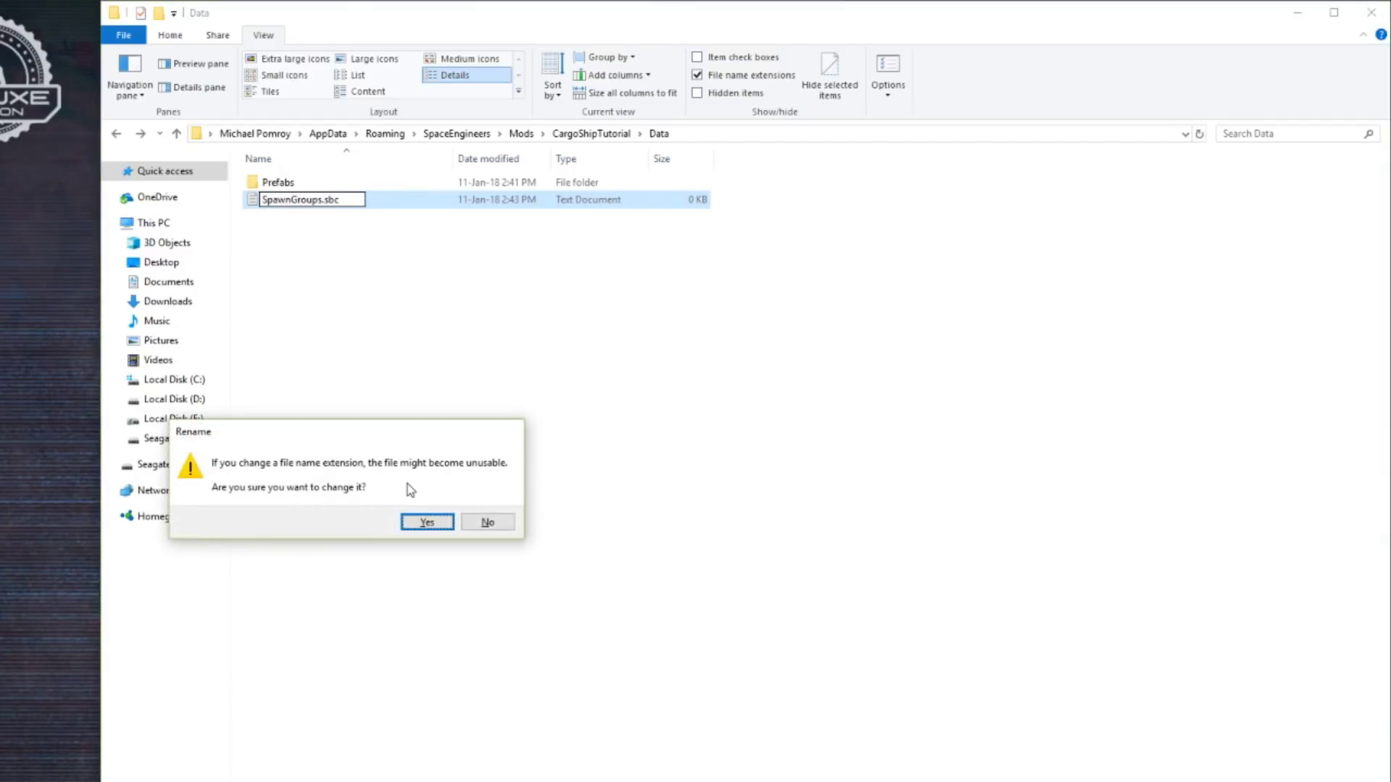
{"action": "left_click", "coordinate": [424, 518]}
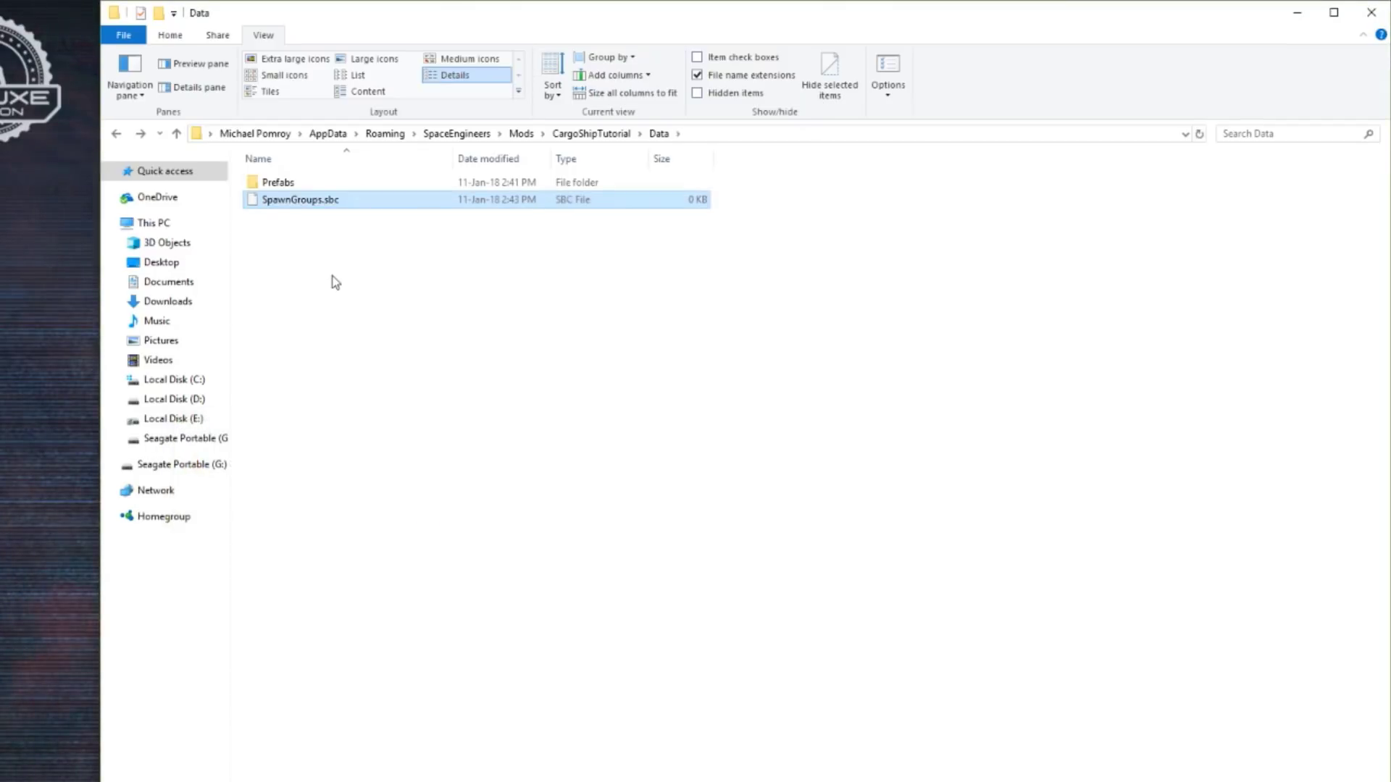
Step: Open SpawnGroups.sbc in Notepad++ and paste in the entire spawn group template from the Pastebin page in Chrome
{"action": "right_click", "coordinate": [296, 208]}
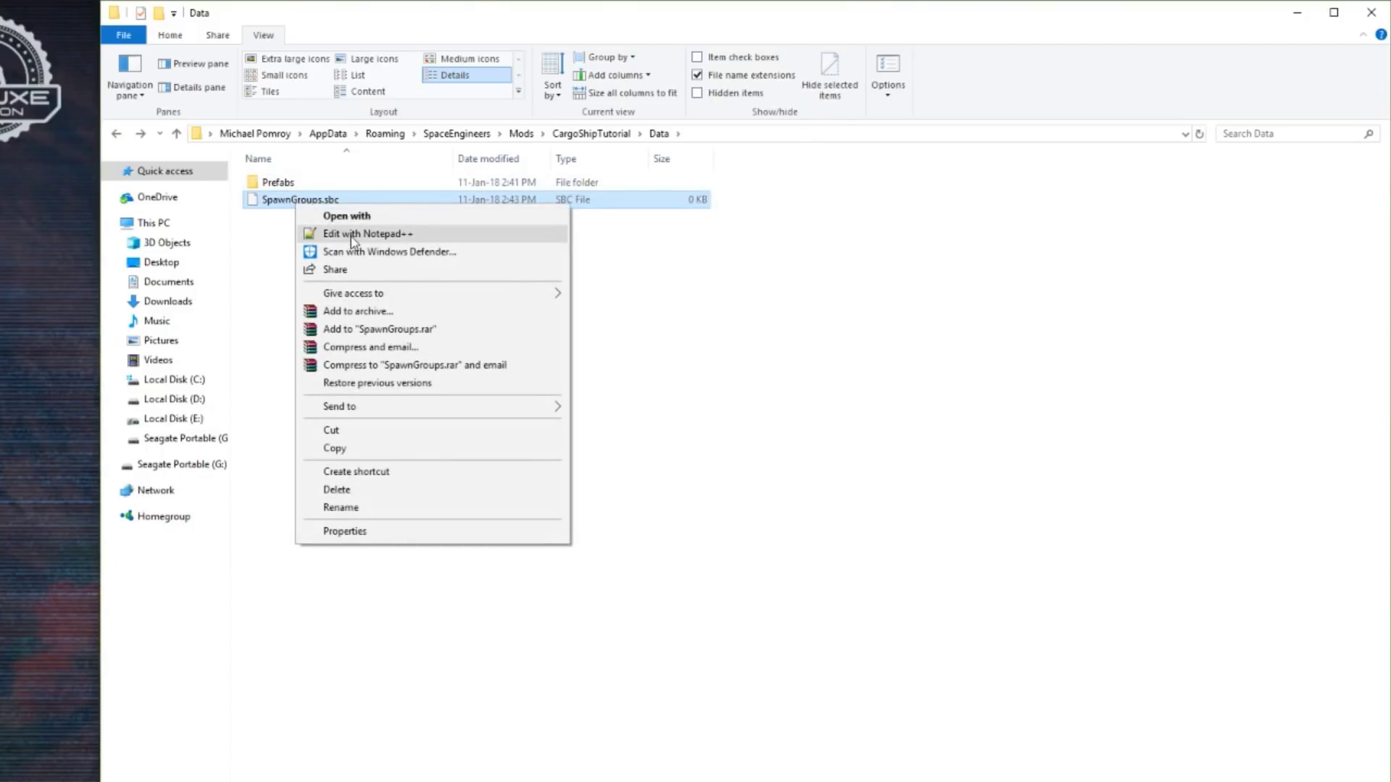
{"action": "left_click", "coordinate": [352, 235]}
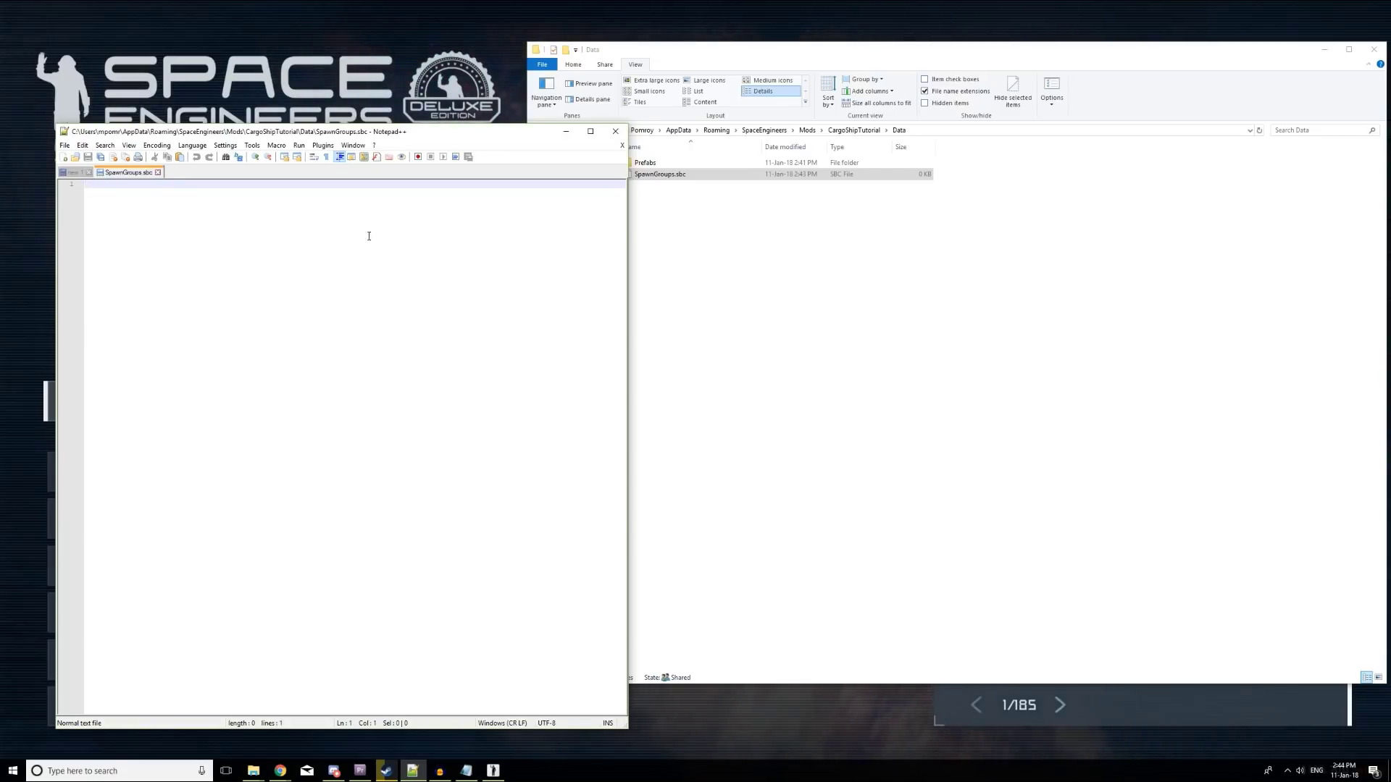
{"action": "left_click", "coordinate": [279, 770]}
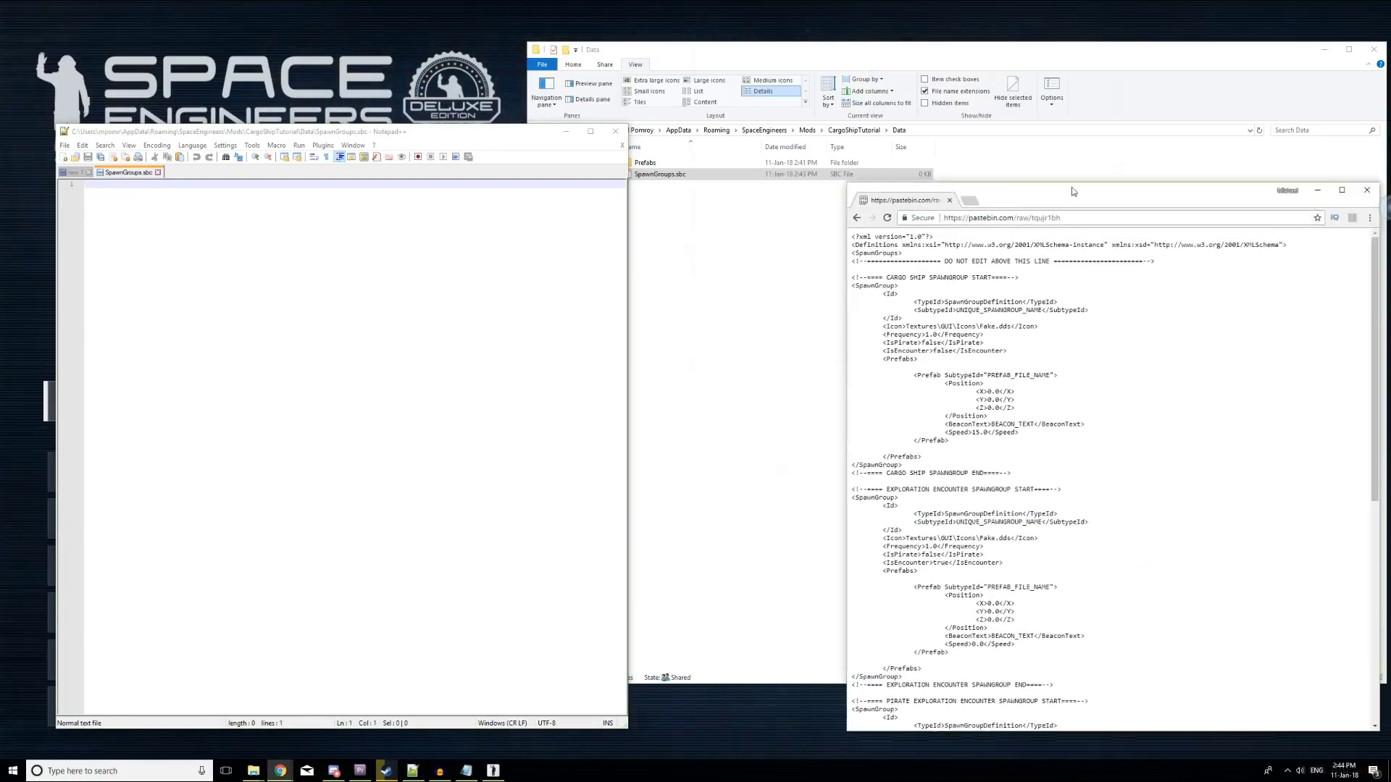
{"action": "left_click_drag", "start_coordinate": [1150, 200], "coordinate": [966, 159]}
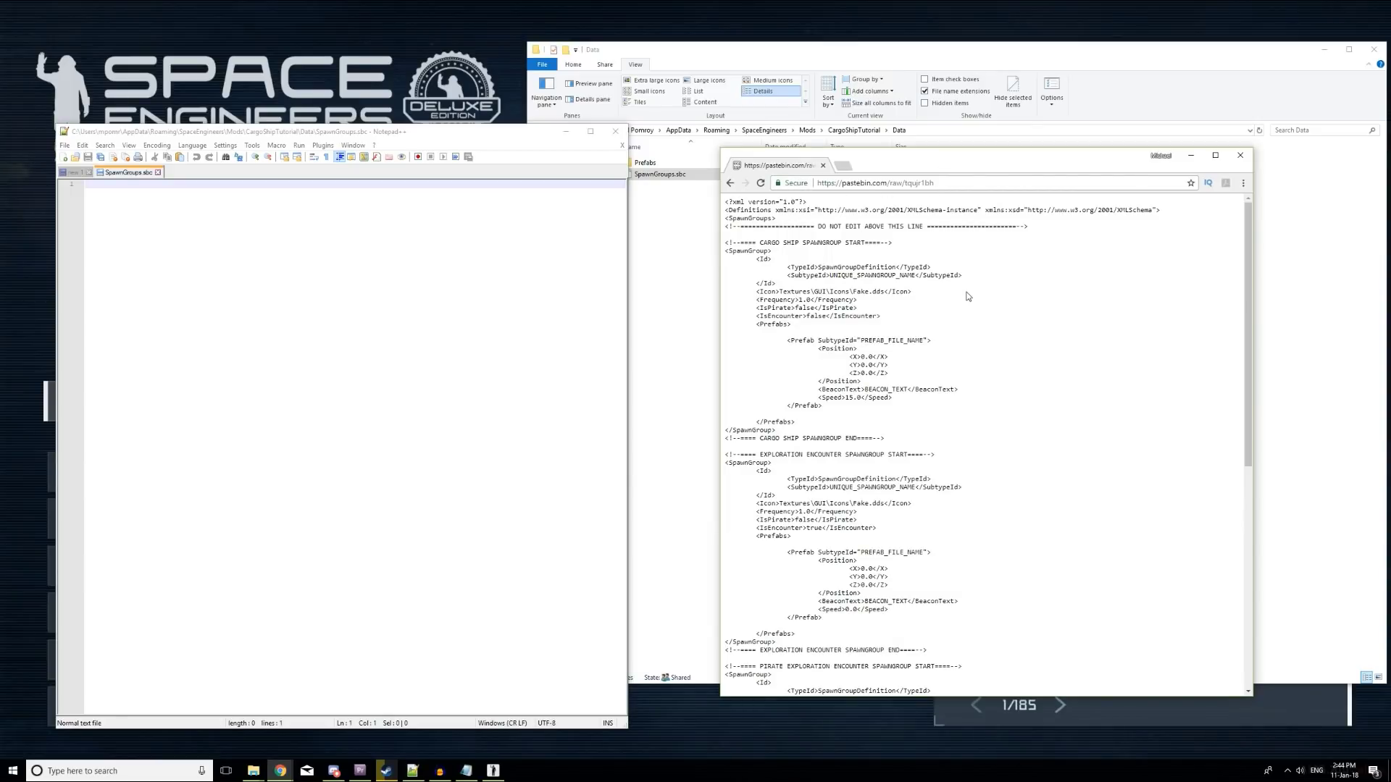
{"action": "key", "text": "ctrl+a"}
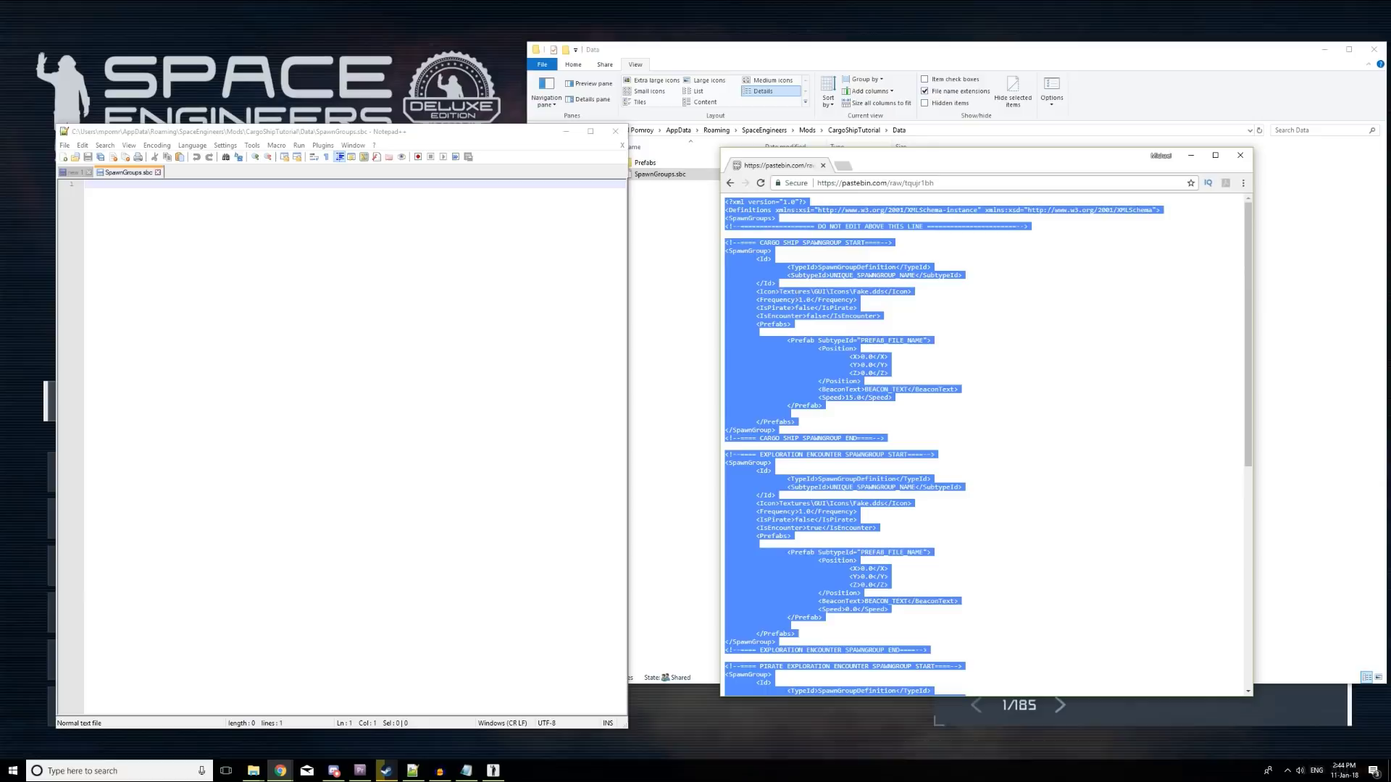
{"action": "key", "text": "ctrl+c"}
{"action": "left_click", "coordinate": [217, 199]}
{"action": "key", "text": "ctrl+v"}
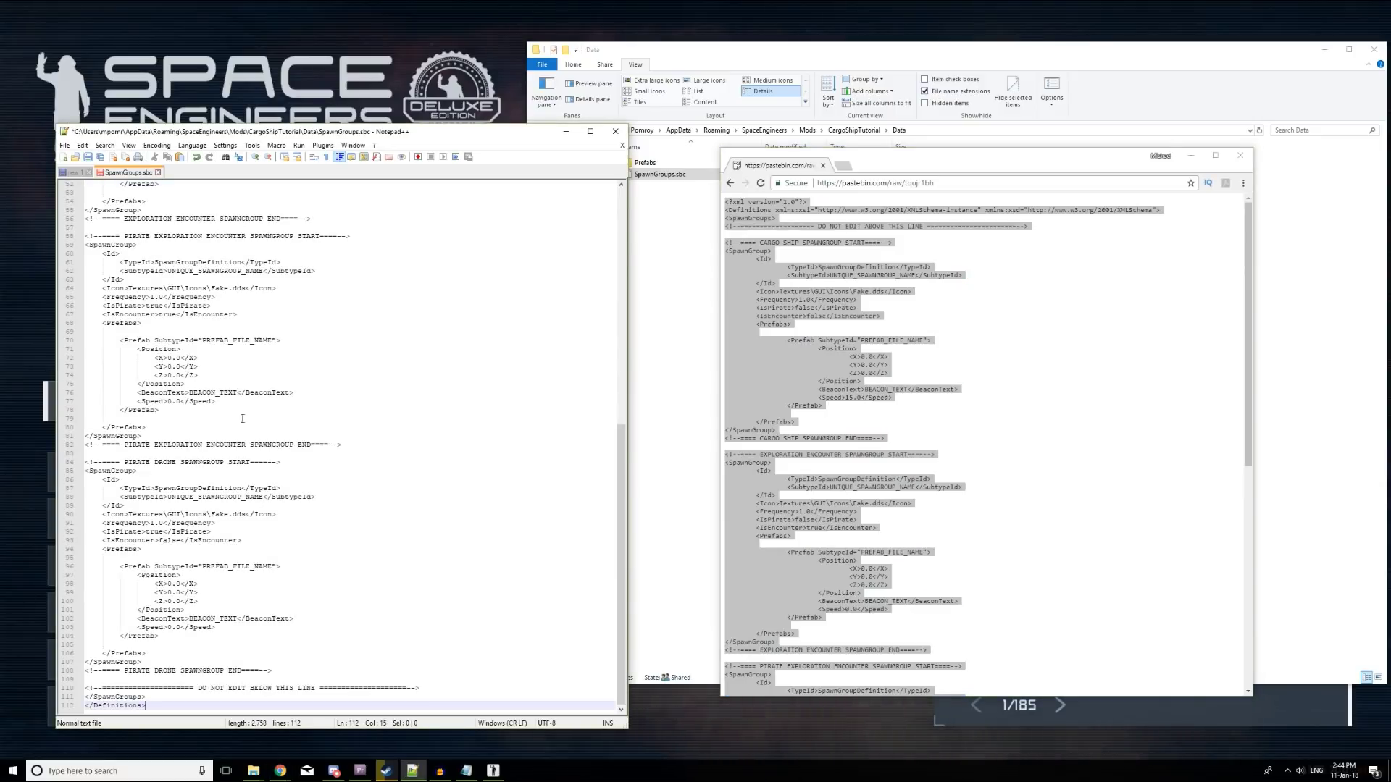
Step: Delete the exploration encounter, pirate exploration encounter and pirate drone spawn group sections, keeping only the cargo ship section
{"action": "scroll", "coordinate": [223, 562], "scroll_direction": "up", "scroll_amount": 17}
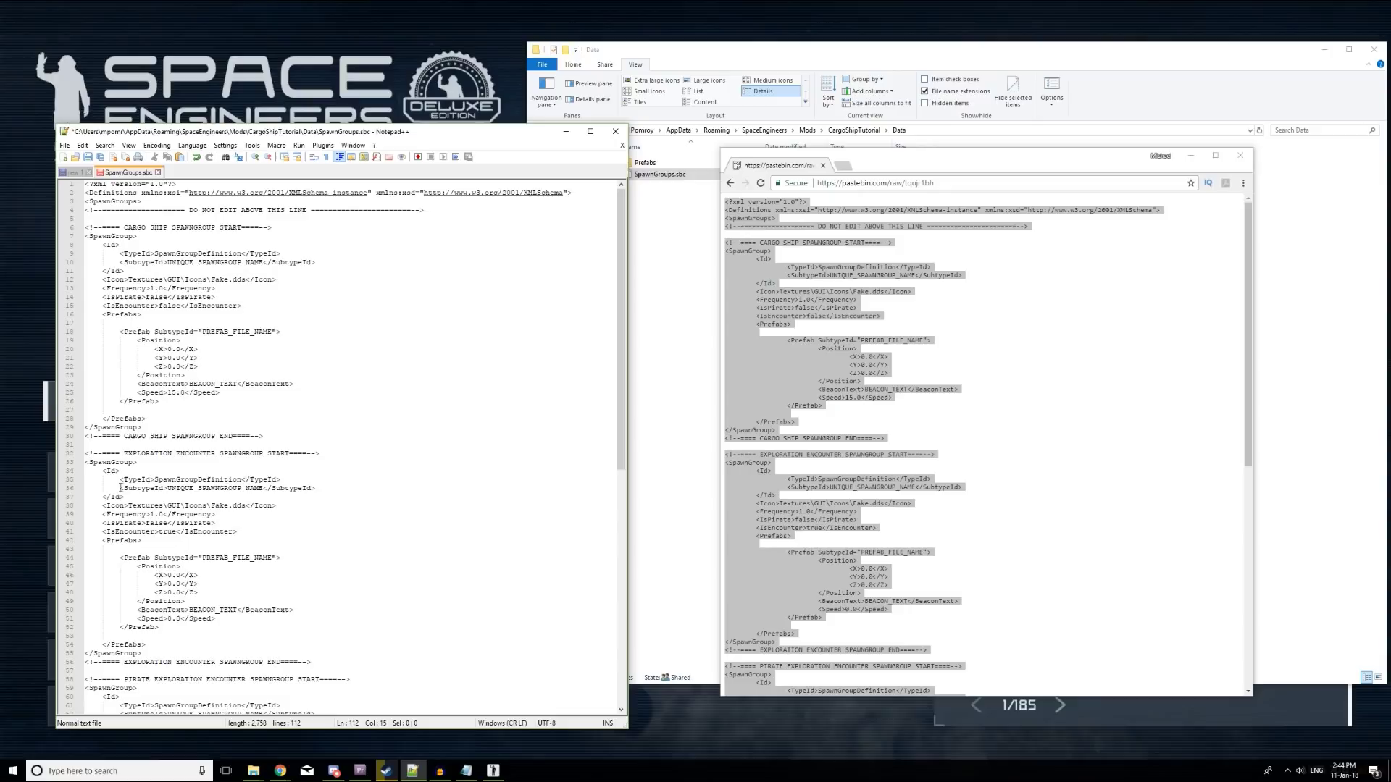
{"action": "scroll", "coordinate": [172, 466], "scroll_direction": "down", "scroll_amount": 20}
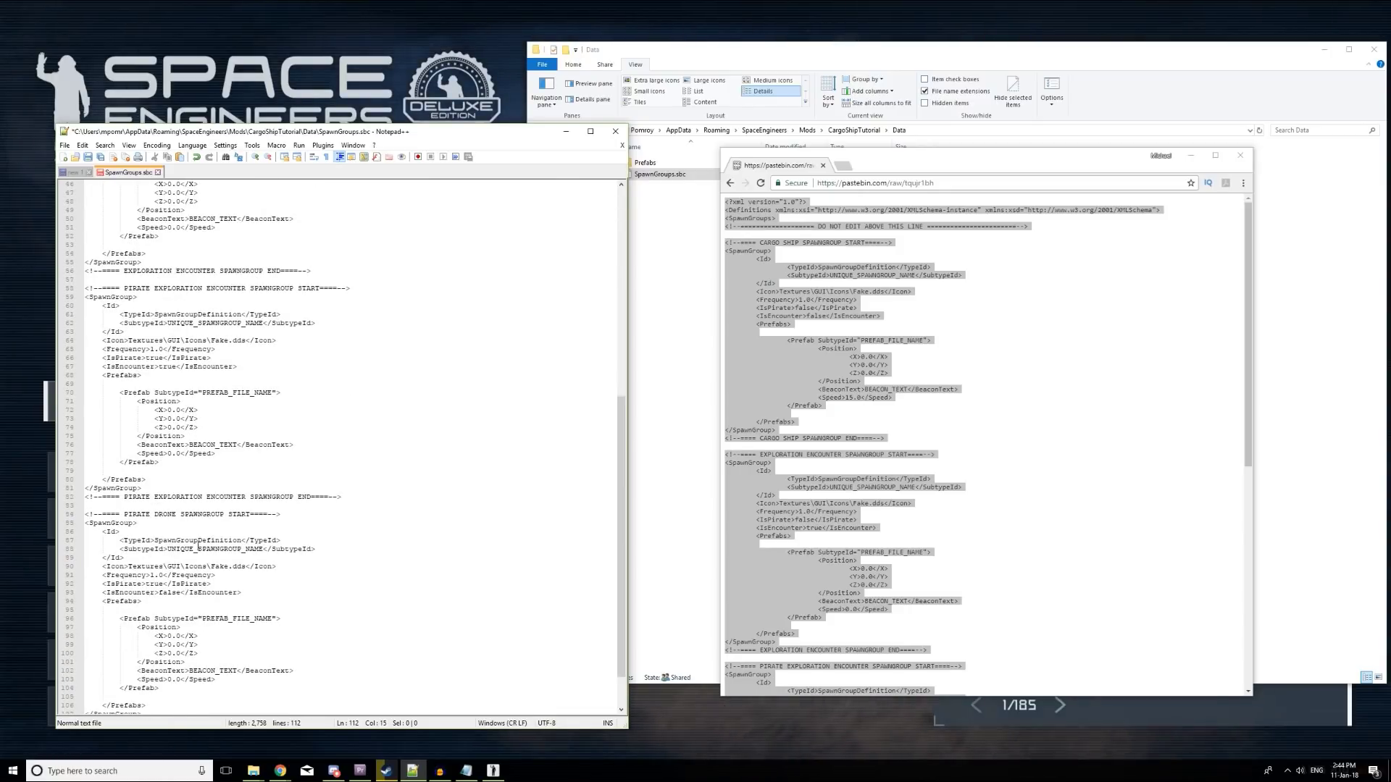
{"action": "scroll", "coordinate": [187, 495], "scroll_direction": "up", "scroll_amount": 20}
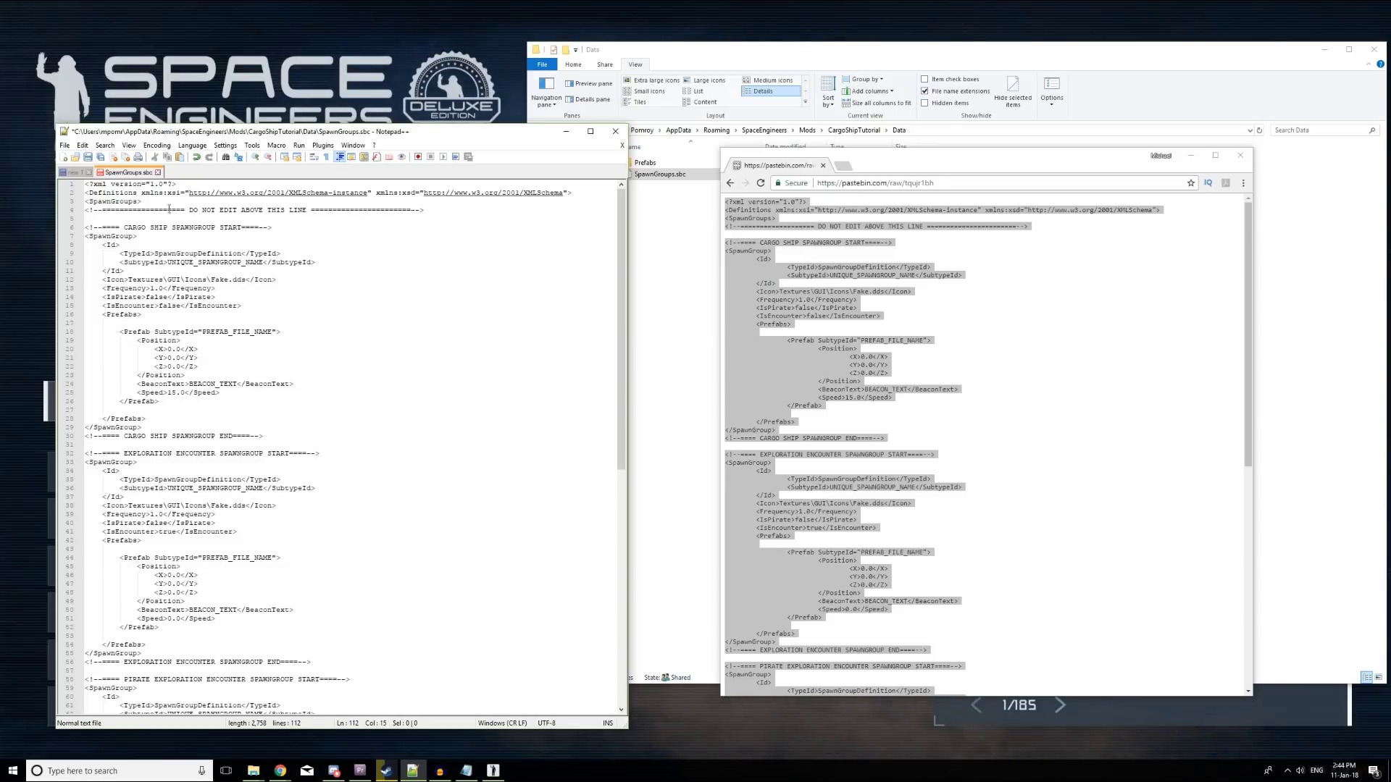
{"action": "left_click_drag", "start_coordinate": [157, 447], "coordinate": [268, 679]}
{"action": "scroll", "coordinate": [174, 493], "scroll_direction": "down", "scroll_amount": 17}
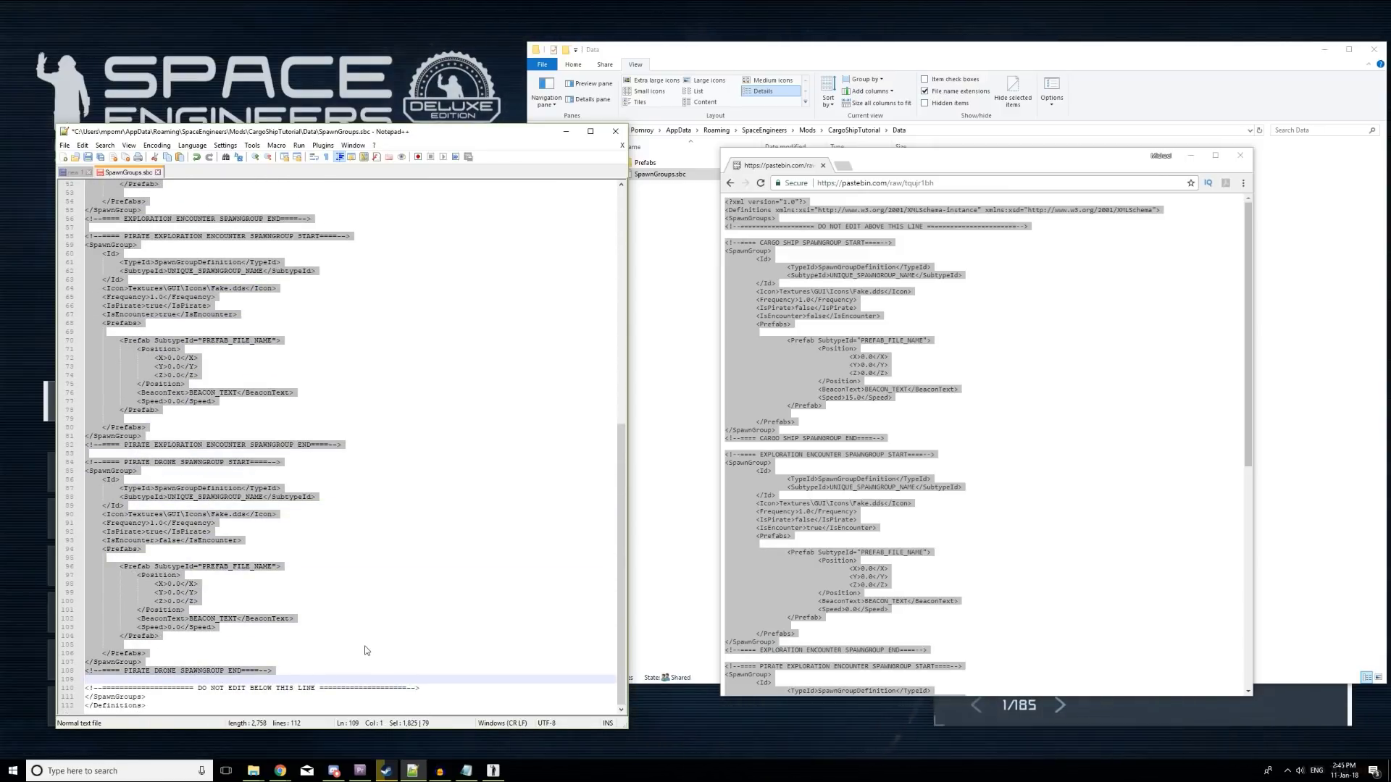
{"action": "key", "text": "Delete"}
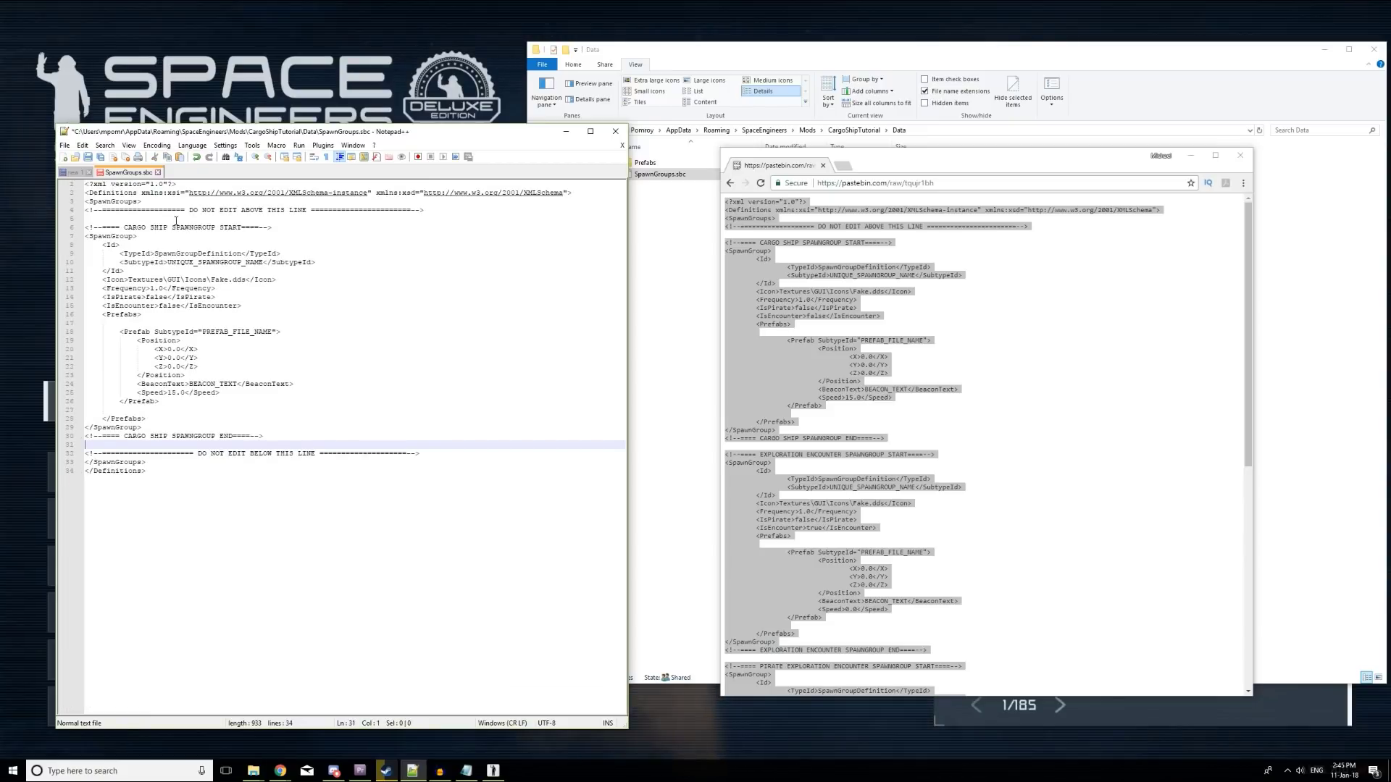
Step: Set the syntax highlighting language of SpawnGroups.sbc to XML and save the file
{"action": "left_click", "coordinate": [205, 384]}
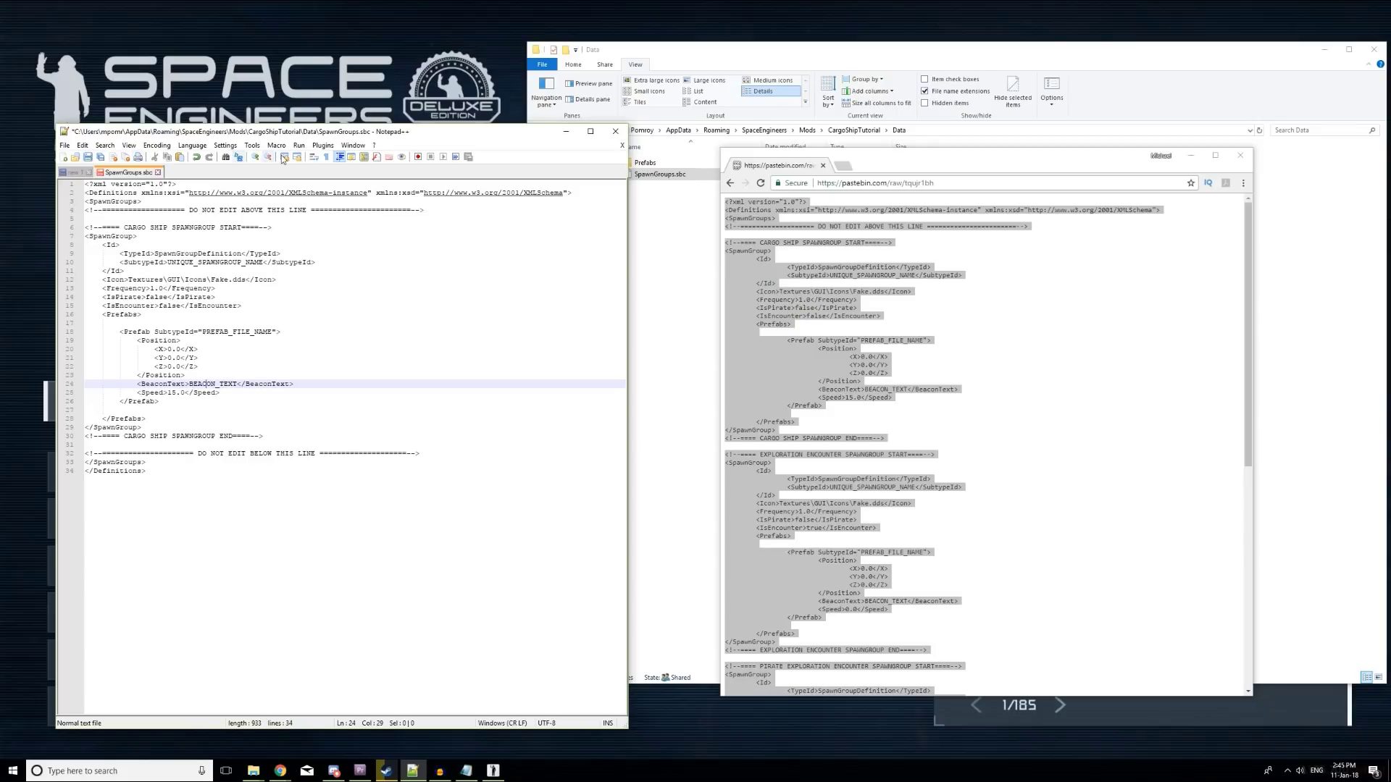
{"action": "left_click", "coordinate": [191, 145]}
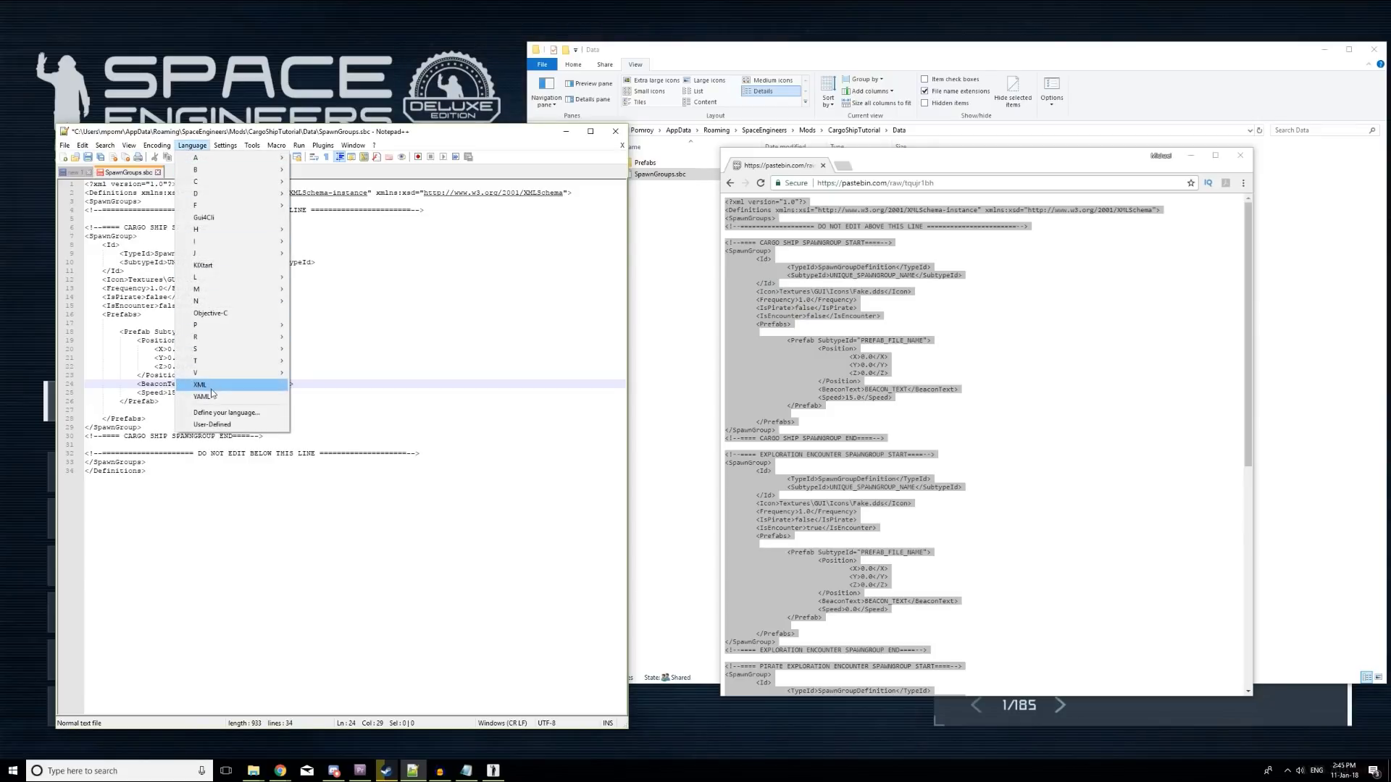
{"action": "left_click", "coordinate": [208, 389]}
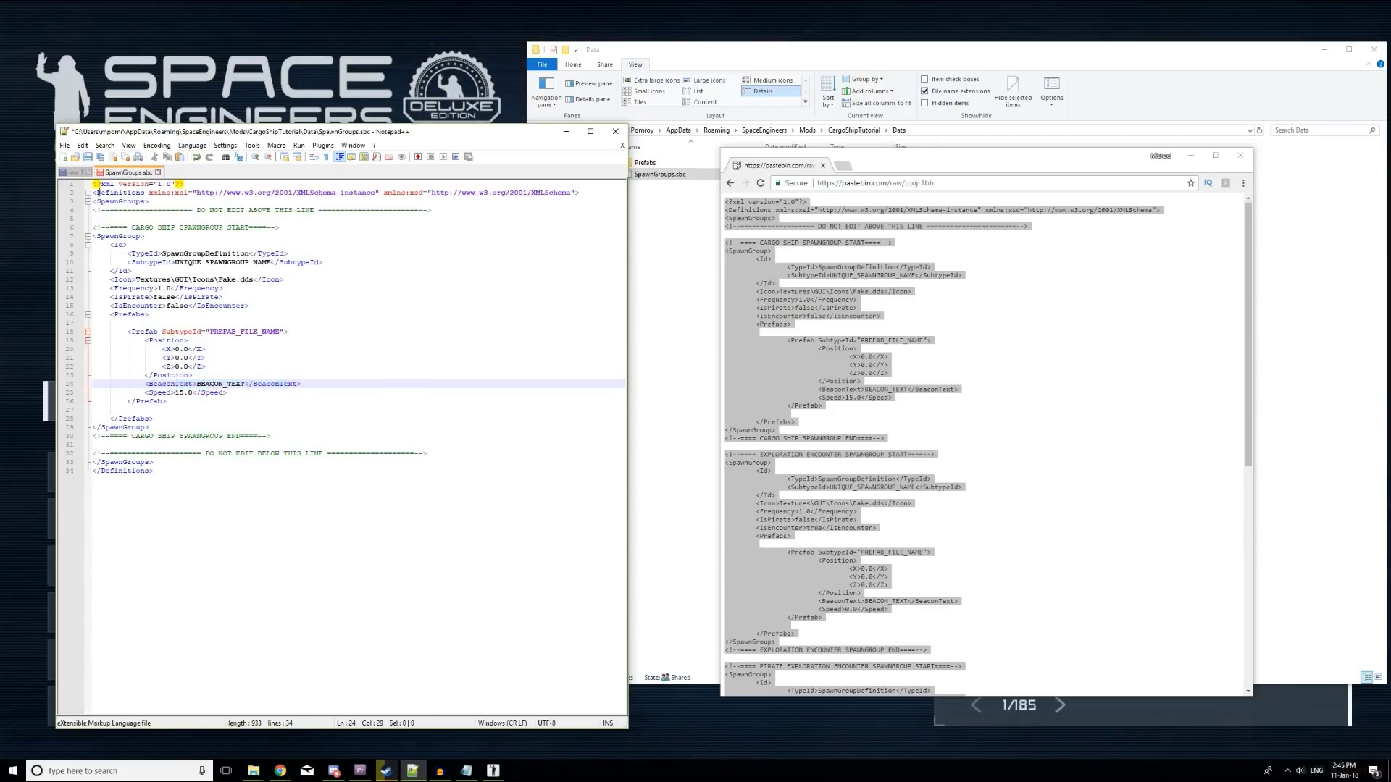
{"action": "left_click", "coordinate": [85, 161]}
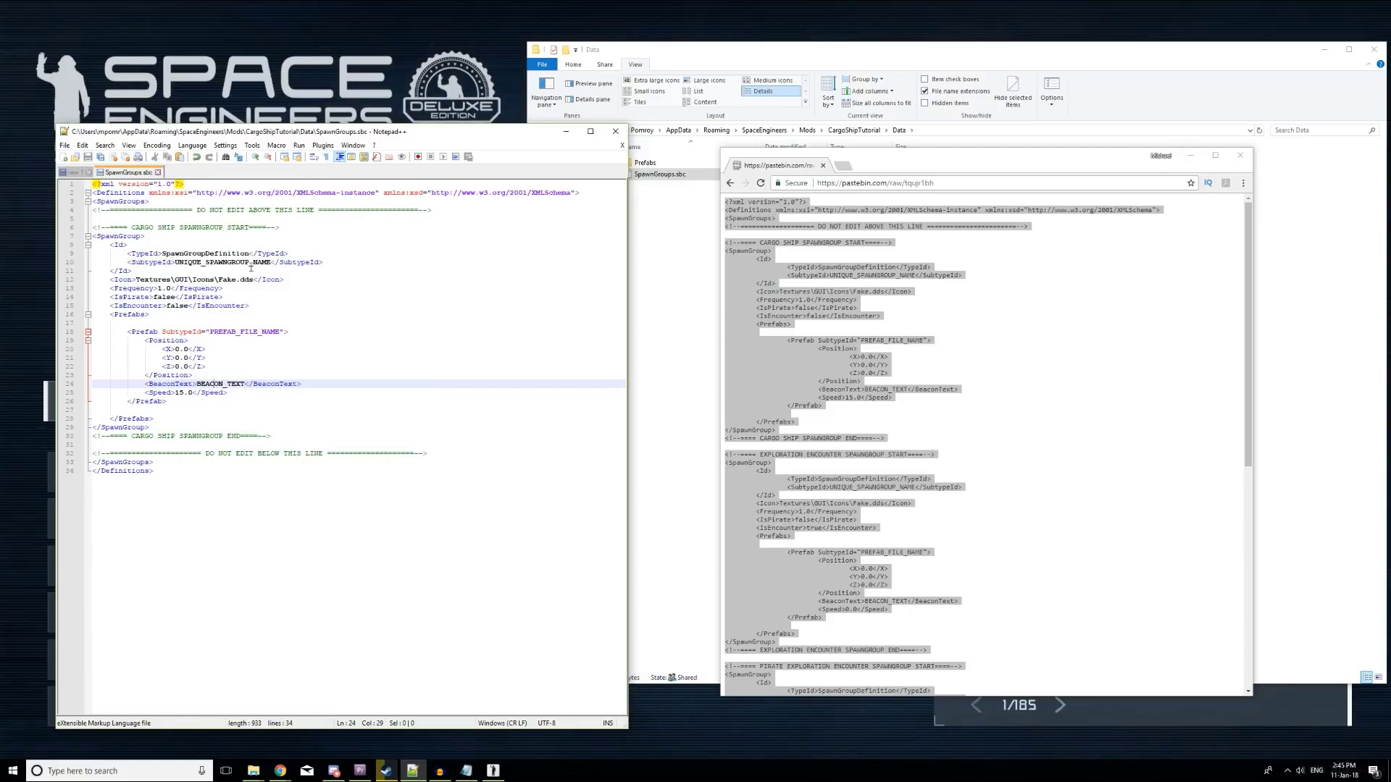
Step: Minimize the browser and open the mod's Prefabs folder in File Explorer to view the prefab file name
{"action": "left_click", "coordinate": [1190, 155]}
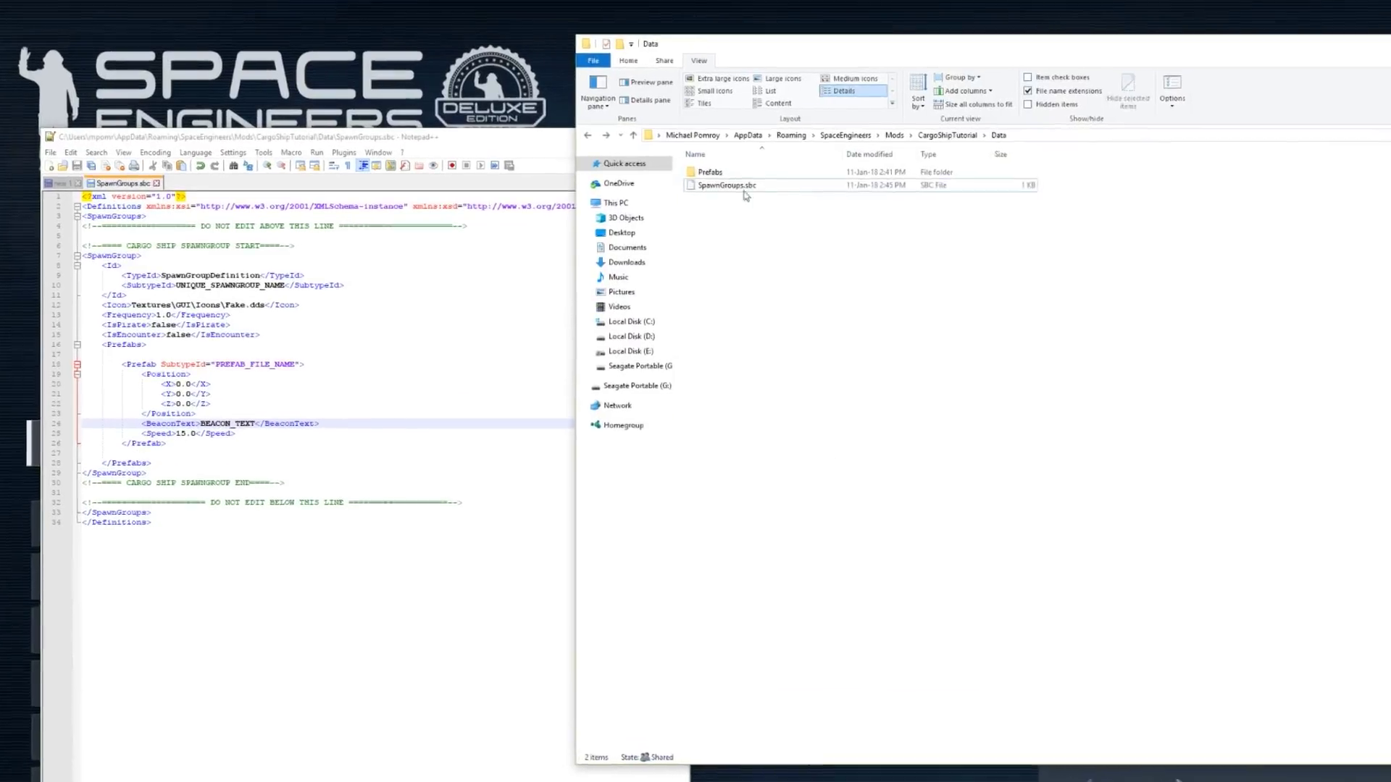
{"action": "double_click", "coordinate": [710, 171]}
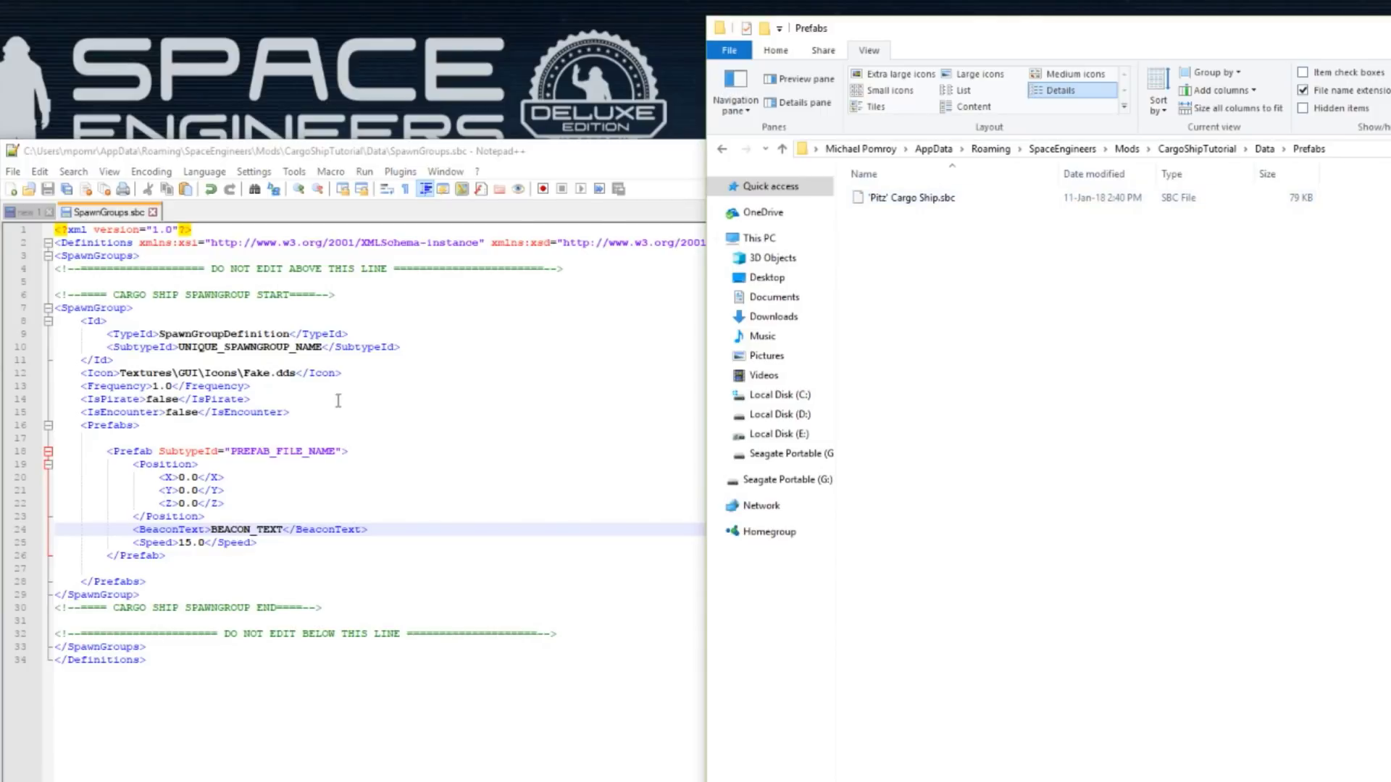
Step: Replace the UNIQUE_SPAWNGROUP_NAME placeholder in the spawn group's SubtypeId with PitzCargoShip
{"action": "left_click", "coordinate": [178, 334]}
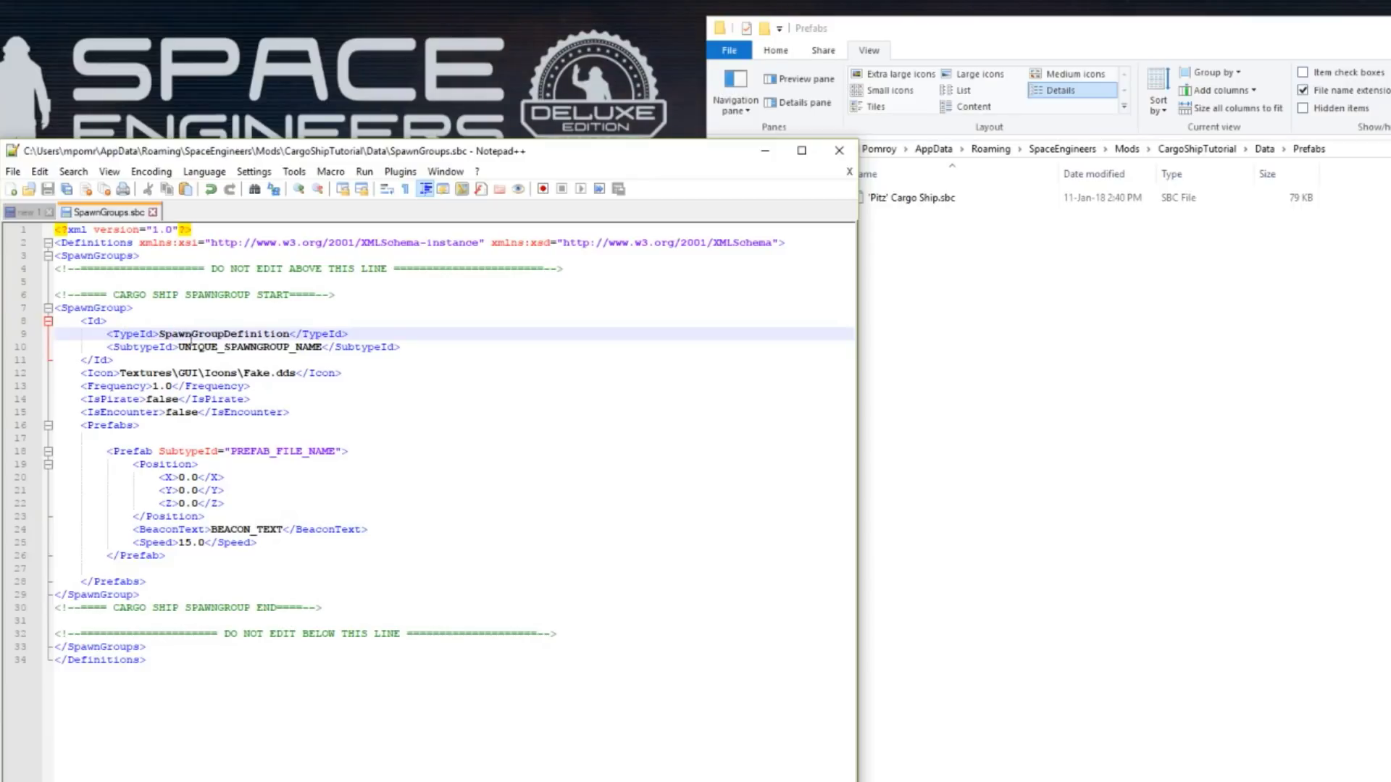
{"action": "left_click", "coordinate": [179, 347]}
{"action": "key", "text": "Delete"}
{"action": "key", "text": "Delete"}
{"action": "key", "text": "Delete"}
{"action": "key", "text": "Delete"}
{"action": "key", "text": "Delete"}
{"action": "key", "text": "Delete"}
{"action": "key", "text": "Delete"}
{"action": "key", "text": "Delete"}
{"action": "key", "text": "Delete"}
{"action": "key", "text": "Delete"}
{"action": "key", "text": "Delete"}
{"action": "key", "text": "Delete"}
{"action": "key", "text": "Delete"}
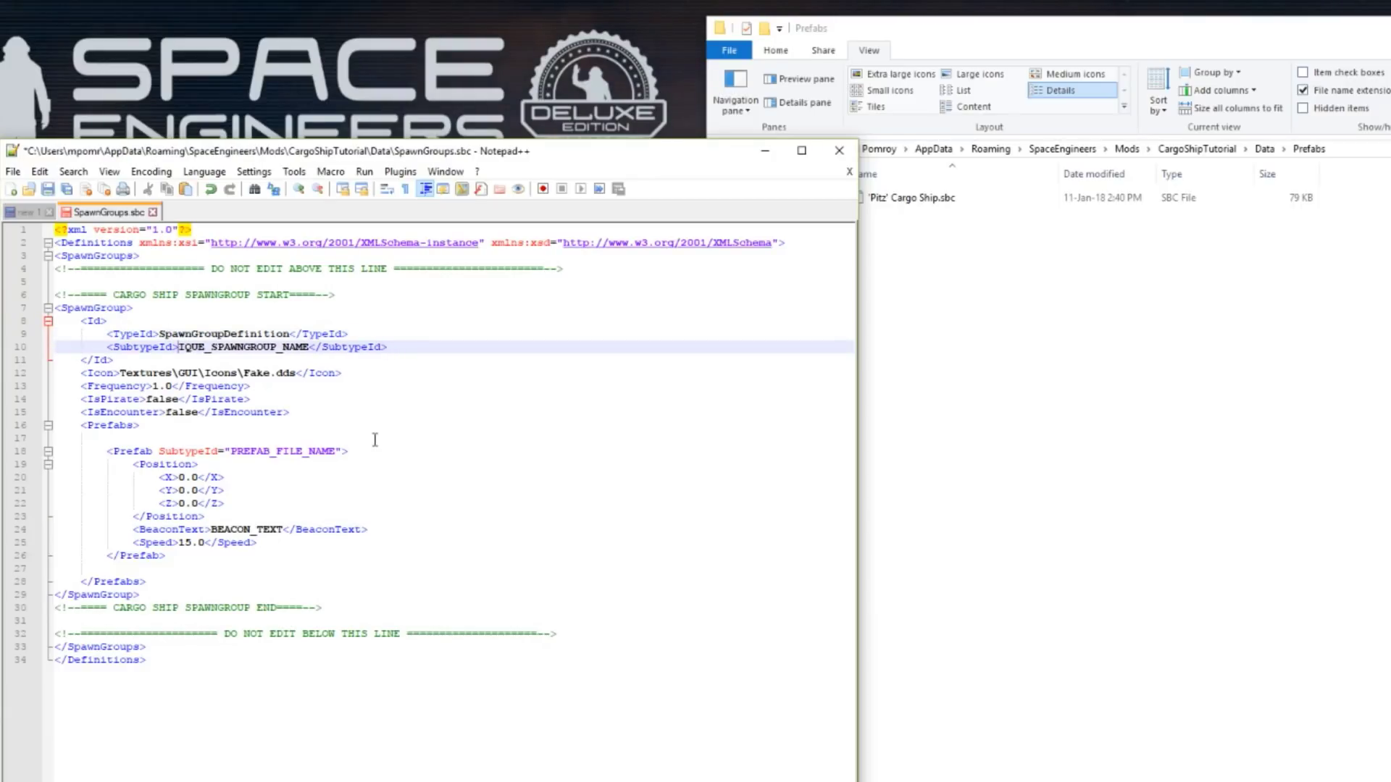
{"action": "key", "text": "Delete"}
{"action": "key", "text": "Delete"}
{"action": "key", "text": "Delete"}
{"action": "key", "text": "Delete"}
{"action": "key", "text": "Delete"}
{"action": "key", "text": "Delete"}
{"action": "key", "text": "Delete"}
{"action": "key", "text": "Delete"}
{"action": "key", "text": "Delete"}
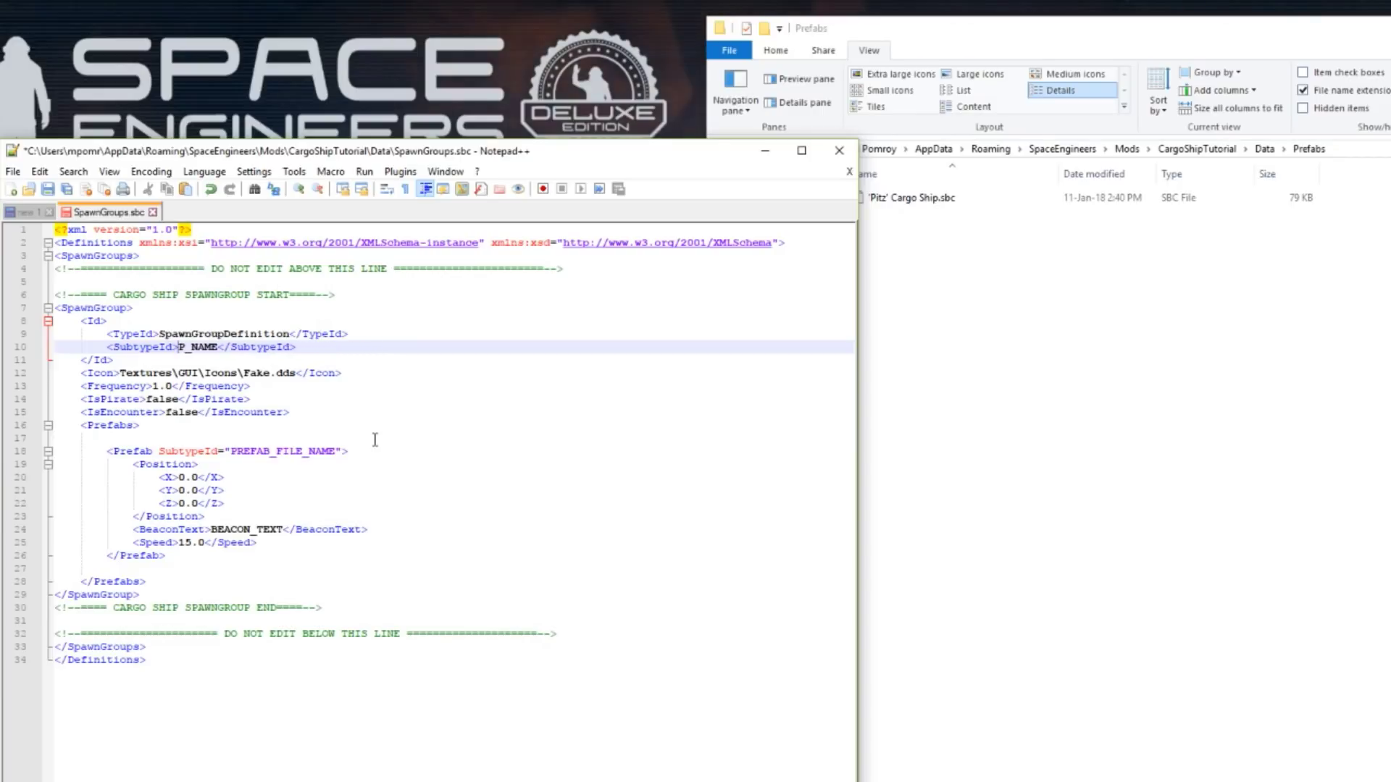
{"action": "type", "text": "PitzCargoShip"}
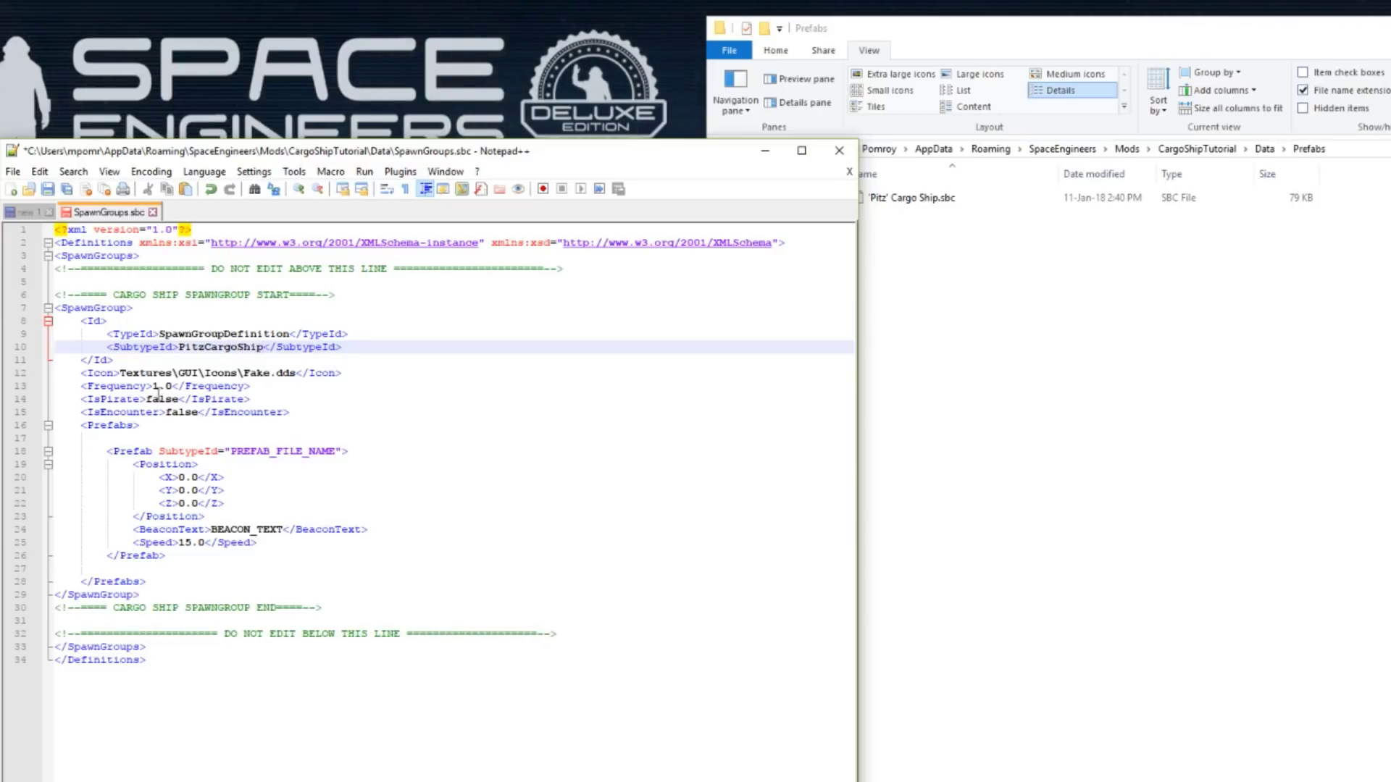
Step: Set the spawn group's Frequency value to 3.0
{"action": "left_click", "coordinate": [161, 386]}
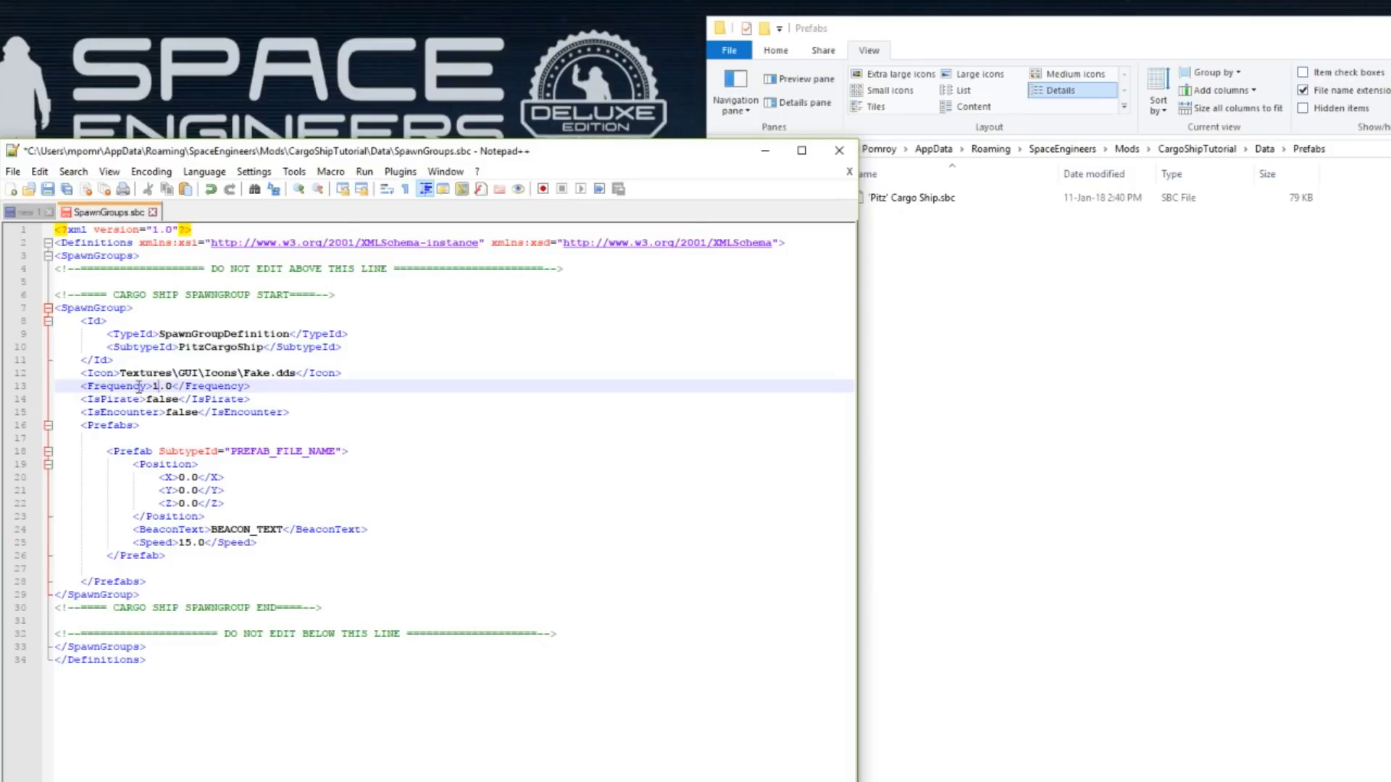
{"action": "key", "text": "BackSpace"}
{"action": "type", "text": "3"}
{"action": "left_click", "coordinate": [149, 399]}
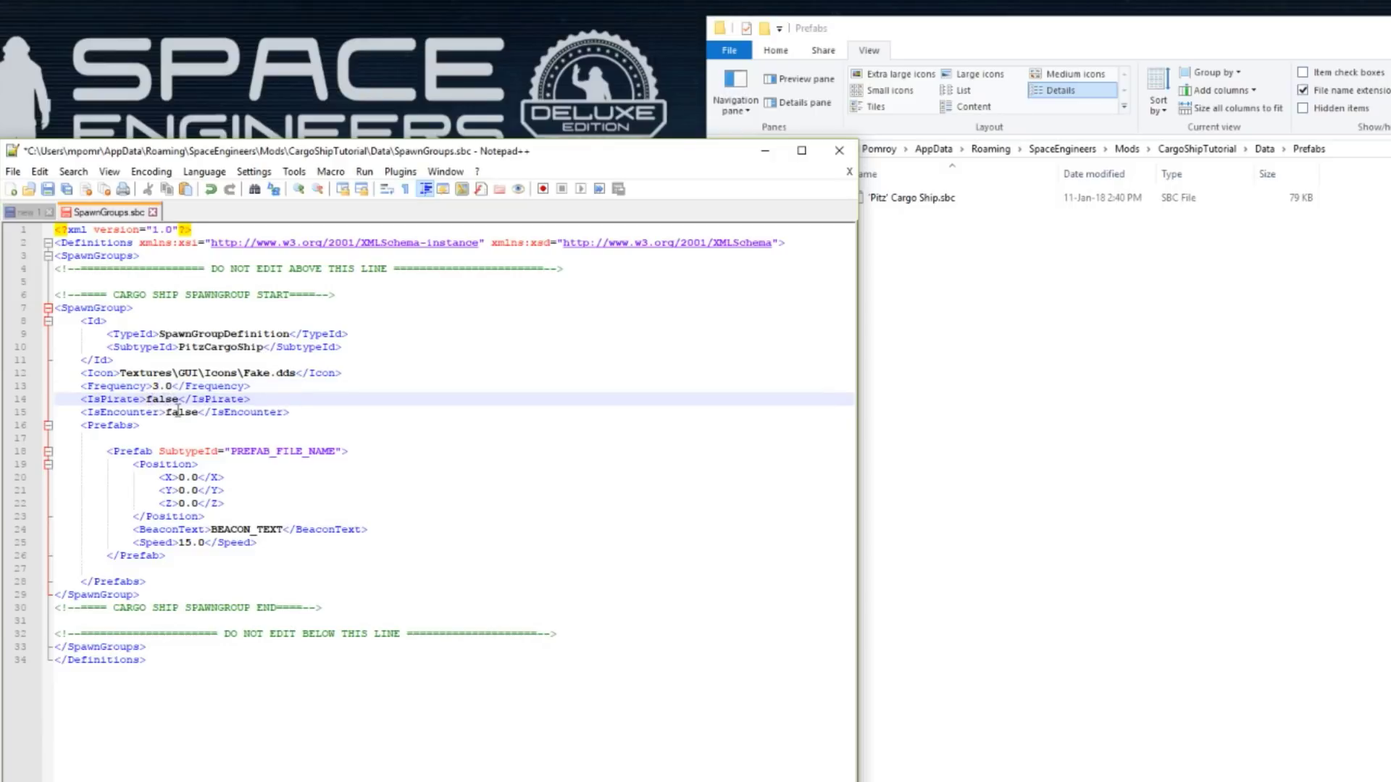
Step: Copy the prefab's file name without extension from the Prefabs folder and paste 'Pitz' Cargo Ship over the PREFAB_FILE_NAME placeholder
{"action": "left_click", "coordinate": [234, 453]}
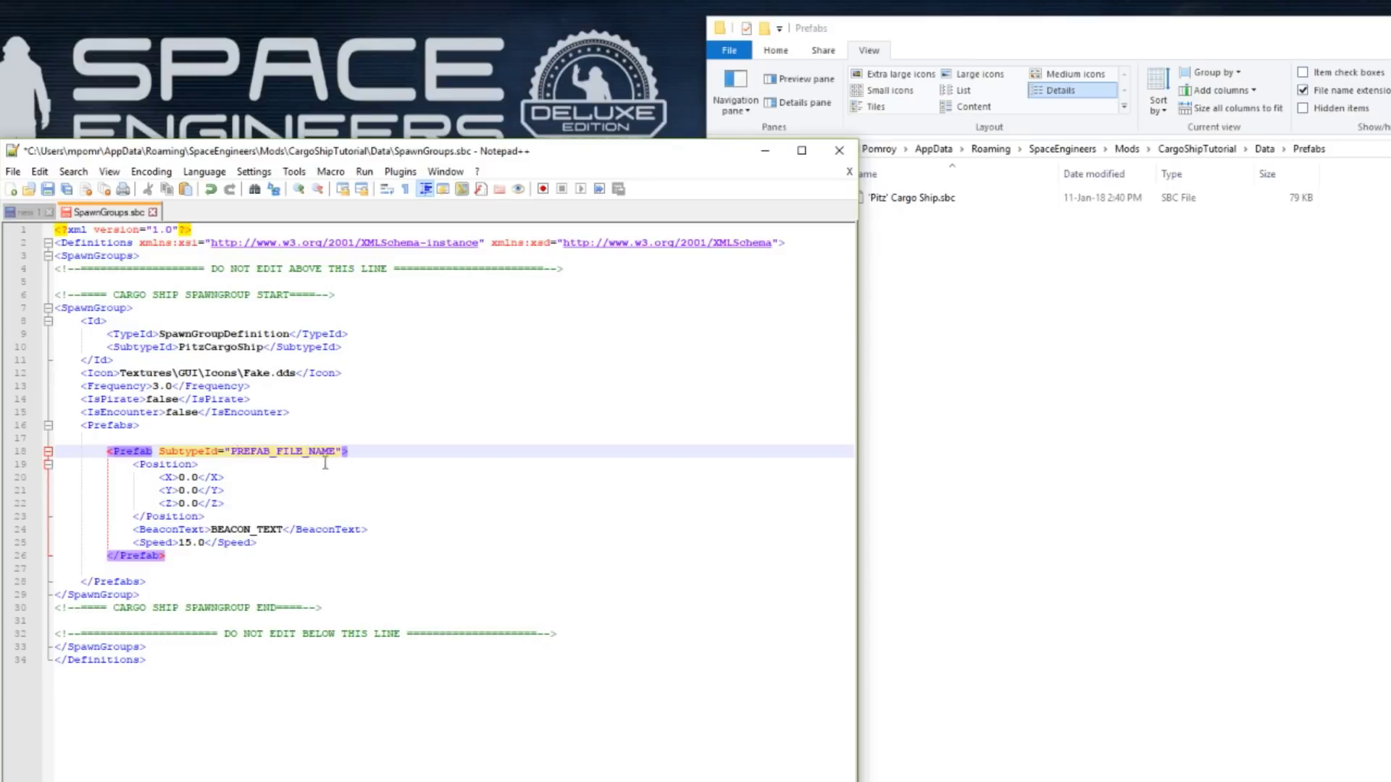
{"action": "left_click", "coordinate": [967, 252]}
{"action": "left_click", "coordinate": [915, 206]}
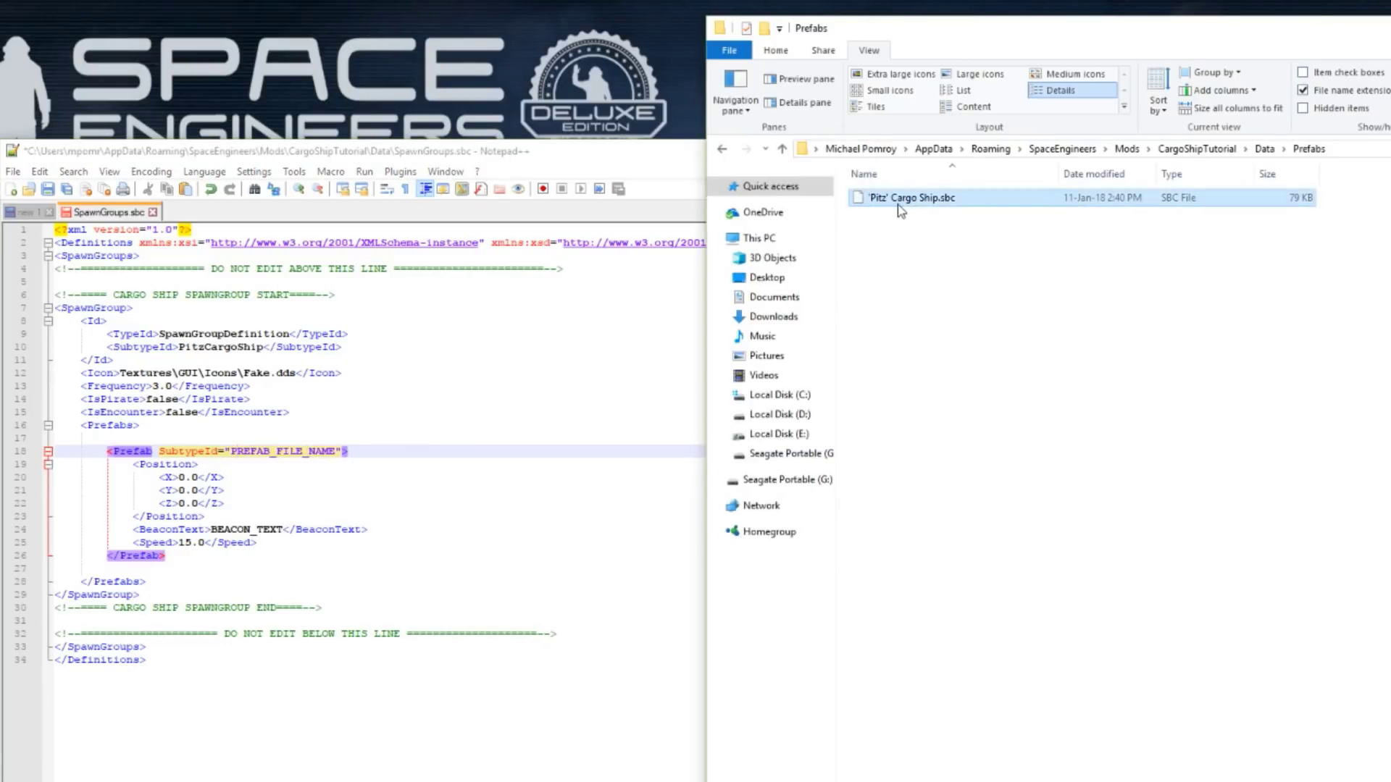
{"action": "left_click", "coordinate": [905, 201]}
{"action": "key", "text": "ctrl+c"}
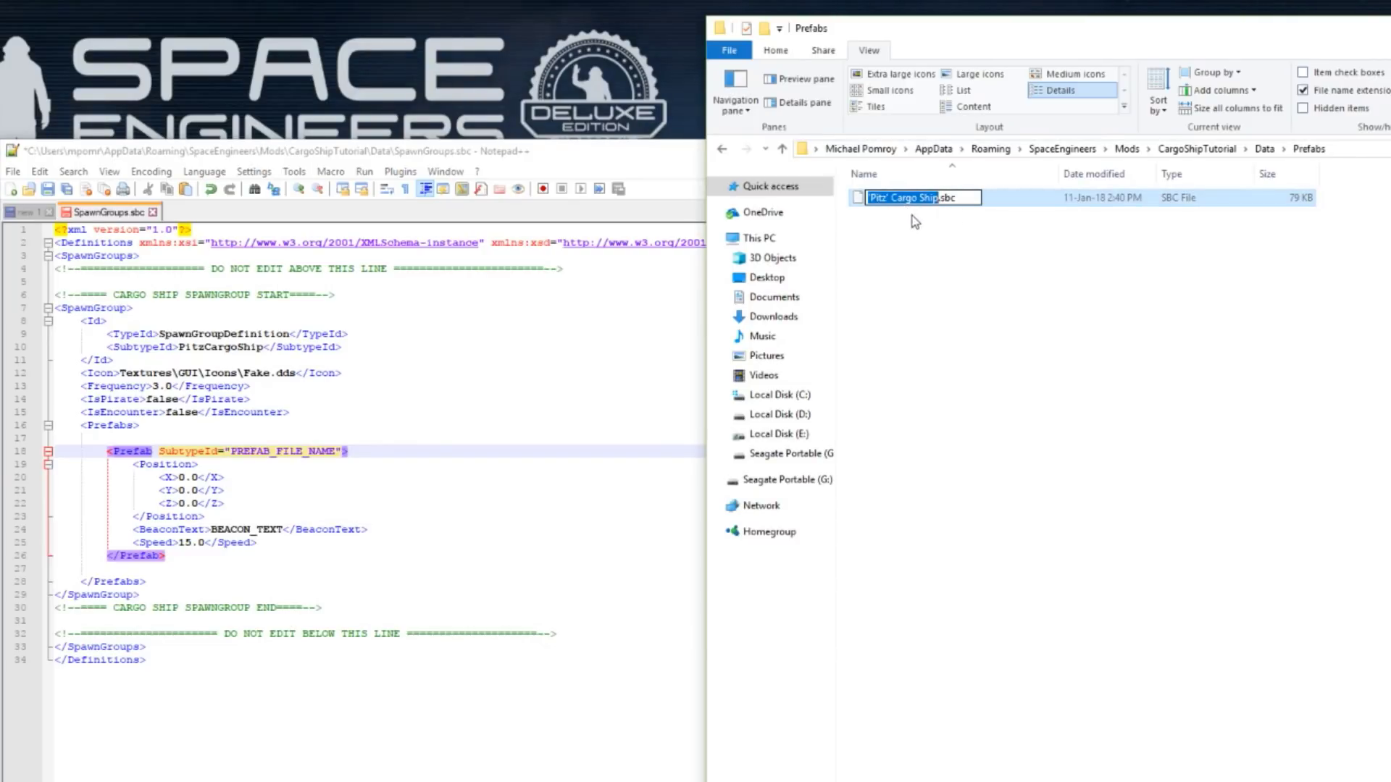
{"action": "left_click", "coordinate": [539, 384]}
{"action": "double_click", "coordinate": [251, 454]}
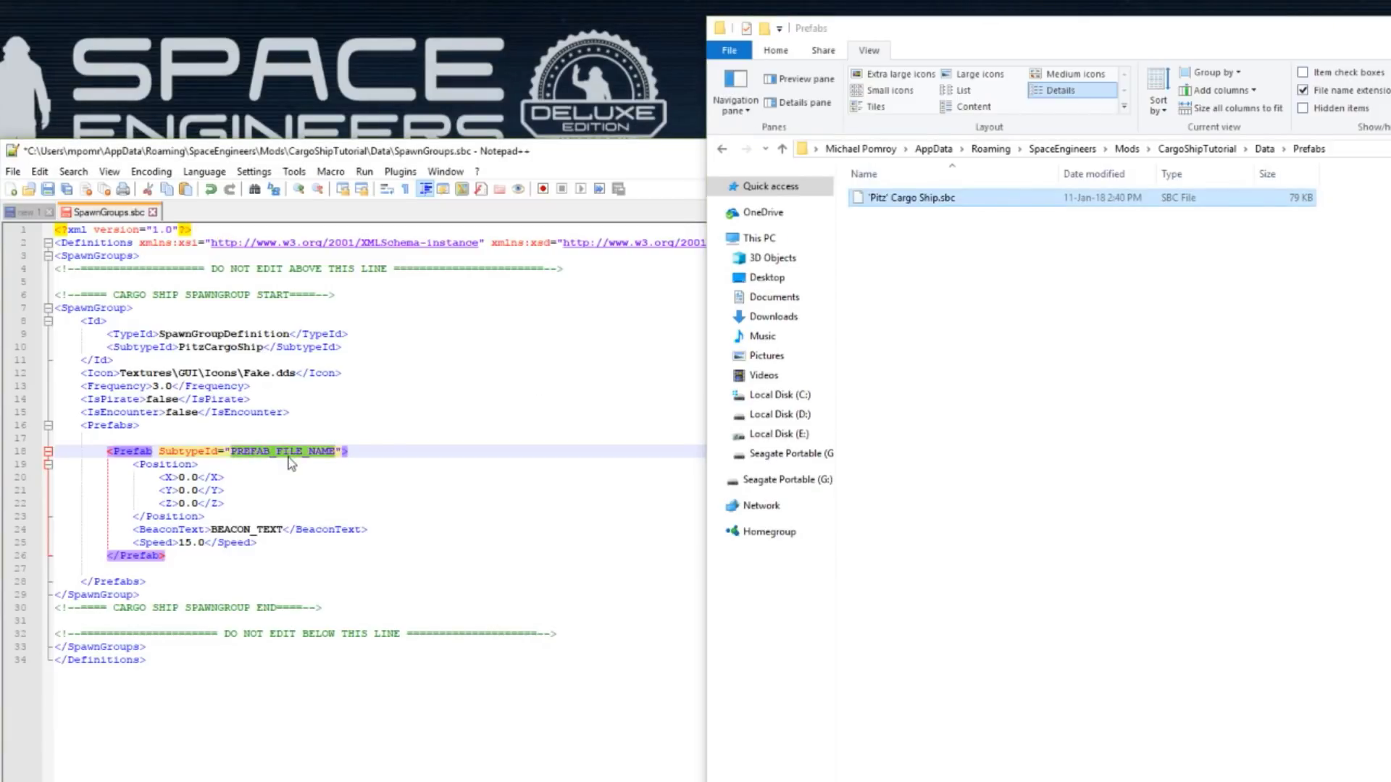
{"action": "key", "text": "ctrl+v"}
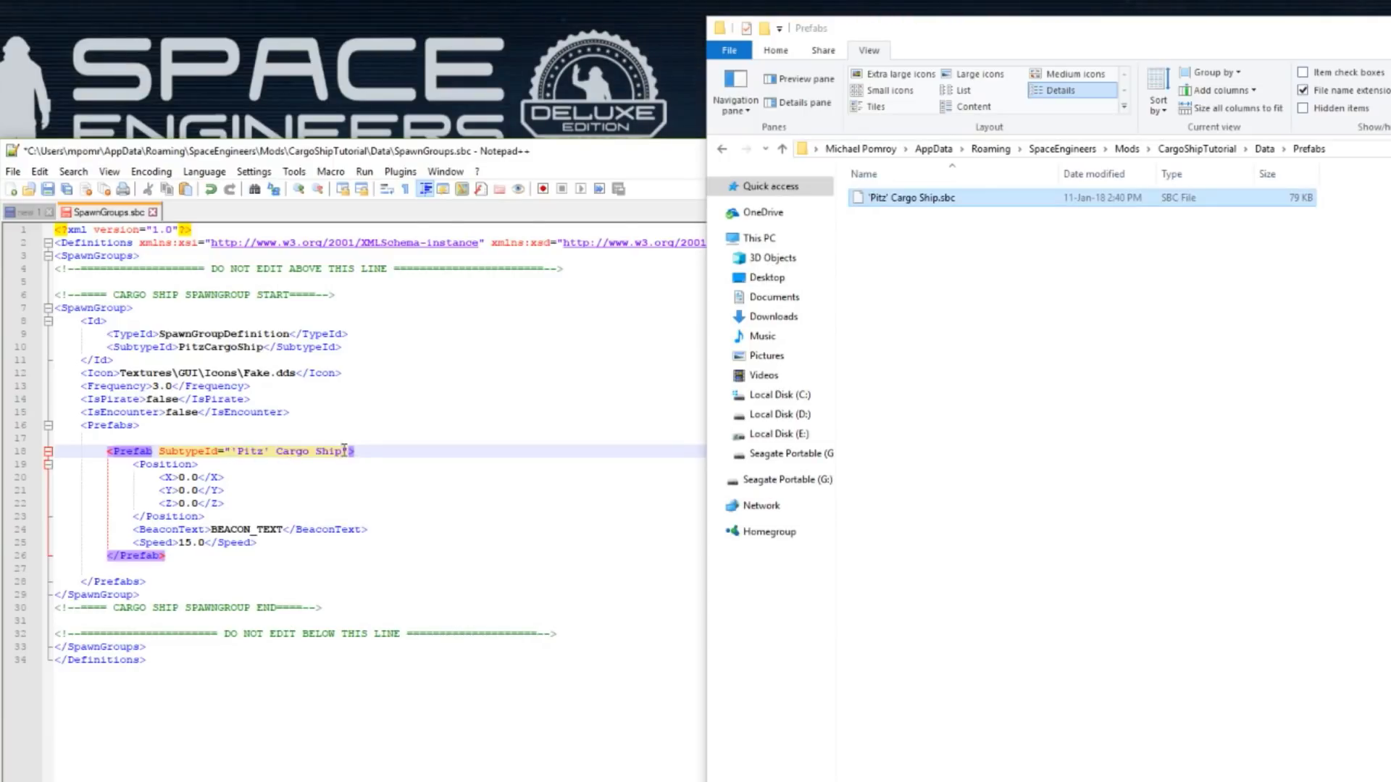
Step: Set the prefab's BeaconText to Pitz and its Speed to 25.0
{"action": "left_click", "coordinate": [210, 531]}
{"action": "key", "text": "Delete"}
{"action": "key", "text": "Delete"}
{"action": "key", "text": "Delete"}
{"action": "key", "text": "Delete"}
{"action": "key", "text": "Delete"}
{"action": "key", "text": "Delete"}
{"action": "key", "text": "Delete"}
{"action": "key", "text": "Delete"}
{"action": "key", "text": "Delete"}
{"action": "key", "text": "Delete"}
{"action": "key", "text": "Delete"}
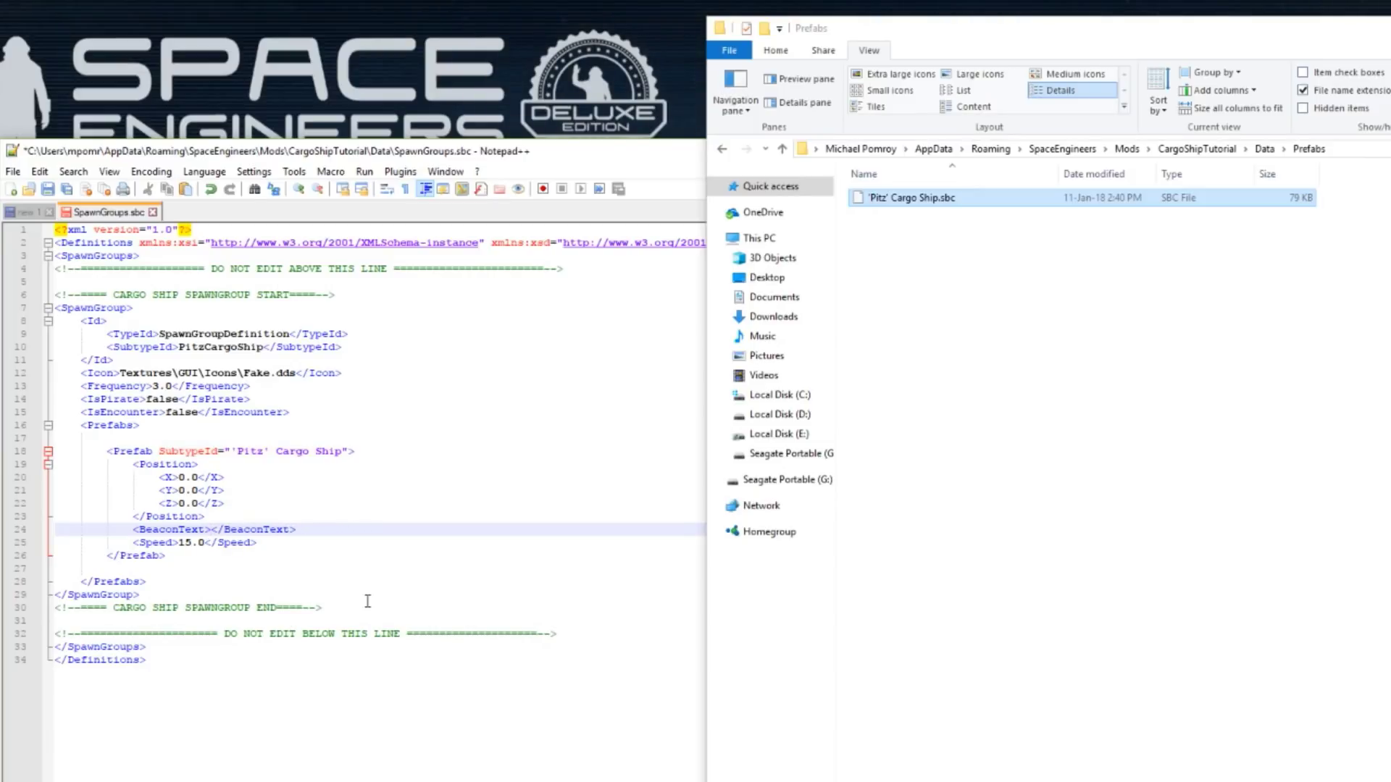
{"action": "type", "text": "Pitz"}
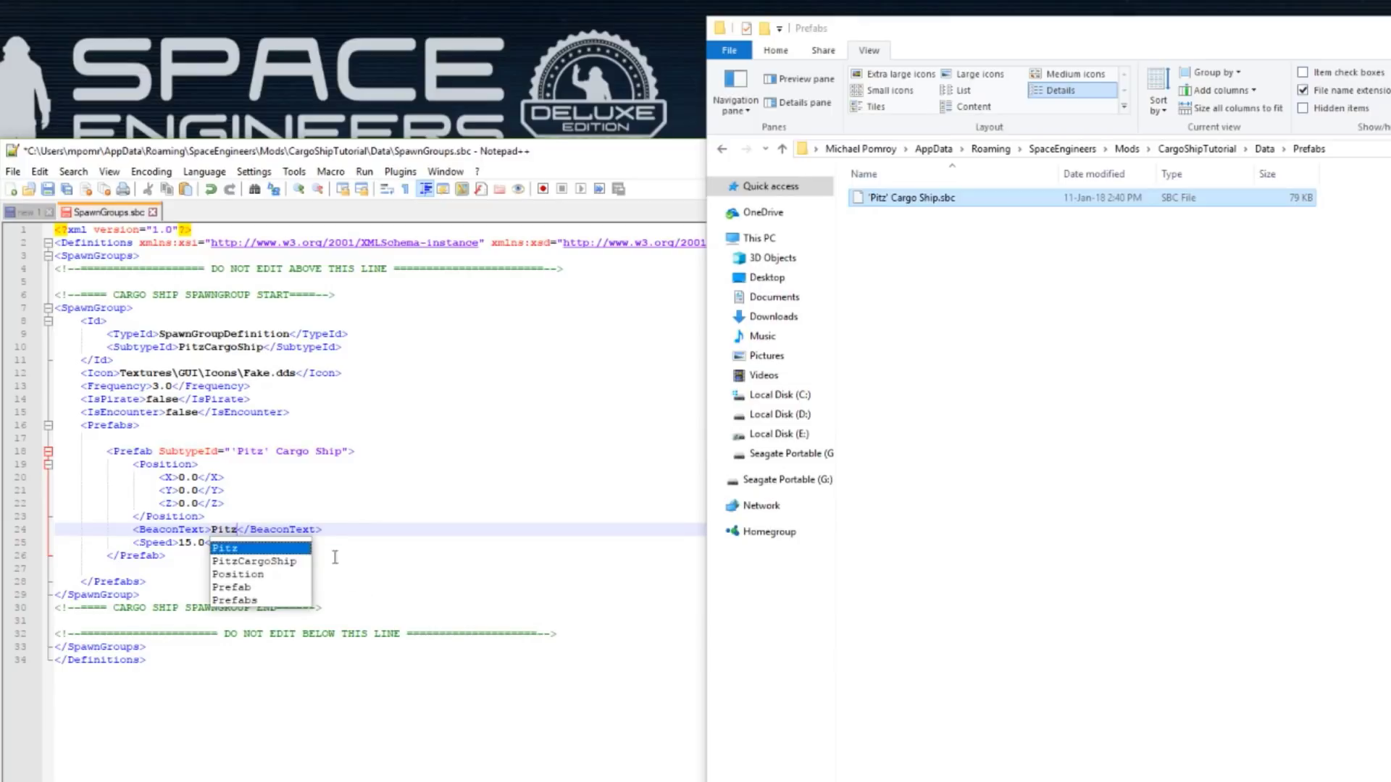
{"action": "left_click", "coordinate": [341, 517]}
{"action": "left_click", "coordinate": [180, 545]}
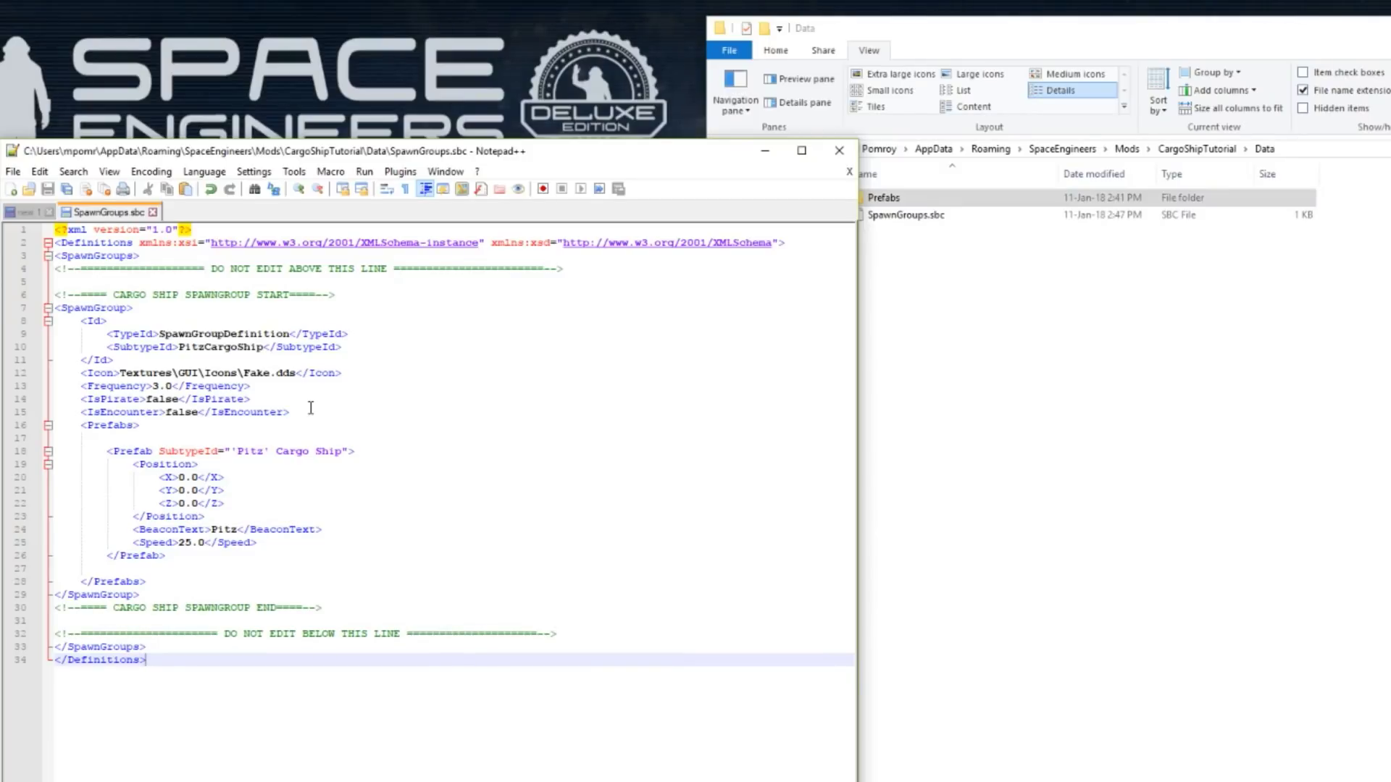
Step: Add the prefix (Atmo) to the spawn group's PitzCargoShip SubtypeId and save SpawnGroups.sbc
{"action": "left_click", "coordinate": [180, 346]}
{"action": "type", "text": "(Atmo"}
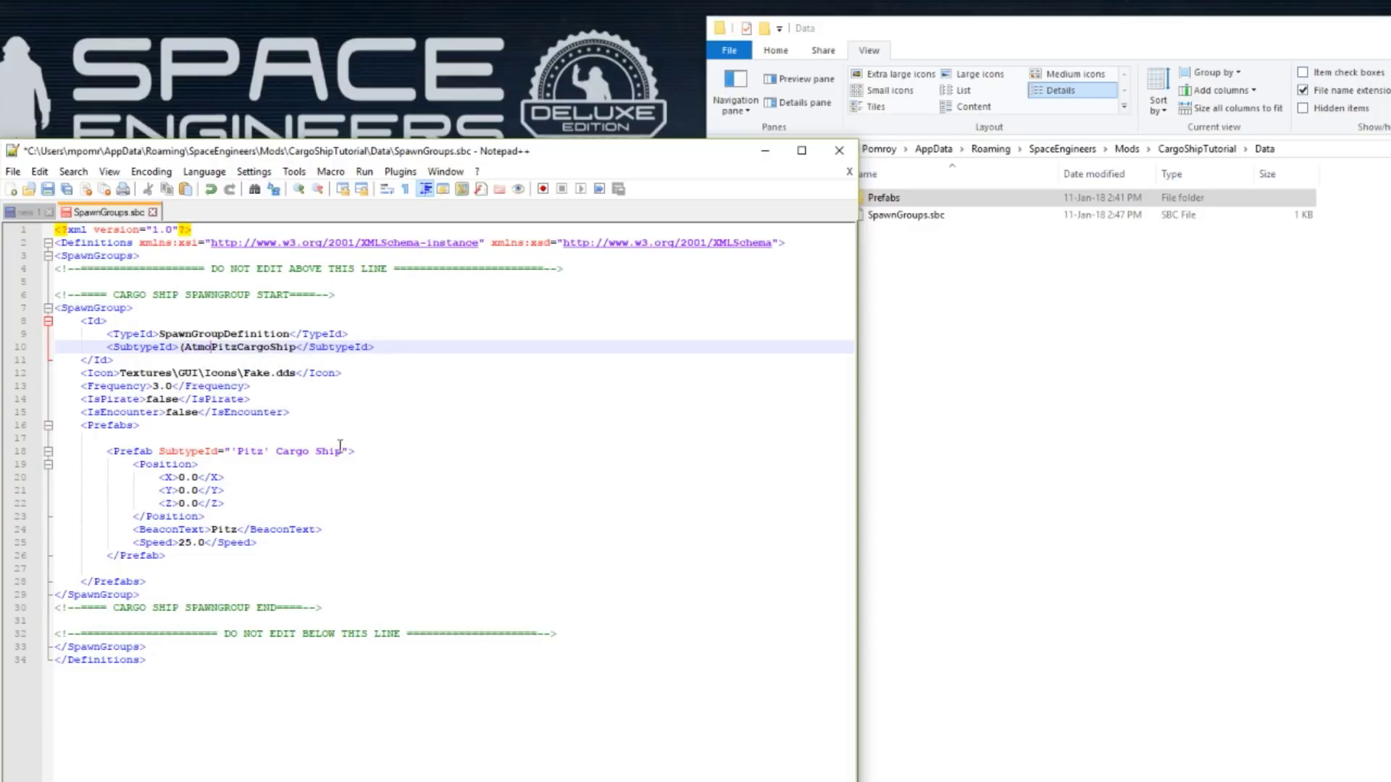
{"action": "type", "text": ")"}
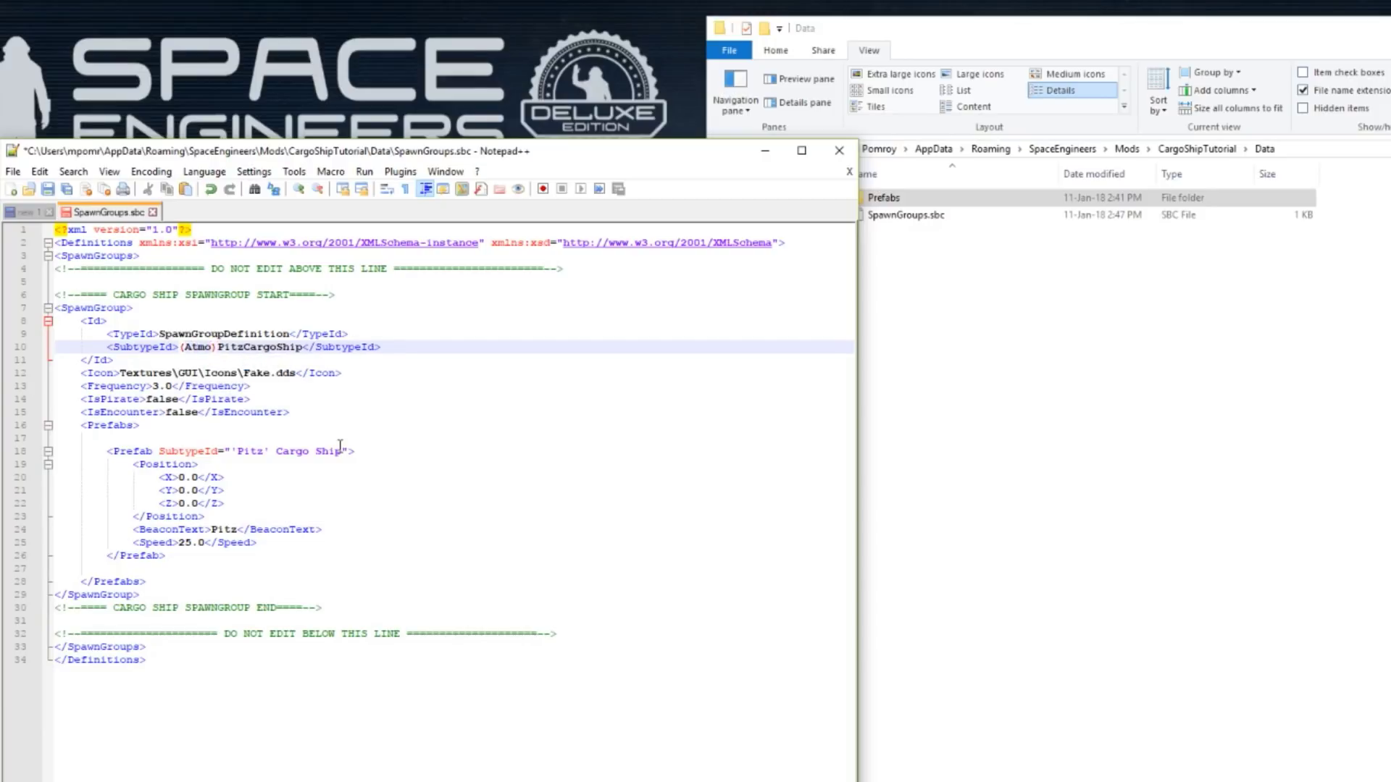
{"action": "left_click", "coordinate": [340, 448]}
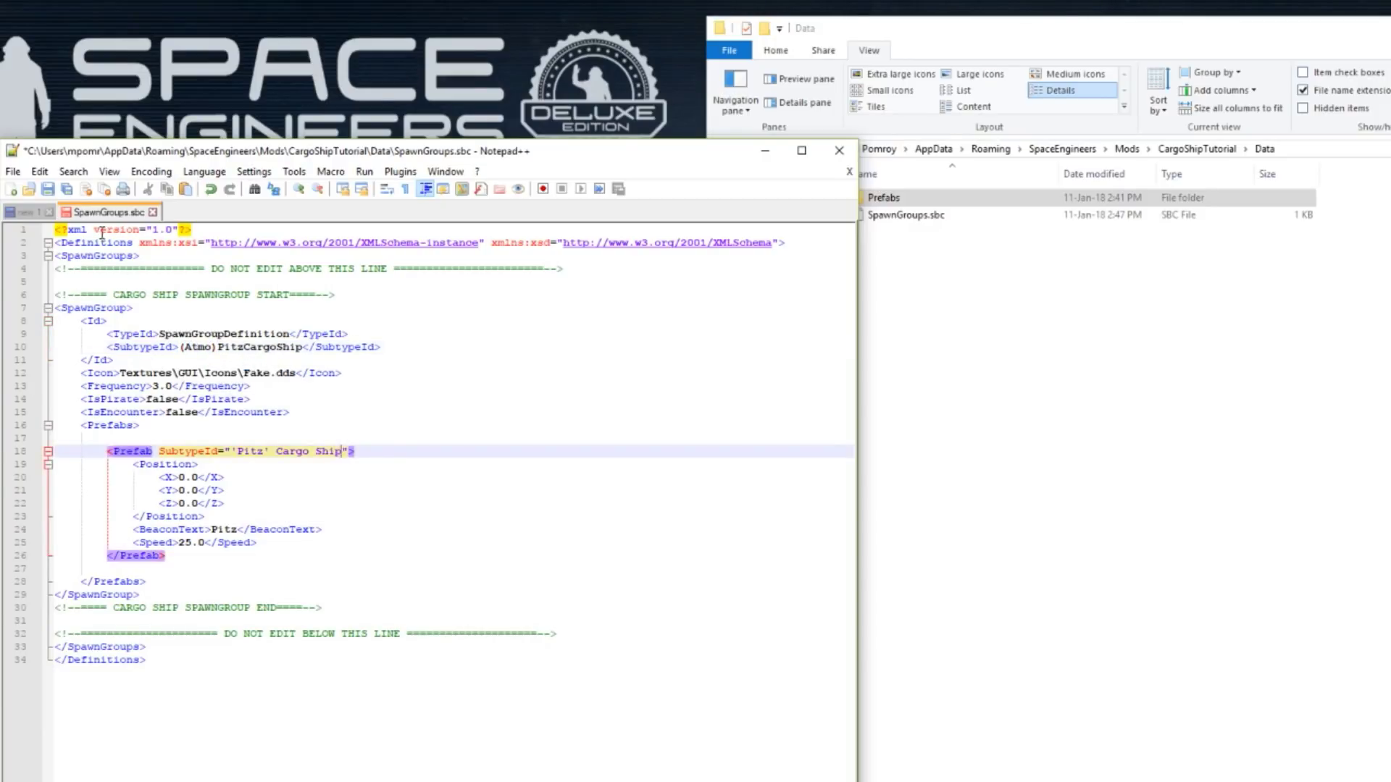
{"action": "left_click", "coordinate": [48, 192]}
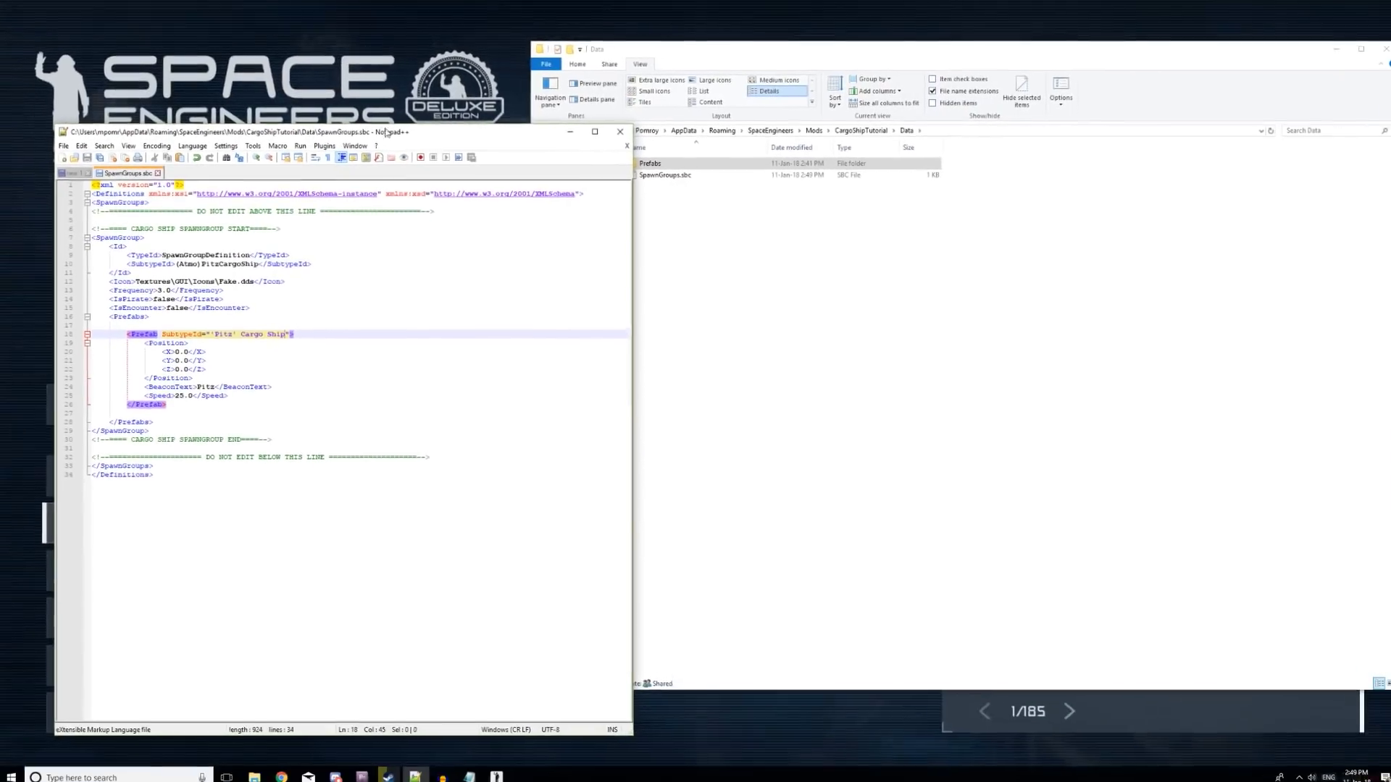
Step: Switch to Space Engineers and add the CargoShipTutorial mod to the active mods of the Planetary Cargo Ship Tutorial world
{"action": "left_click", "coordinate": [388, 96]}
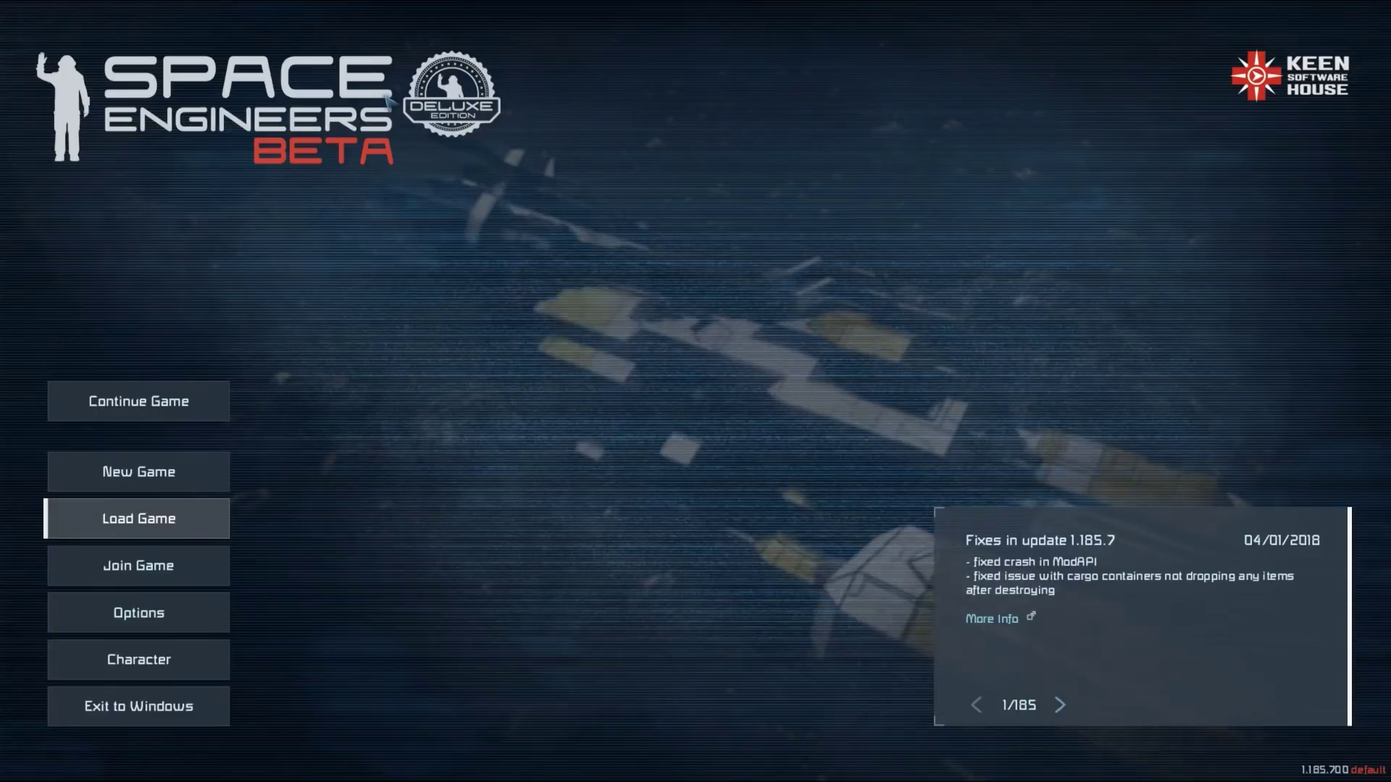
{"action": "left_click", "coordinate": [174, 525]}
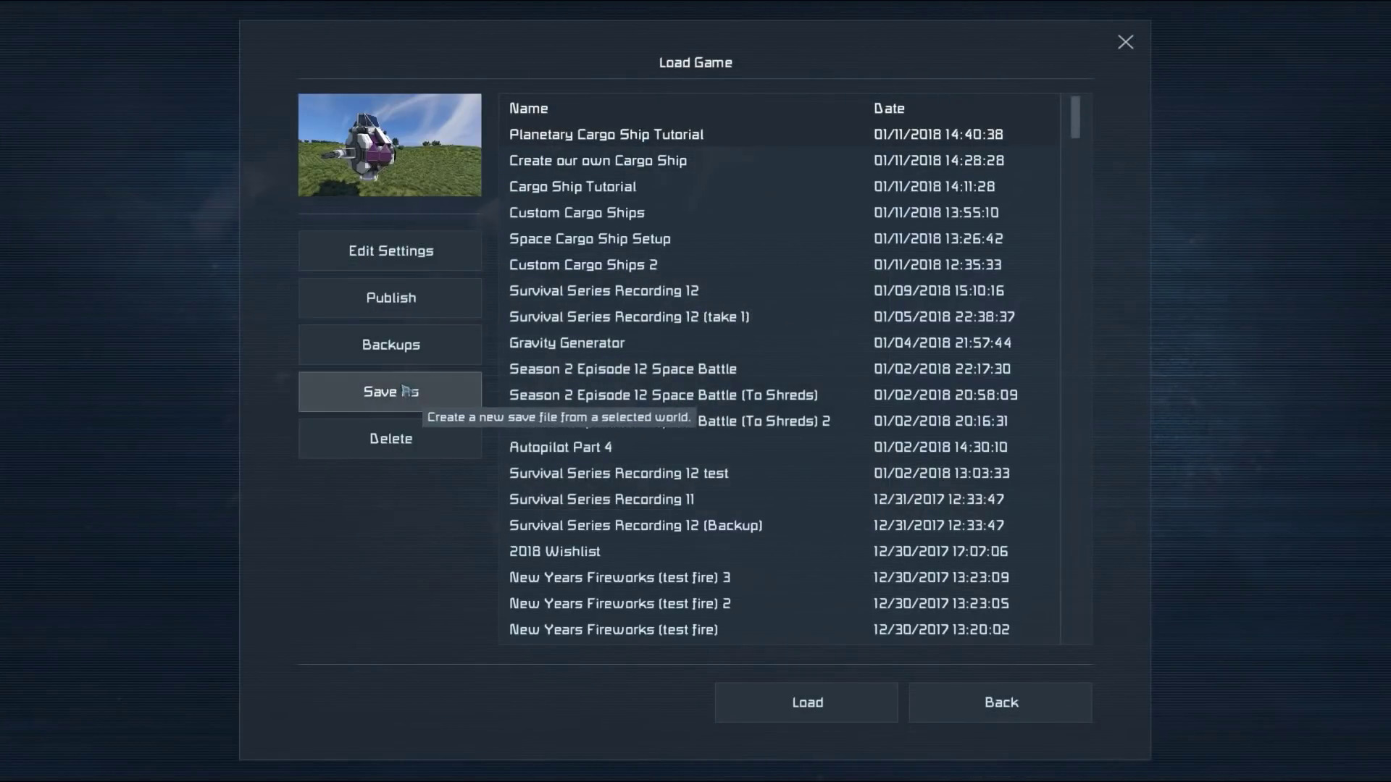
{"action": "left_click", "coordinate": [402, 267]}
{"action": "left_click", "coordinate": [673, 369]}
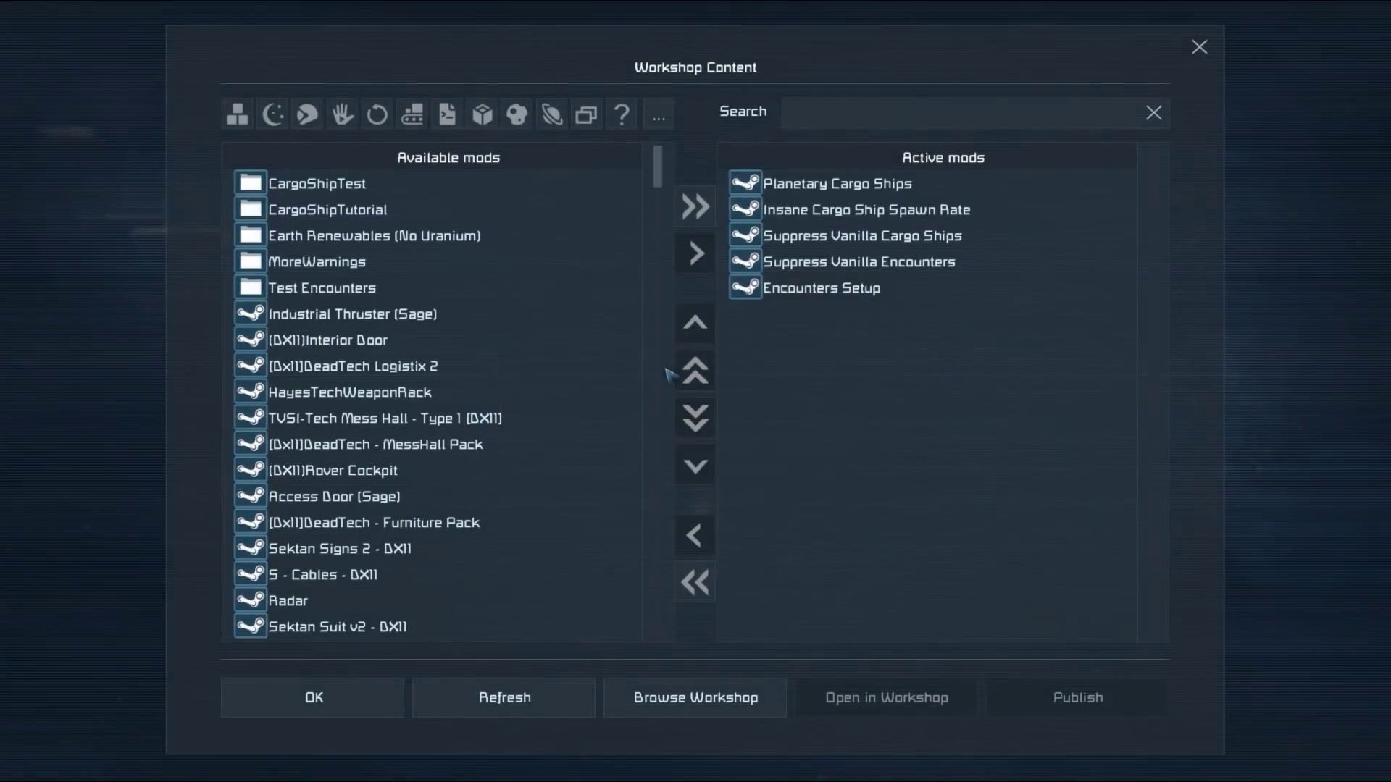
{"action": "left_click", "coordinate": [359, 213]}
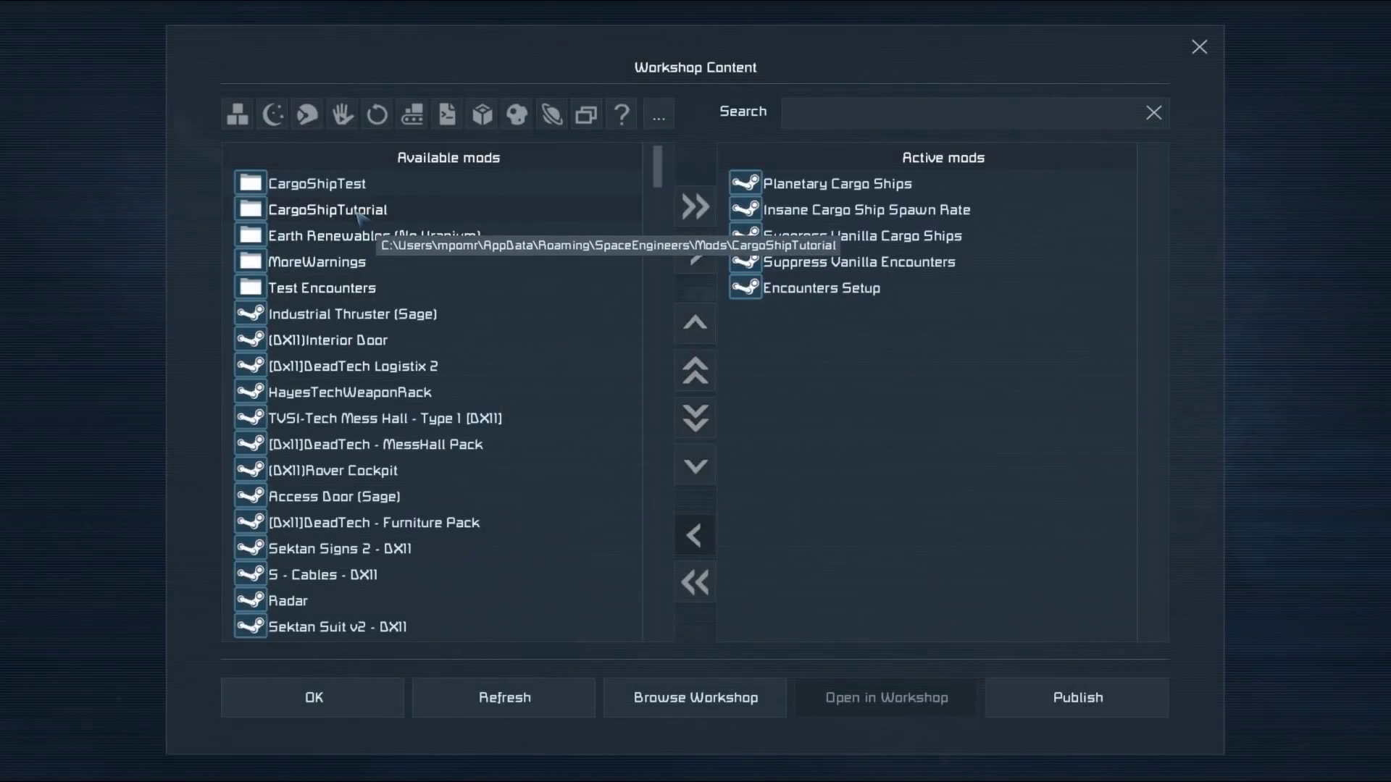
{"action": "left_click", "coordinate": [706, 257]}
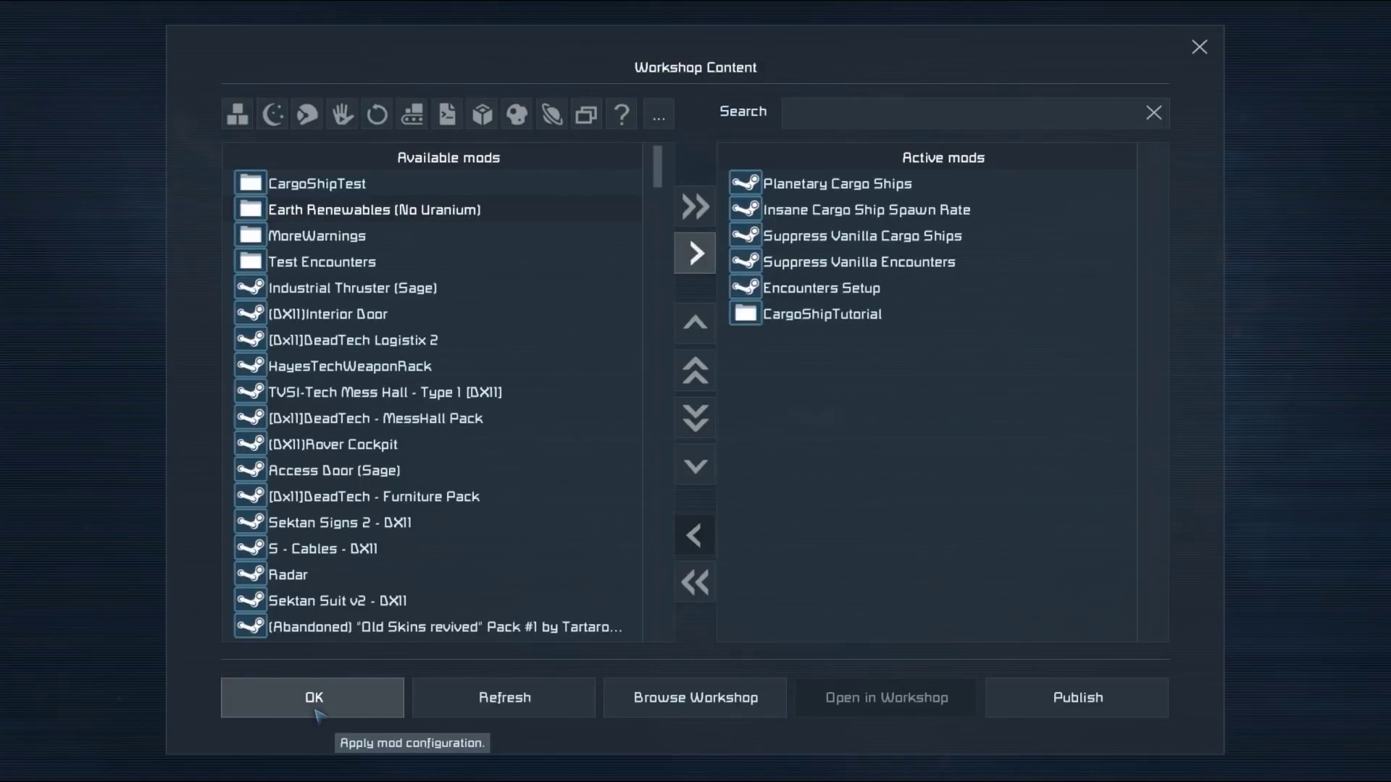
{"action": "left_click", "coordinate": [313, 698]}
{"action": "left_click", "coordinate": [690, 700]}
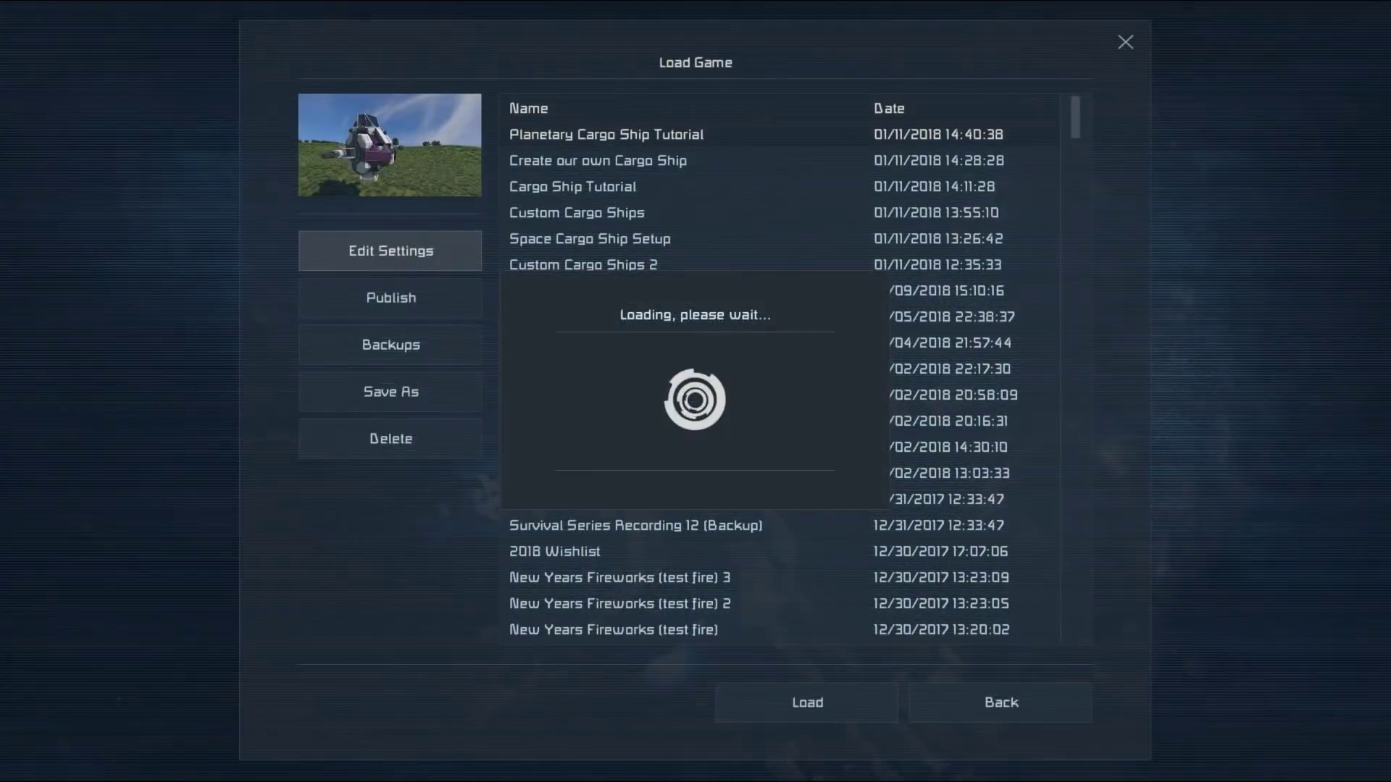
Step: Load the Planetary Cargo Ship Tutorial world and check the loading error log in the debug screen
{"action": "left_click", "coordinate": [766, 714]}
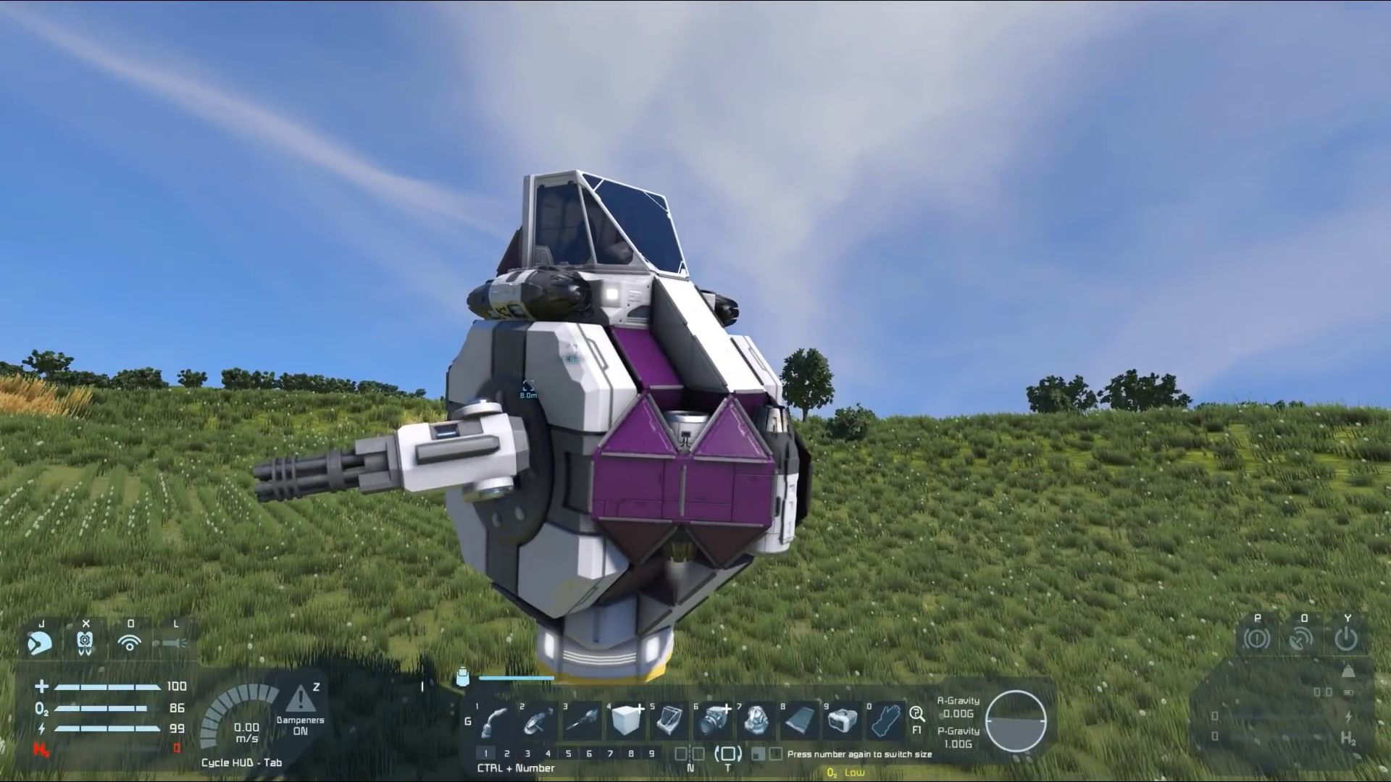
{"action": "key", "text": "F11"}
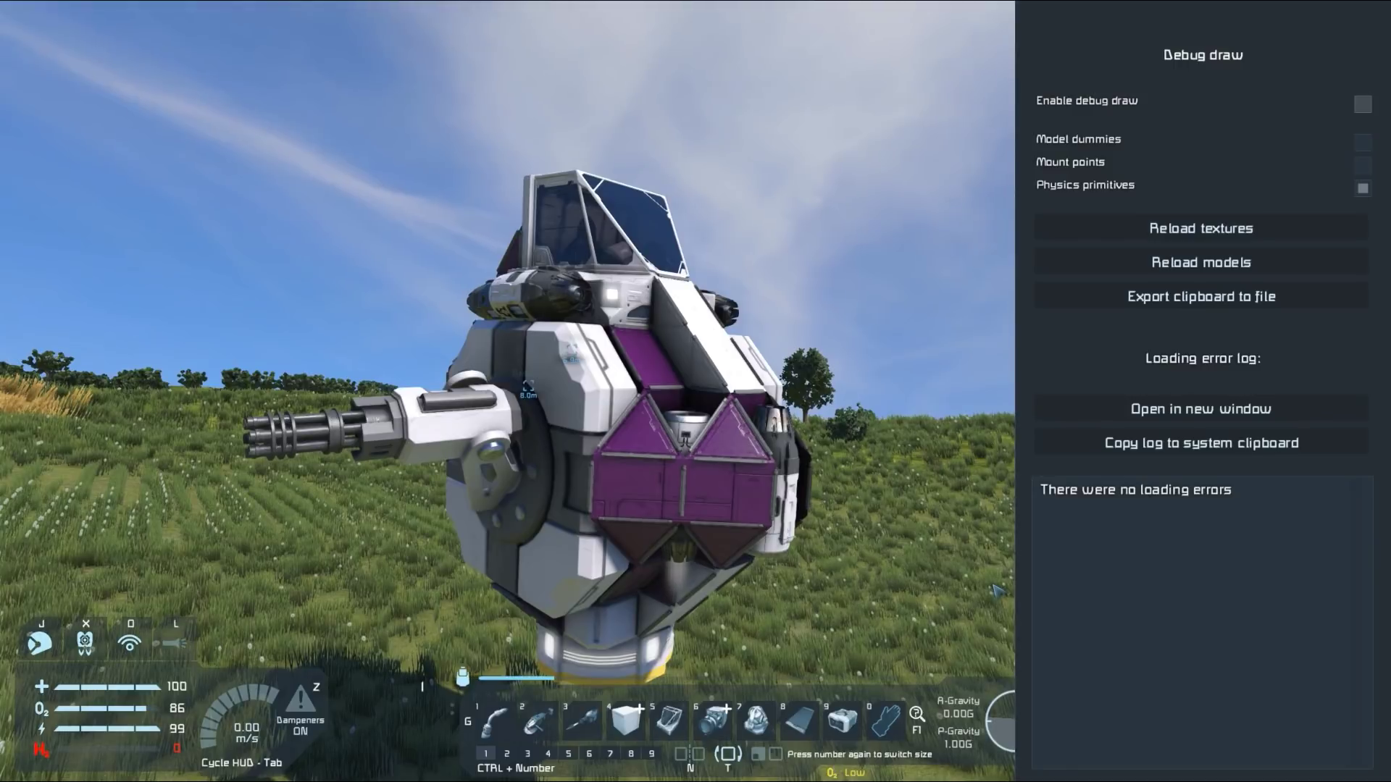
{"action": "key", "text": "F11"}
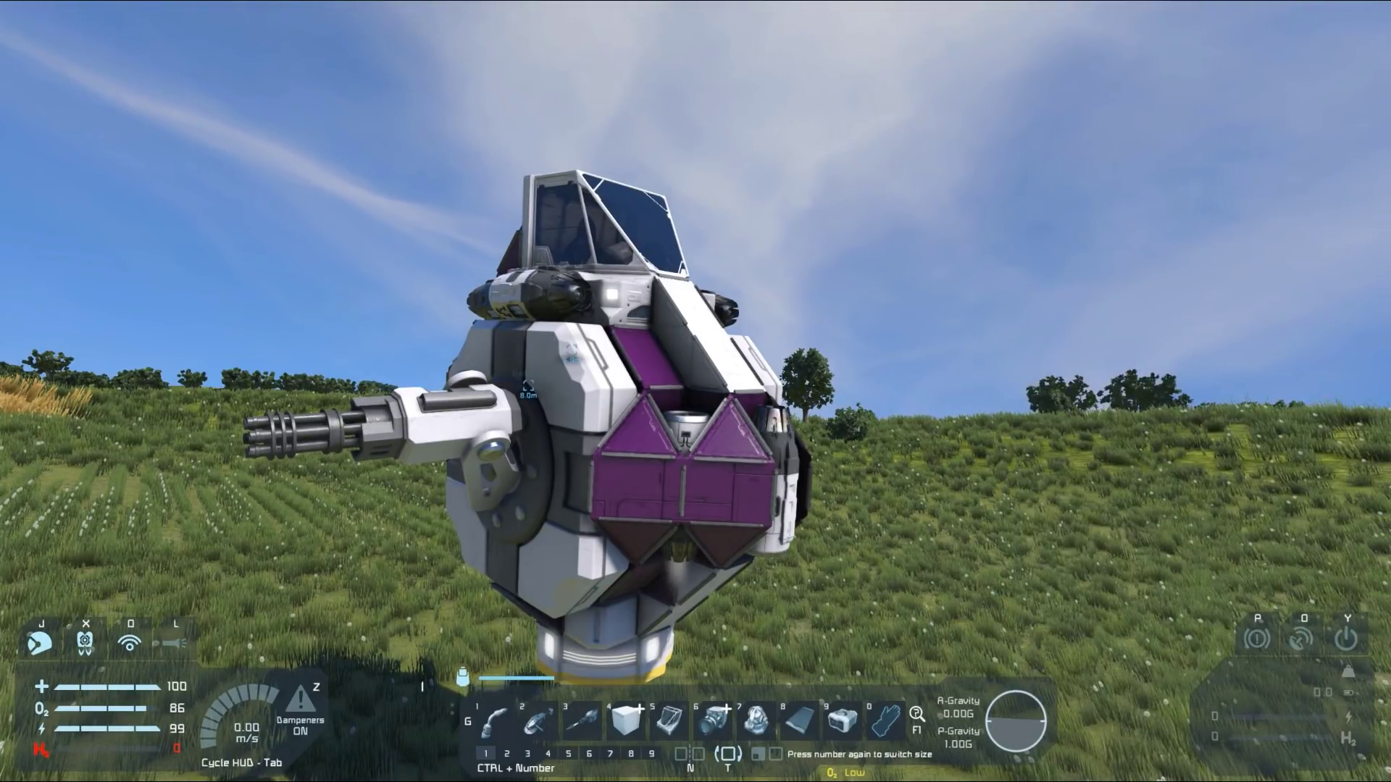
Step: Toggle the jetpack and move around the planet to look for signals of spawned cargo ships
{"action": "key", "text": "x"}
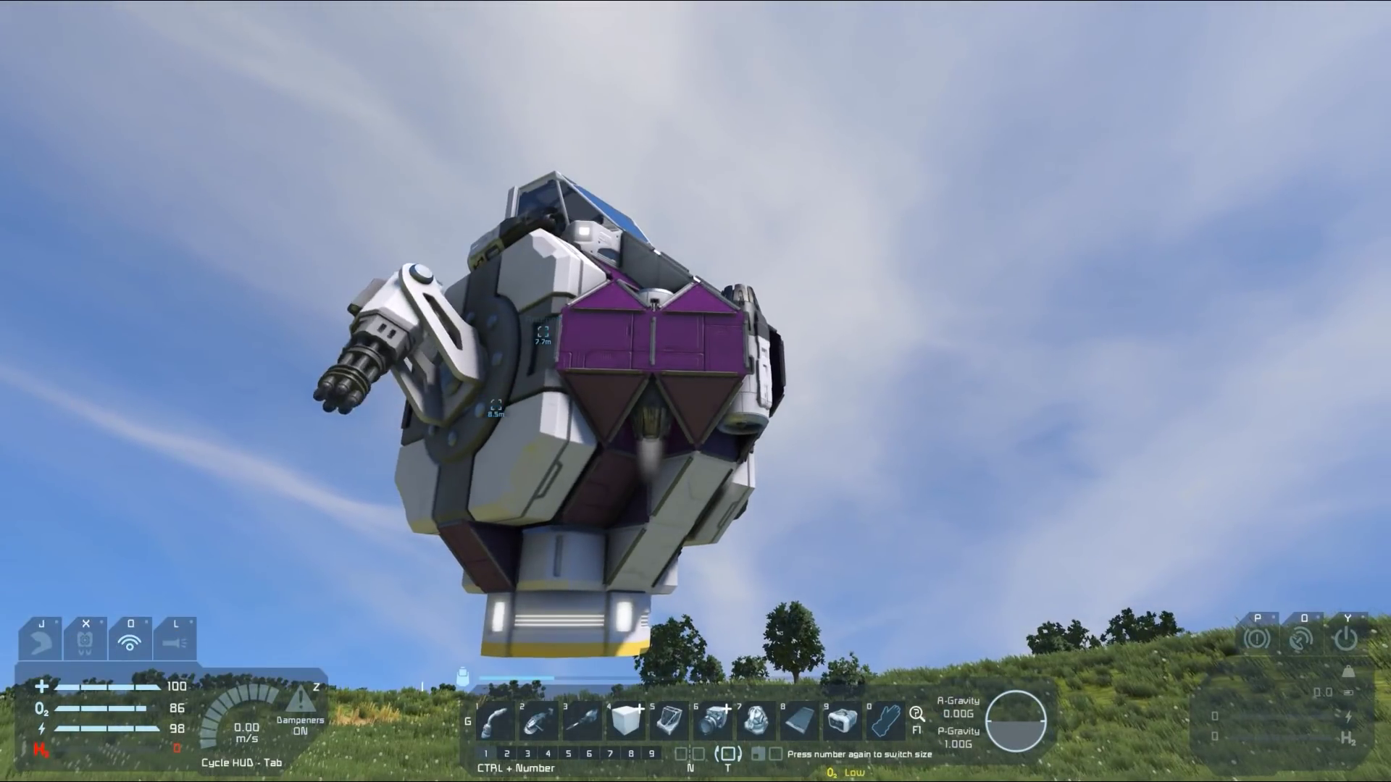
{"action": "key", "text": "w"}
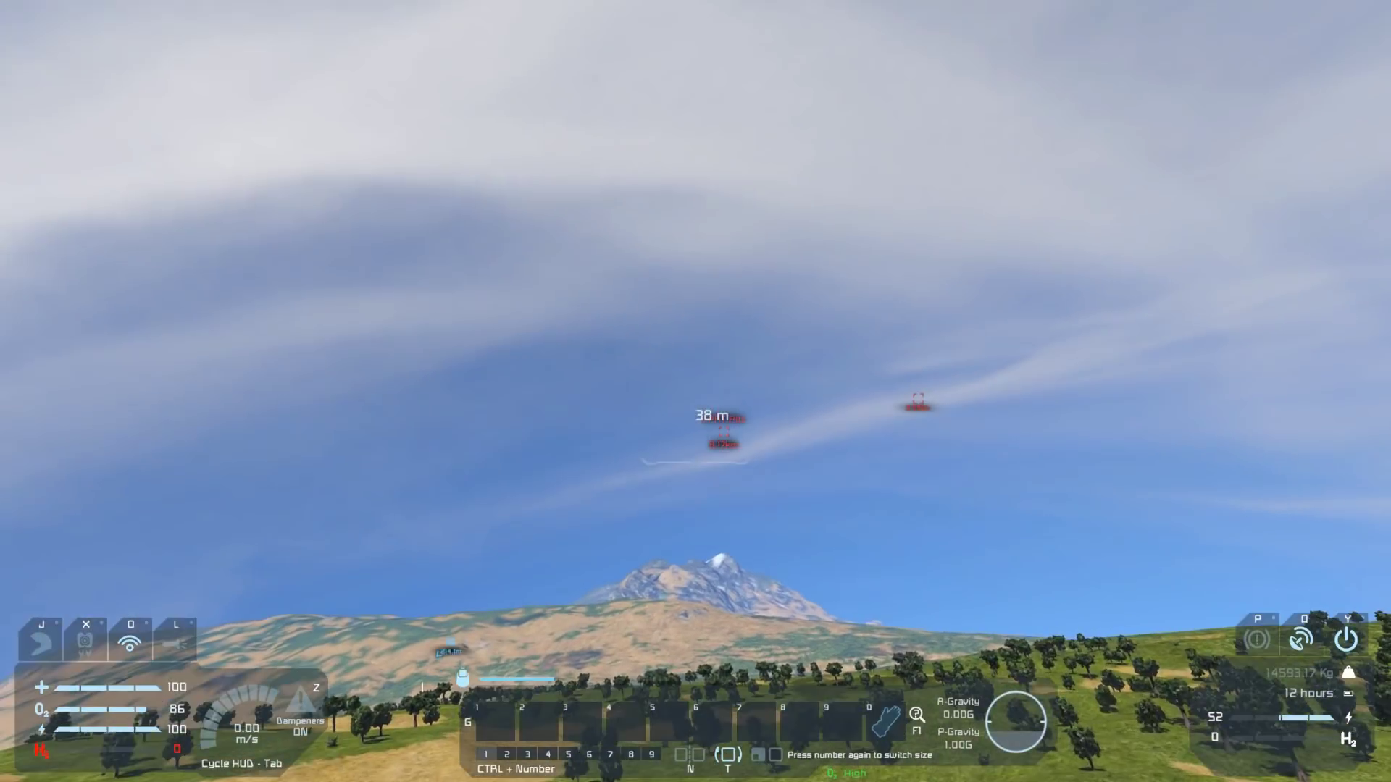
{"action": "key", "text": "w"}
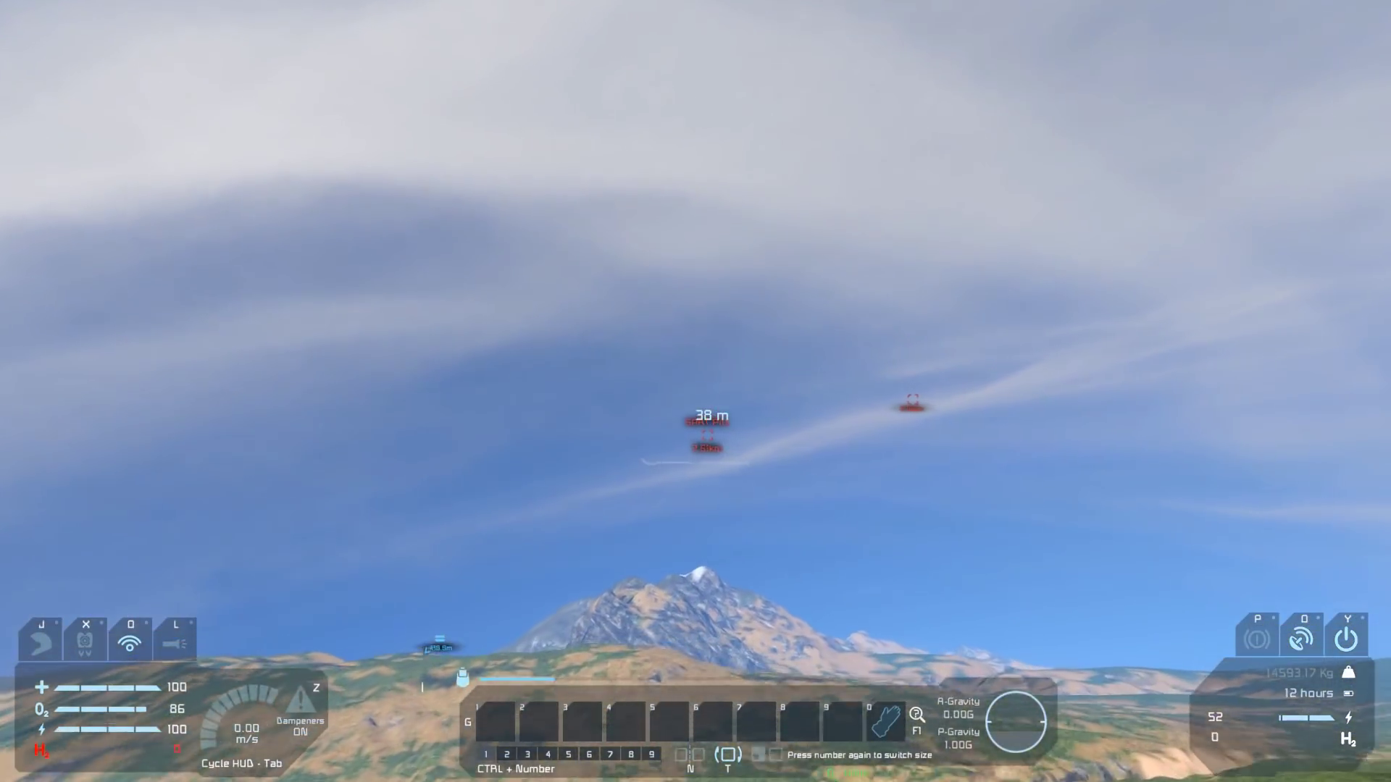
{"action": "key", "text": "w"}
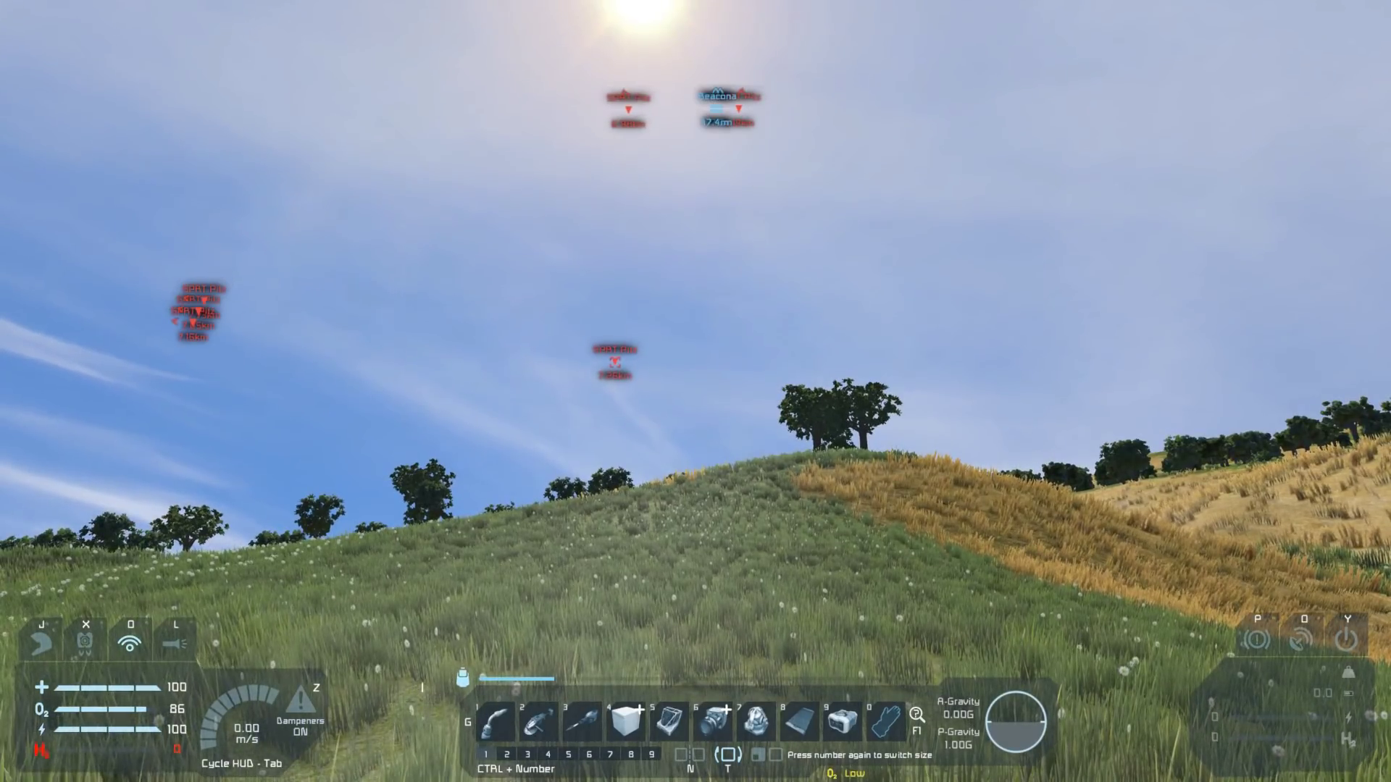
Step: Find the Drop Bear Express among the blueprints and paste the ship onto the grassy hillside
{"action": "mouse_move", "coordinate": [696, 391]}
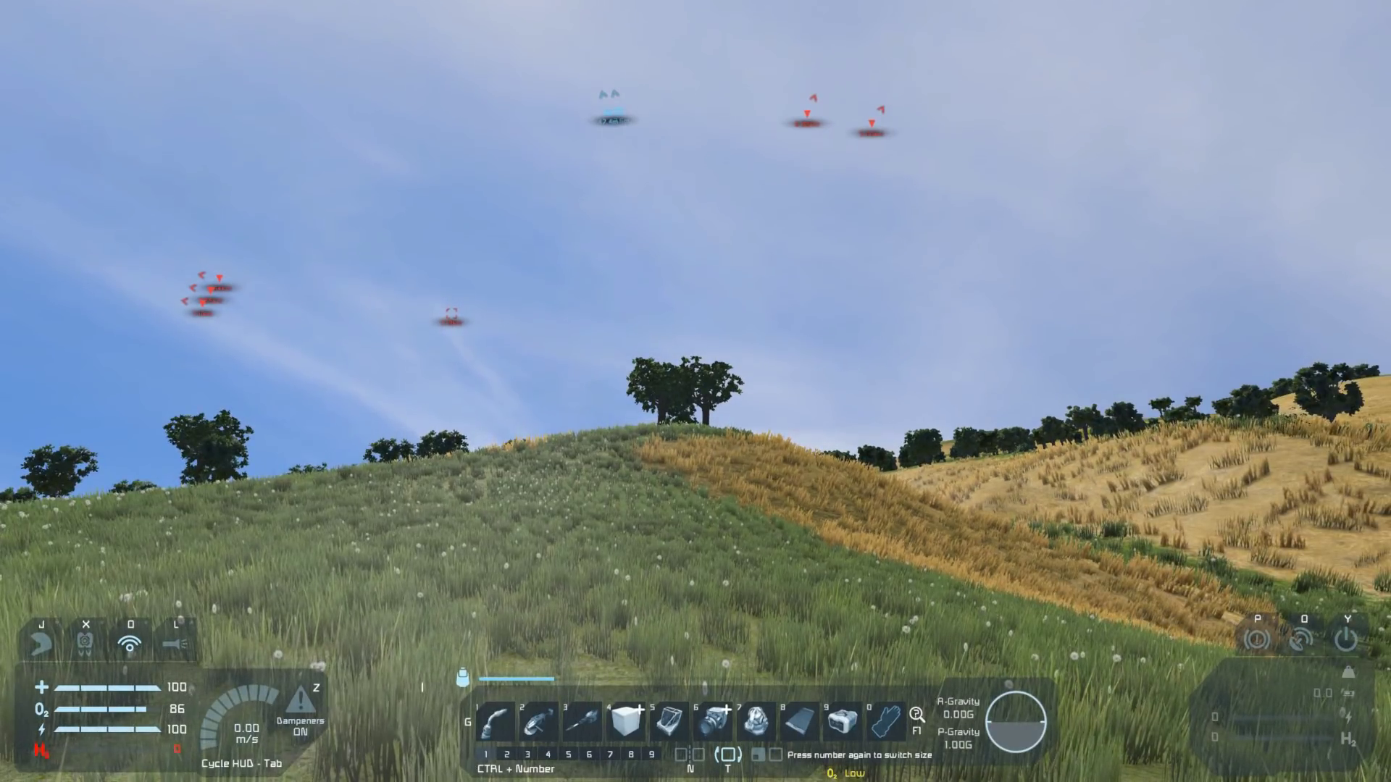
{"action": "key", "text": "F10"}
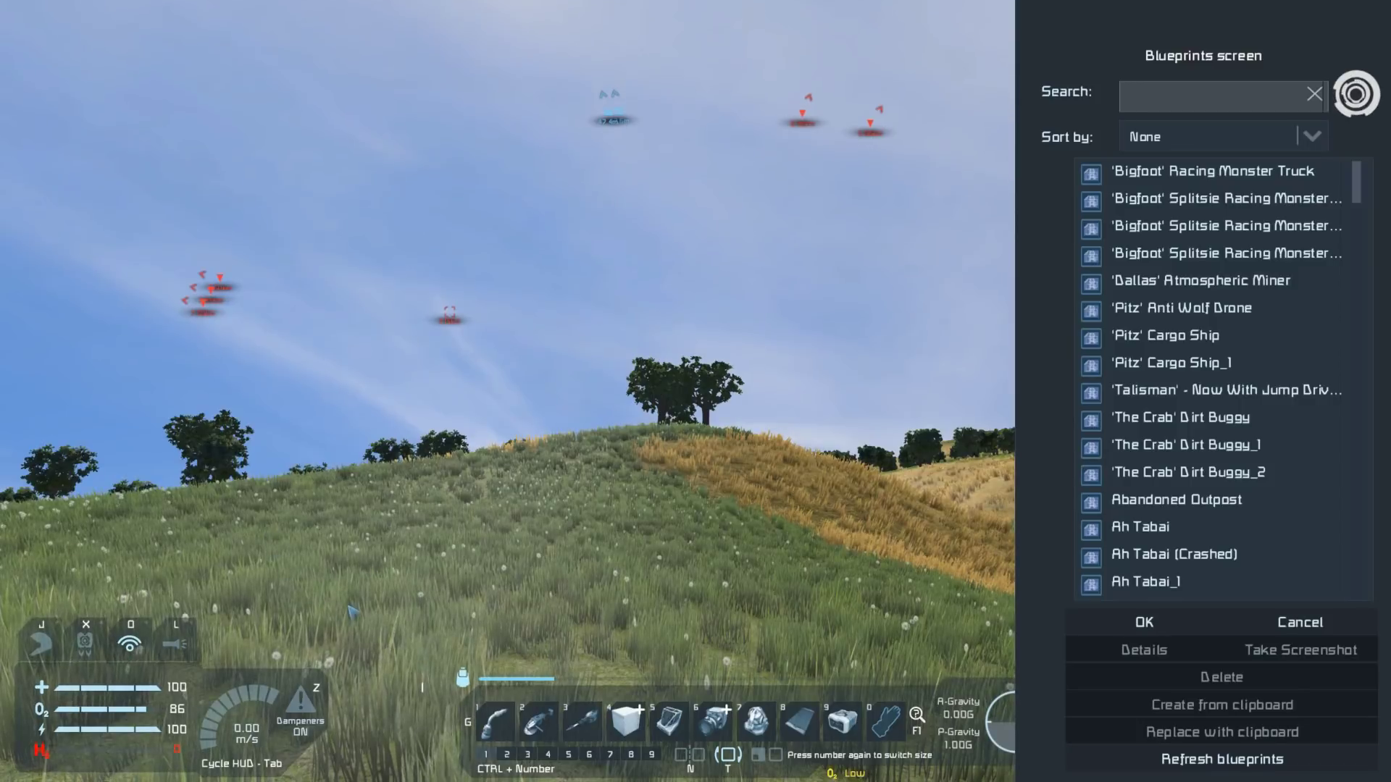
{"action": "type", "text": "drop"}
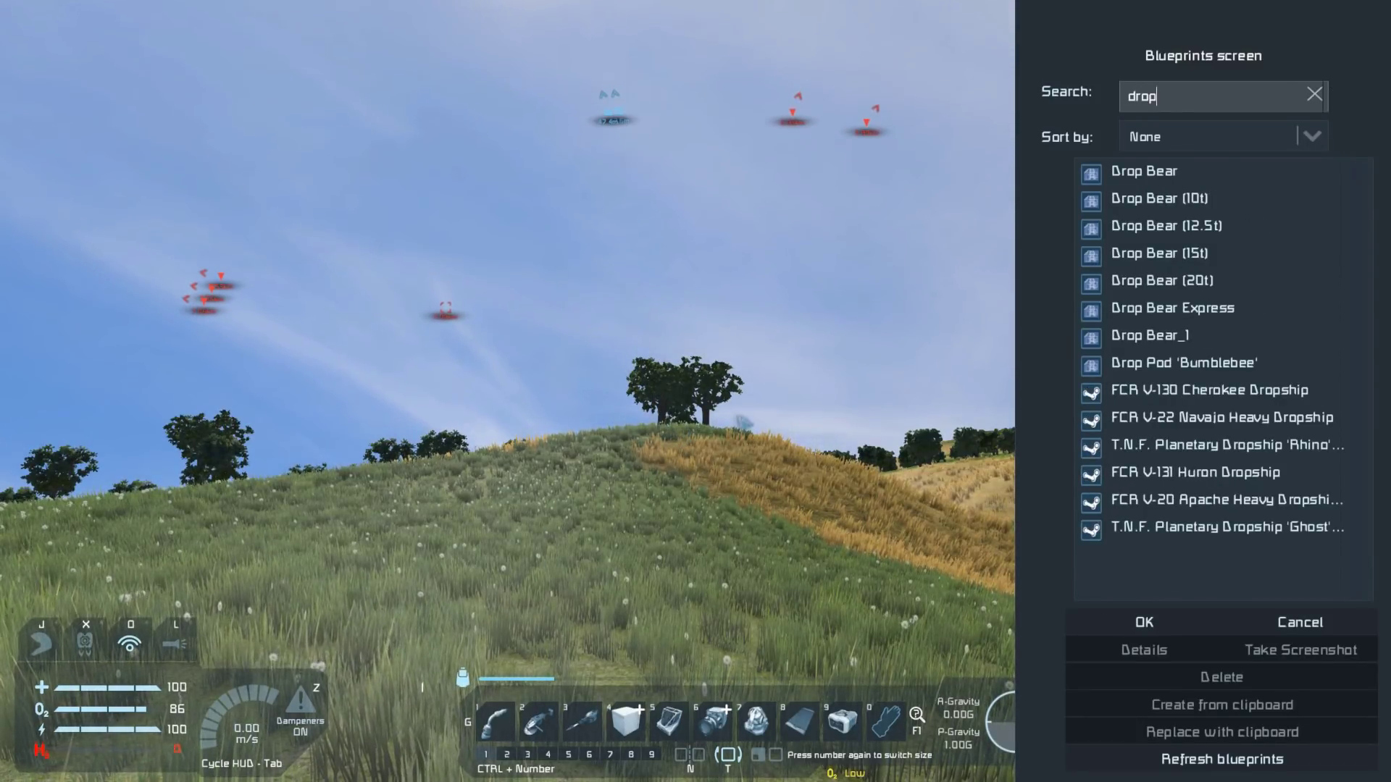
{"action": "left_click", "coordinate": [1166, 310]}
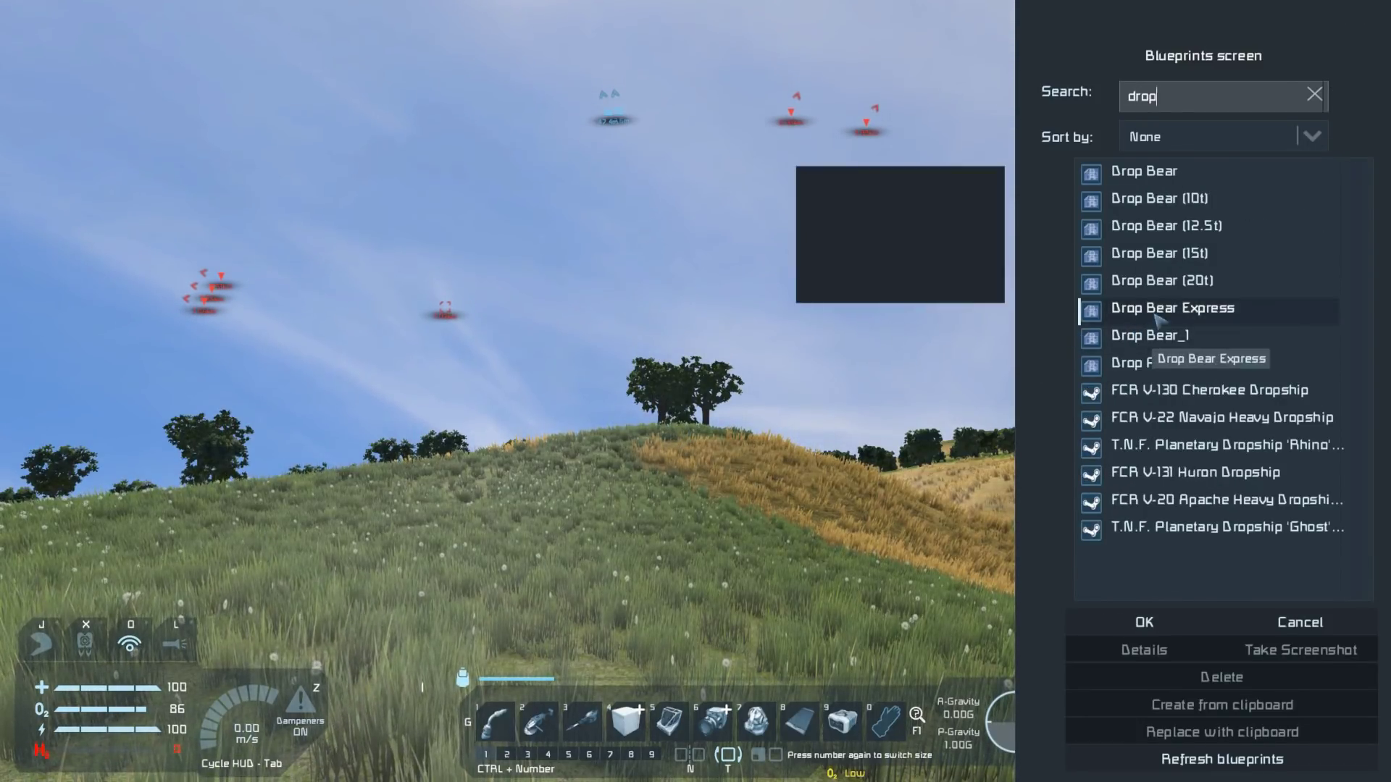
{"action": "double_click", "coordinate": [1166, 310]}
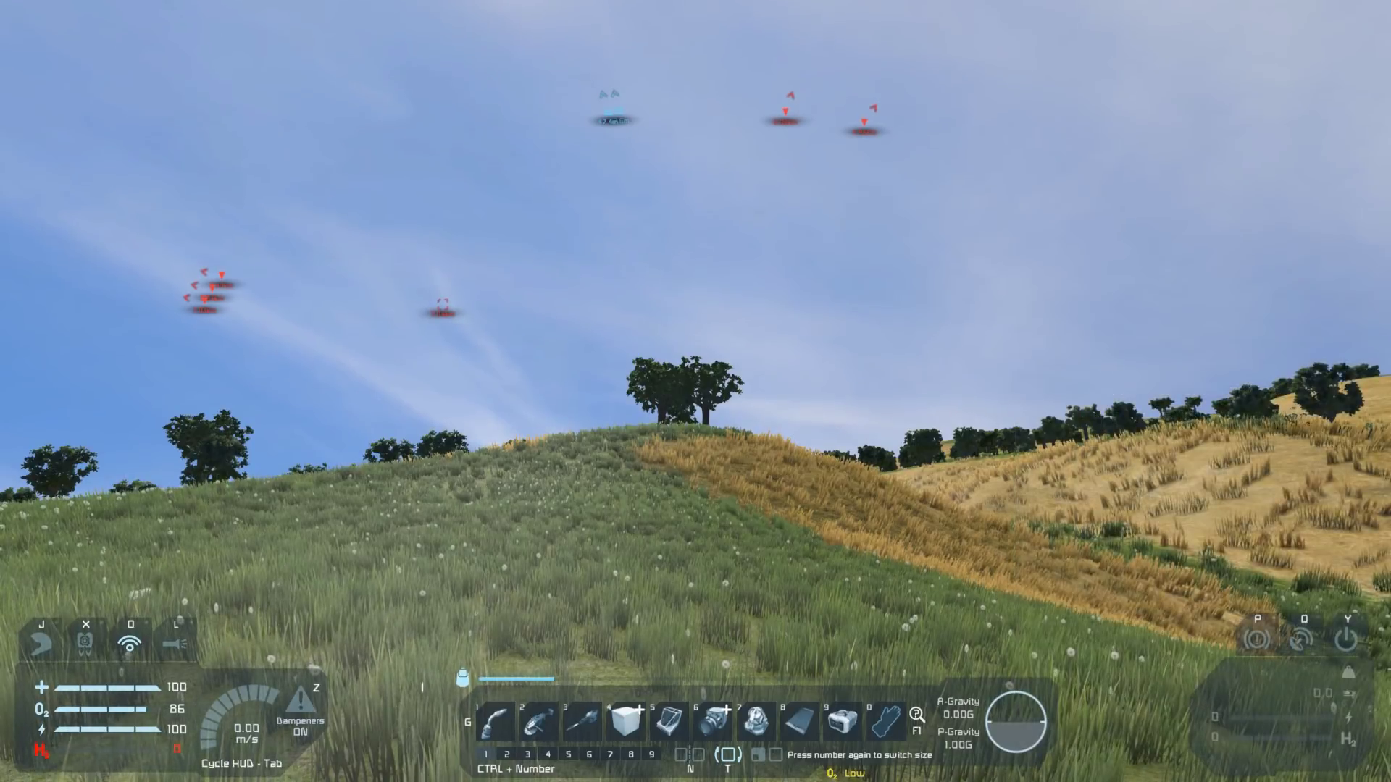
{"action": "key", "text": "End"}
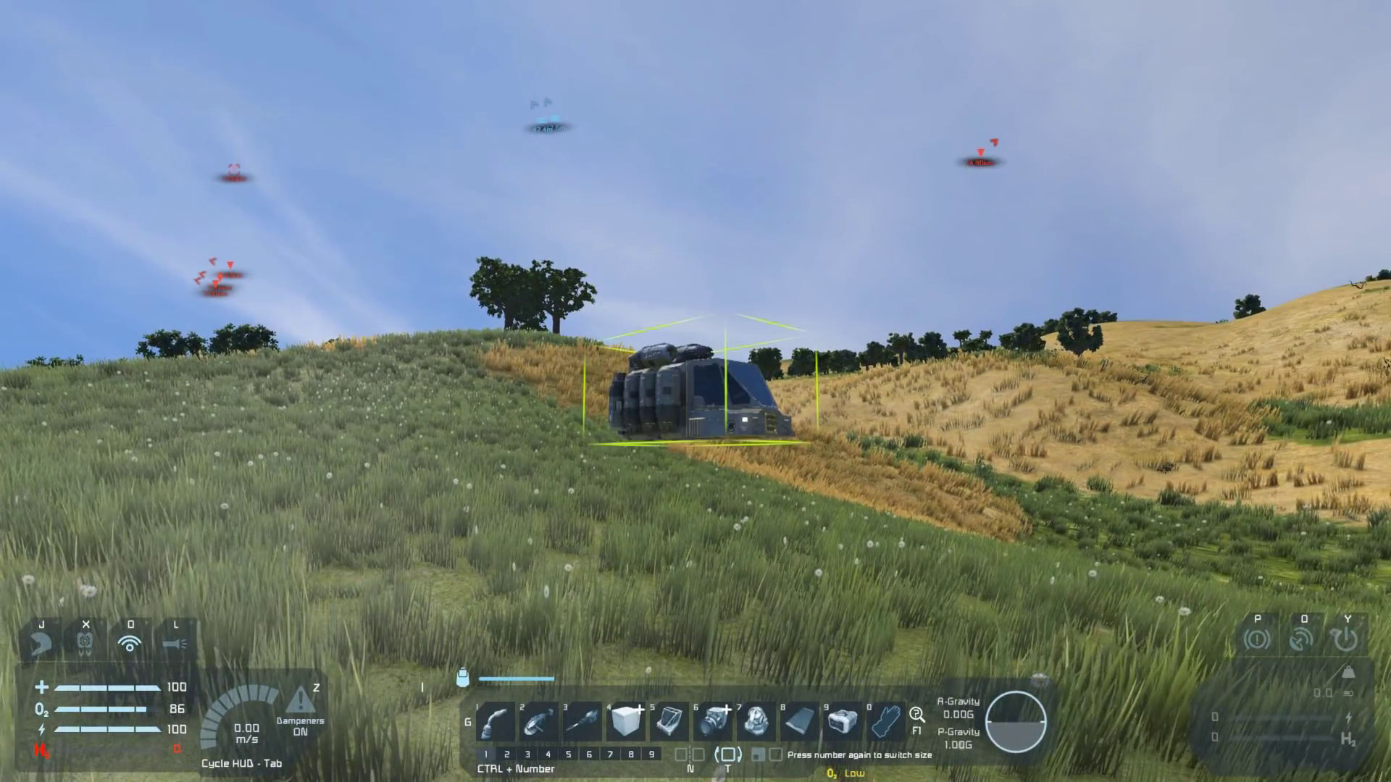
{"action": "left_click", "coordinate": [696, 391]}
Step: Fly up to the Drop Bear Express with the jetpack and place a Remote Control block on it
{"action": "key", "text": "w"}
{"action": "key", "text": "x"}
{"action": "key", "text": "space"}
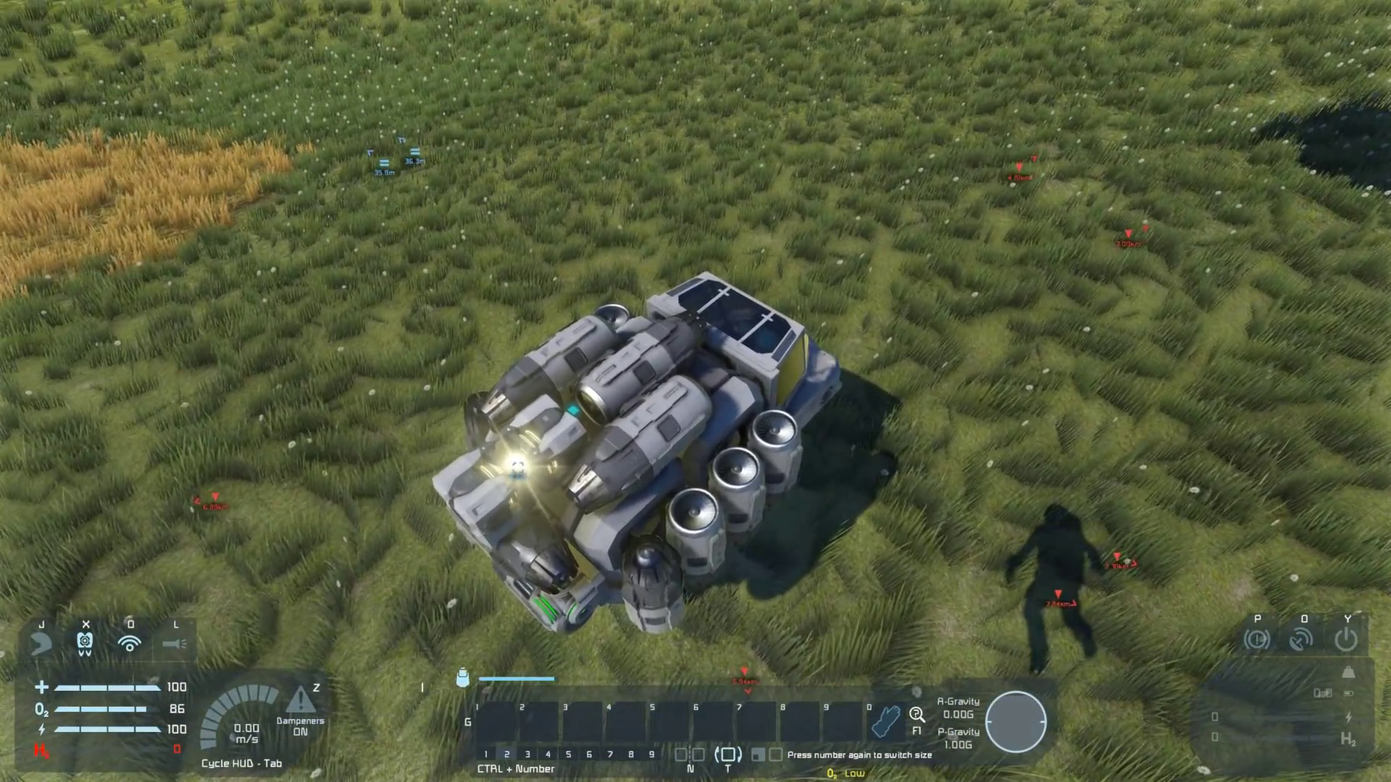
{"action": "type", "text": "gre"}
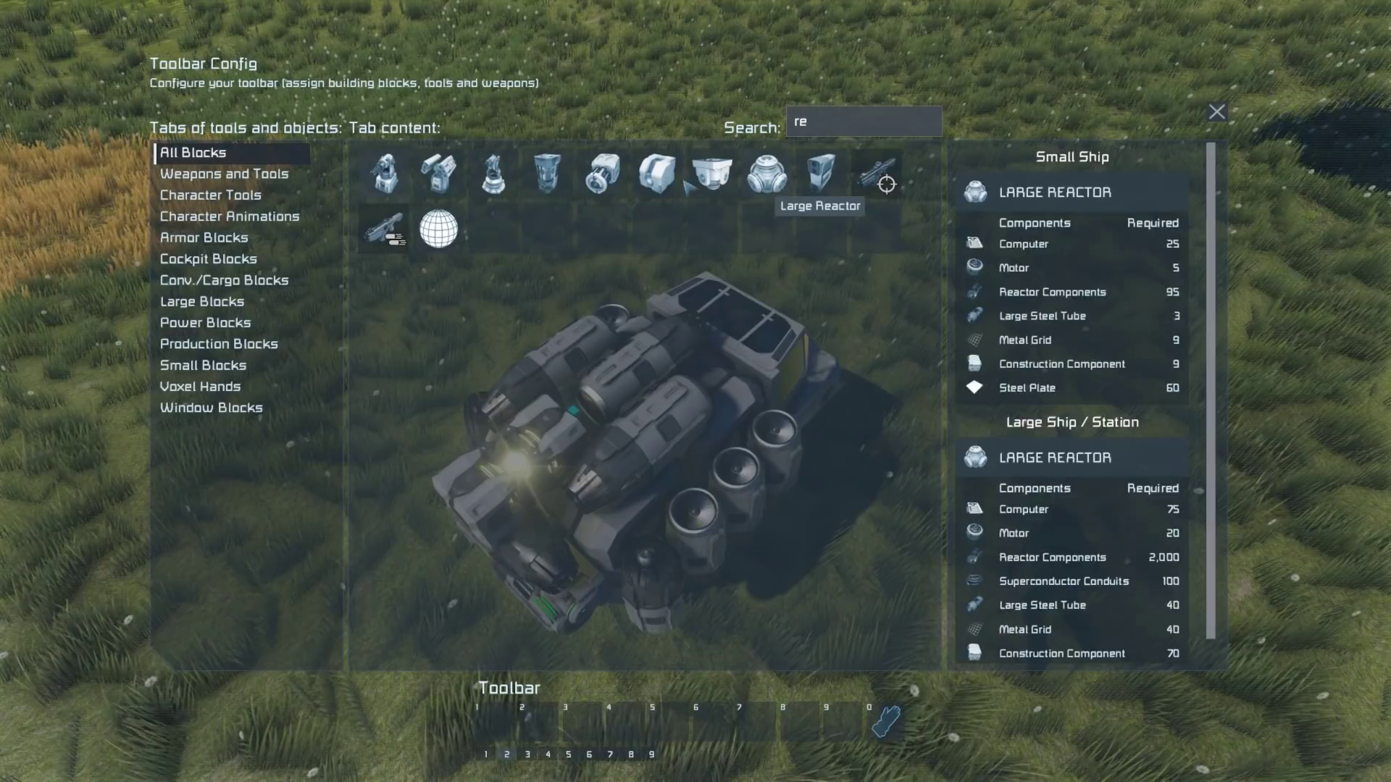
{"action": "double_click", "coordinate": [657, 175]}
{"action": "key", "text": "Escape"}
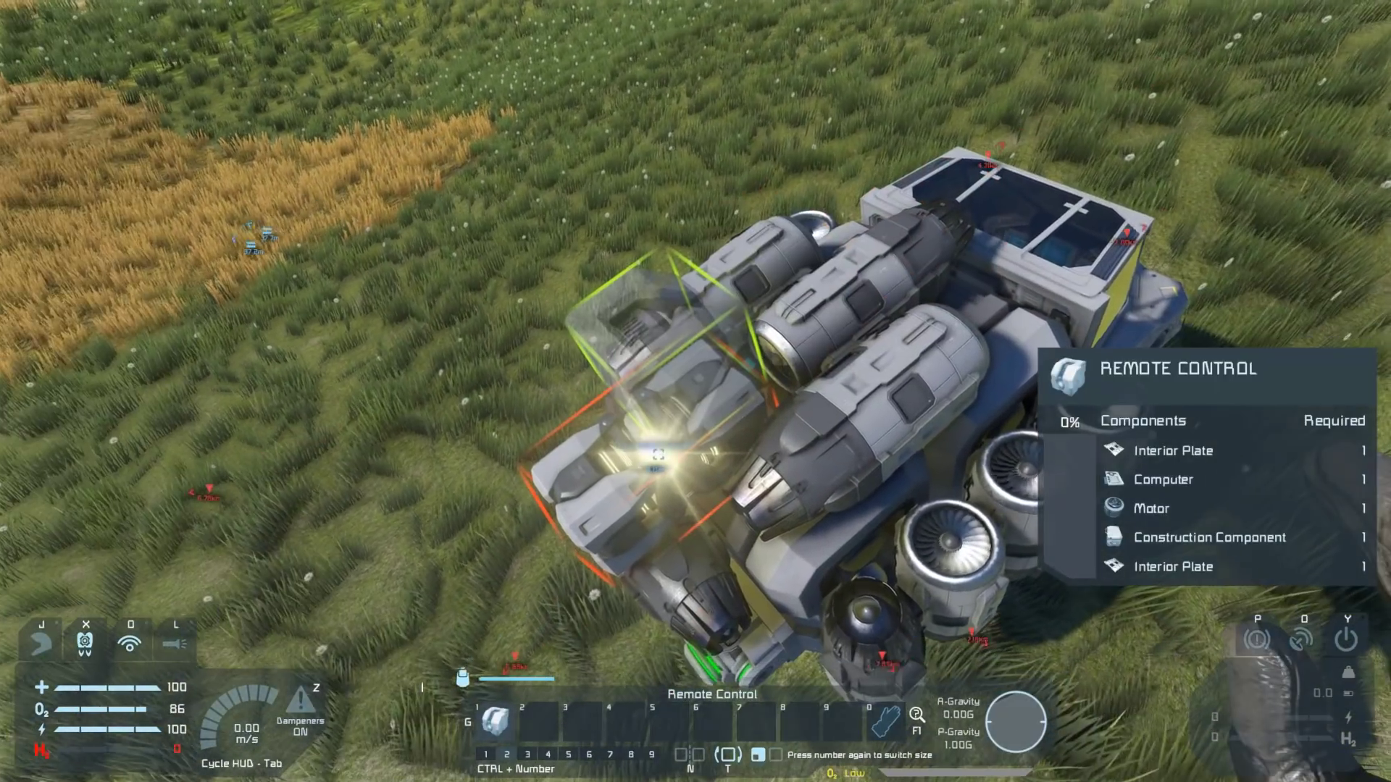
{"action": "left_click", "coordinate": [695, 391]}
Step: Board the cockpit, open the ship's control panel and check the settings of the Cockpit and the Drop Bear Express beacon
{"action": "key", "text": "d"}
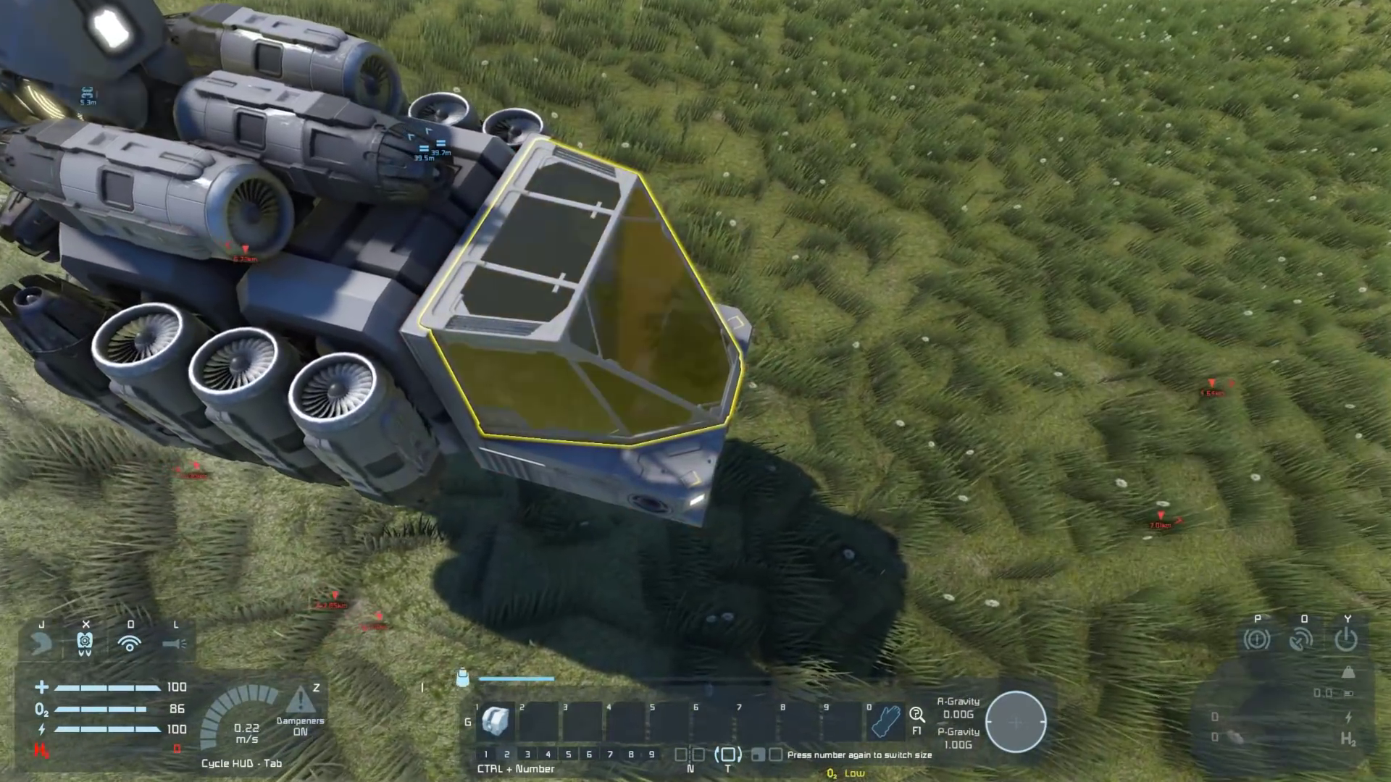
{"action": "key", "text": "f"}
{"action": "key", "text": "k"}
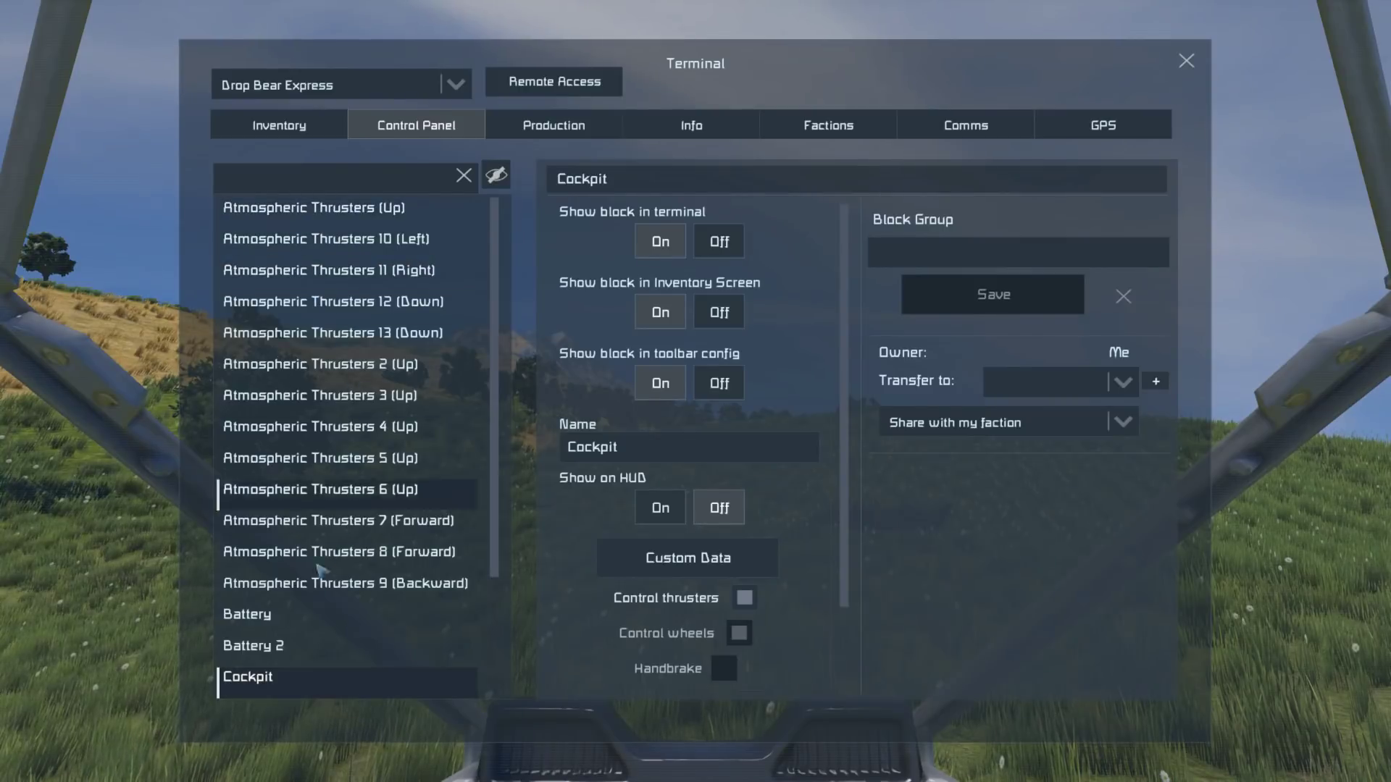
{"action": "scroll", "coordinate": [308, 654], "scroll_direction": "down", "scroll_amount": 5}
{"action": "scroll", "coordinate": [626, 607], "scroll_direction": "down", "scroll_amount": 3}
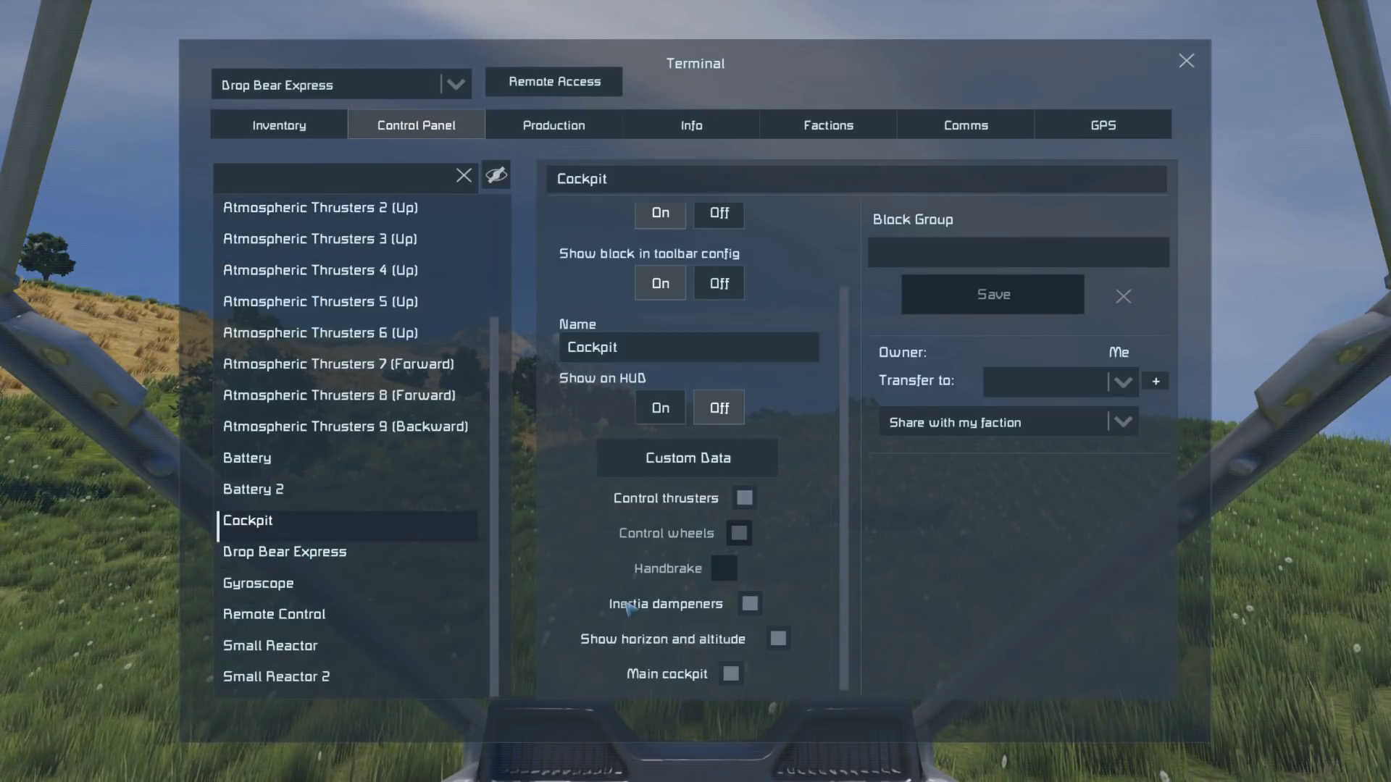
{"action": "left_click", "coordinate": [340, 556]}
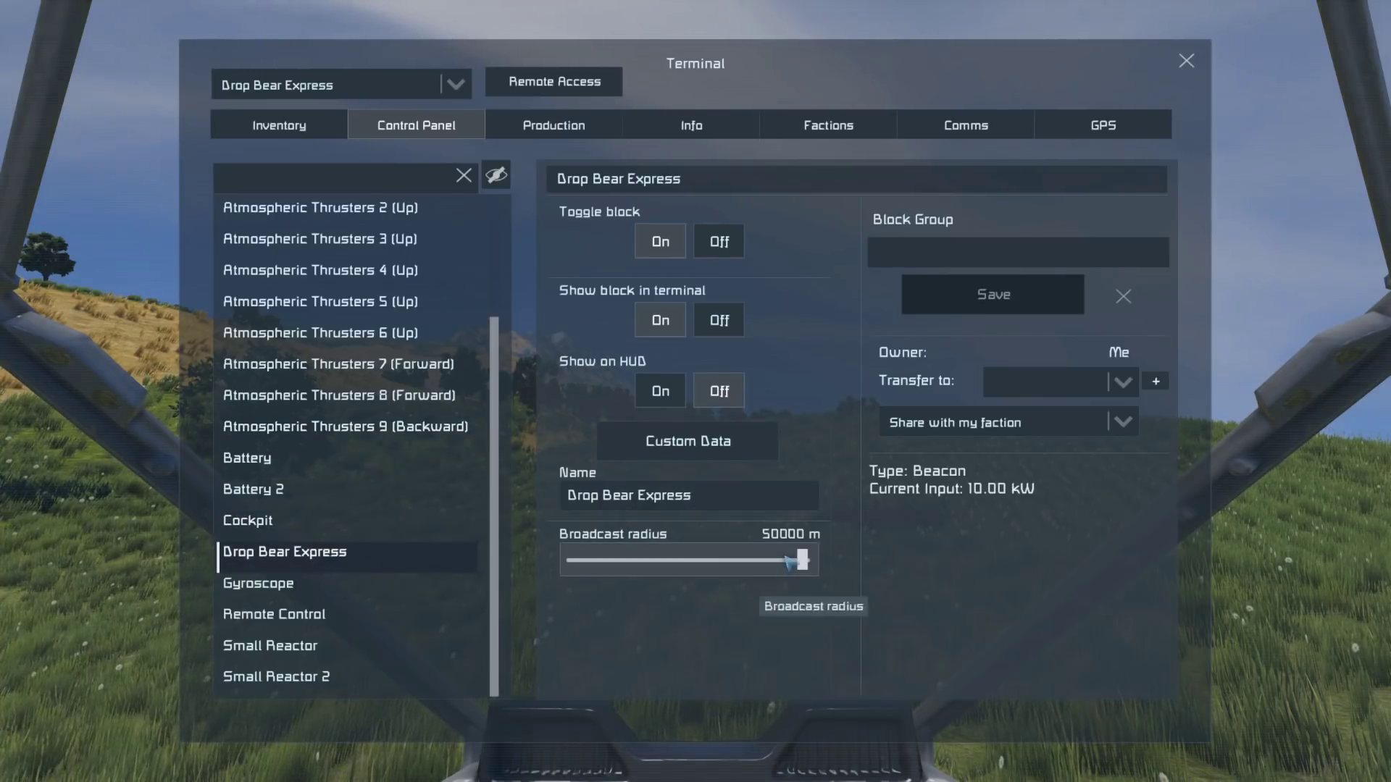
Step: Set the Remote Control's flight mode to One Way and close the terminal
{"action": "left_click", "coordinate": [329, 623]}
{"action": "scroll", "coordinate": [598, 564], "scroll_direction": "down", "scroll_amount": 8}
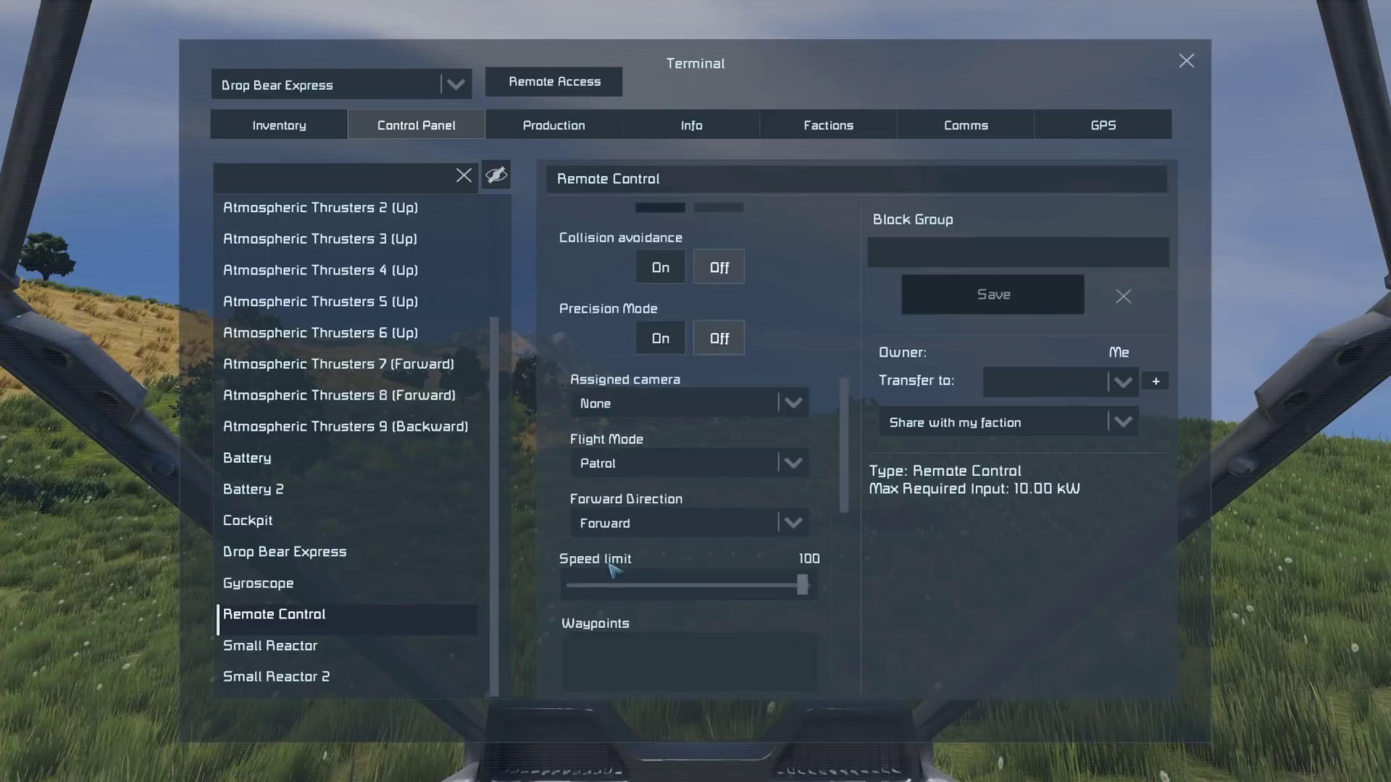
{"action": "scroll", "coordinate": [705, 434], "scroll_direction": "up", "scroll_amount": 2}
{"action": "left_click", "coordinate": [697, 599]}
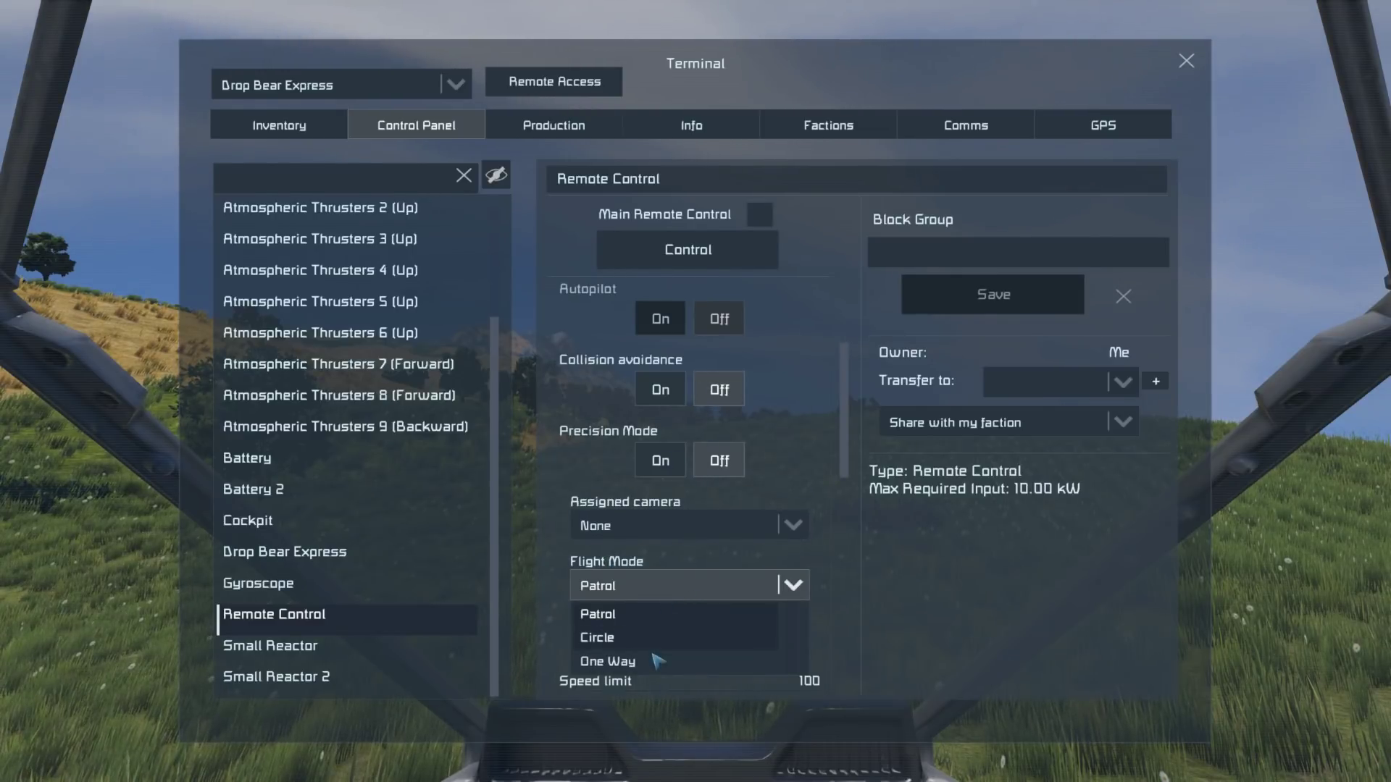
{"action": "left_click", "coordinate": [607, 660]}
{"action": "key", "text": "Escape"}
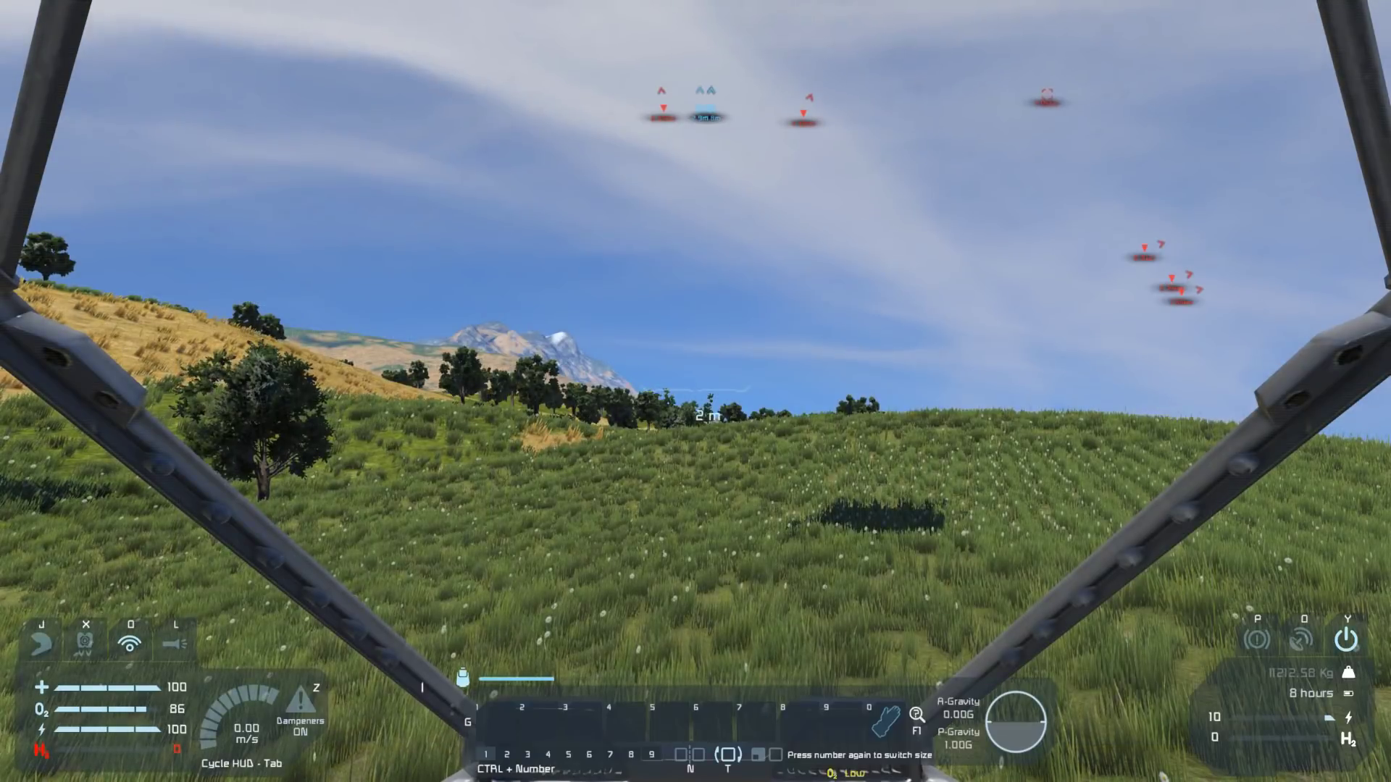
Step: Leave the cockpit, copy the Drop Bear Express to the clipboard and export the clipboard to a file
{"action": "key", "text": "f"}
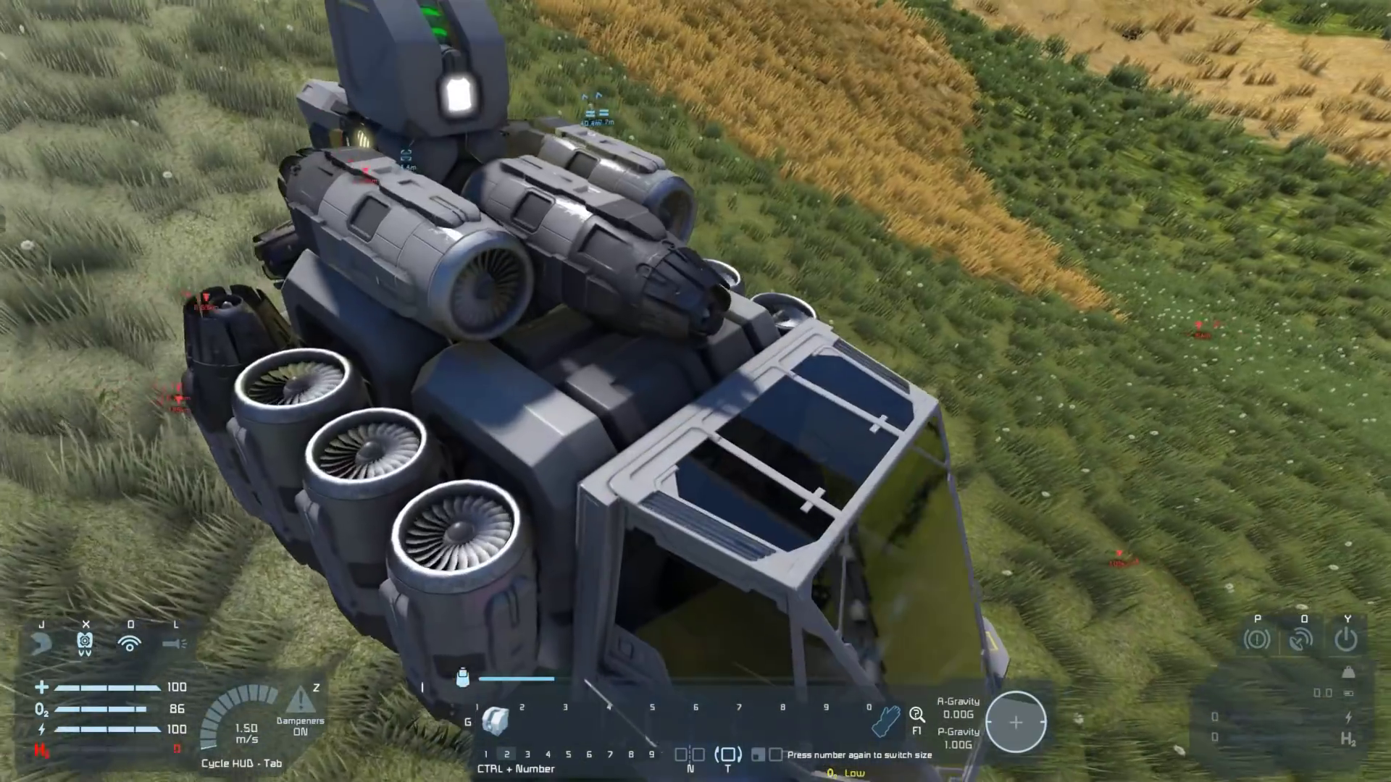
{"action": "key", "text": "s"}
{"action": "key", "text": "ctrl+v"}
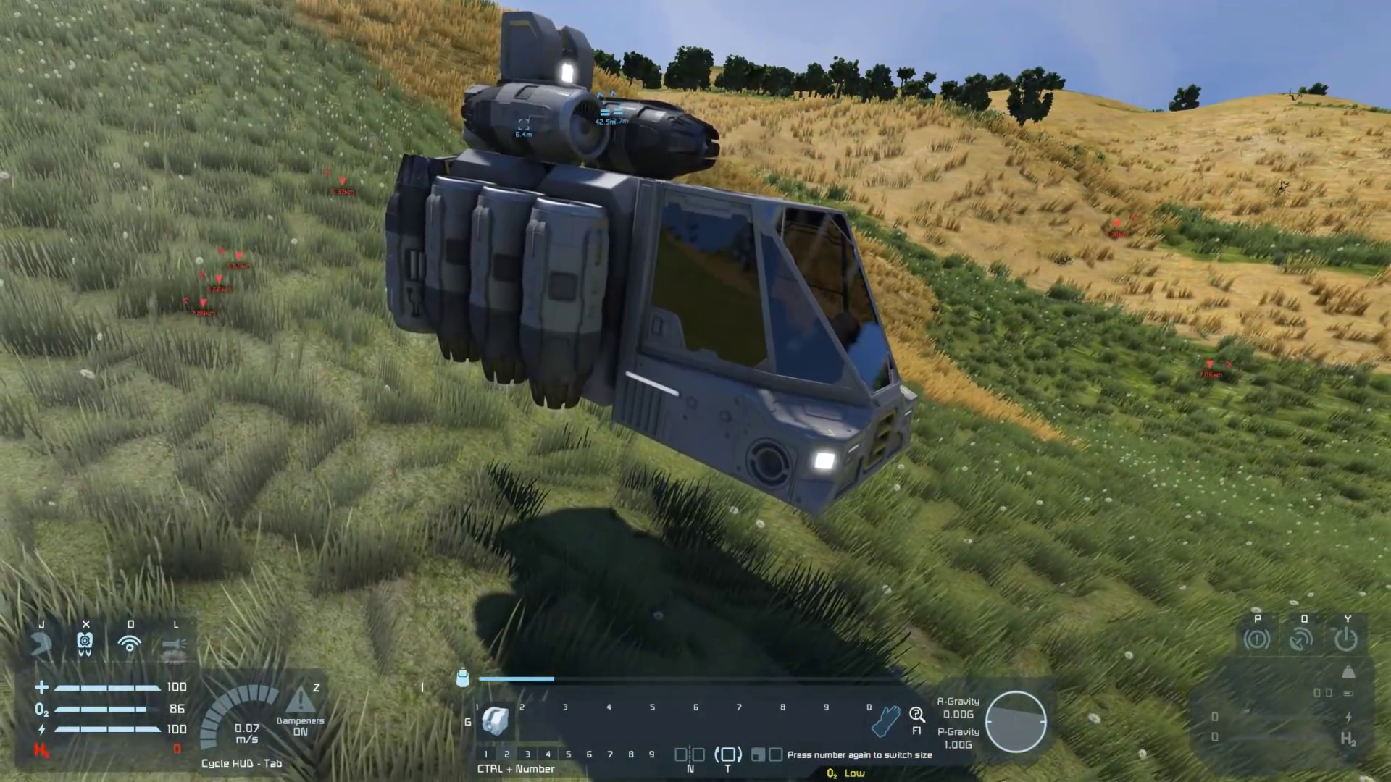
{"action": "key", "text": "F11"}
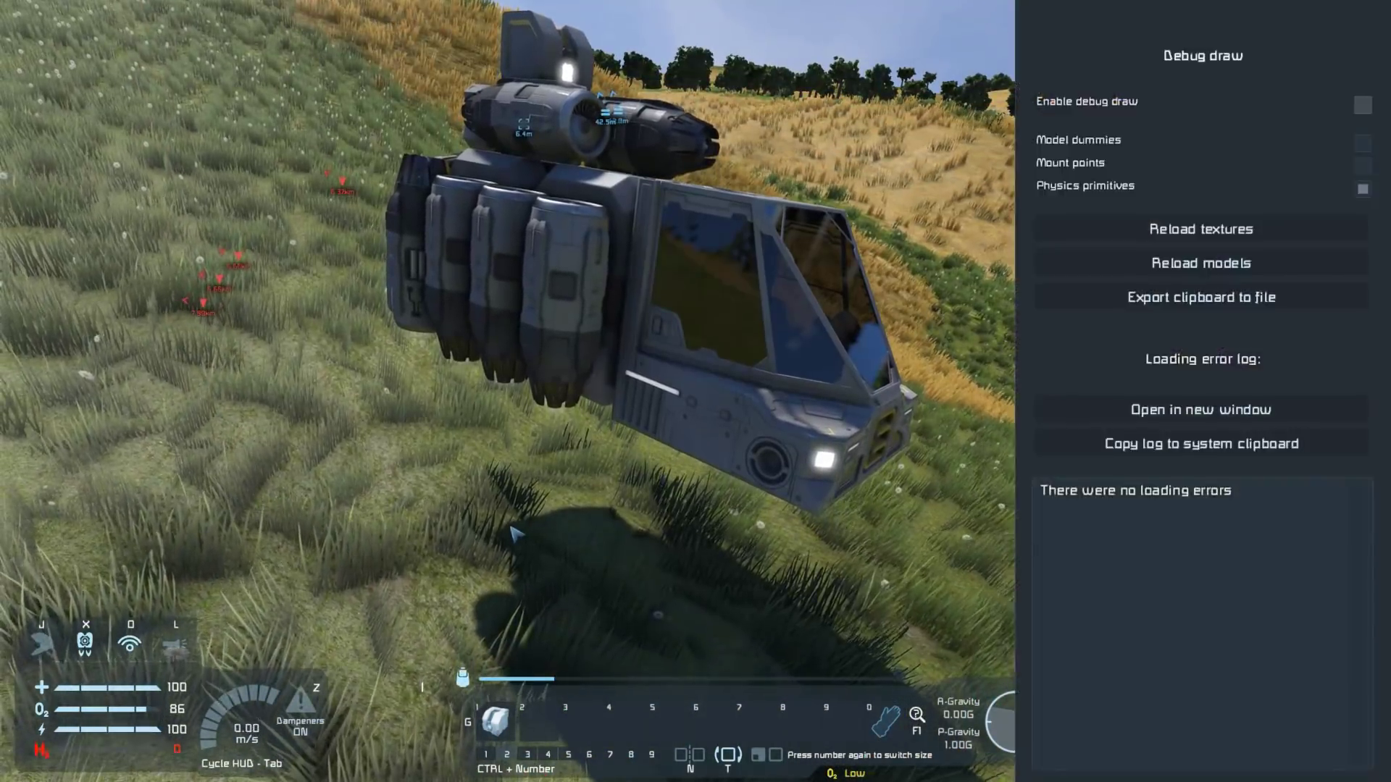
{"action": "left_click", "coordinate": [1172, 297]}
{"action": "key", "text": "F11"}
Step: Switch to File Explorer and pick up Drop Bear Express.sbc from the SpaceEngineers Export folder
{"action": "key", "text": "alt+Tab"}
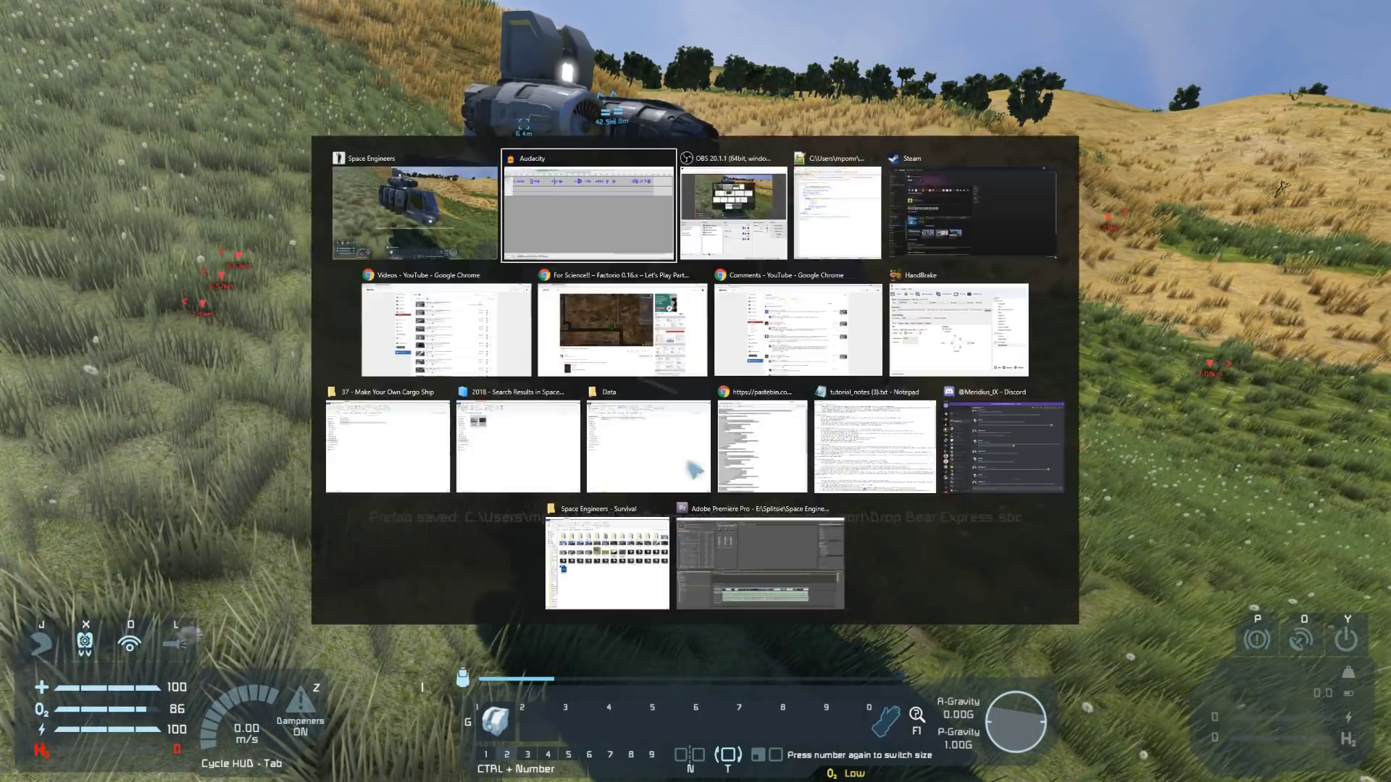
{"action": "key", "text": "super"}
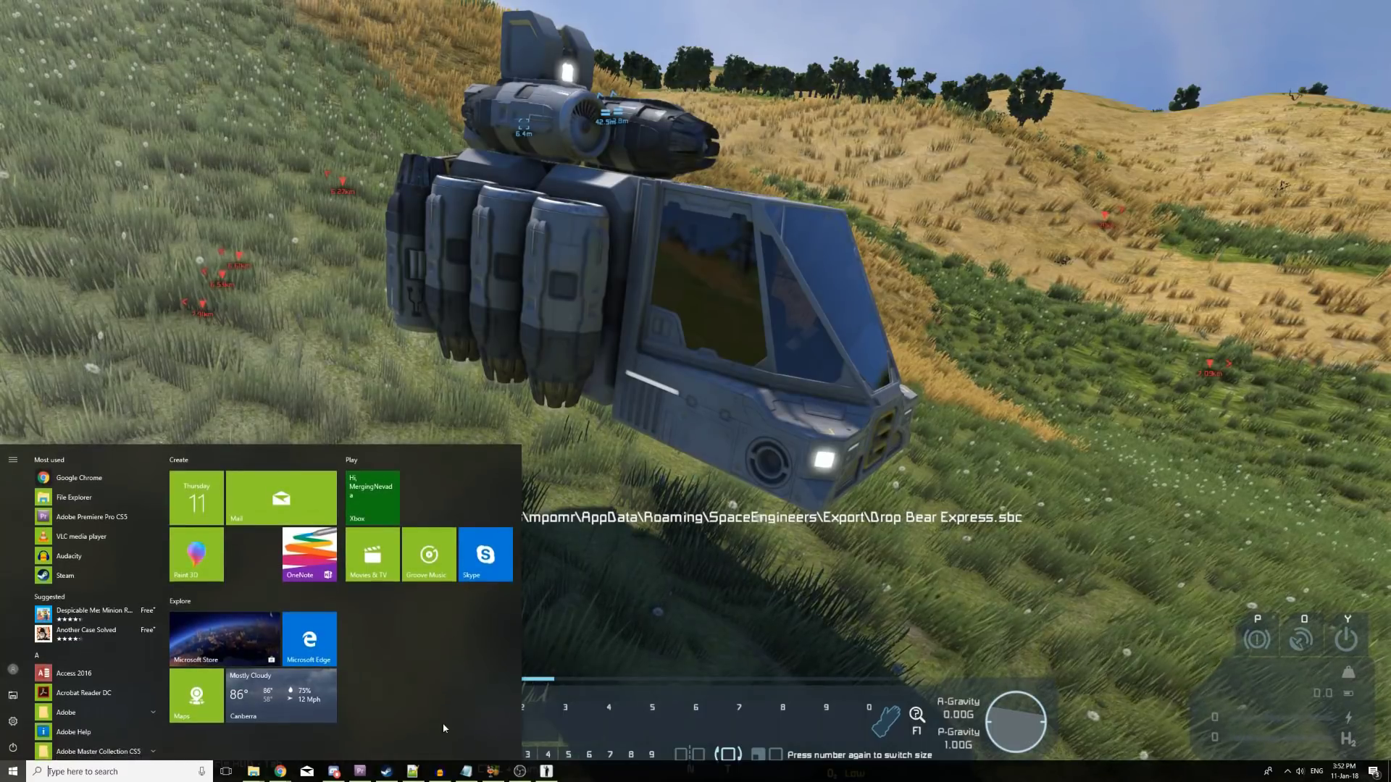
{"action": "left_click", "coordinate": [413, 771]}
{"action": "left_click", "coordinate": [258, 775]}
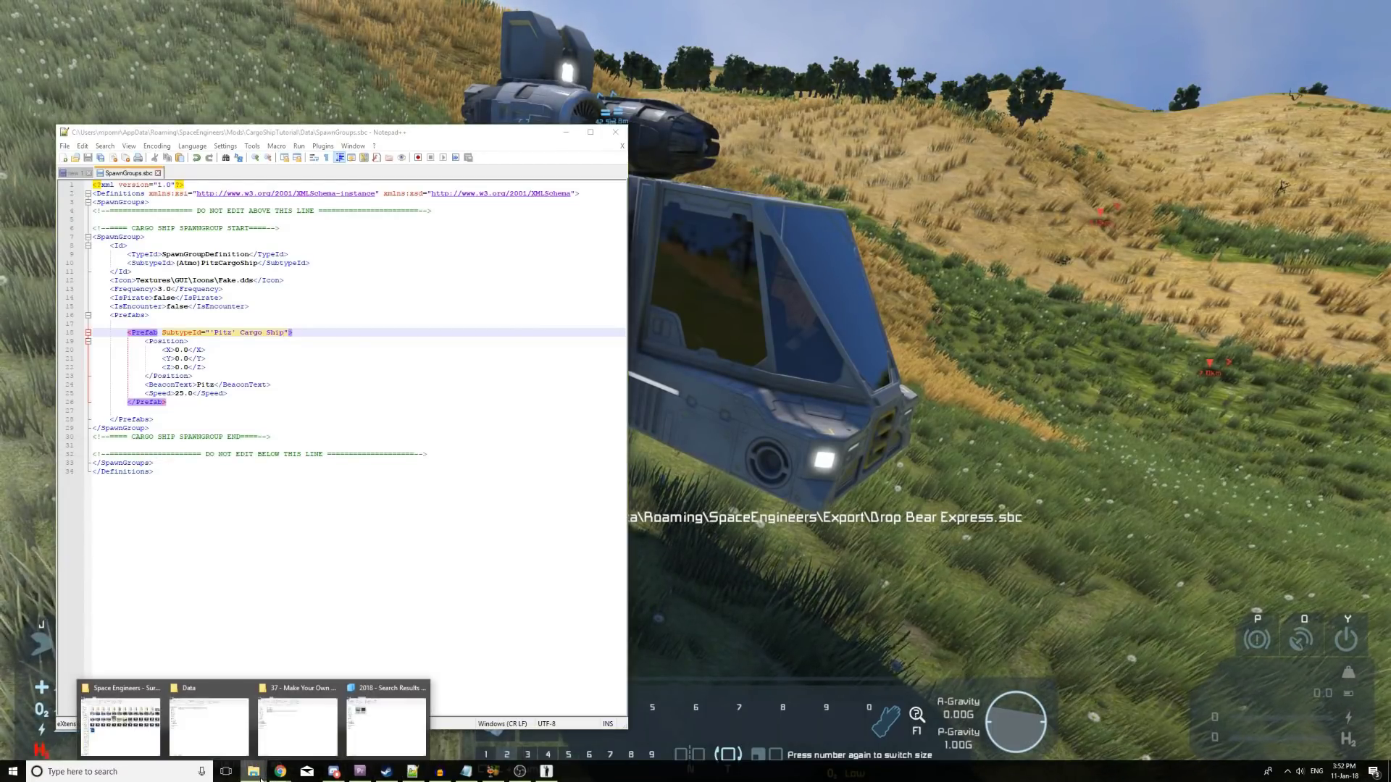
{"action": "left_click", "coordinate": [215, 724]}
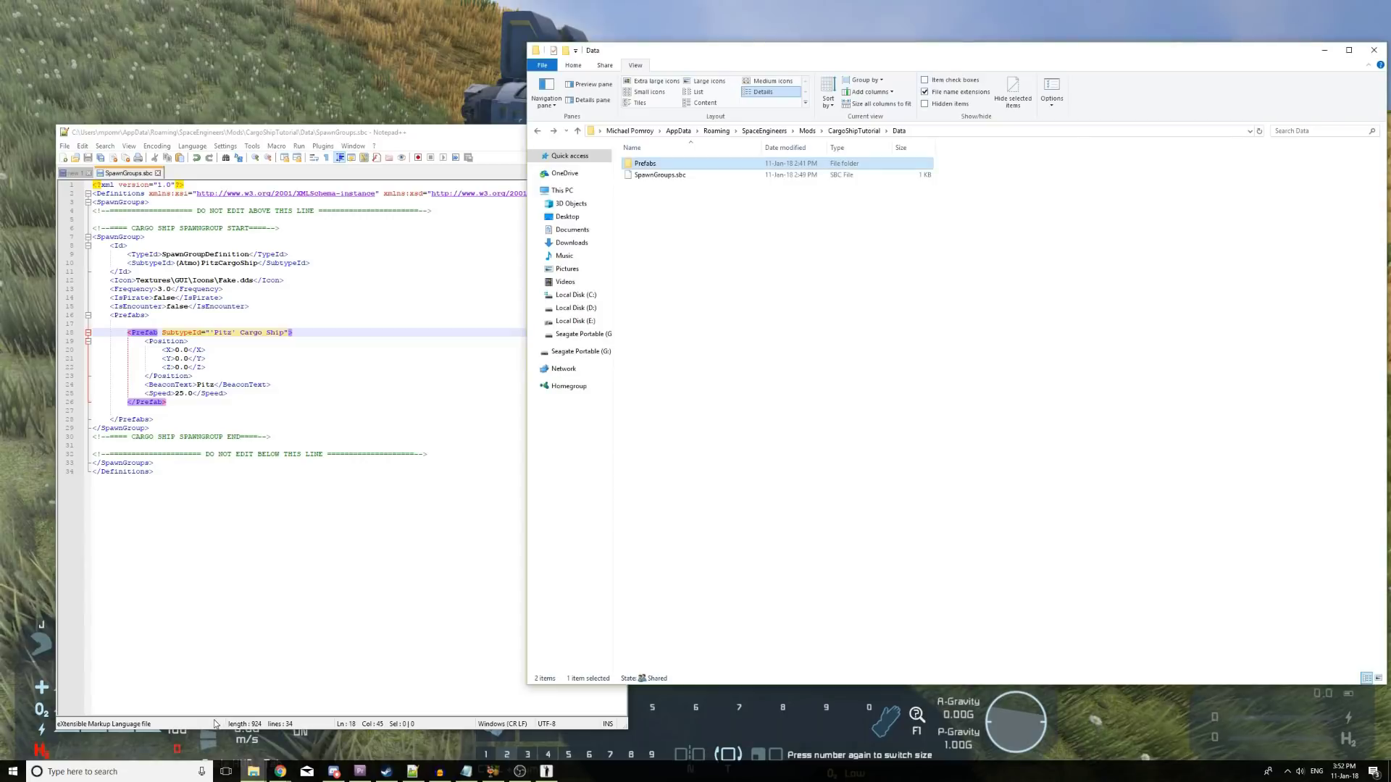
{"action": "left_click", "coordinate": [780, 185]}
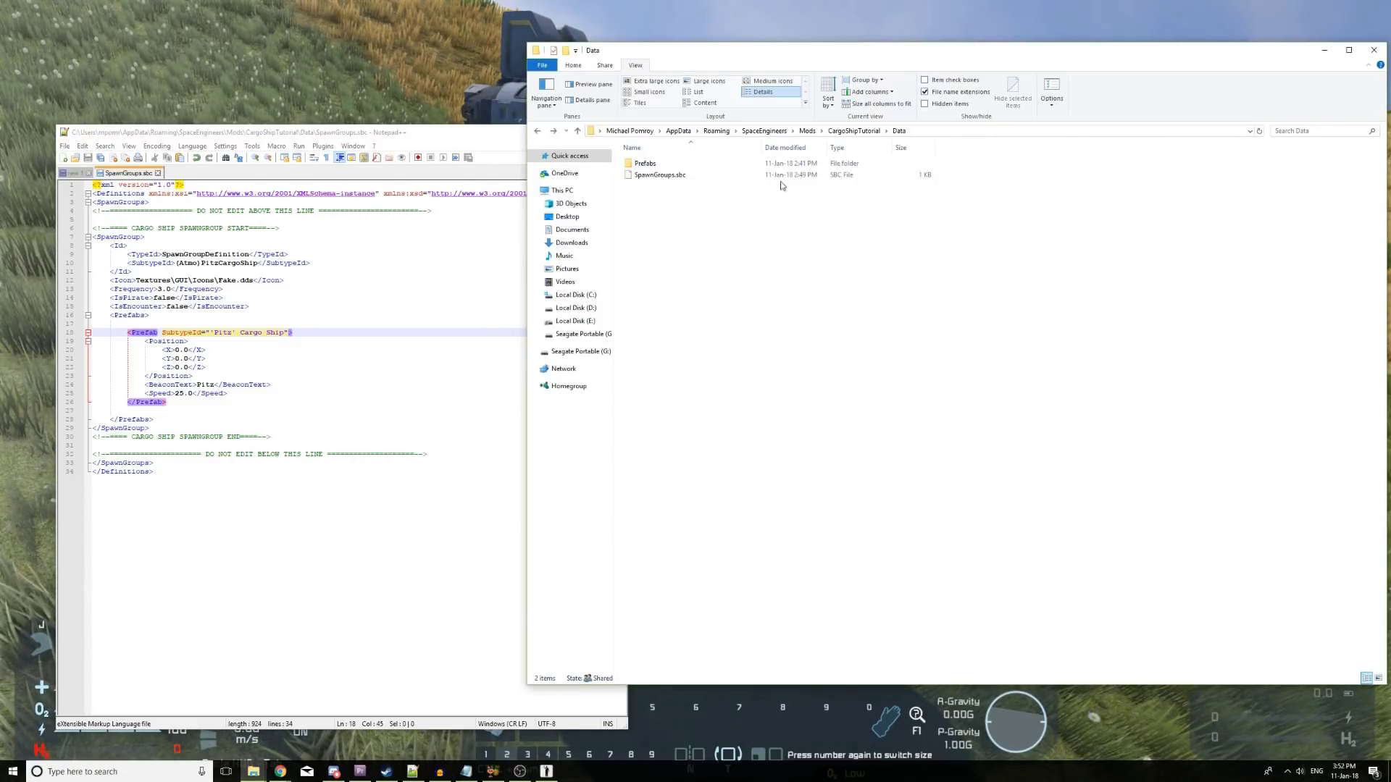
{"action": "left_click", "coordinate": [763, 132]}
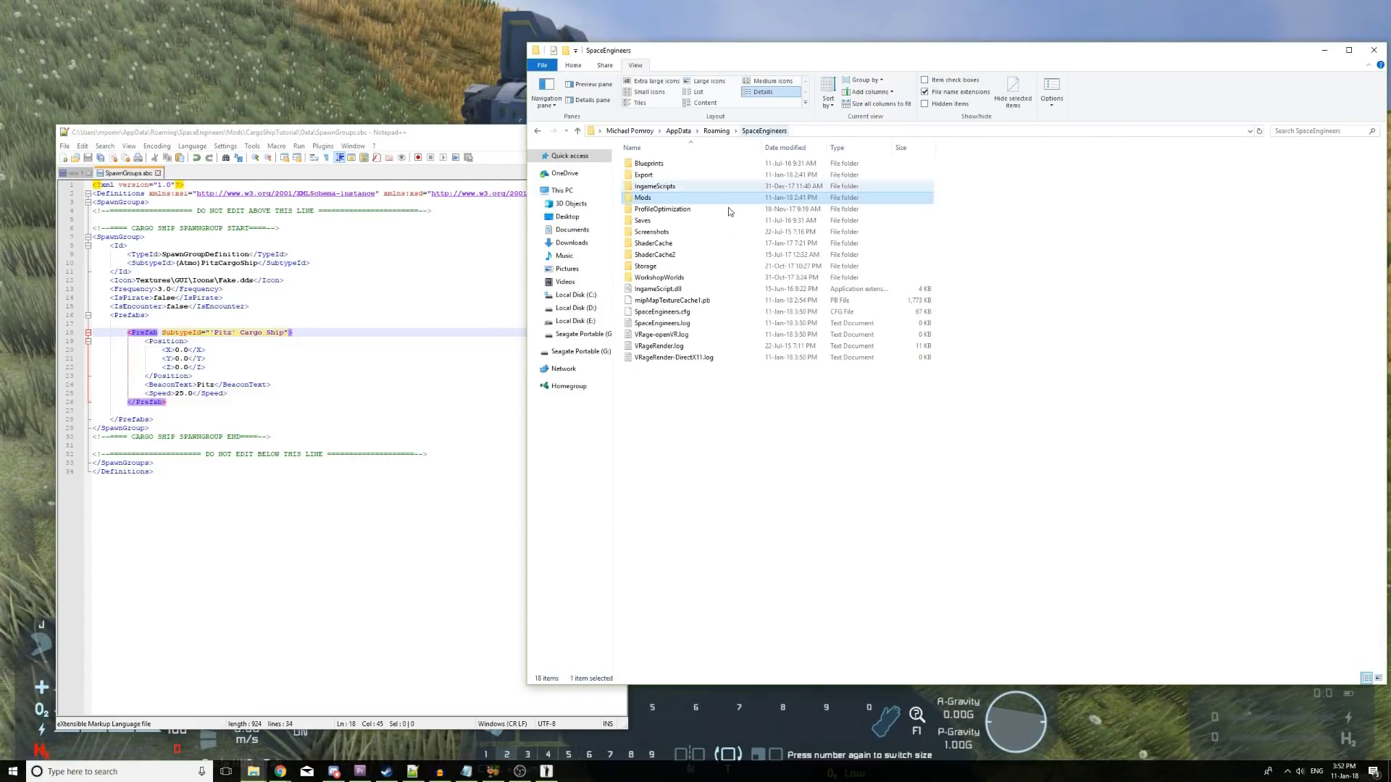
{"action": "double_click", "coordinate": [702, 175]}
{"action": "left_click", "coordinate": [681, 165]}
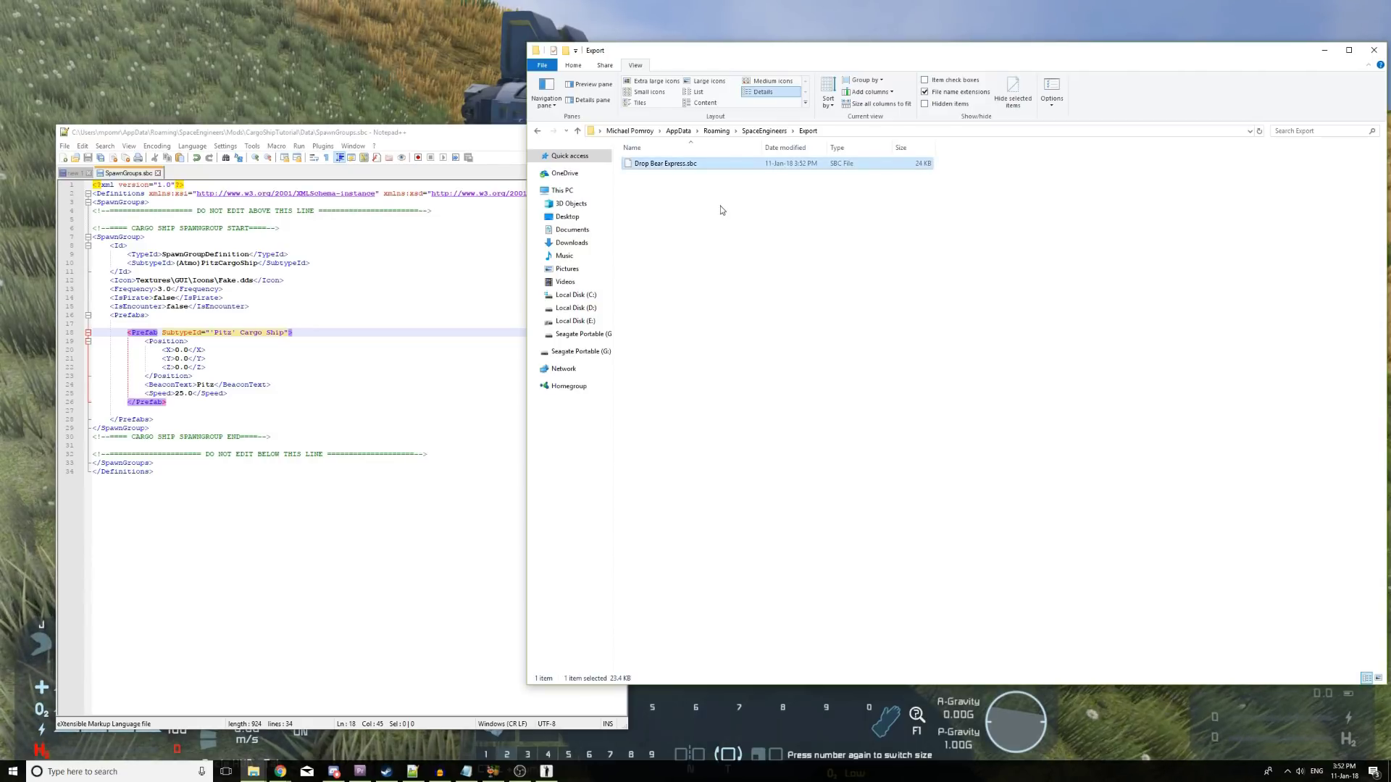
Step: Paste Drop Bear Express.sbc into the Data\Prefabs folder of the CargoShipTutorial mod
{"action": "key", "text": "alt+Left"}
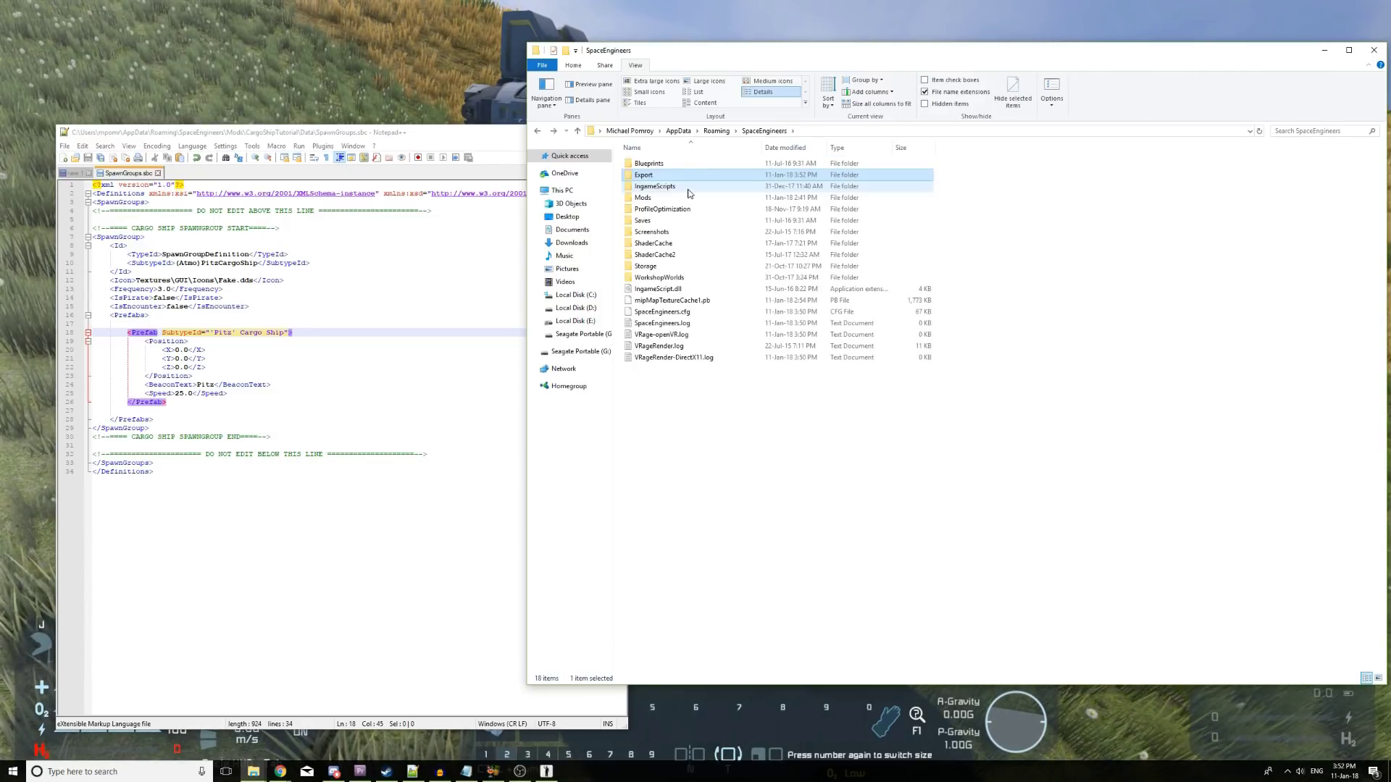
{"action": "double_click", "coordinate": [685, 195]}
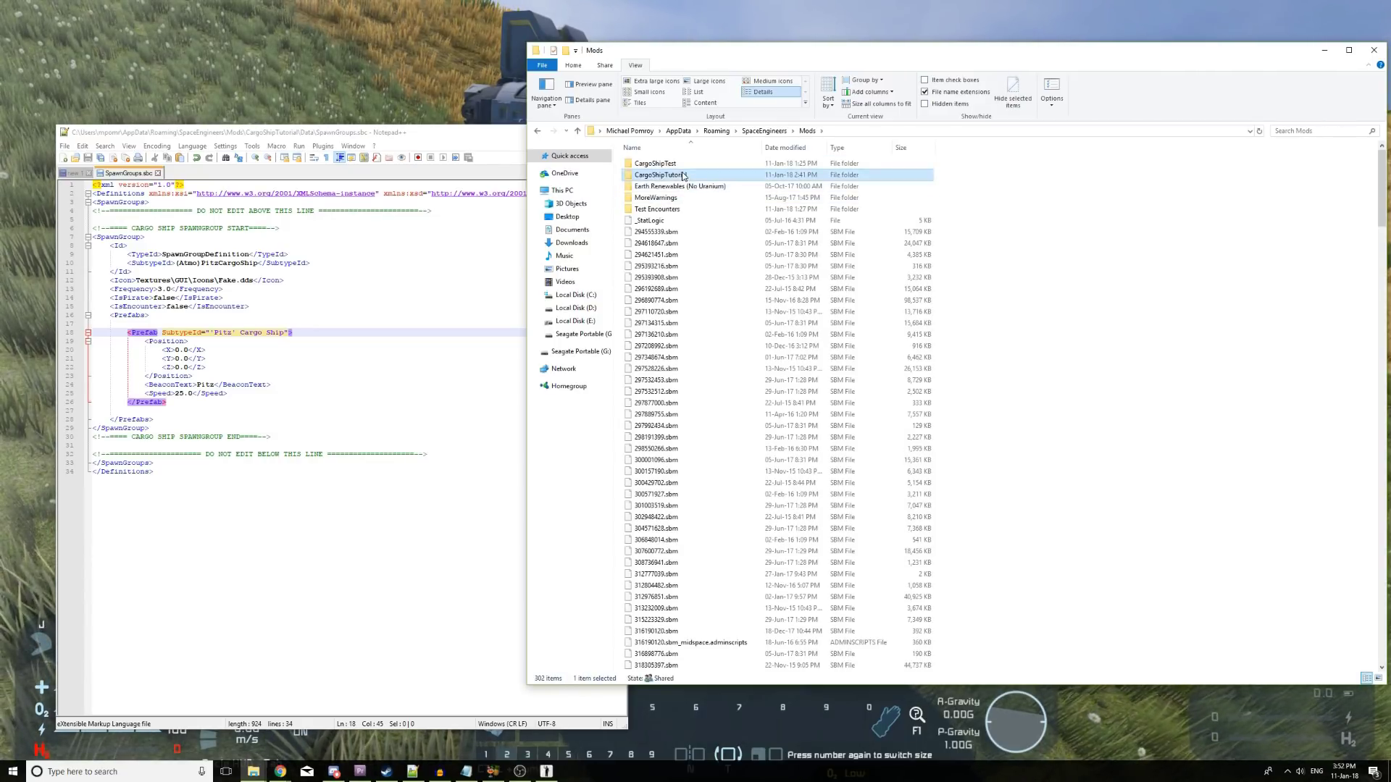
{"action": "double_click", "coordinate": [674, 175]}
{"action": "double_click", "coordinate": [678, 165]}
{"action": "double_click", "coordinate": [667, 167]}
{"action": "key", "text": "ctrl+v"}
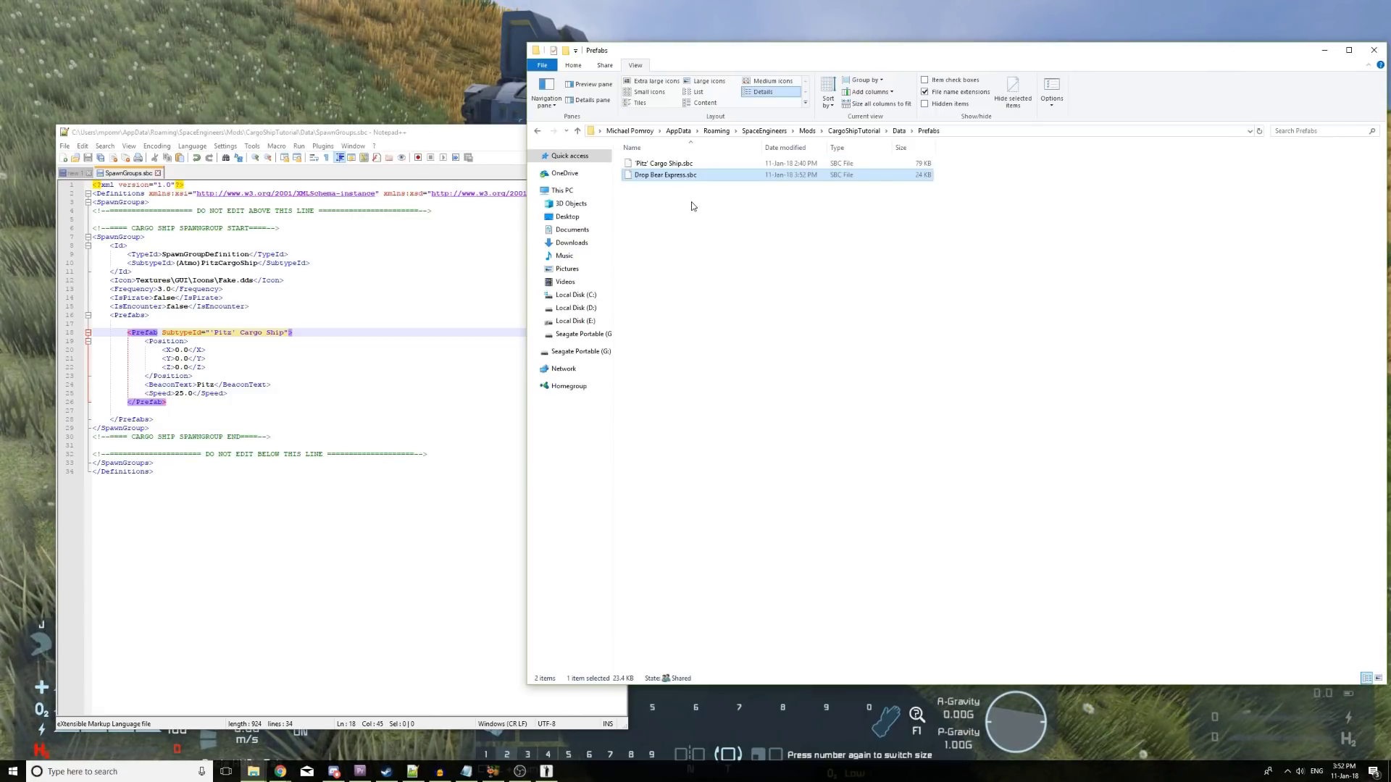
{"action": "left_click", "coordinate": [687, 216]}
Step: Duplicate the whole (Atmo)PitzCargoShip SpawnGroup block in SpawnGroups.sbc directly below the original, before the spawn group end comment
{"action": "left_click", "coordinate": [206, 296]}
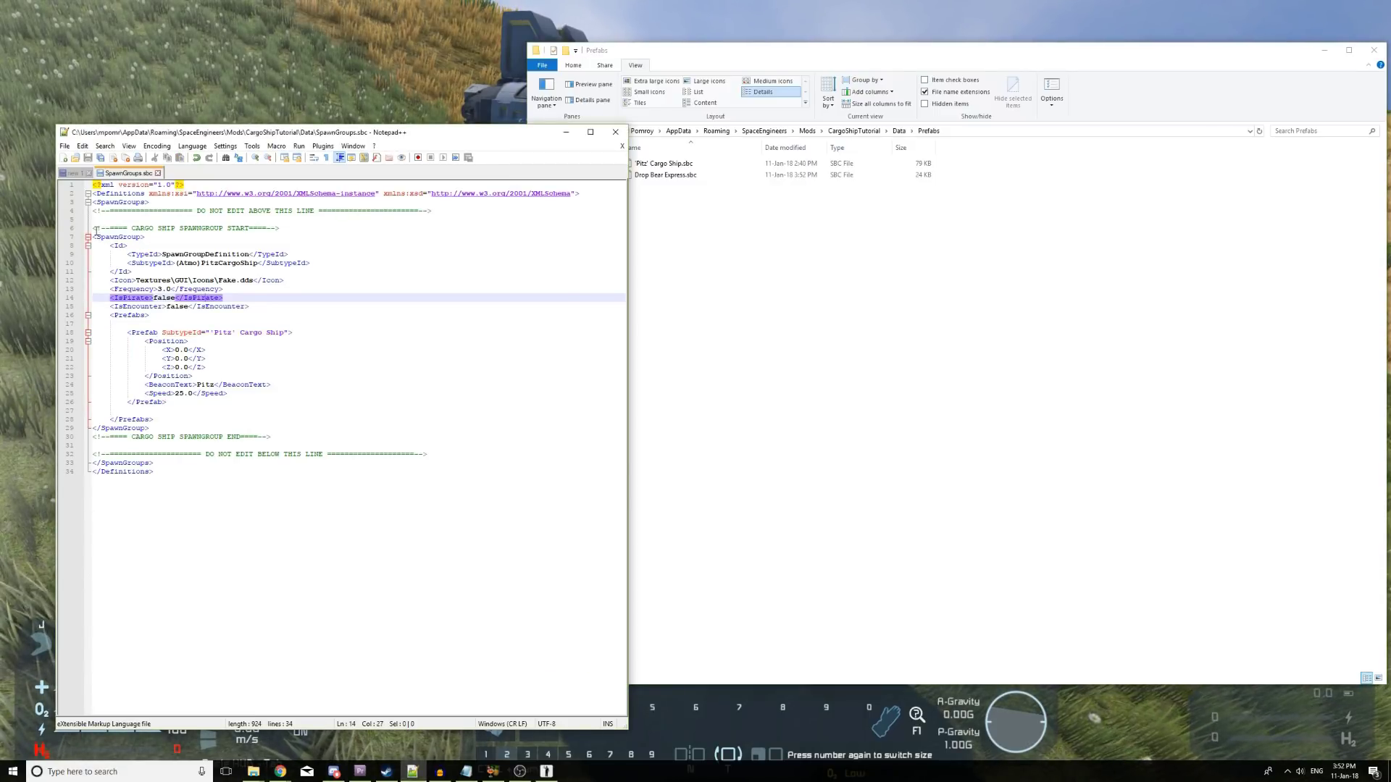
{"action": "left_click_drag", "start_coordinate": [94, 237], "coordinate": [198, 425]}
{"action": "key", "text": "ctrl+c"}
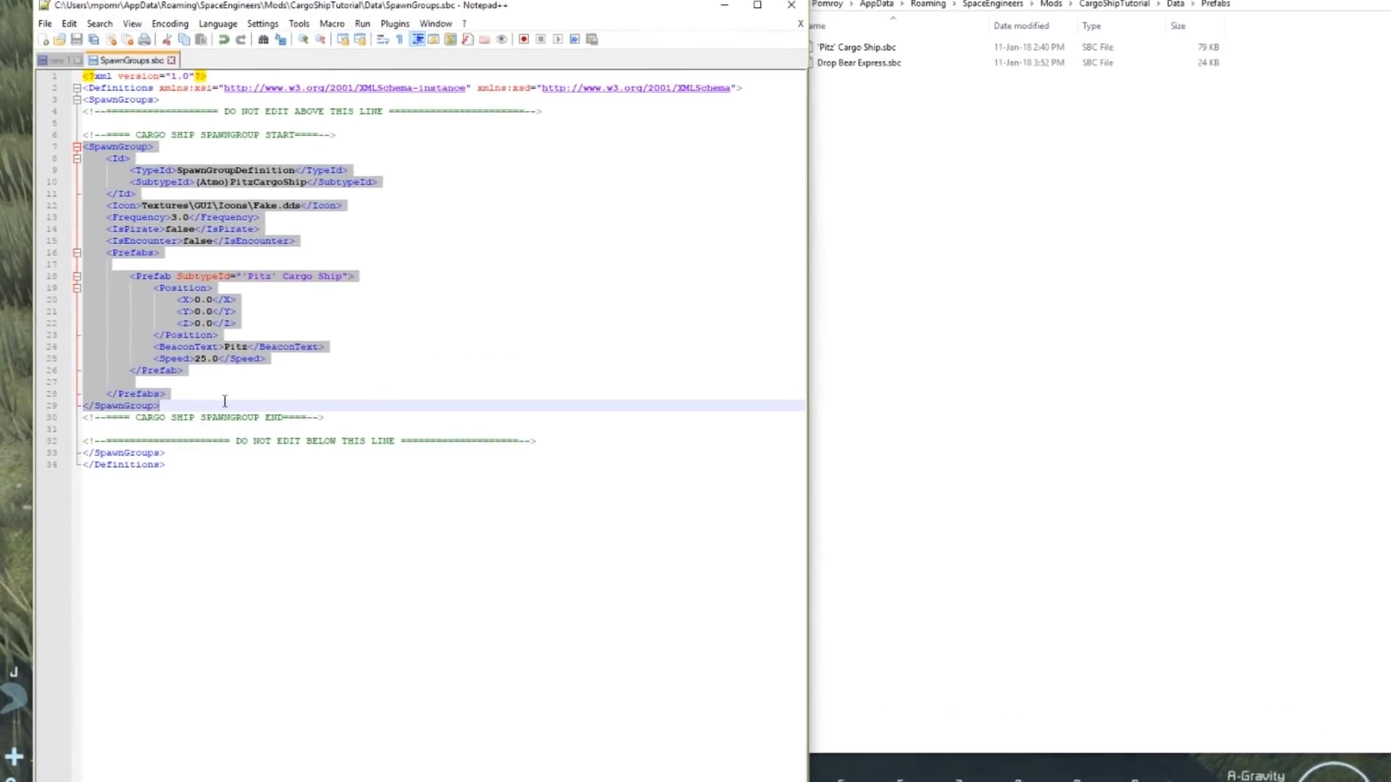
{"action": "left_click", "coordinate": [204, 398]}
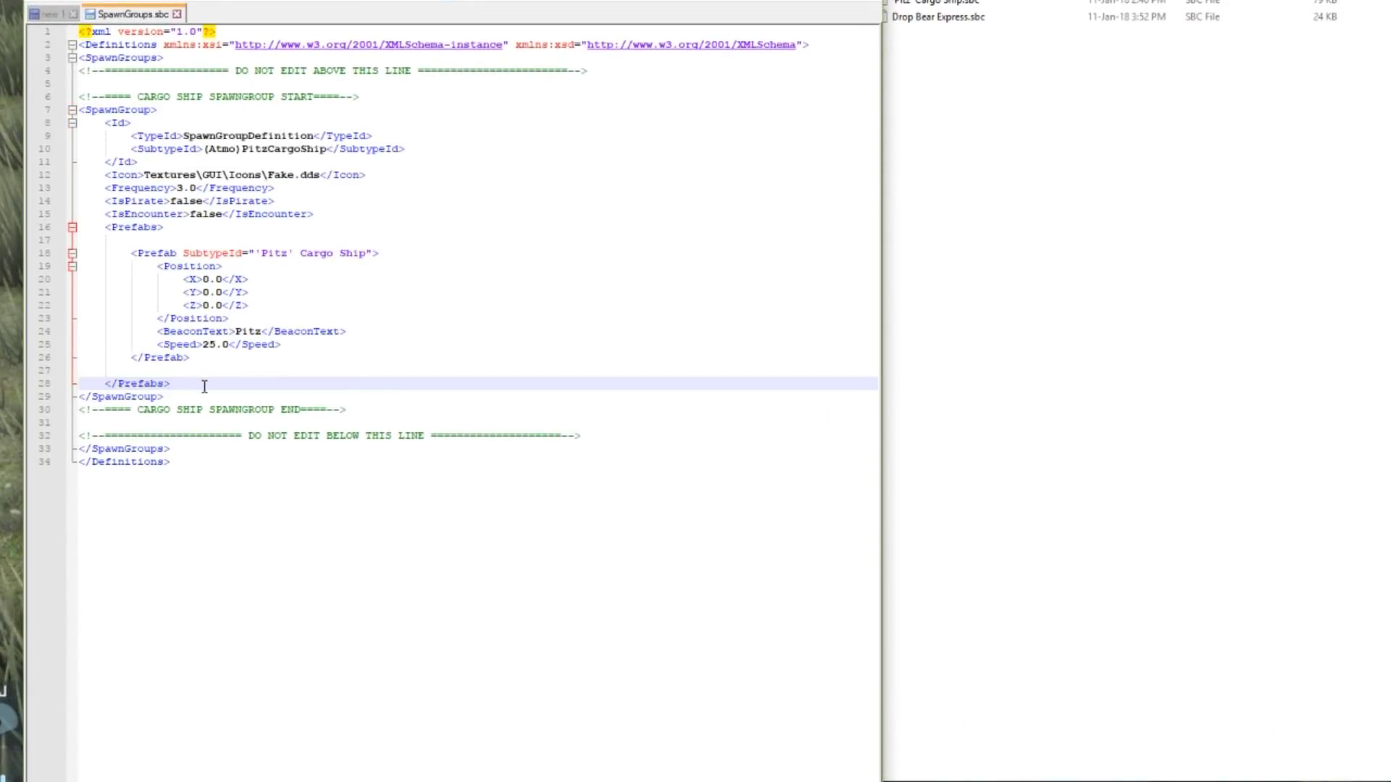
{"action": "key", "text": "Return"}
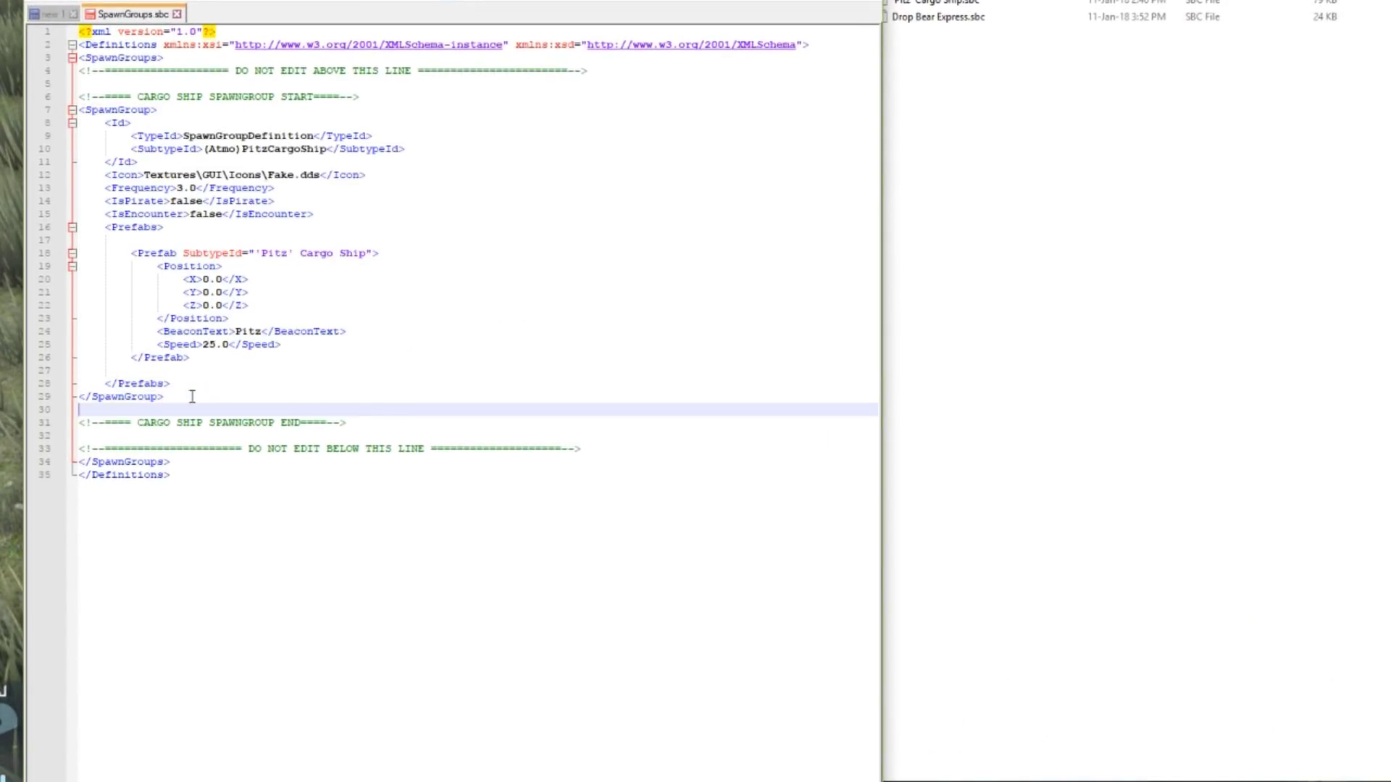
{"action": "key", "text": "ctrl+v"}
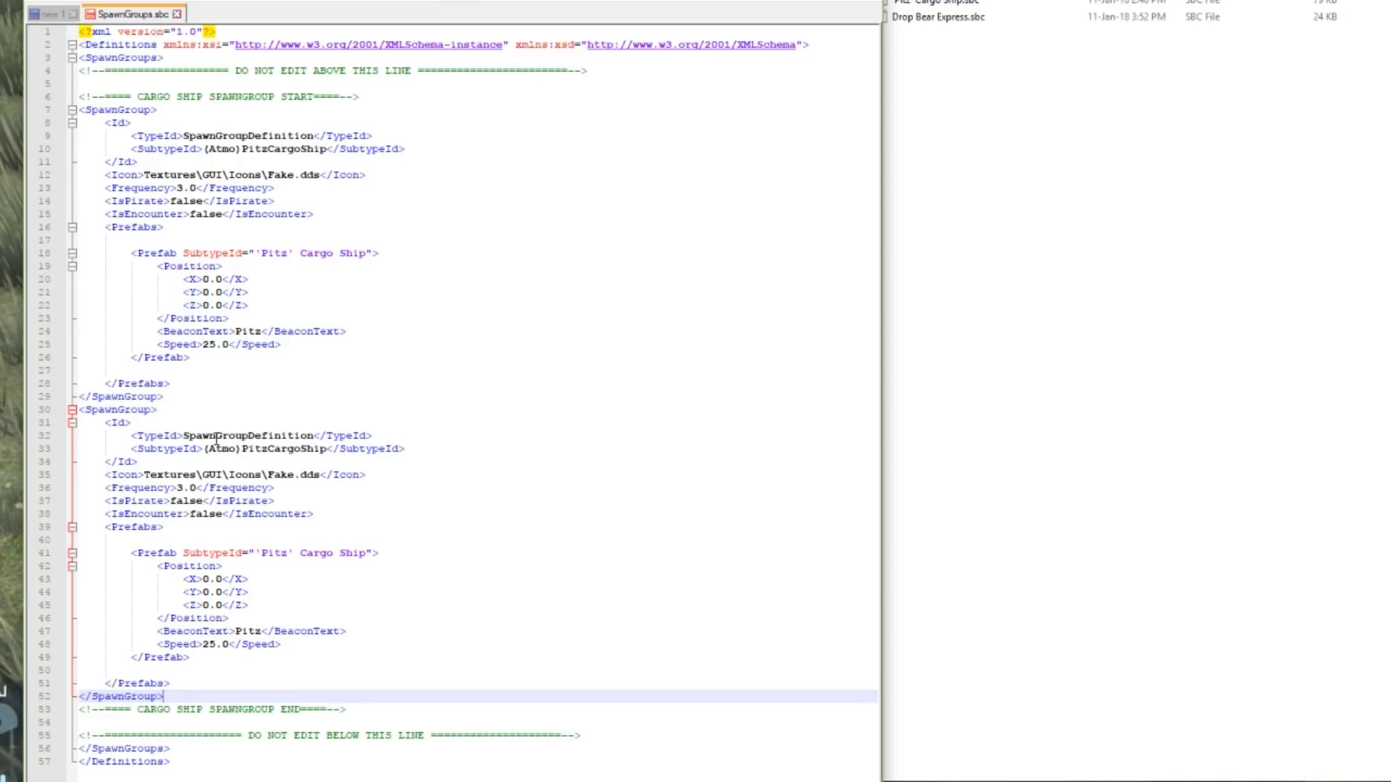
Step: Change the SubtypeId of the duplicated spawn group to (Atmo)DropBearExpress
{"action": "left_click", "coordinate": [242, 450]}
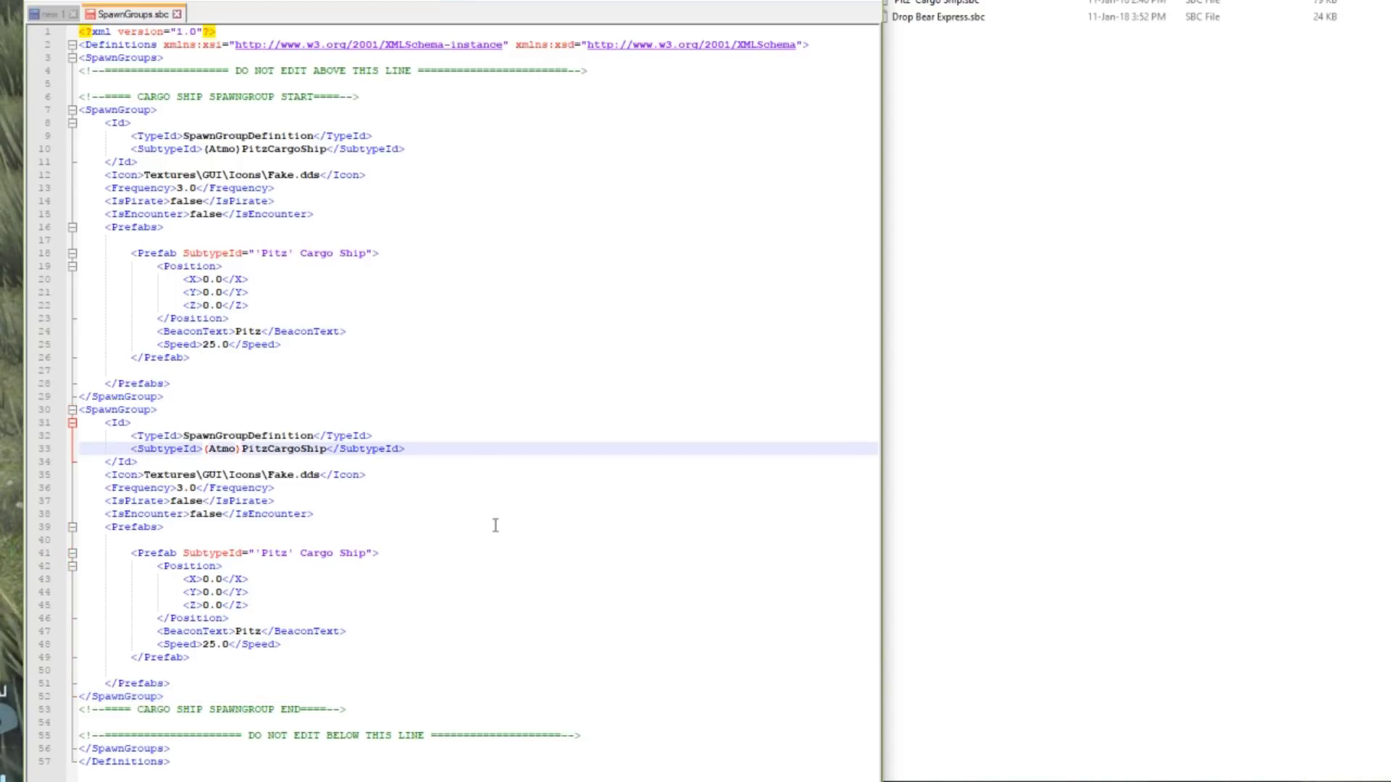
{"action": "type", "text": "DropBear "}
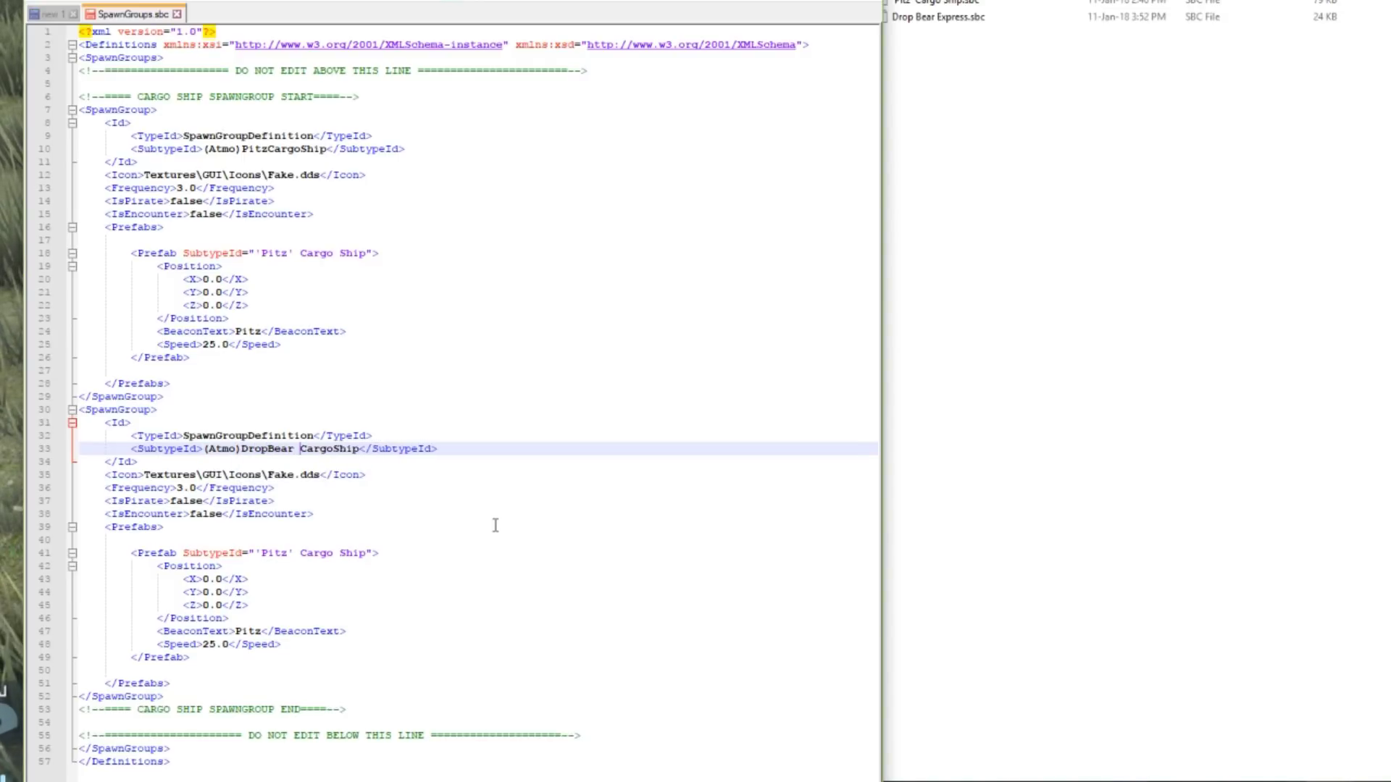
{"action": "type", "text": "Express"}
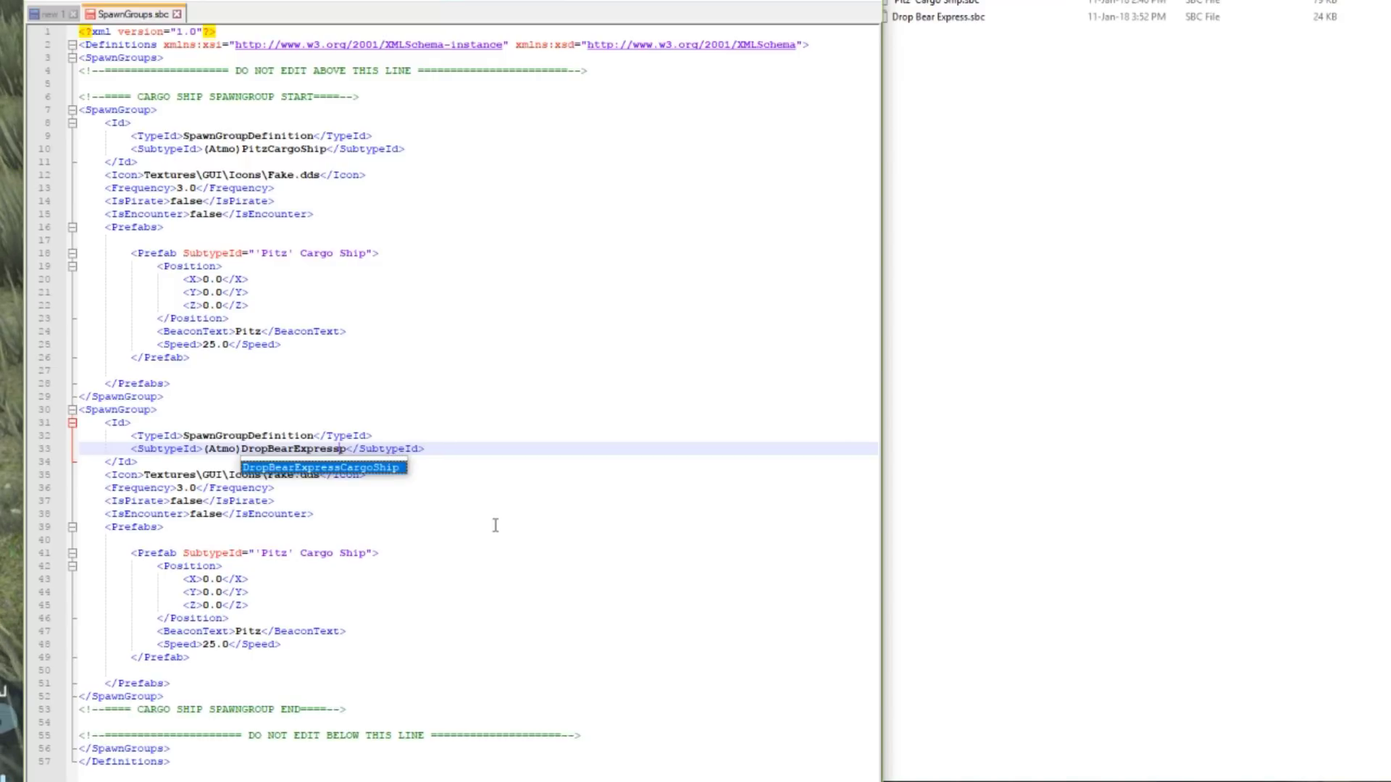
{"action": "left_click", "coordinate": [216, 473]}
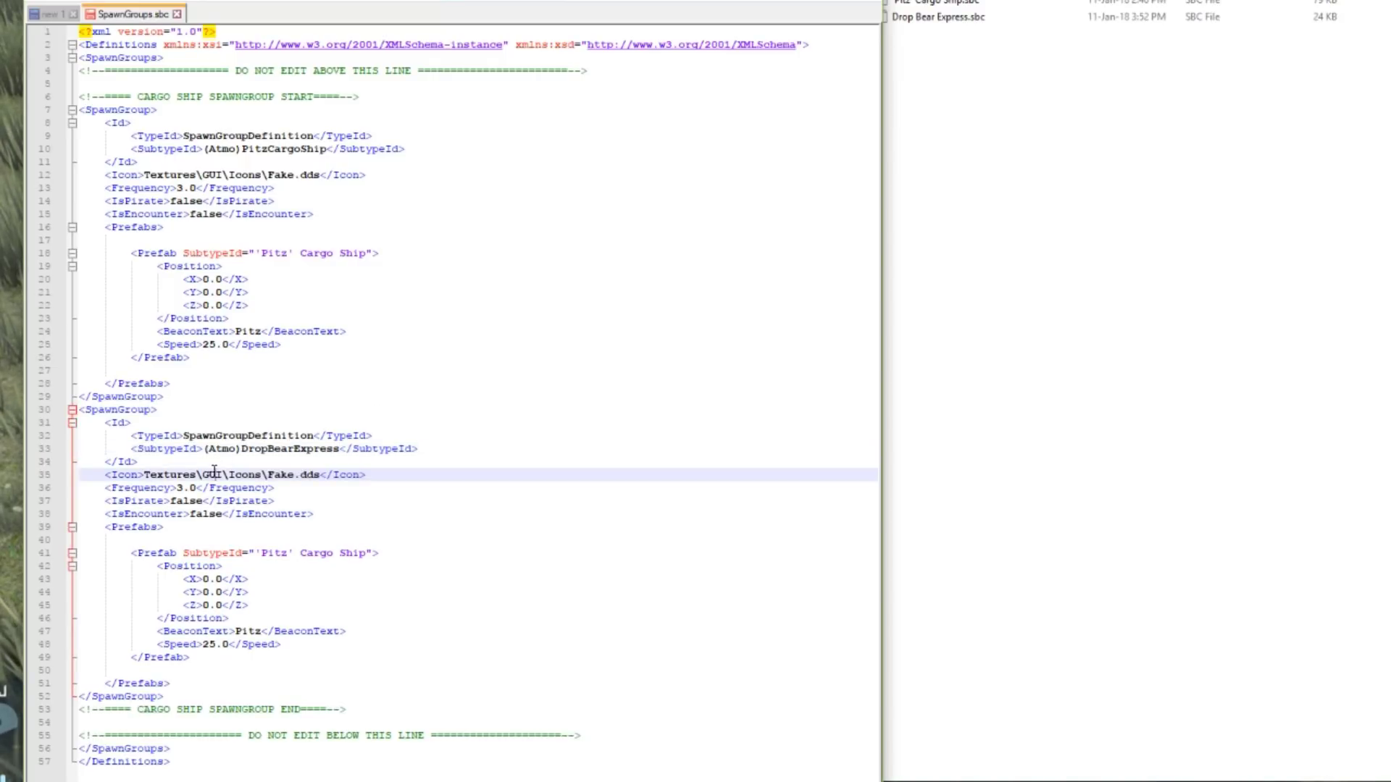
{"action": "left_click", "coordinate": [191, 487]}
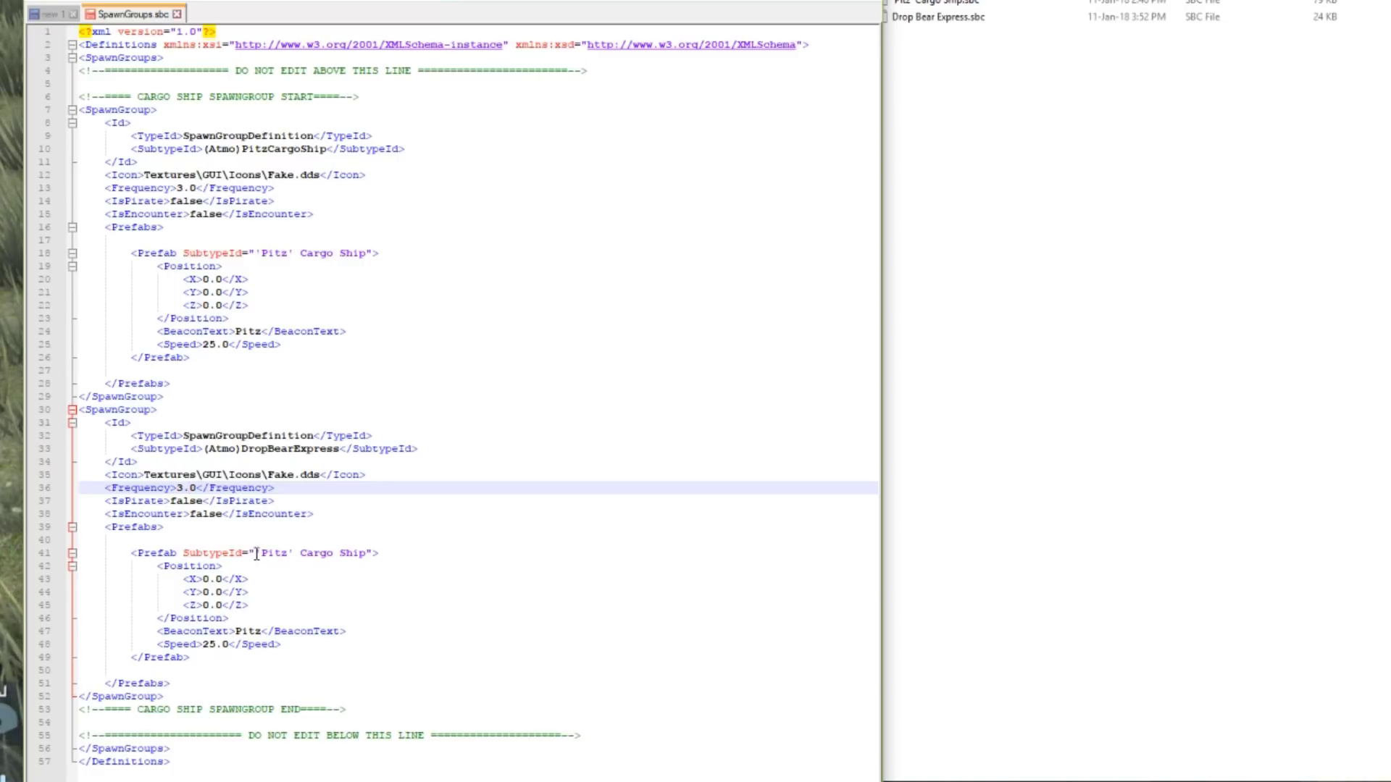
Step: Set both the prefab SubtypeId and the BeaconText of the duplicated spawn group to Drop Bear Express
{"action": "left_click_drag", "start_coordinate": [256, 554], "coordinate": [300, 554]}
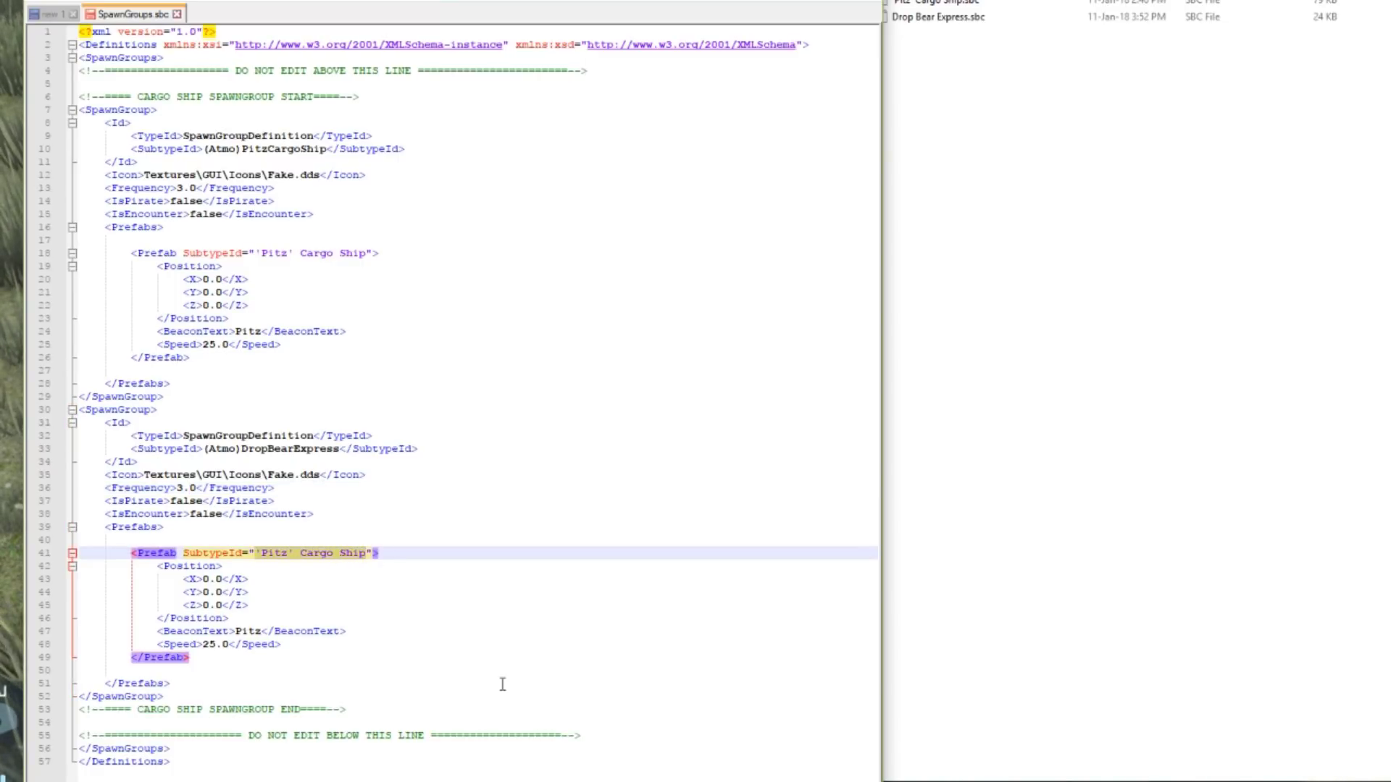
{"action": "type", "text": "Drop Bear"}
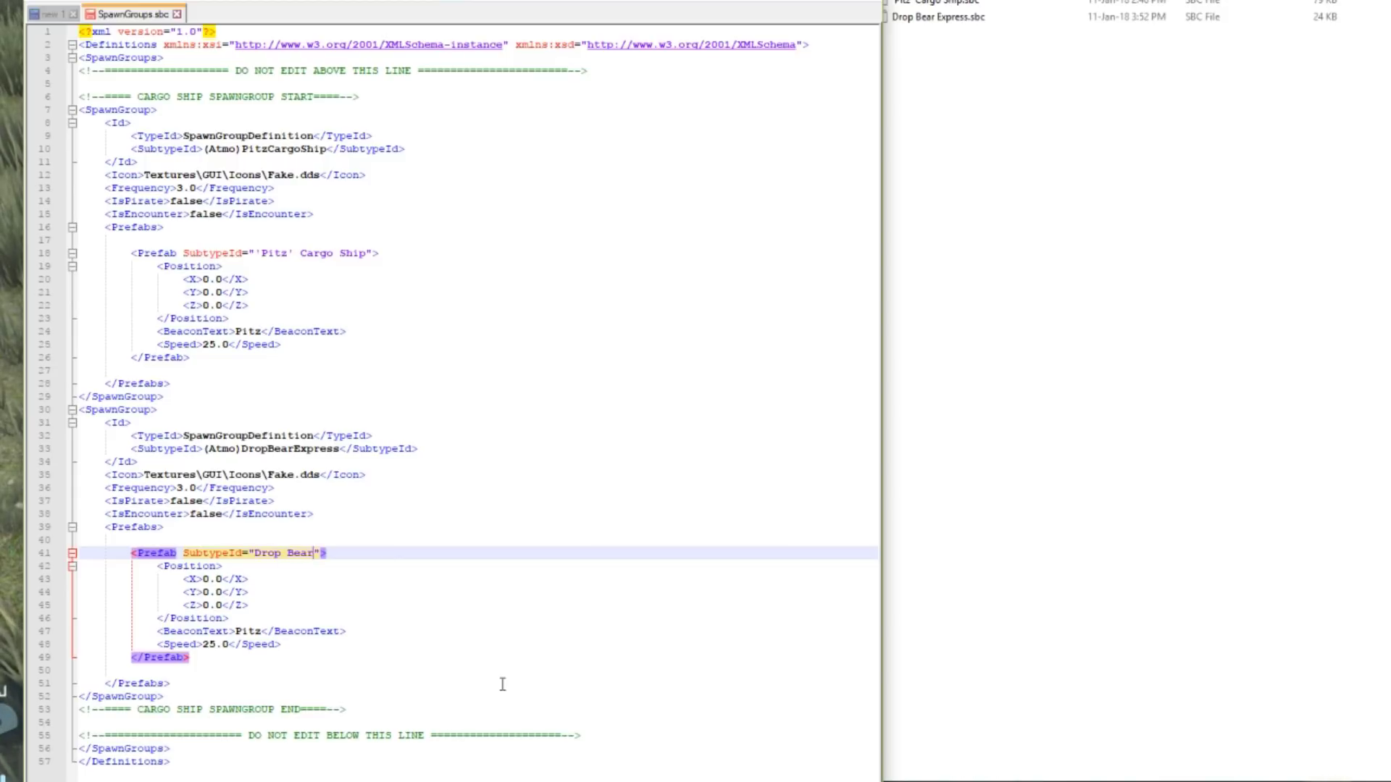
{"action": "type", "text": " Express"}
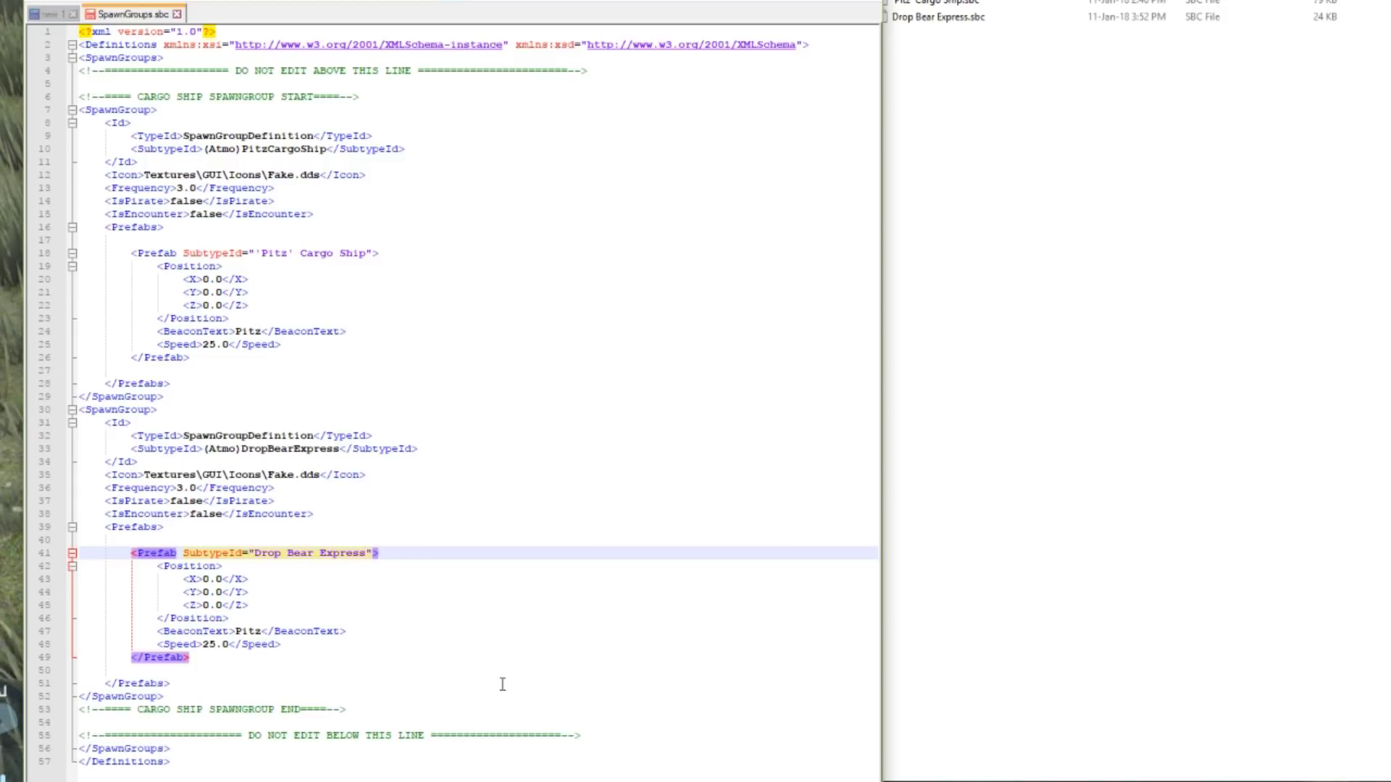
{"action": "left_click", "coordinate": [242, 634]}
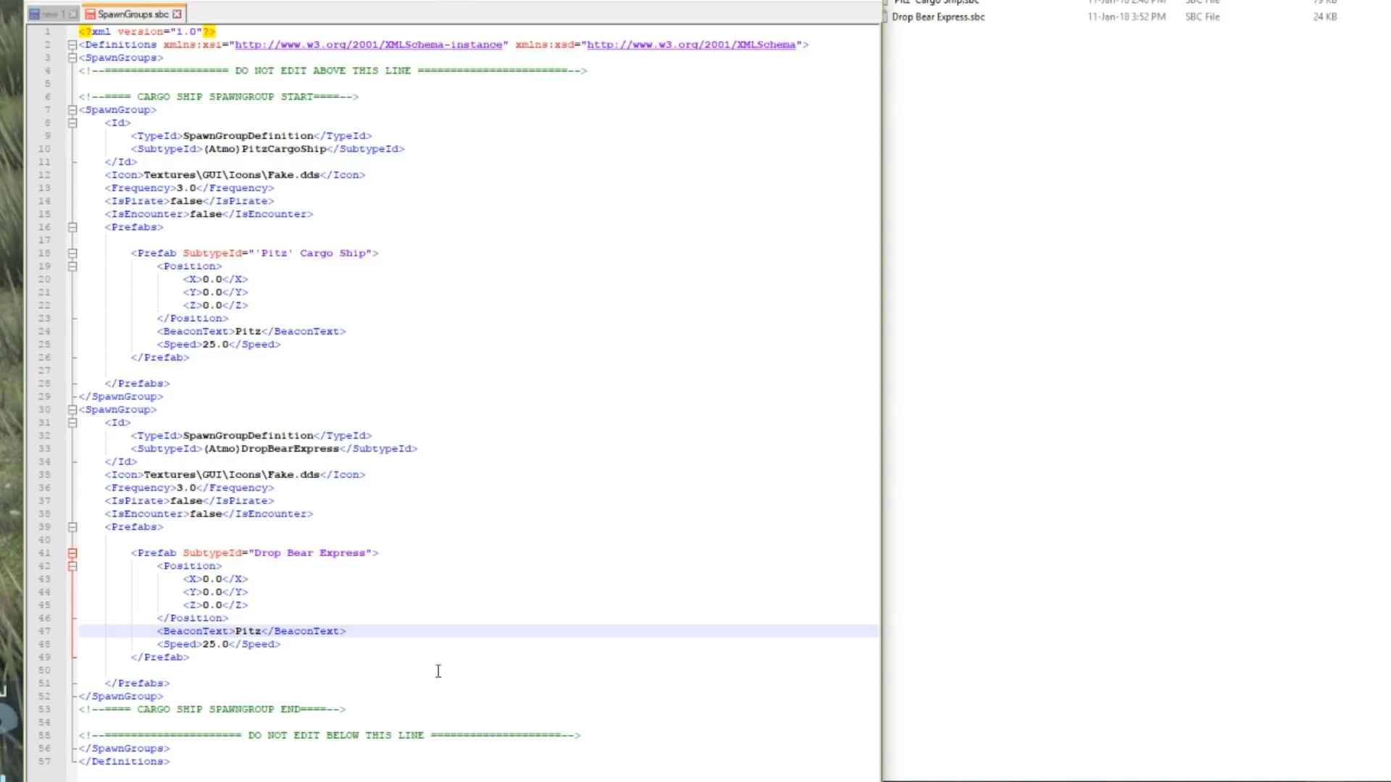
{"action": "type", "text": "Drop Bear"}
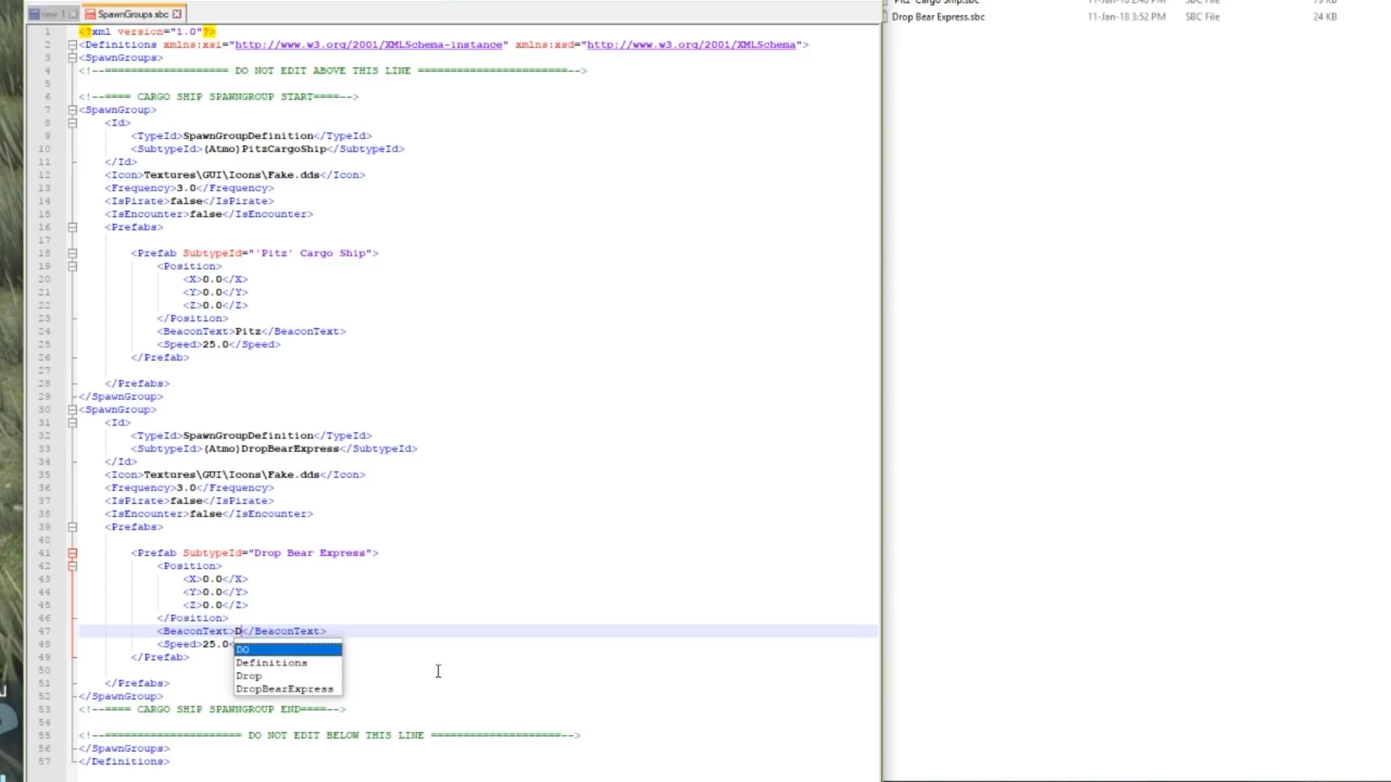
{"action": "type", "text": " Expr"}
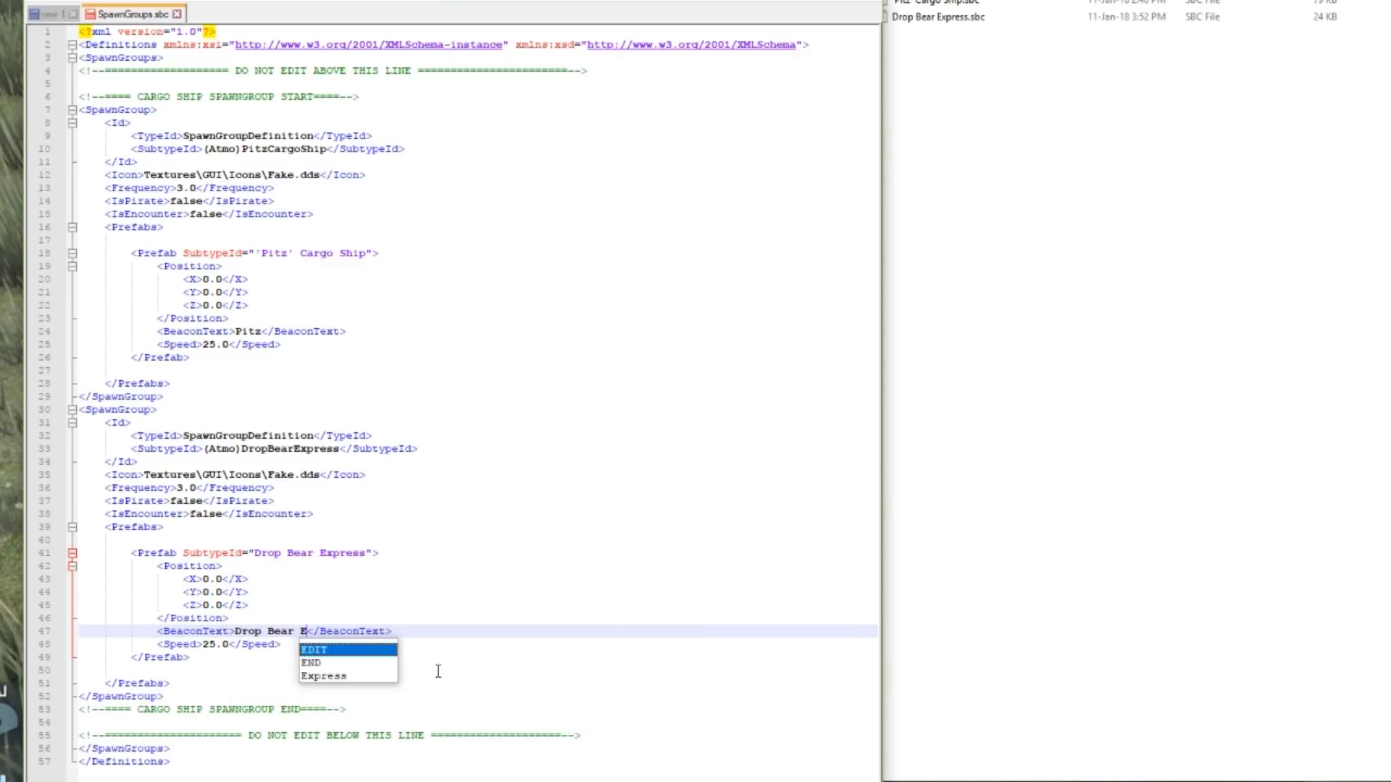
{"action": "type", "text": "ess"}
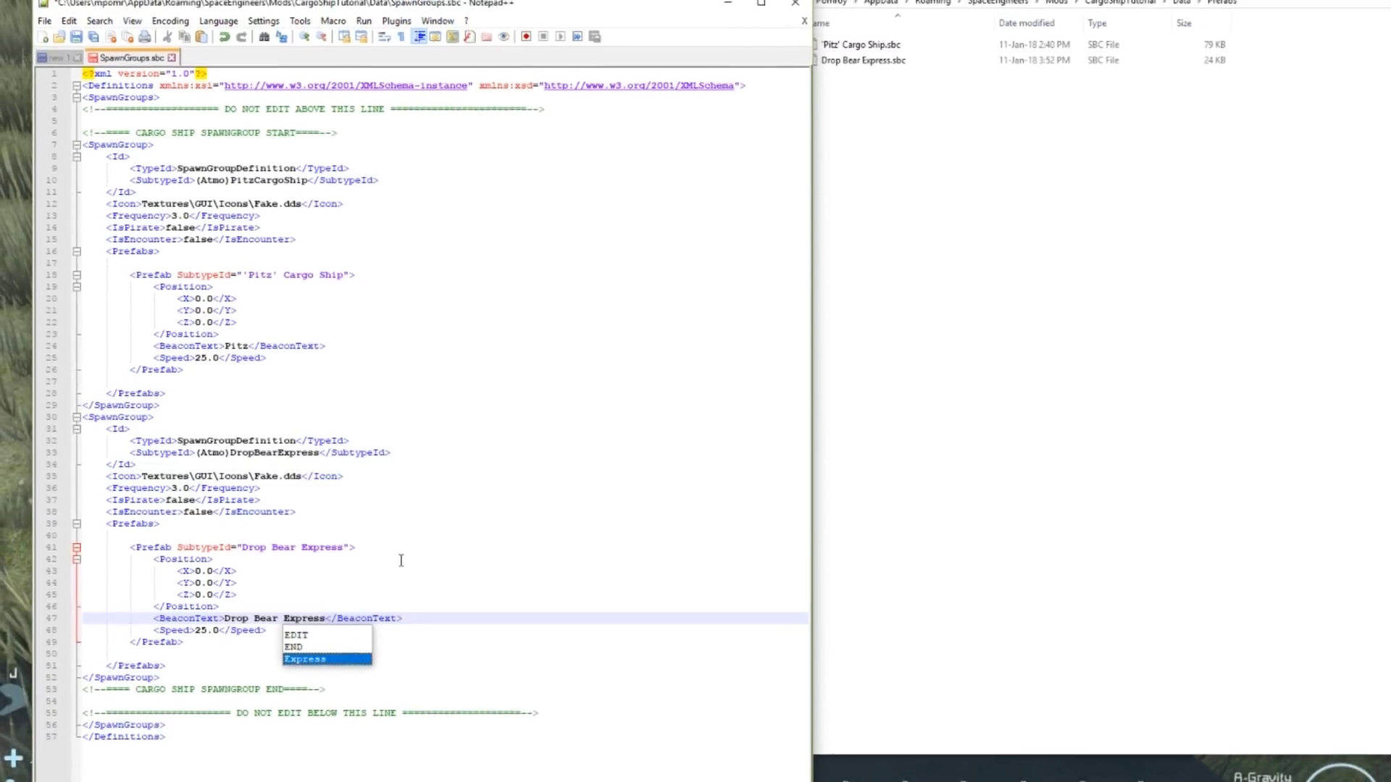
{"action": "left_click", "coordinate": [432, 565]}
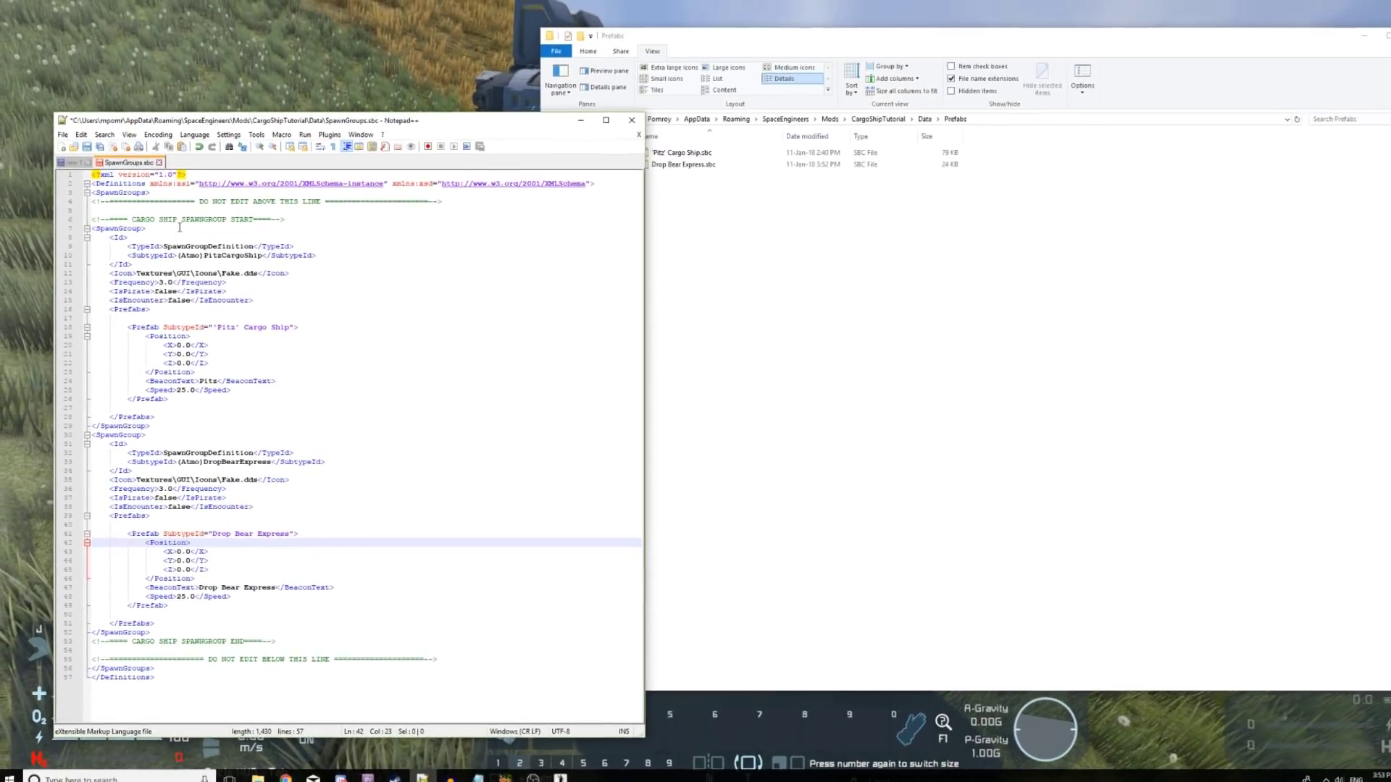
Step: Switch to Space Engineers and exit to the main menu, saving the current world
{"action": "left_click", "coordinate": [313, 54]}
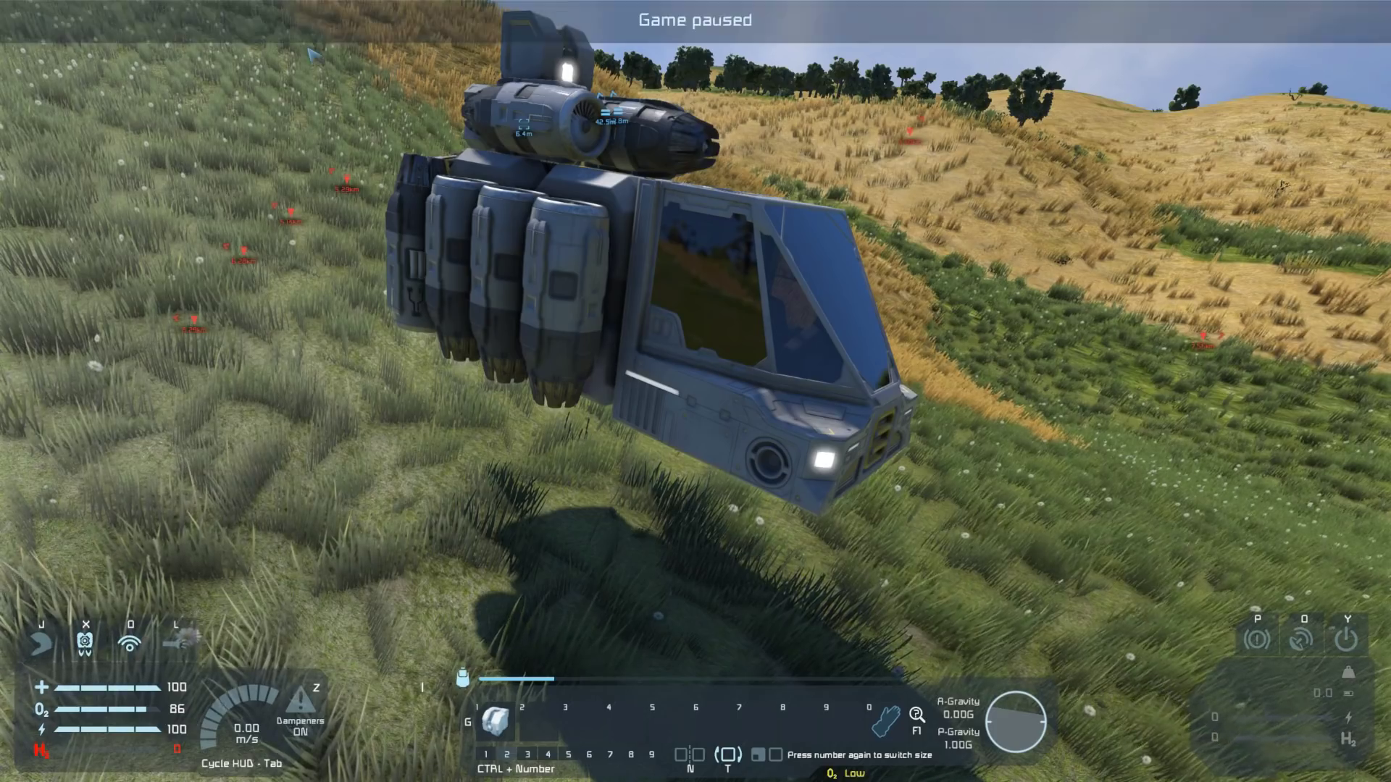
{"action": "key", "text": "Escape"}
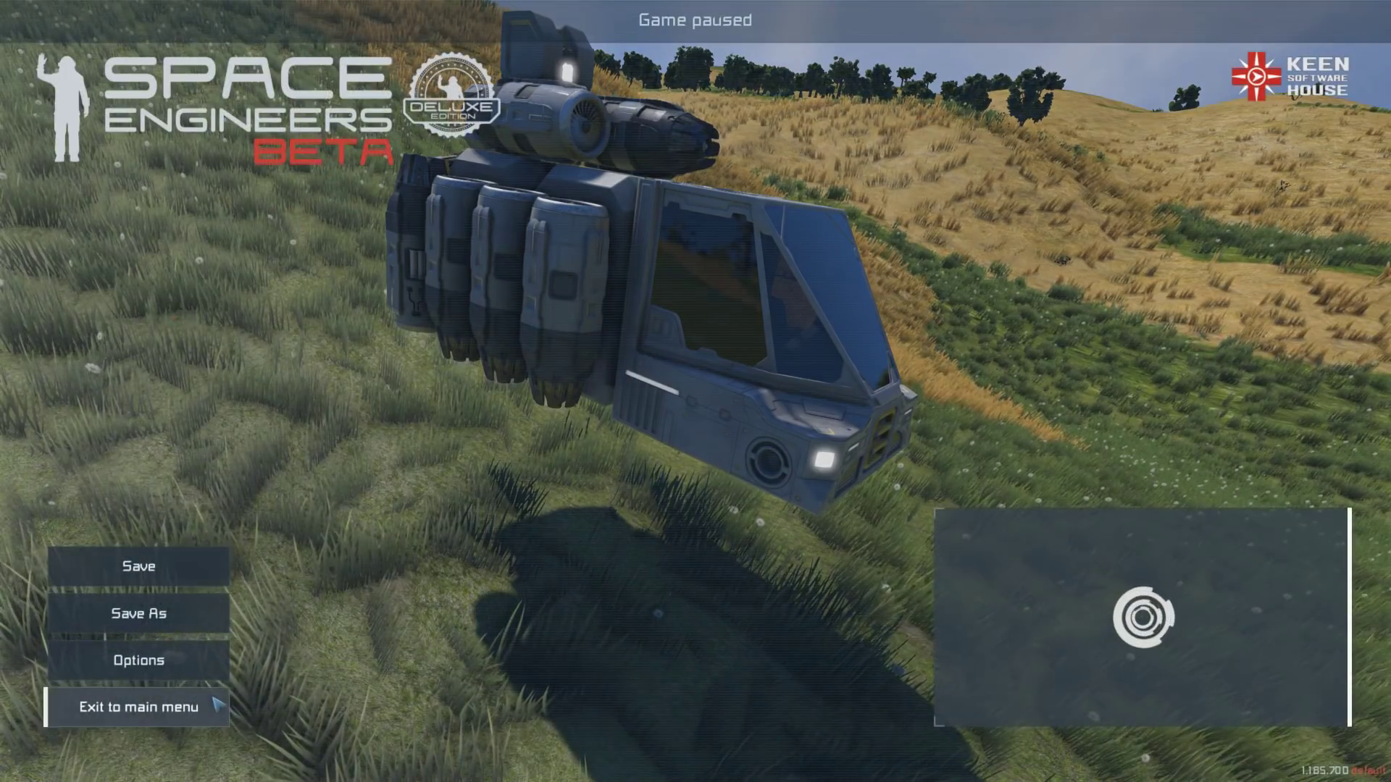
{"action": "left_click", "coordinate": [138, 707]}
{"action": "left_click", "coordinate": [546, 455]}
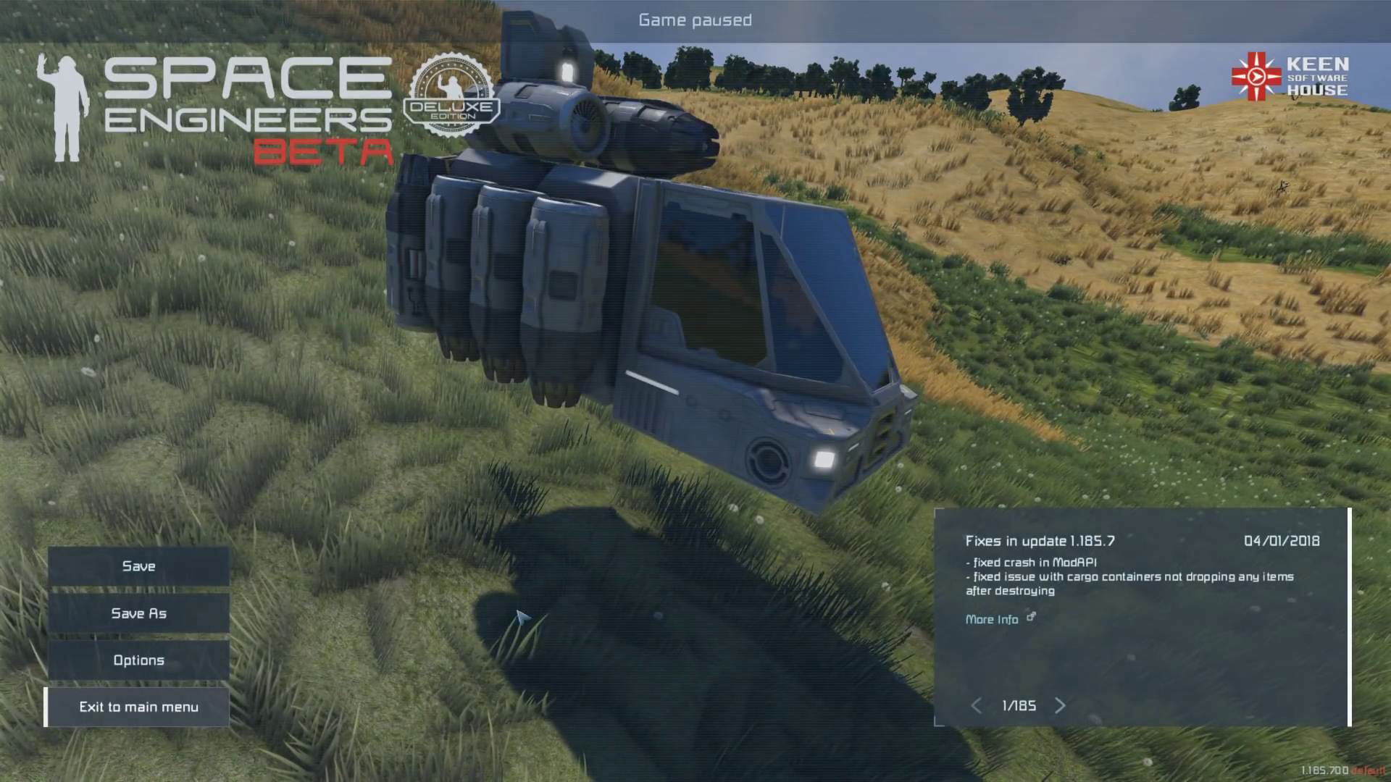
Step: Make sure SpawnGroups.sbc is saved in Notepad++, then load the Planetary Cargo Ship Tutorial world in Space Engineers
{"action": "key", "text": "alt+Tab"}
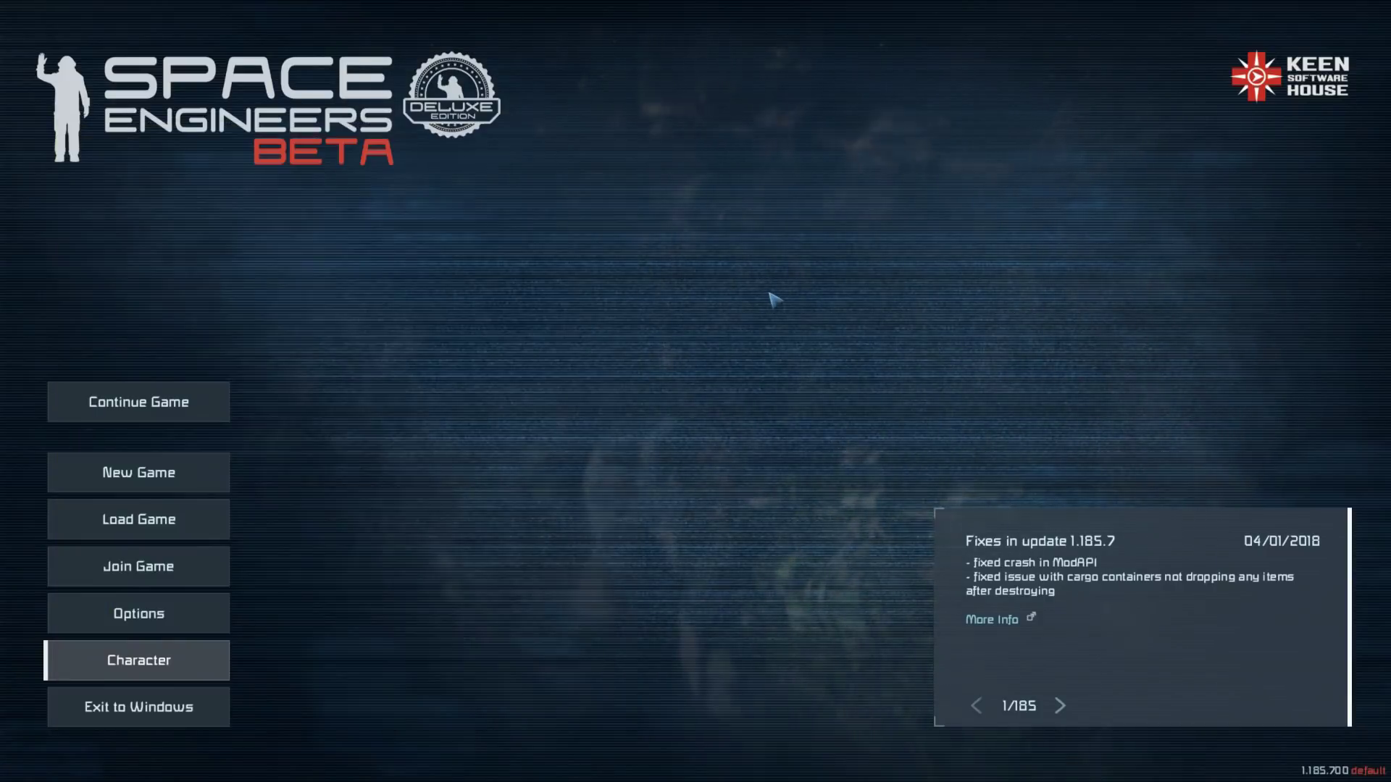
{"action": "key", "text": "alt+Tab"}
{"action": "left_click", "coordinate": [184, 518]}
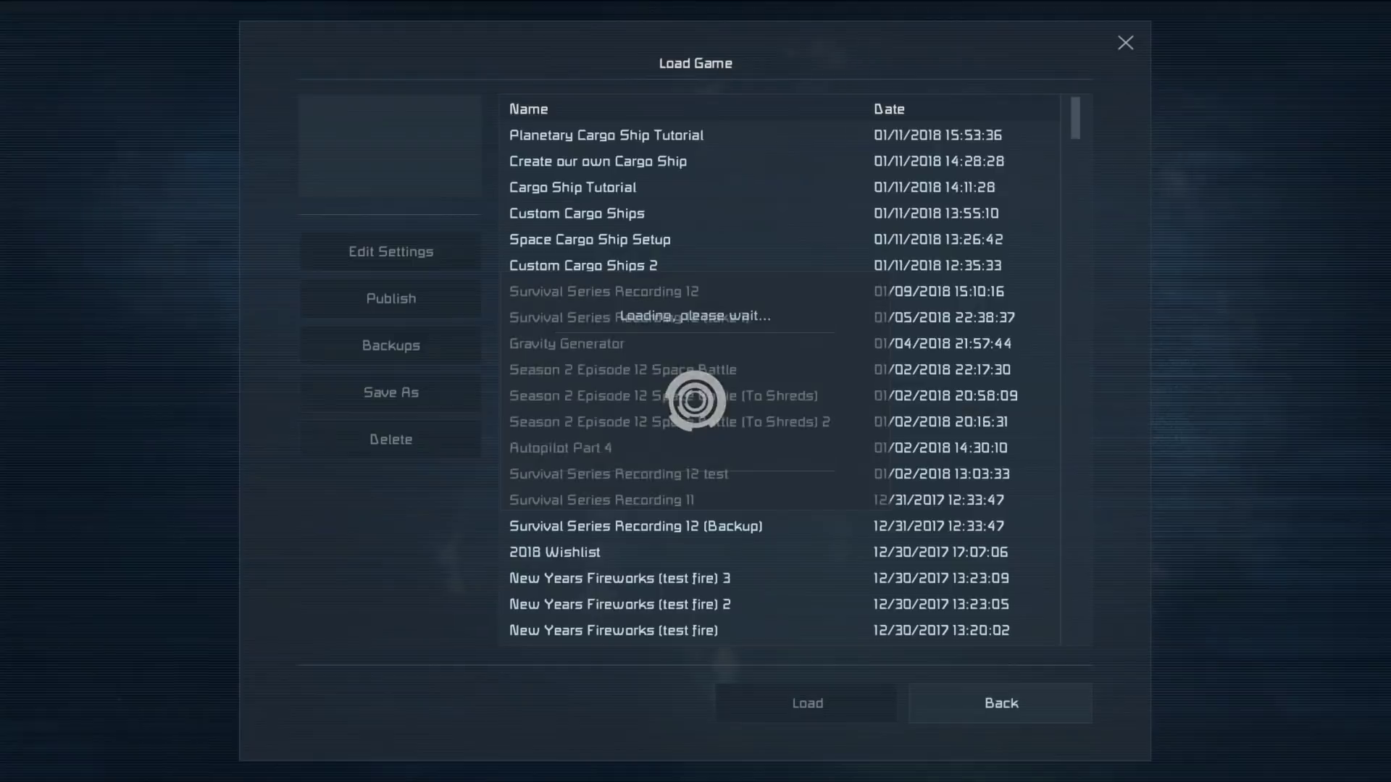
{"action": "left_click", "coordinate": [773, 721]}
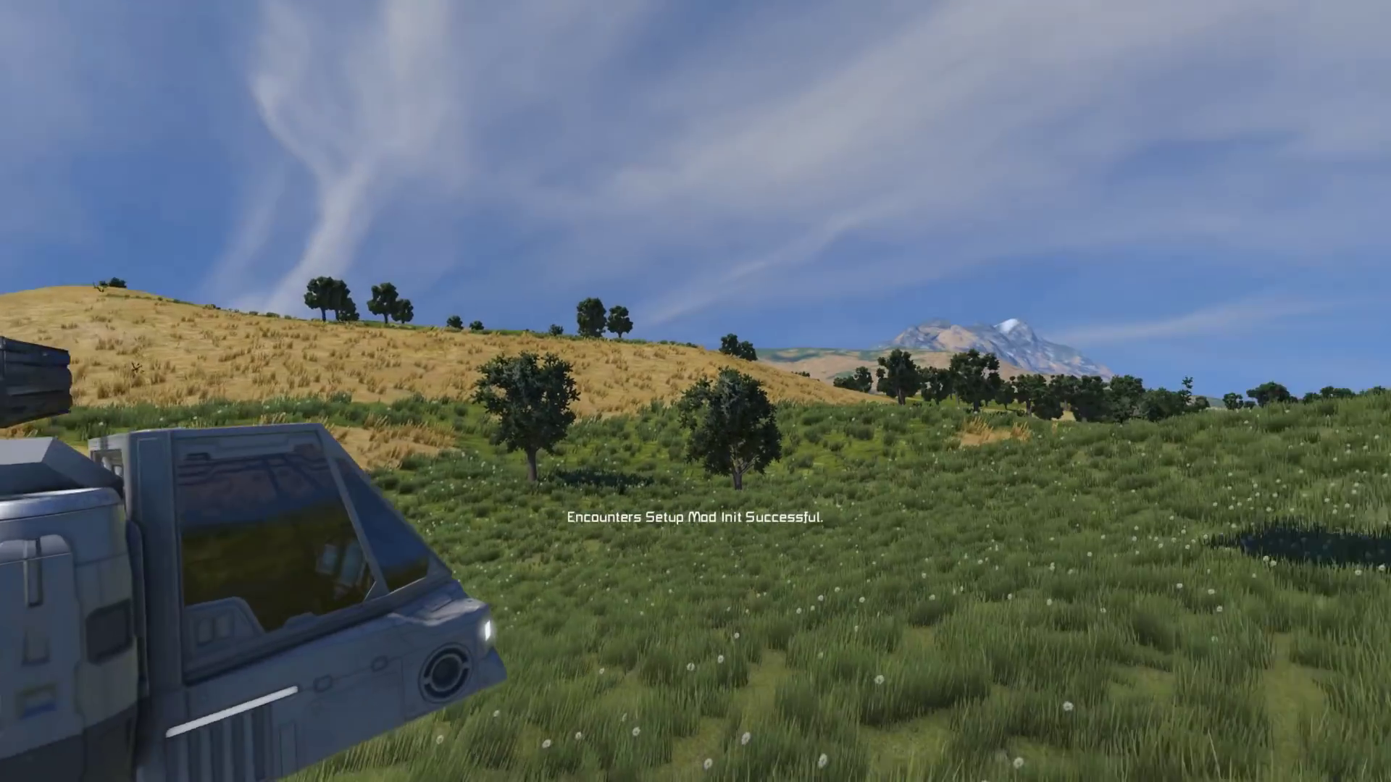
Step: Show the HUD and set the Space Master object cycling to BiggestGrids
{"action": "key", "text": "Tab"}
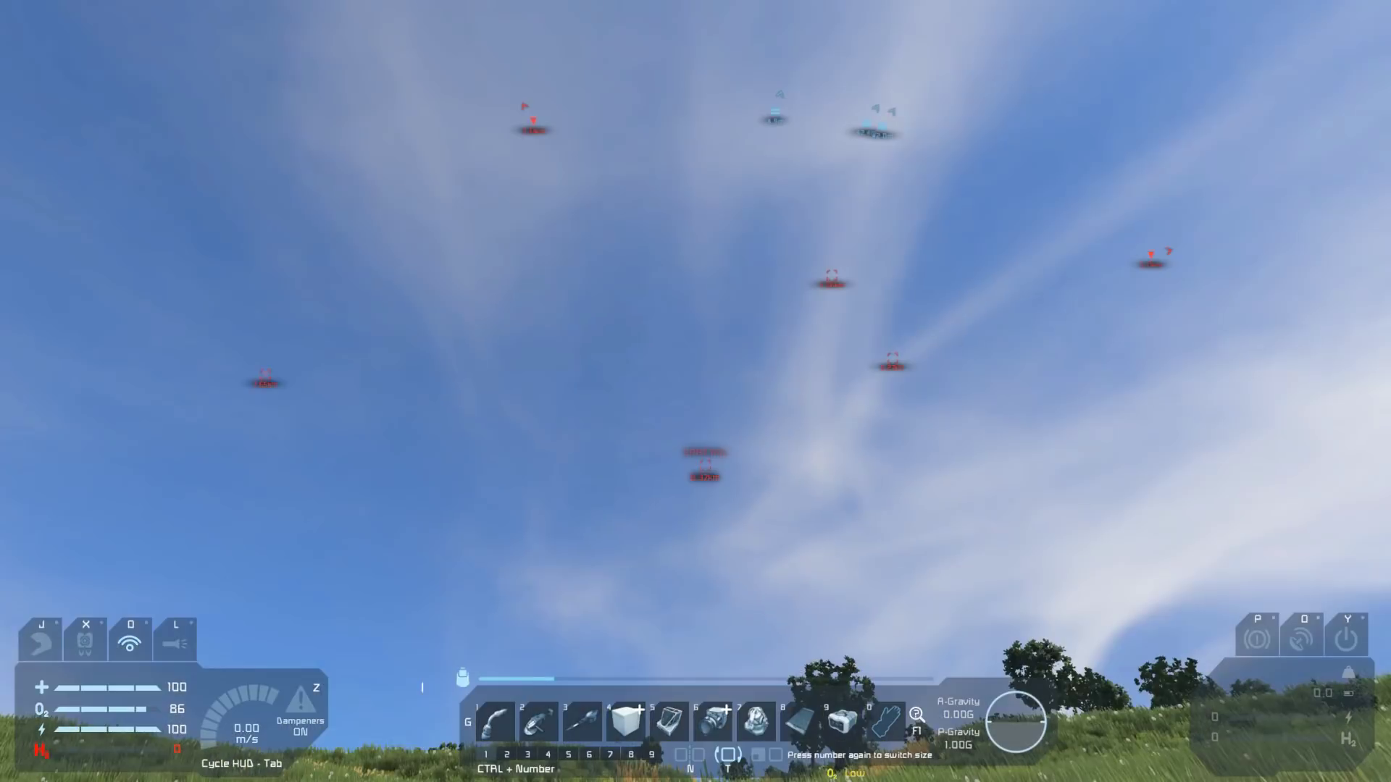
{"action": "key", "text": "alt+F10"}
{"action": "left_click", "coordinate": [1122, 193]}
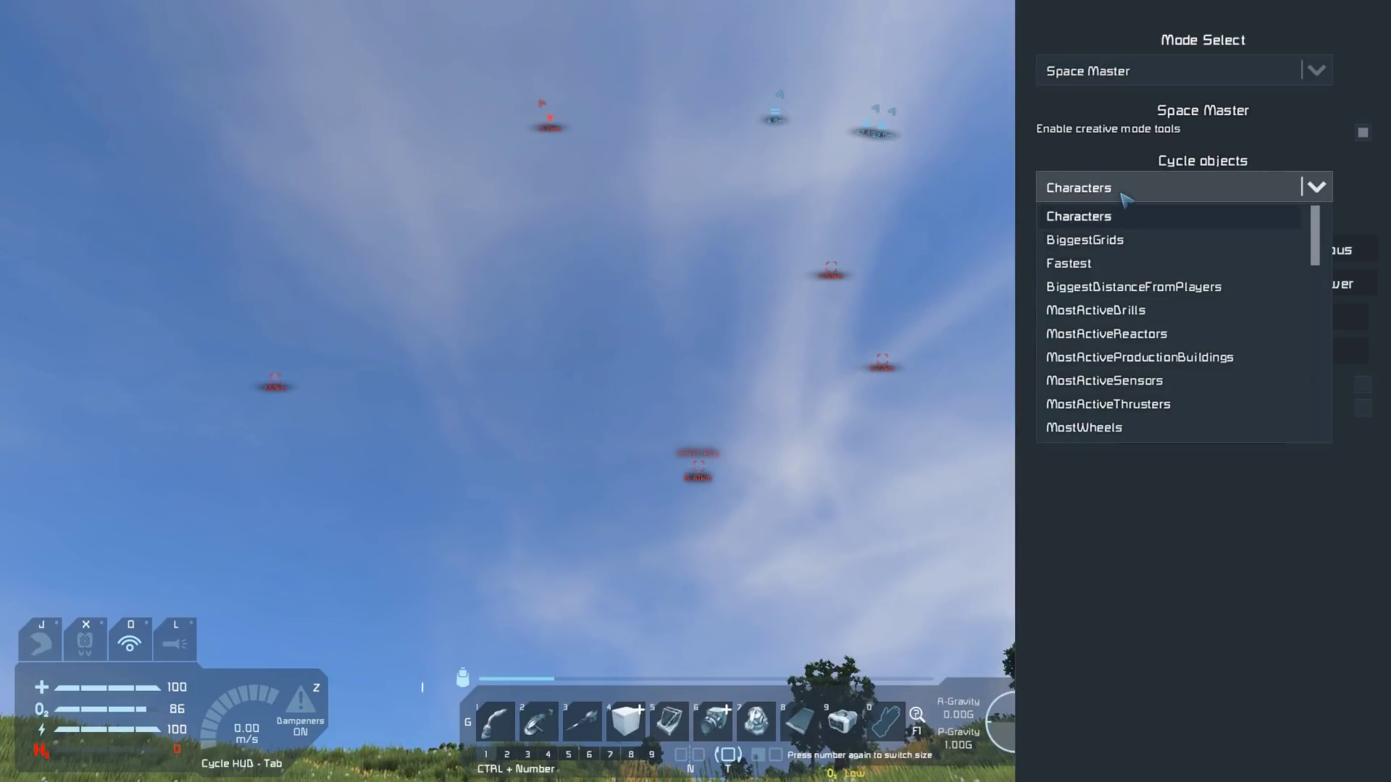
{"action": "left_click", "coordinate": [1122, 239]}
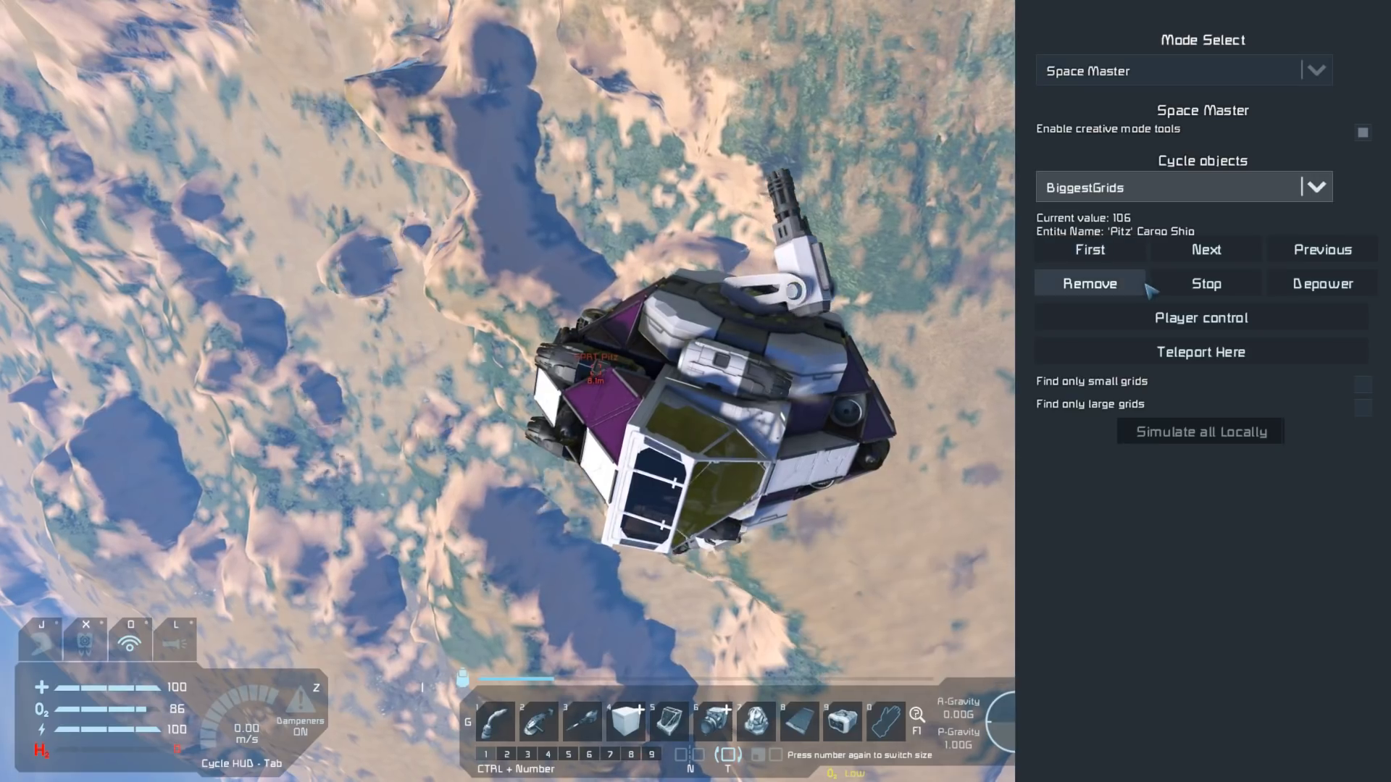
Step: Remove the 'Pitz' Cargo Ship and several following biggest grids one after another, then close the Space Master screen
{"action": "left_click", "coordinate": [1048, 285]}
{"action": "left_click", "coordinate": [1174, 253]}
{"action": "left_click", "coordinate": [1101, 284]}
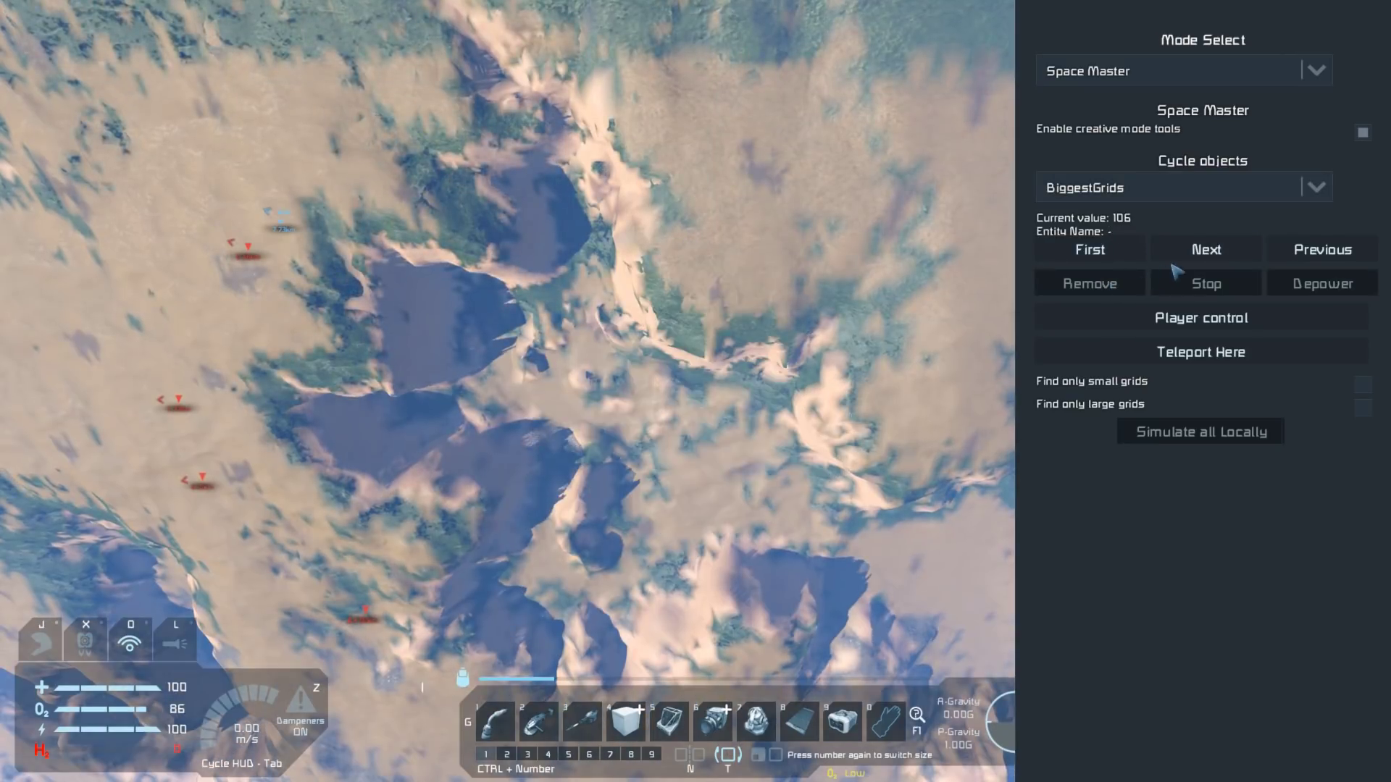
{"action": "left_click", "coordinate": [1198, 250]}
{"action": "left_click", "coordinate": [1115, 285]}
{"action": "left_click", "coordinate": [1195, 253]}
{"action": "left_click", "coordinate": [1079, 286]}
{"action": "left_click", "coordinate": [1170, 253]}
{"action": "left_click", "coordinate": [1108, 290]}
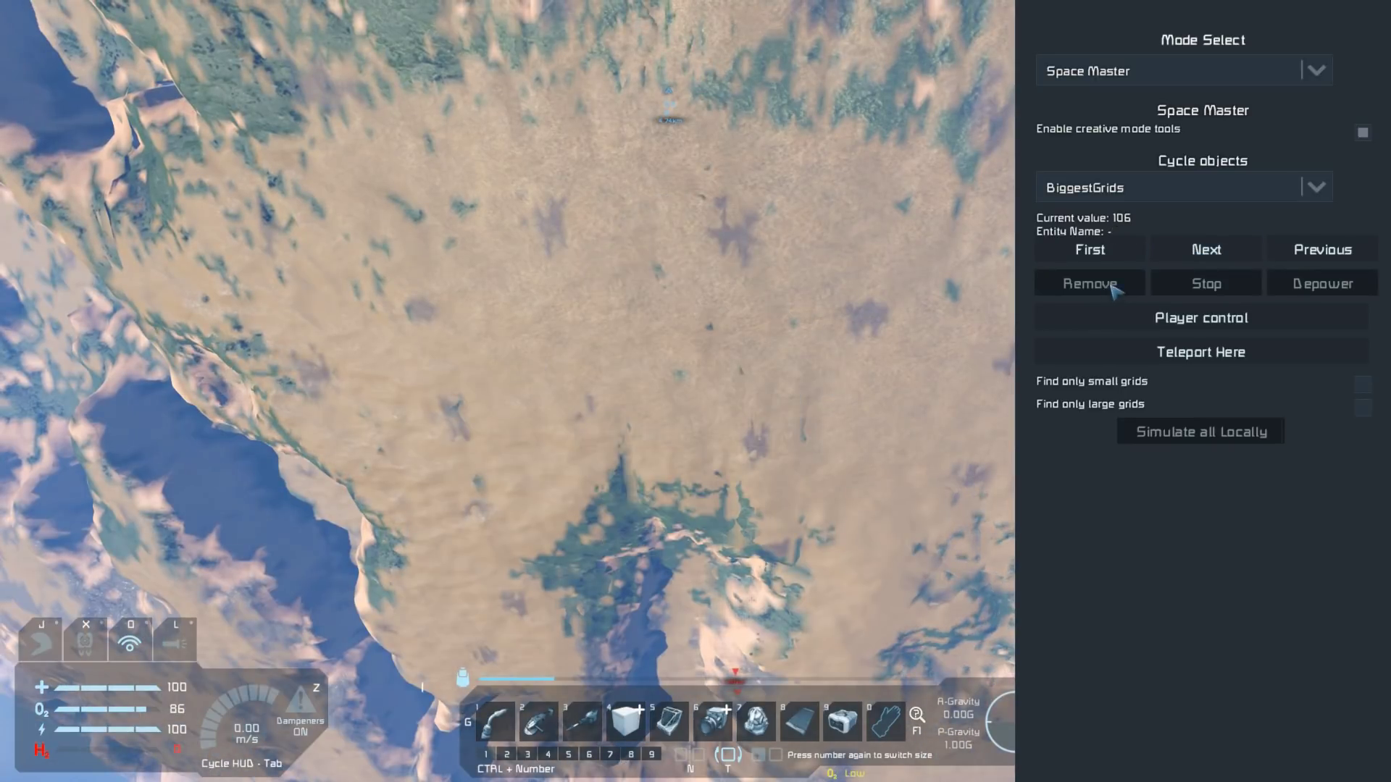
{"action": "left_click", "coordinate": [1203, 257]}
{"action": "key", "text": "Escape"}
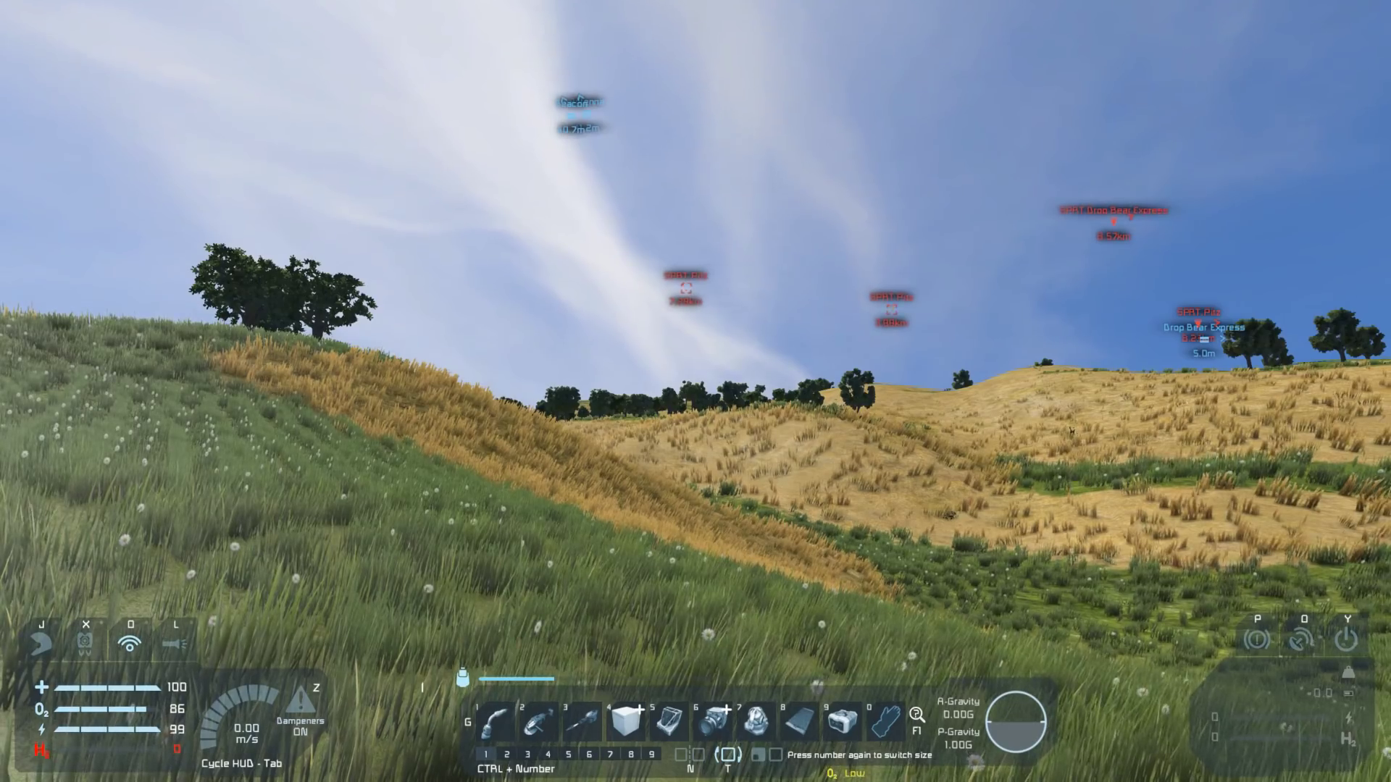
Step: Walk past the parked Drop Bear Express and fly up with the jetpack to look for the spawned cargo ships
{"action": "key", "text": "a"}
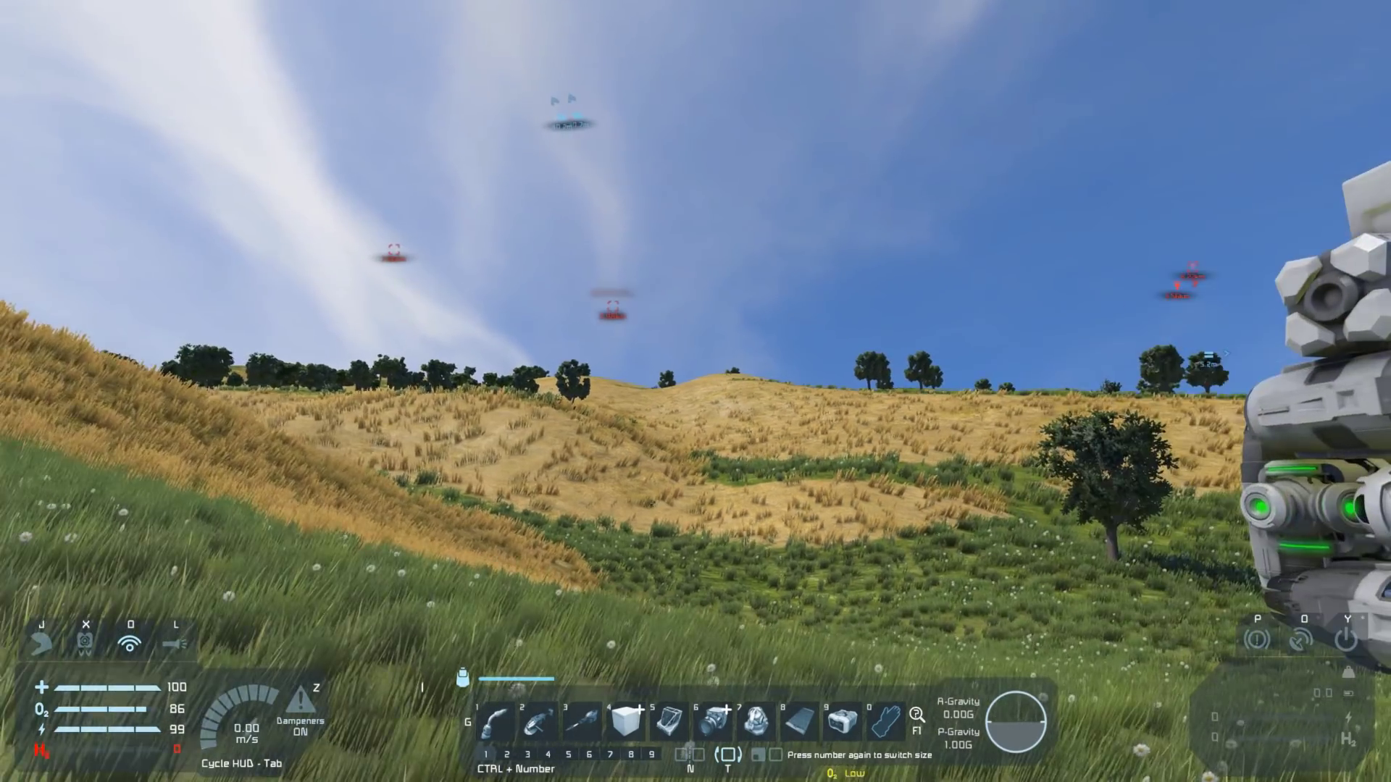
{"action": "key", "text": "w"}
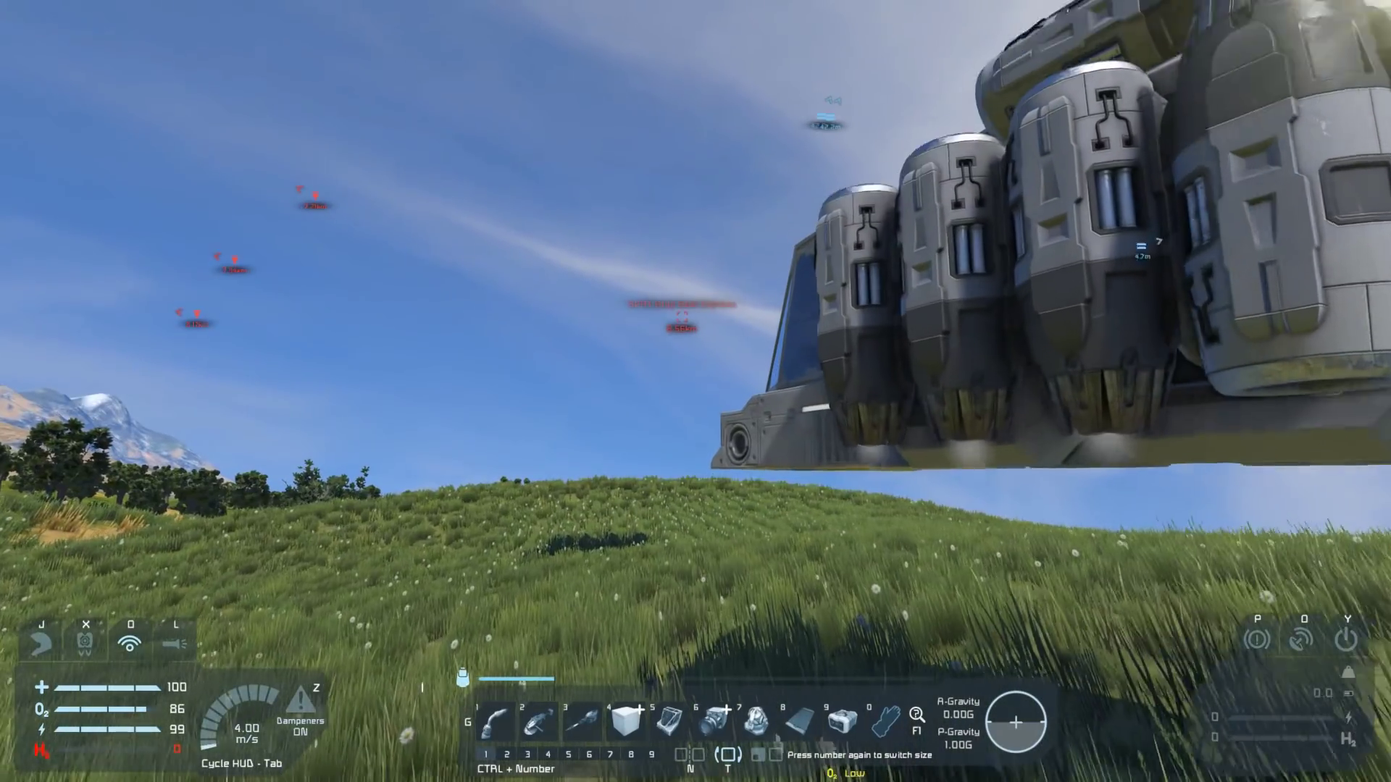
{"action": "key", "text": "x"}
{"action": "key", "text": "space"}
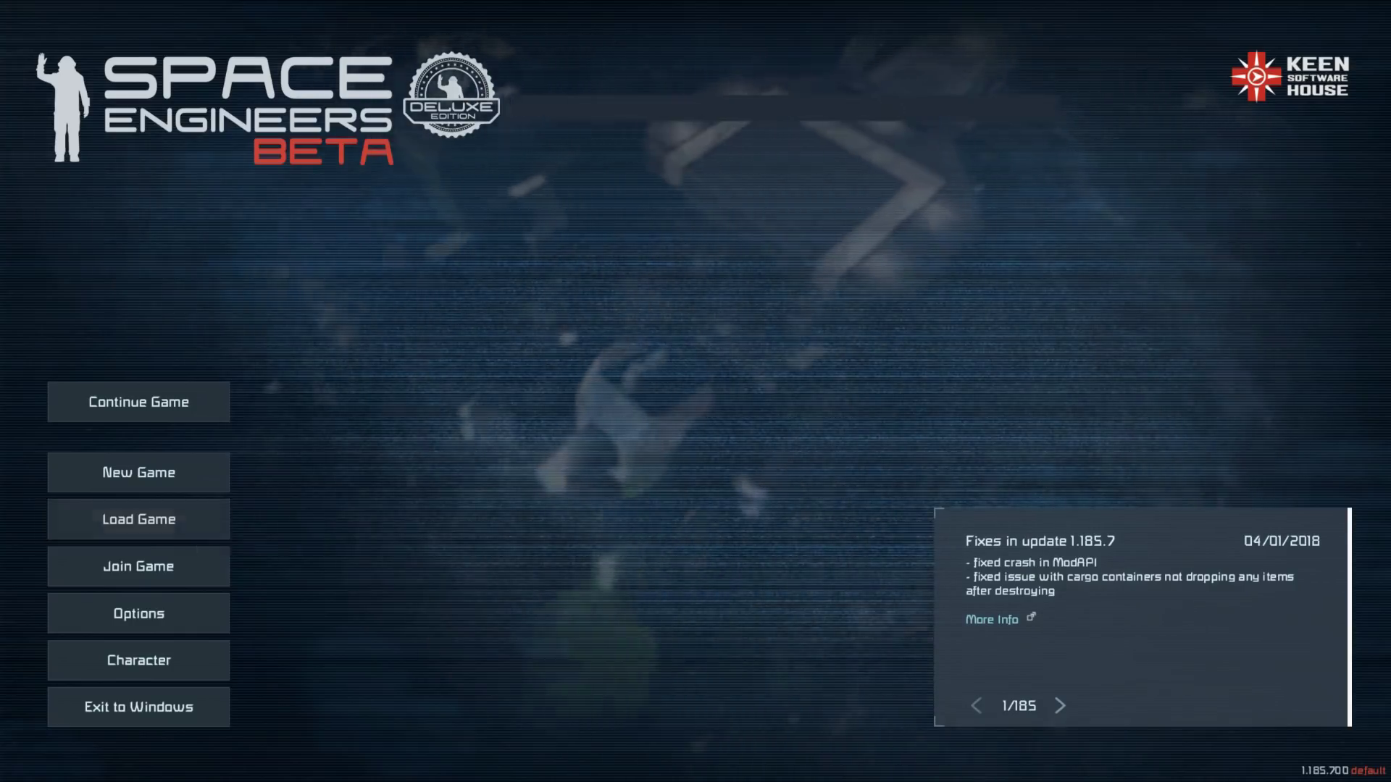
Step: Open the mod configuration of the Planetary Cargo Ship Tutorial world and select the active CargoShipTutorial mod
{"action": "left_click", "coordinate": [192, 525]}
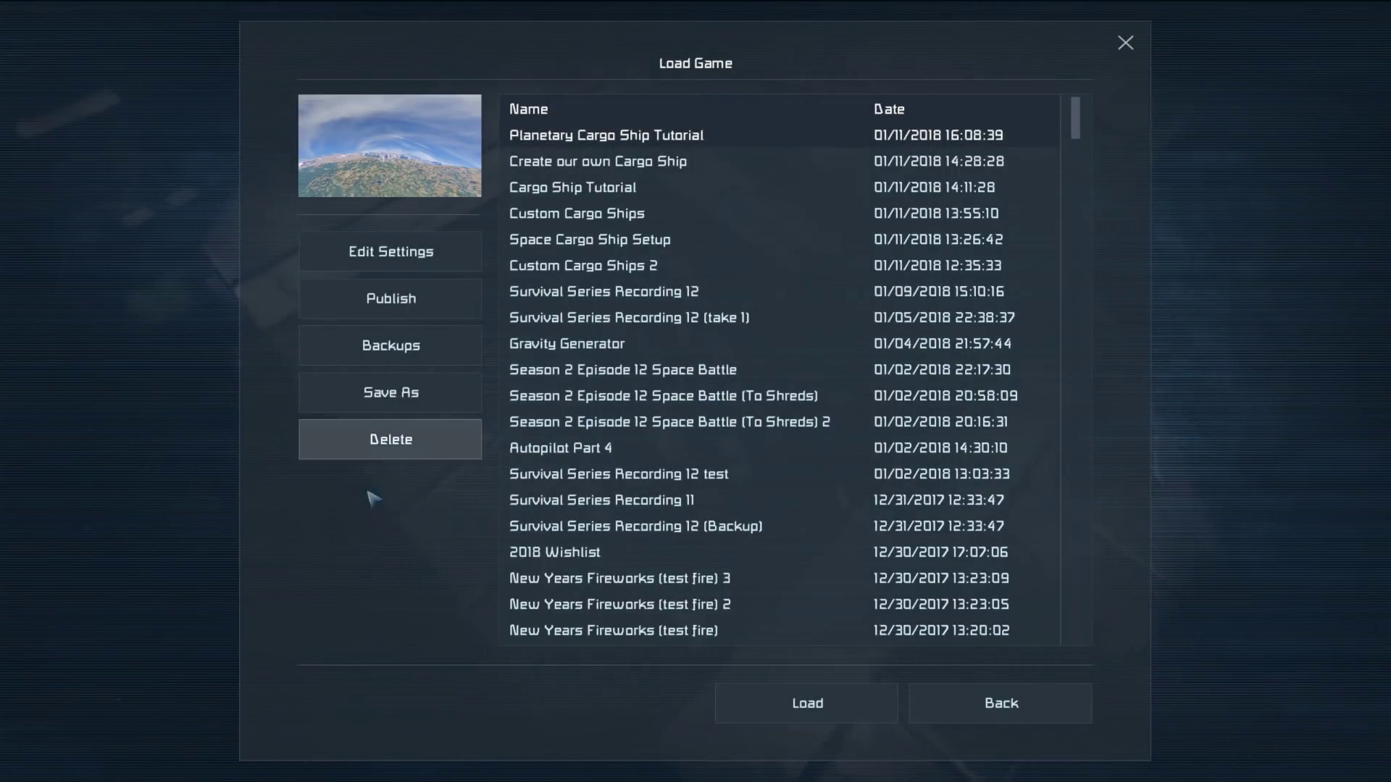
{"action": "left_click", "coordinate": [471, 260]}
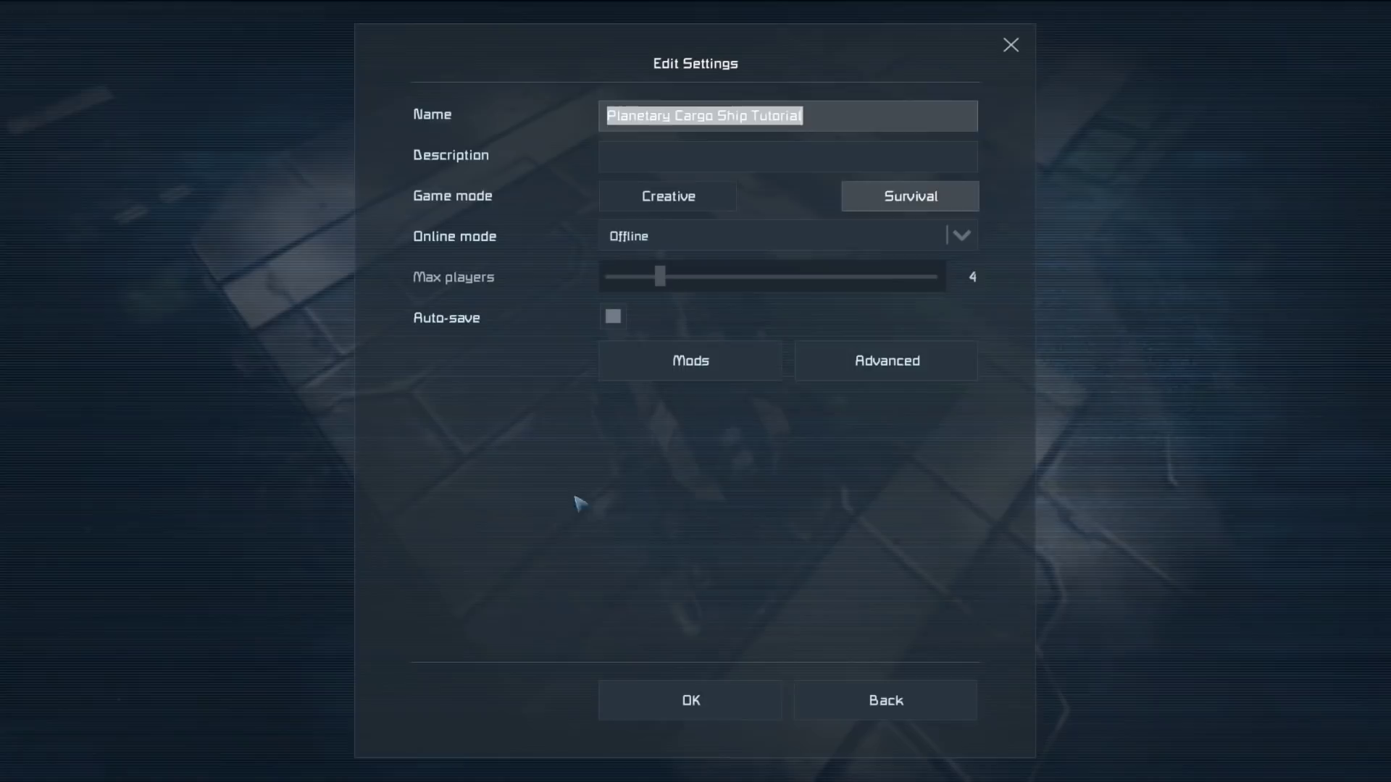
{"action": "left_click", "coordinate": [674, 366]}
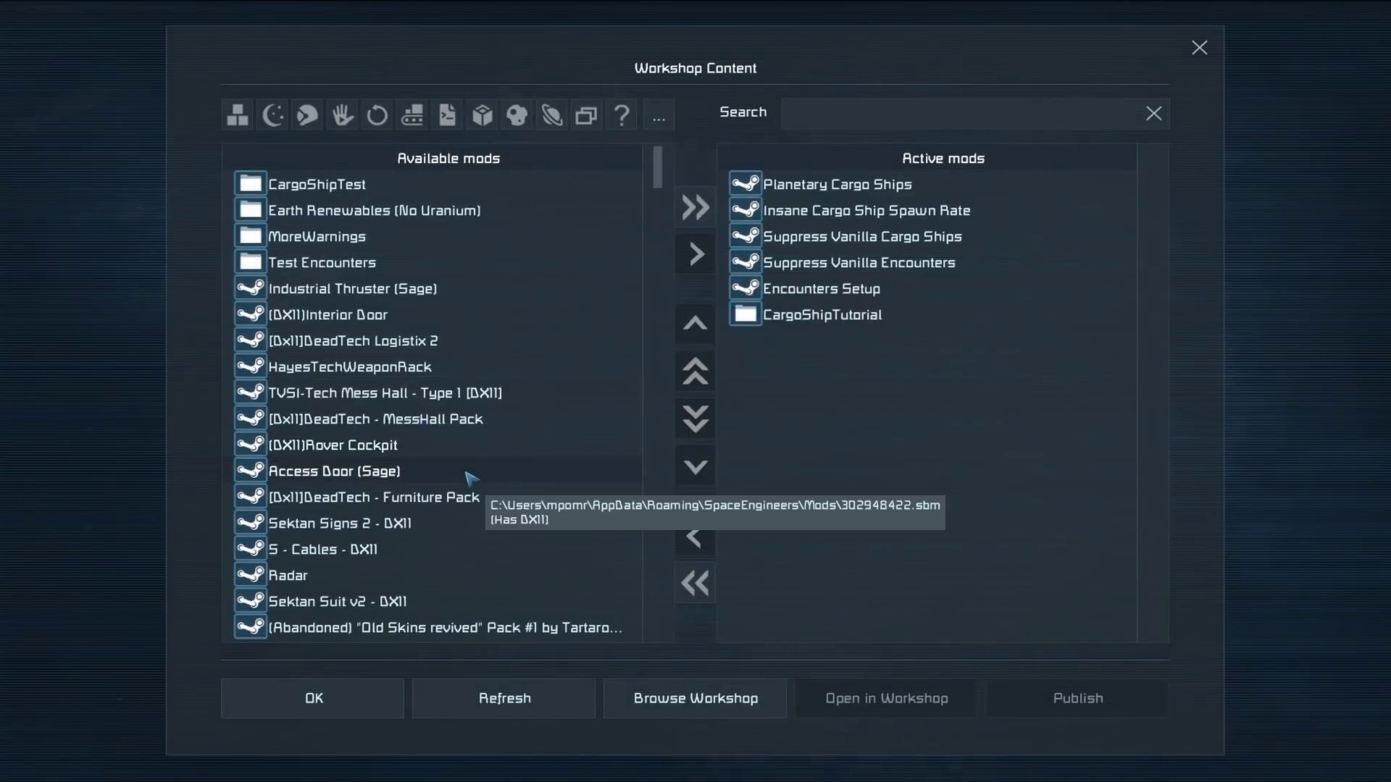
{"action": "left_click", "coordinate": [776, 310]}
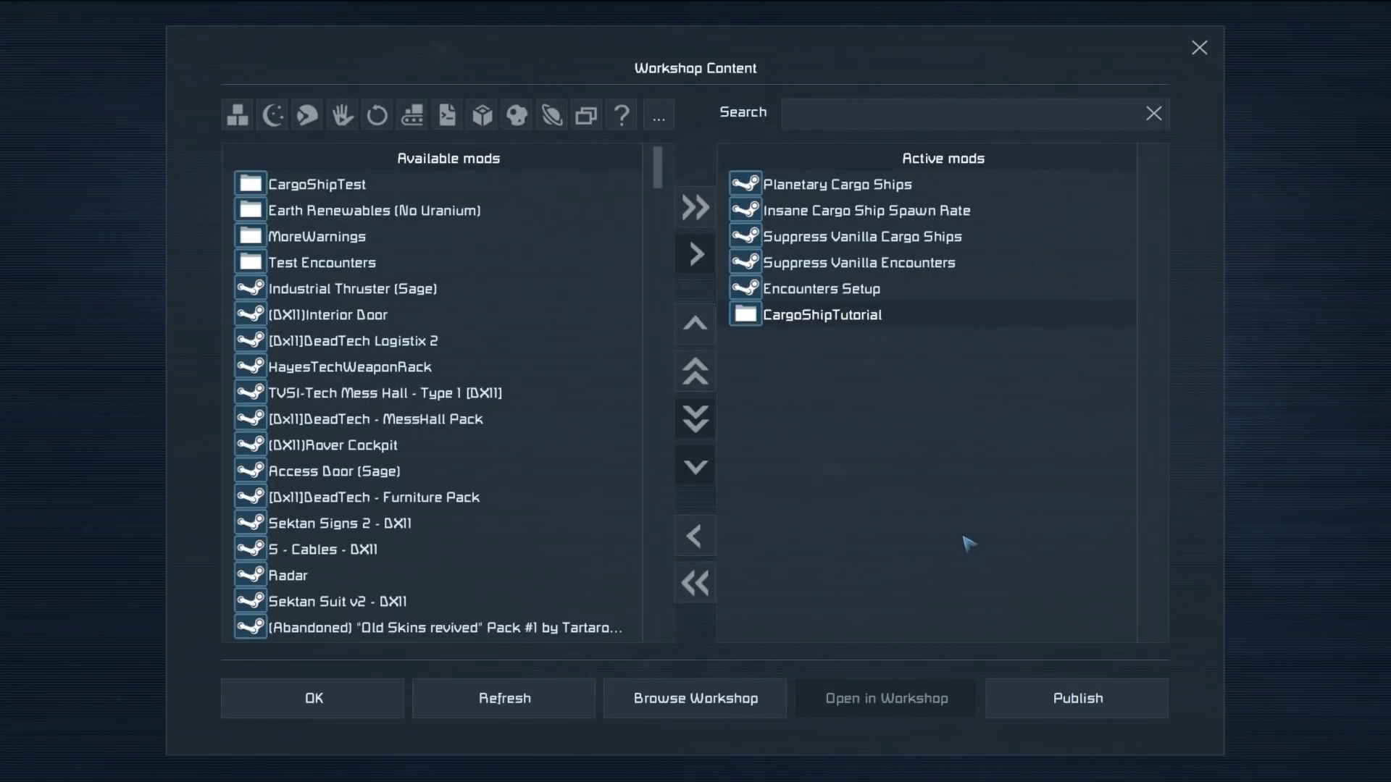
Step: Switch to File Explorer to check the Data folder and Thumb.jpg in the CargoShipTutorial mod folder, and return to Space Engineers
{"action": "key", "text": "super"}
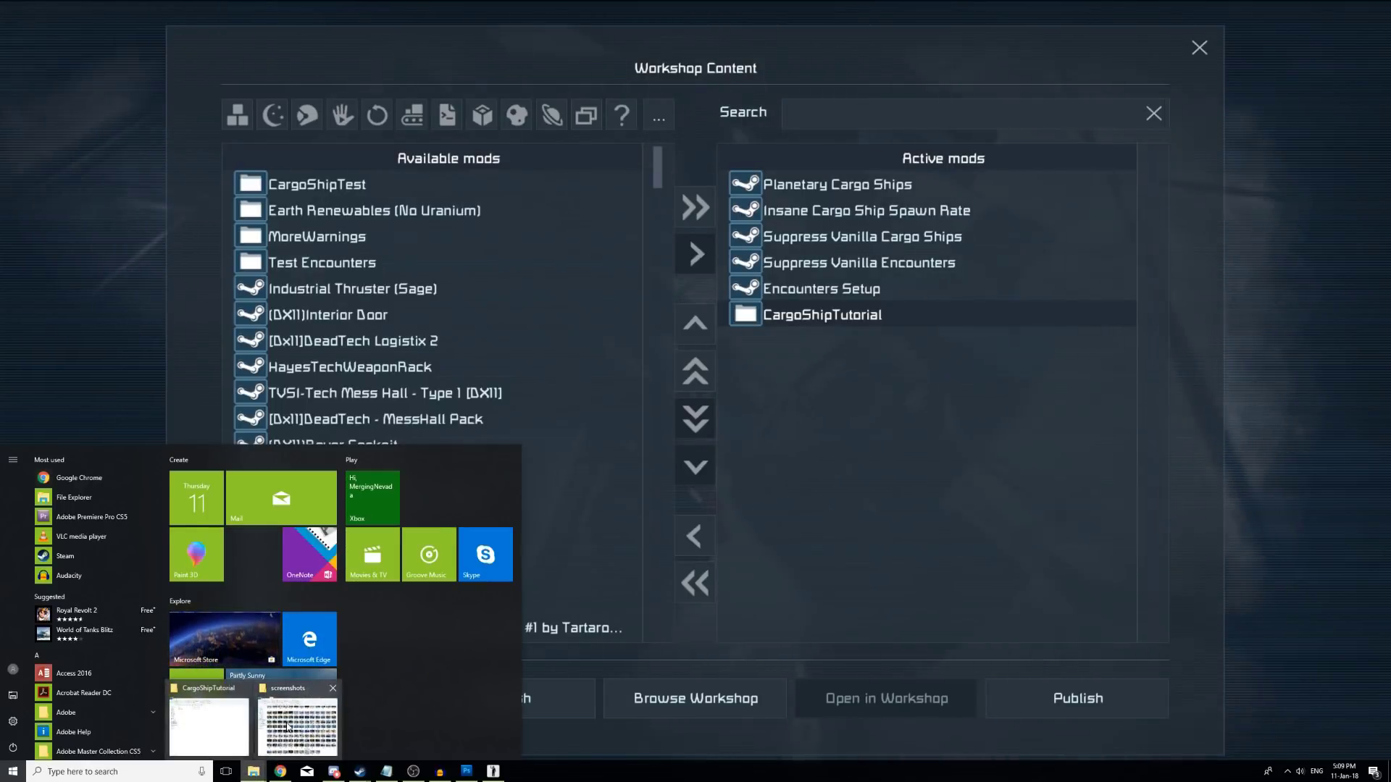
{"action": "left_click", "coordinate": [254, 771]}
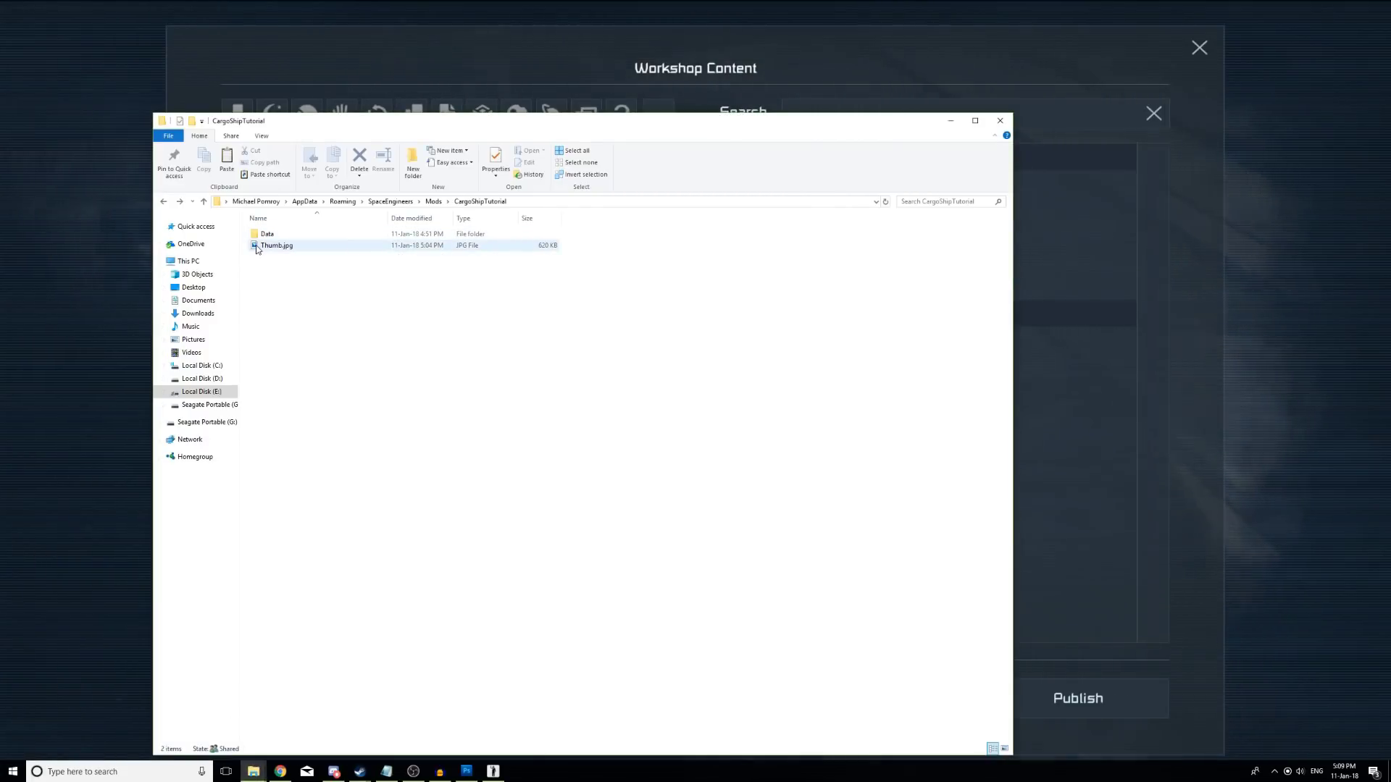
{"action": "left_click", "coordinate": [267, 234]}
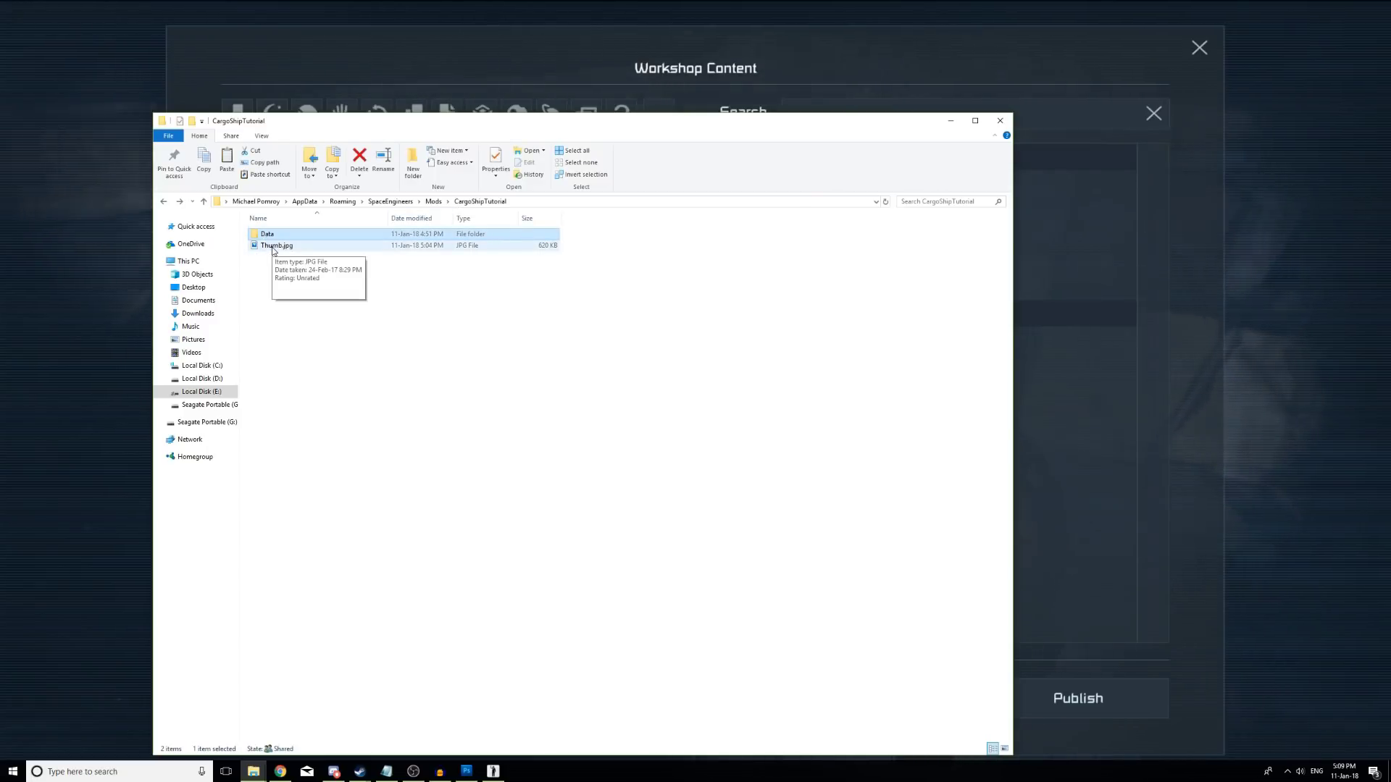
{"action": "left_click", "coordinate": [273, 247]}
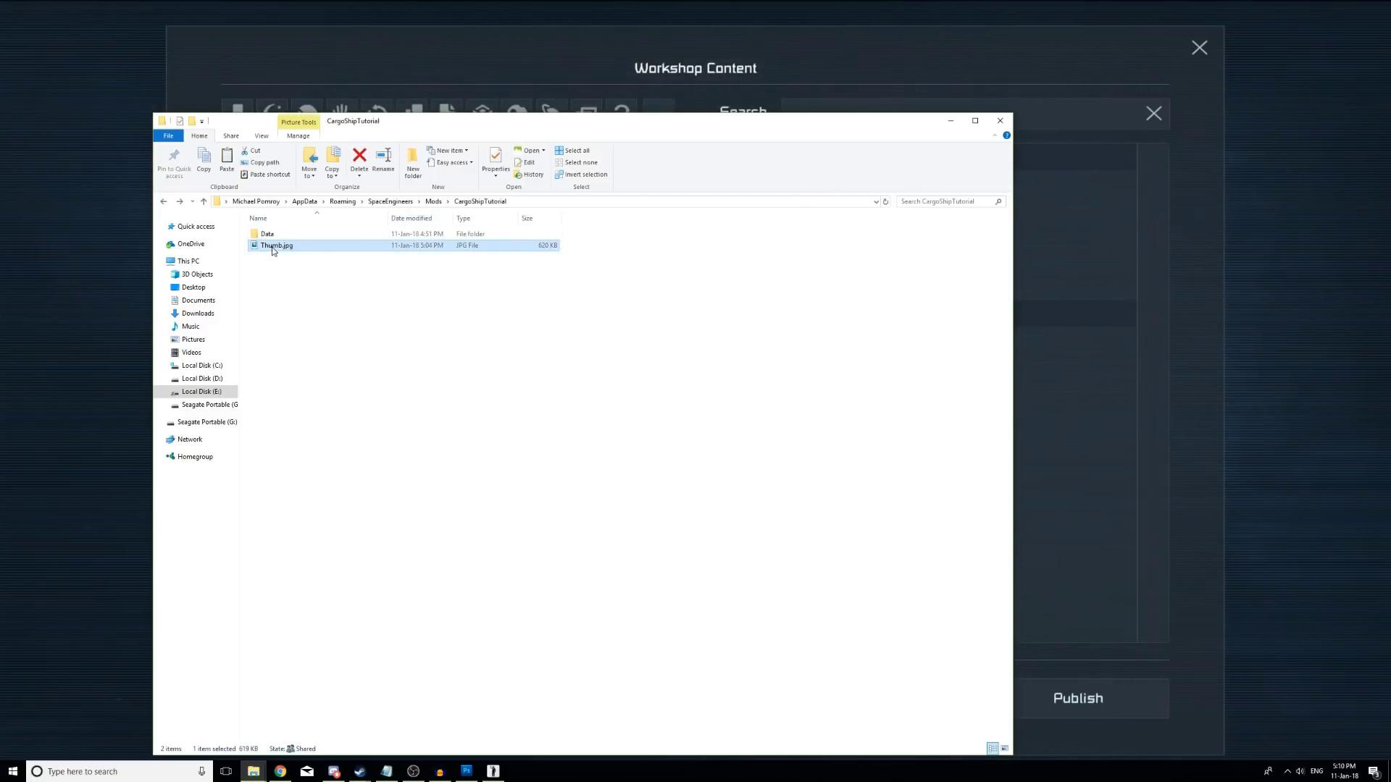
{"action": "left_click", "coordinate": [1139, 385]}
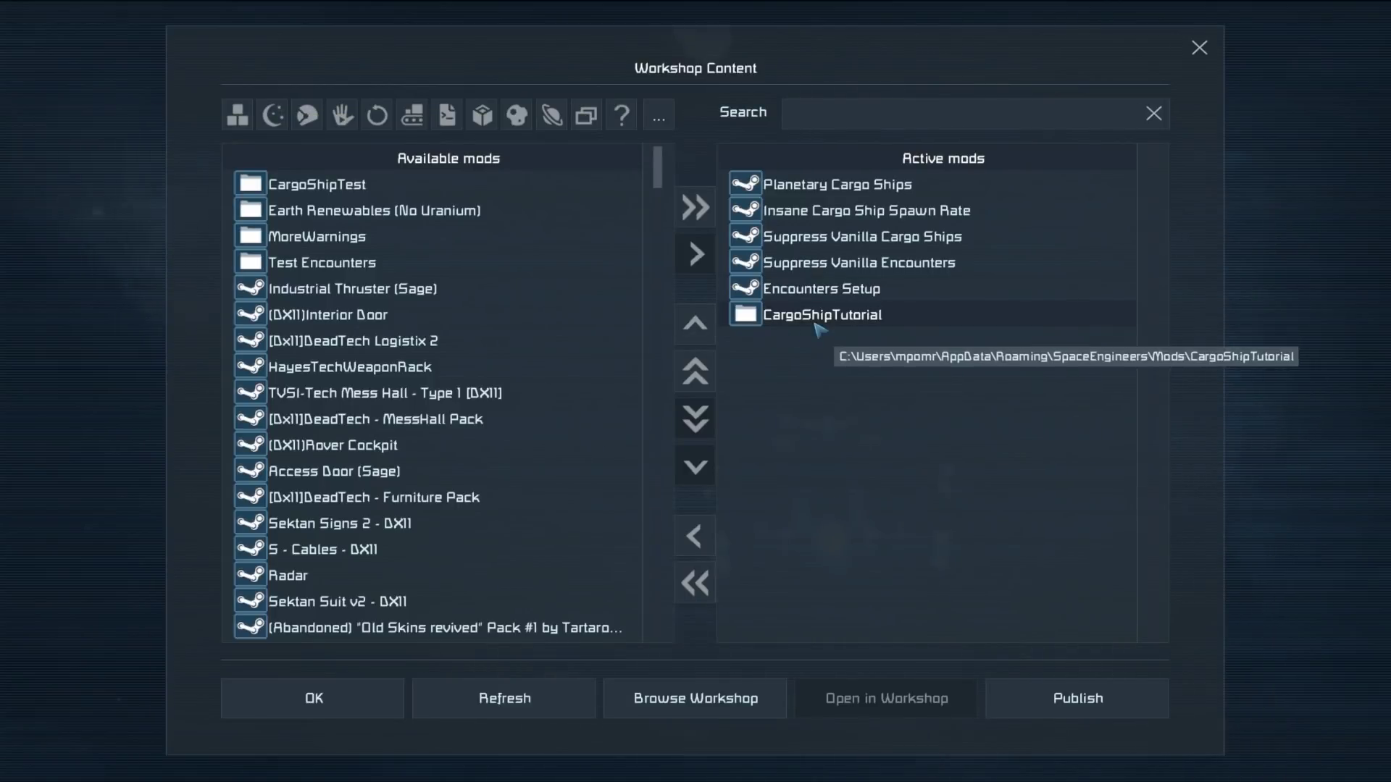
Step: Publish the CargoShipTutorial mod to the Workshop, accepting the tag selection and closing the completion notice
{"action": "left_click", "coordinate": [1025, 709]}
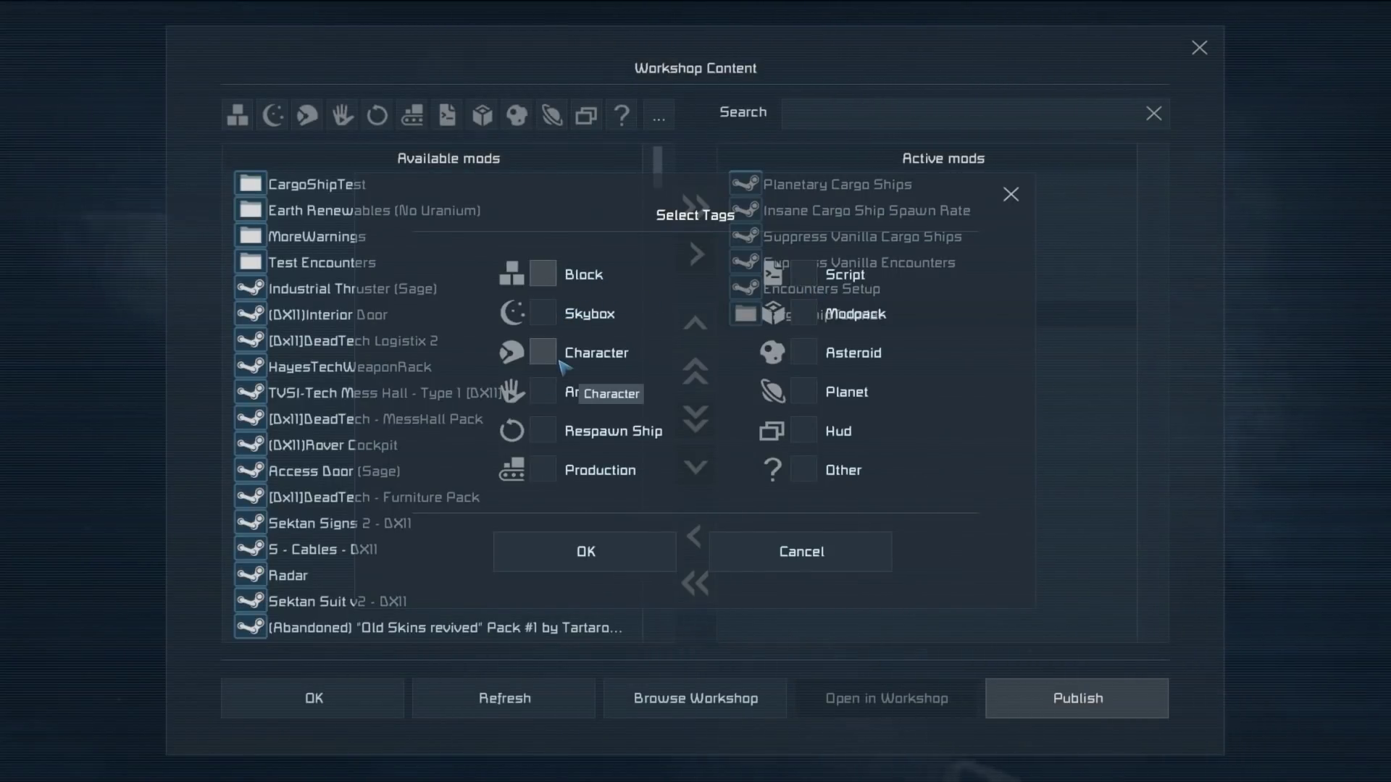
{"action": "left_click", "coordinate": [543, 274]}
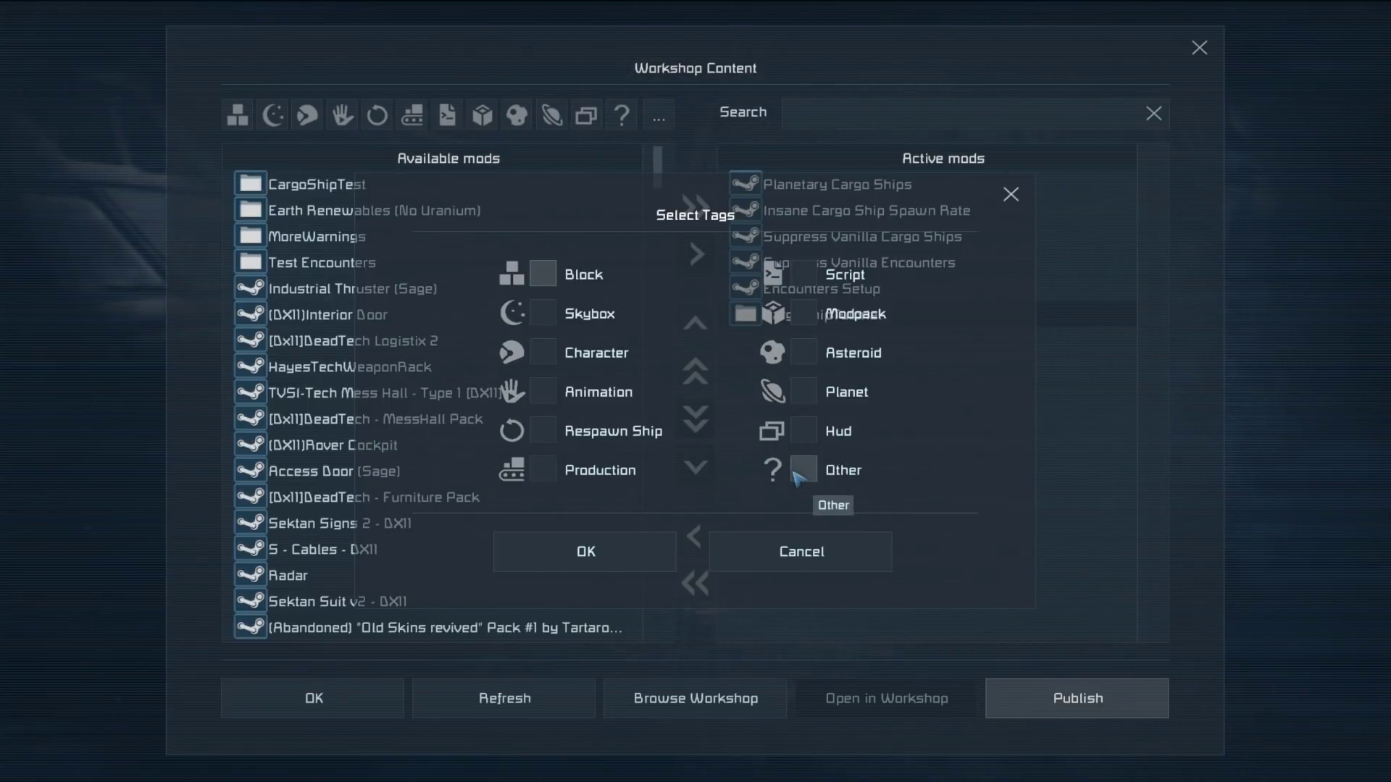
{"action": "left_click", "coordinate": [583, 552]}
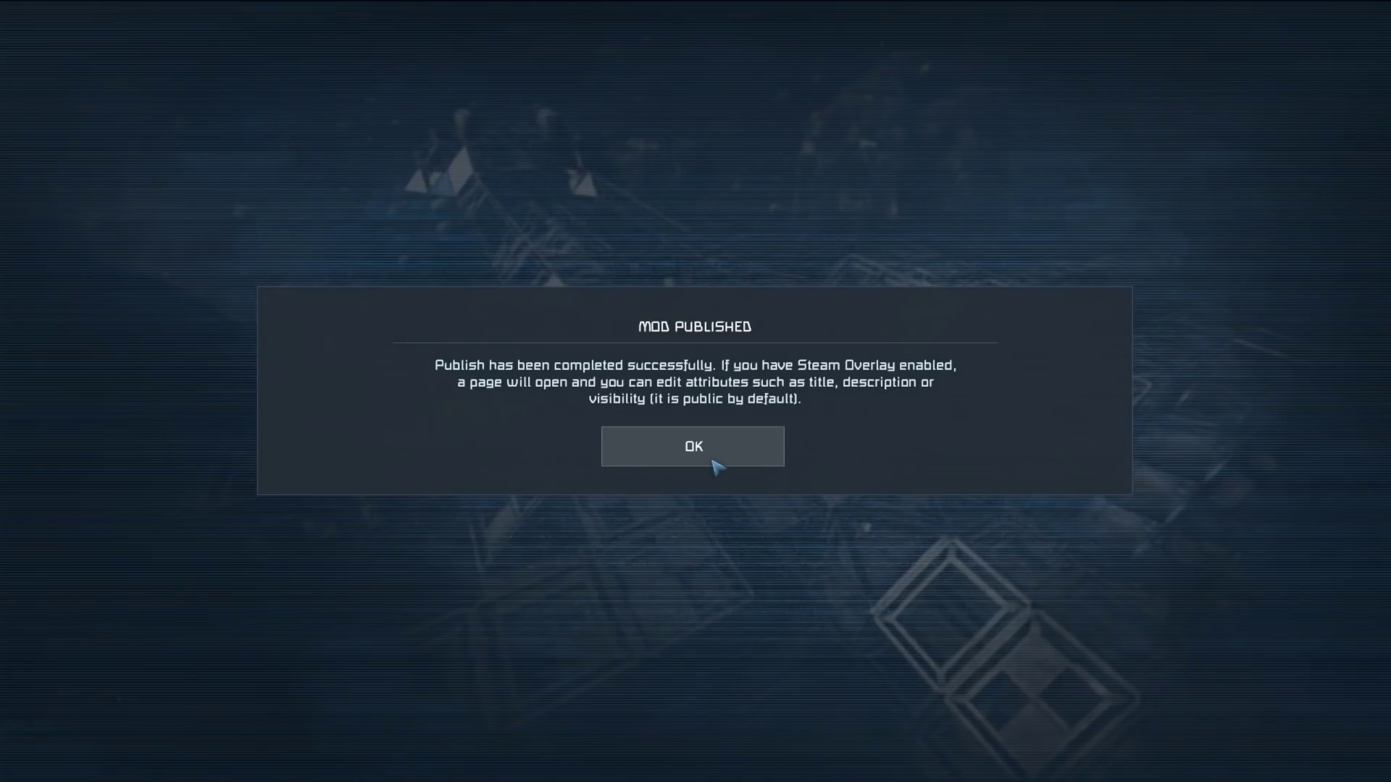
{"action": "left_click", "coordinate": [717, 453]}
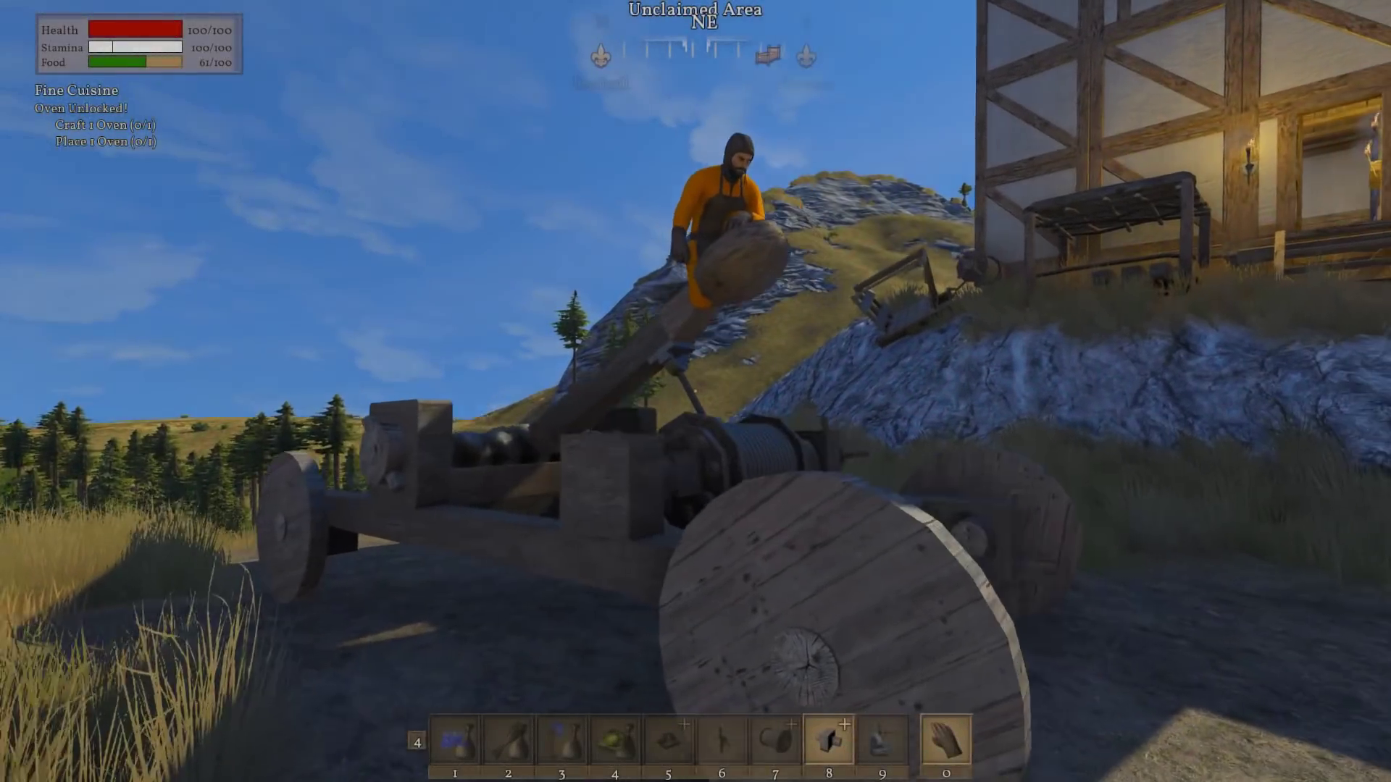
{"action": "key", "text": "d"}
{"action": "key", "text": "w"}
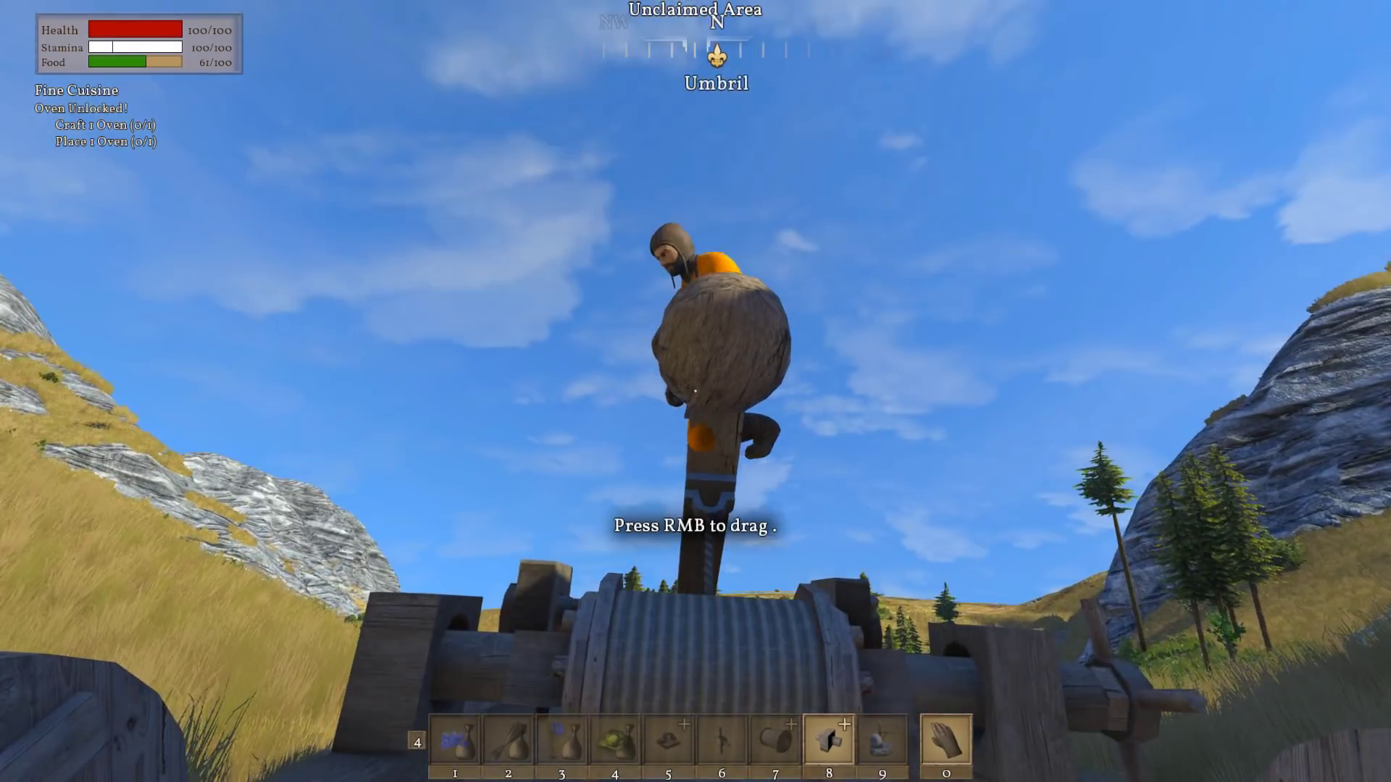
{"action": "key", "text": "d"}
{"action": "key", "text": "w"}
{"action": "key", "text": "a"}
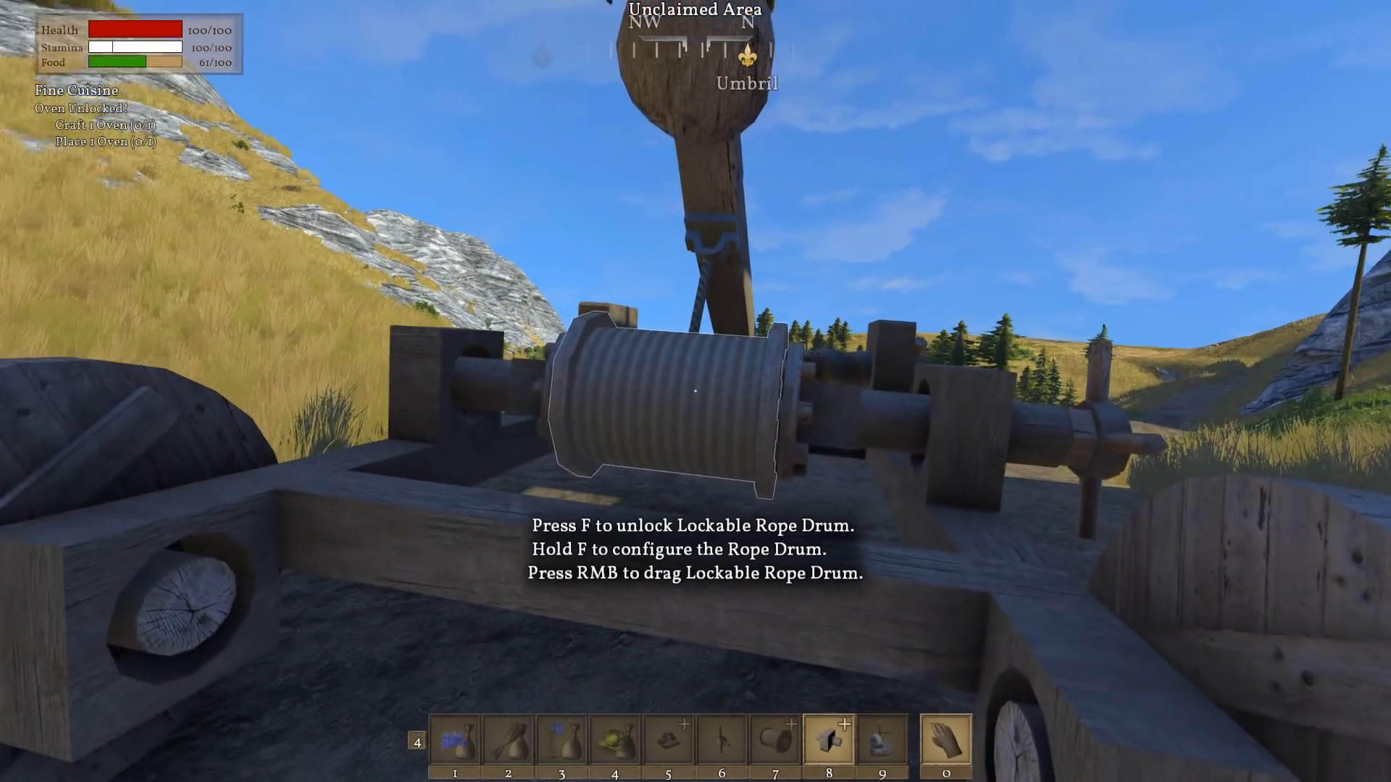
{"action": "key", "text": "s"}
{"action": "key", "text": "a"}
{"action": "key", "text": "w"}
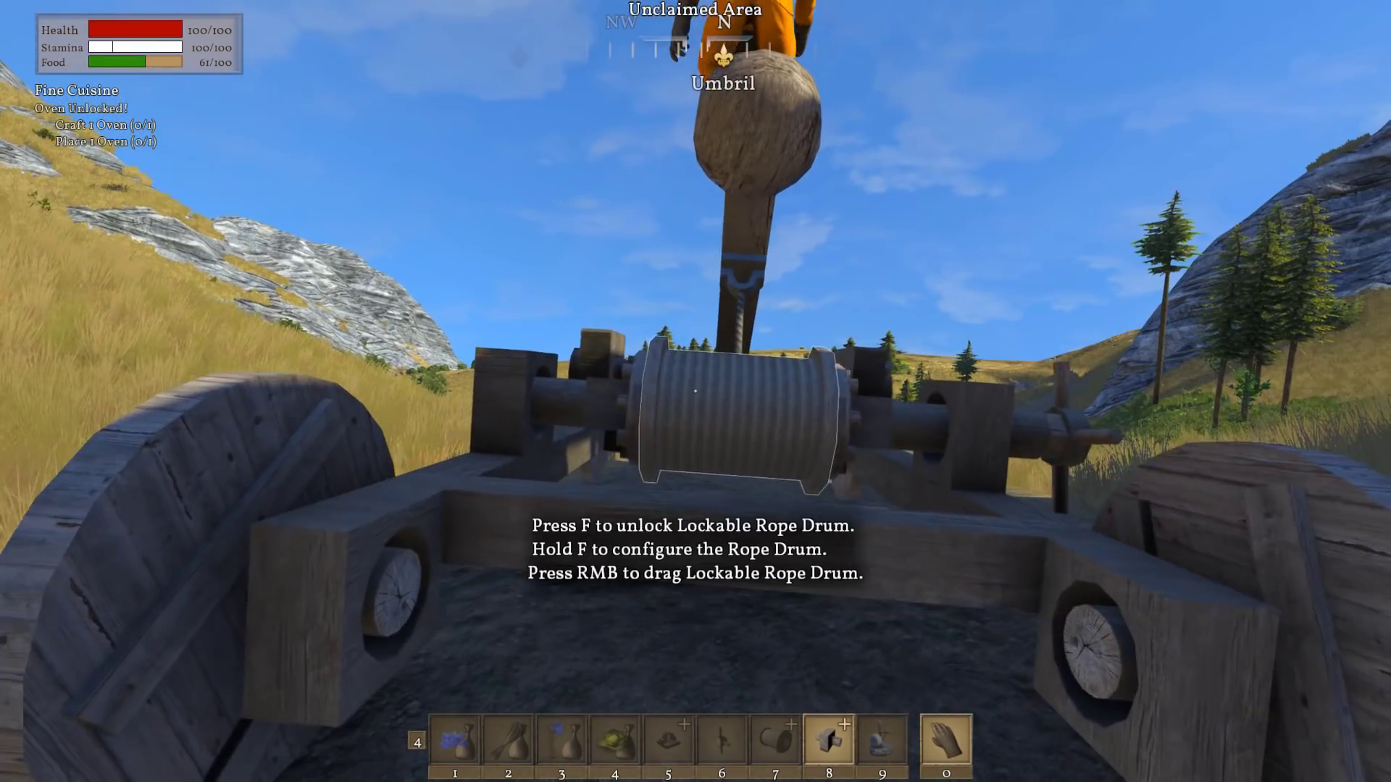
{"action": "key", "text": "s"}
{"action": "key", "text": "f"}
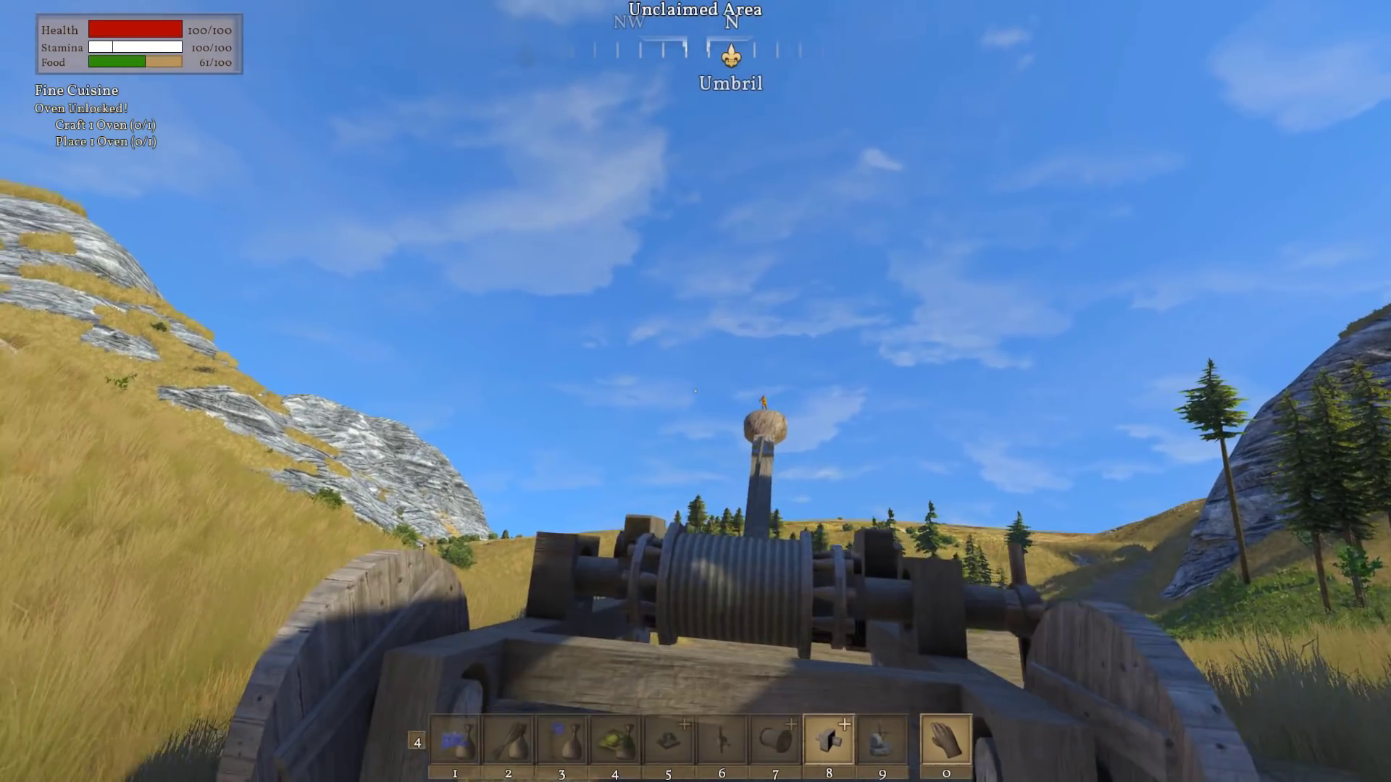
{"action": "key", "text": "d"}
{"action": "key", "text": "d"}
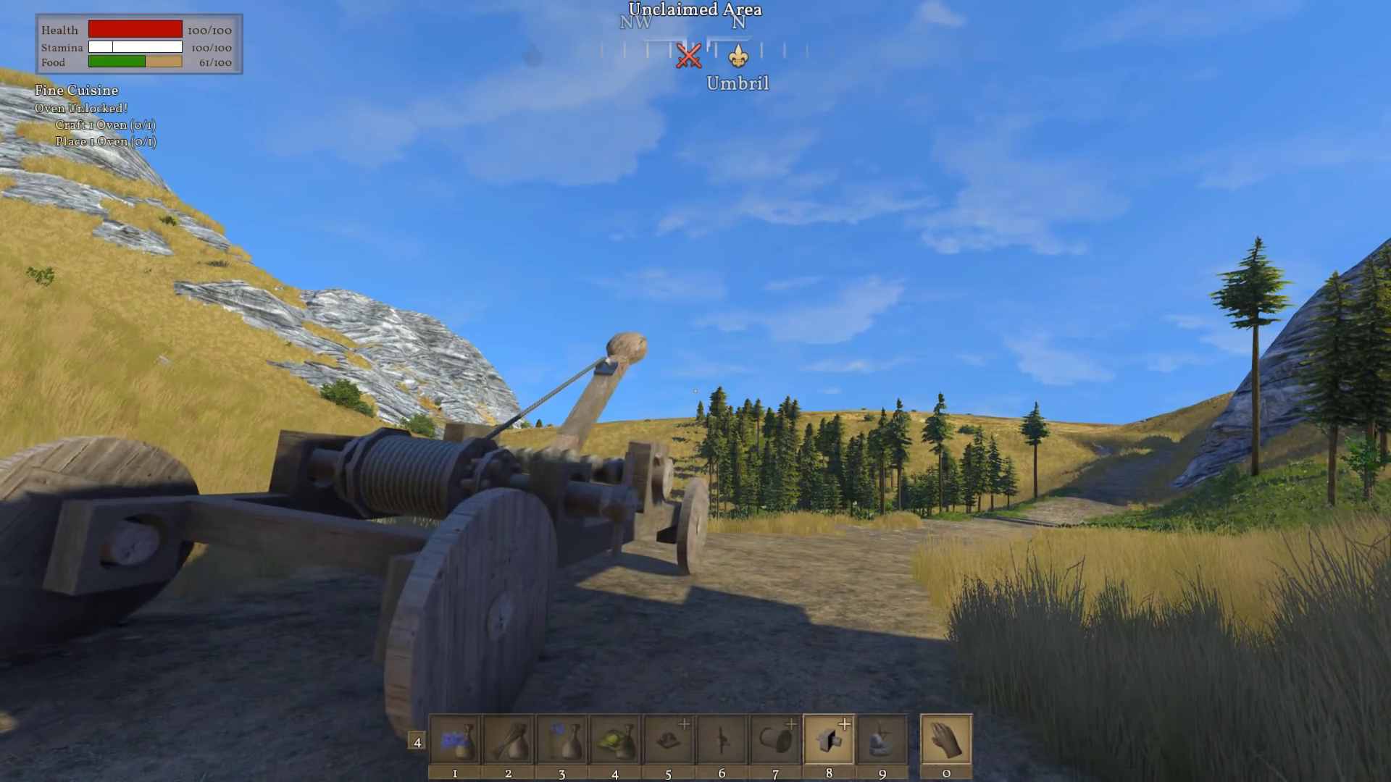
{"action": "key", "text": "d"}
{"action": "key", "text": "a"}
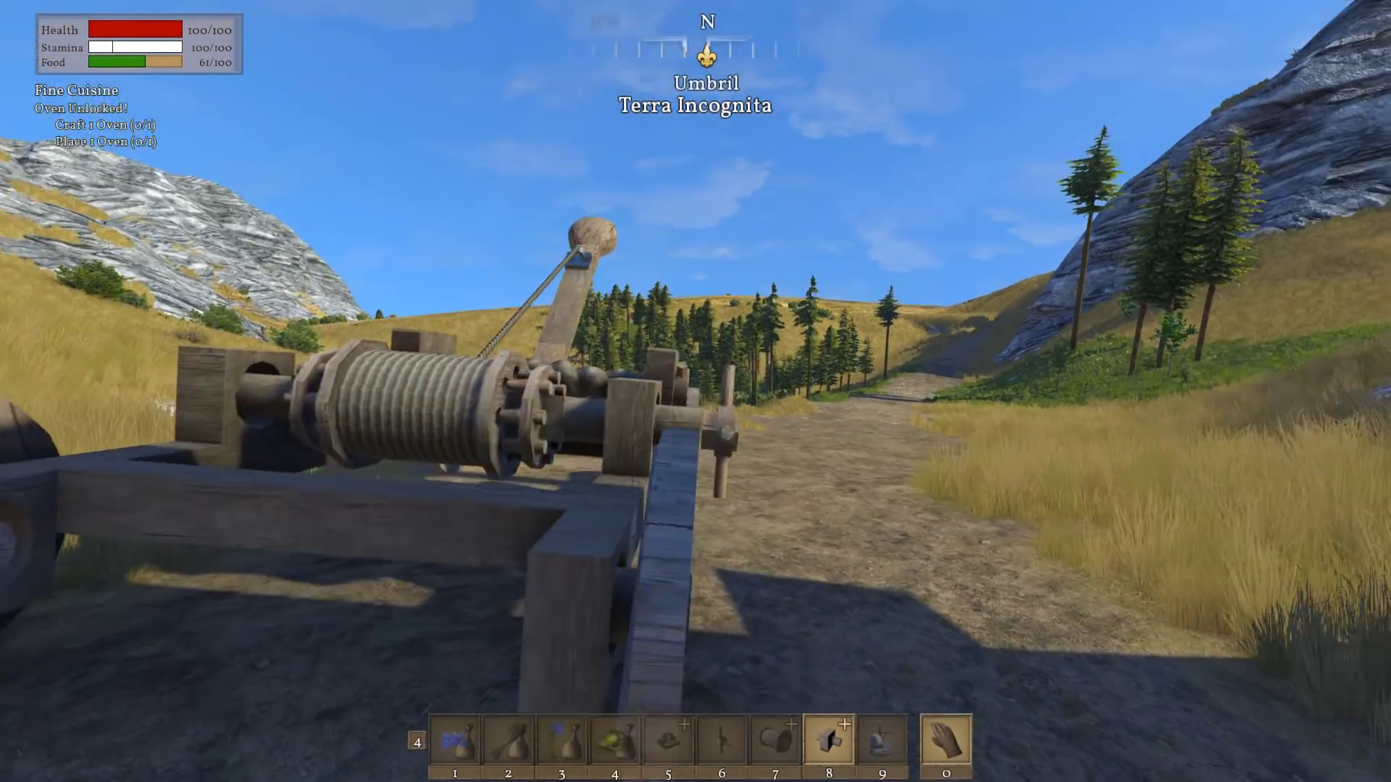
{"action": "key", "text": "w"}
{"action": "key", "text": "a"}
{"action": "key", "text": "s"}
{"action": "key", "text": "w"}
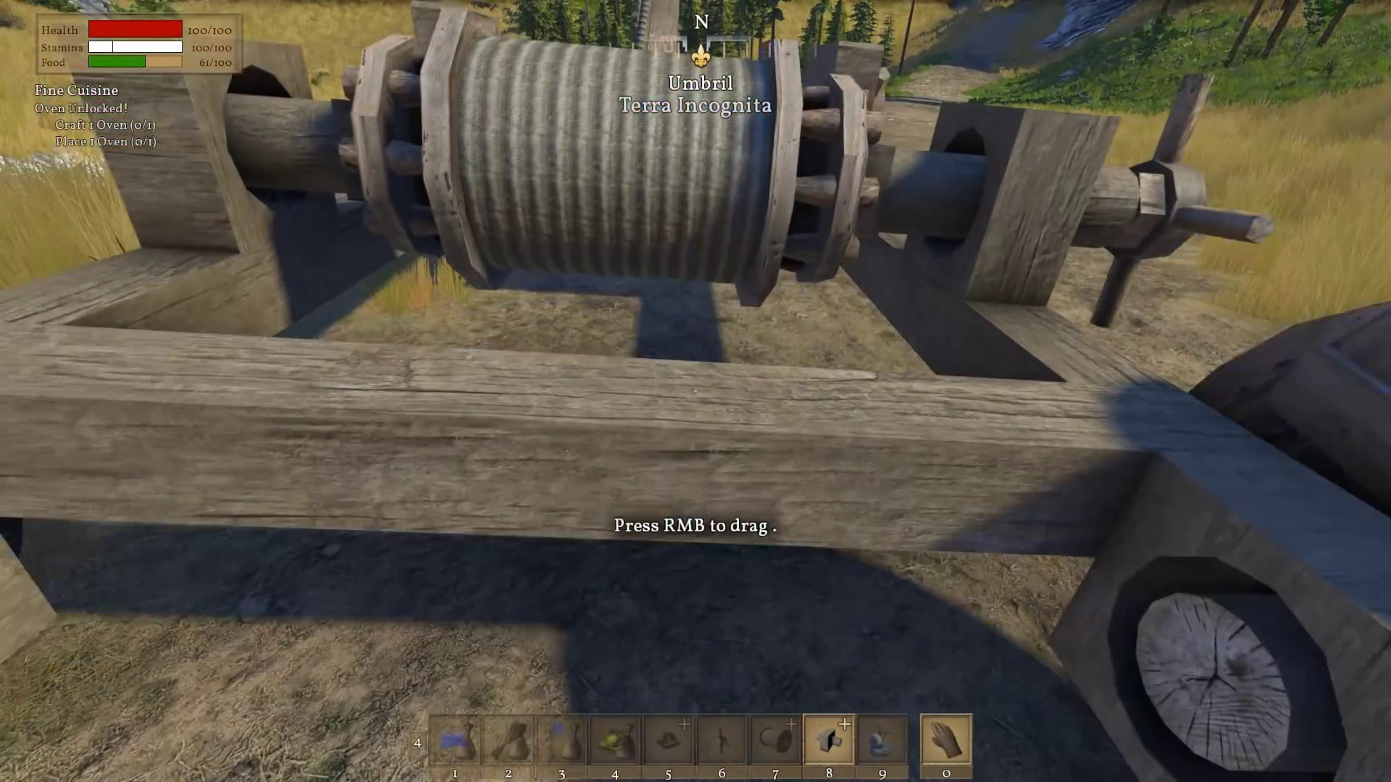
{"action": "key", "text": "s"}
{"action": "right_click", "coordinate": [696, 391]}
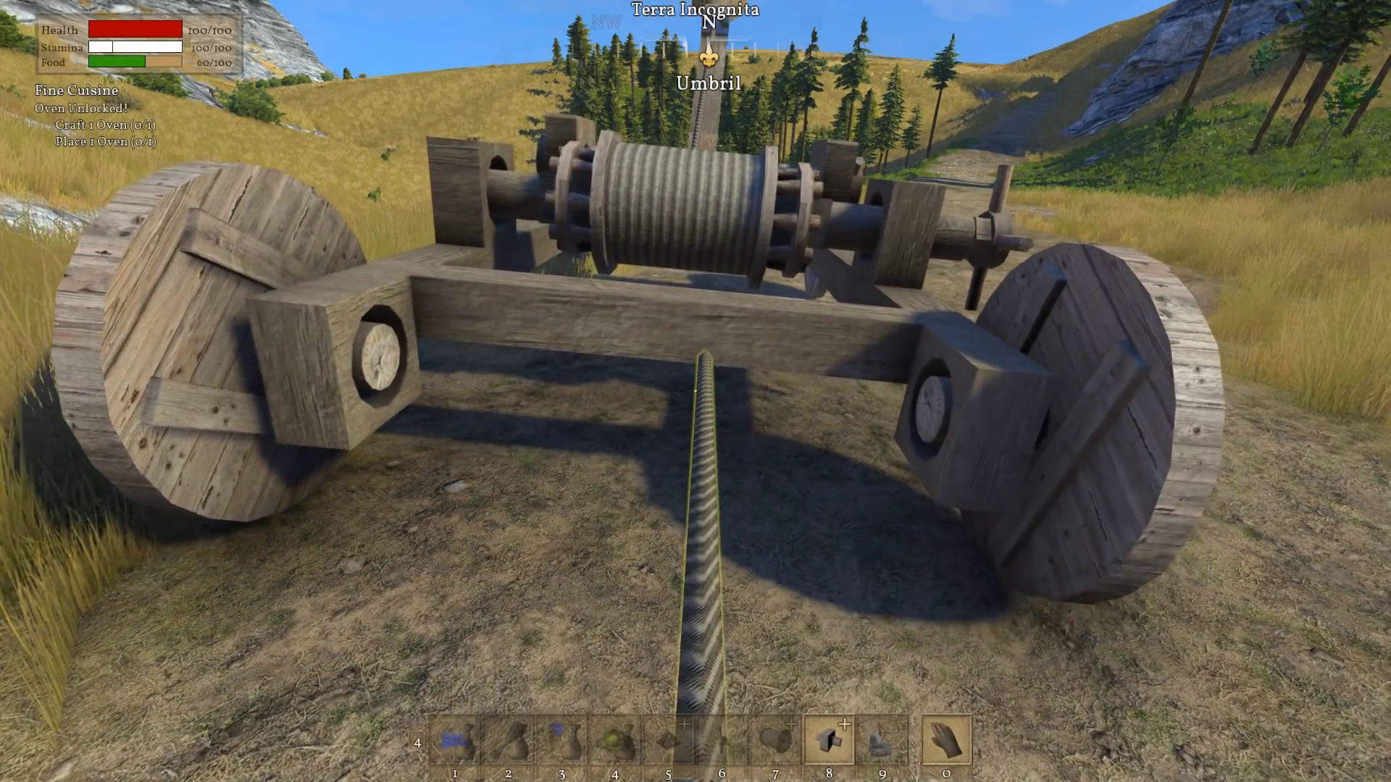
{"action": "key", "text": "s"}
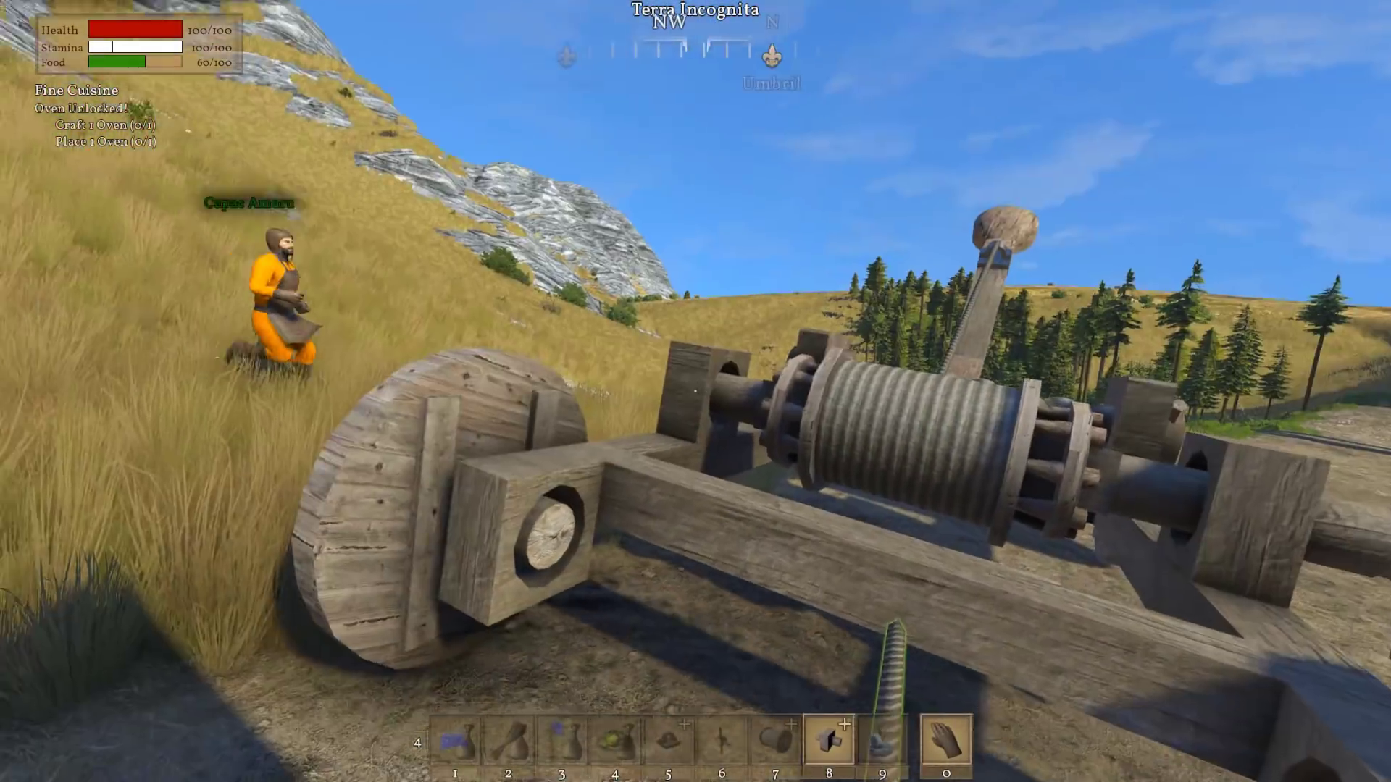
{"action": "key", "text": "s"}
{"action": "key", "text": "s"}
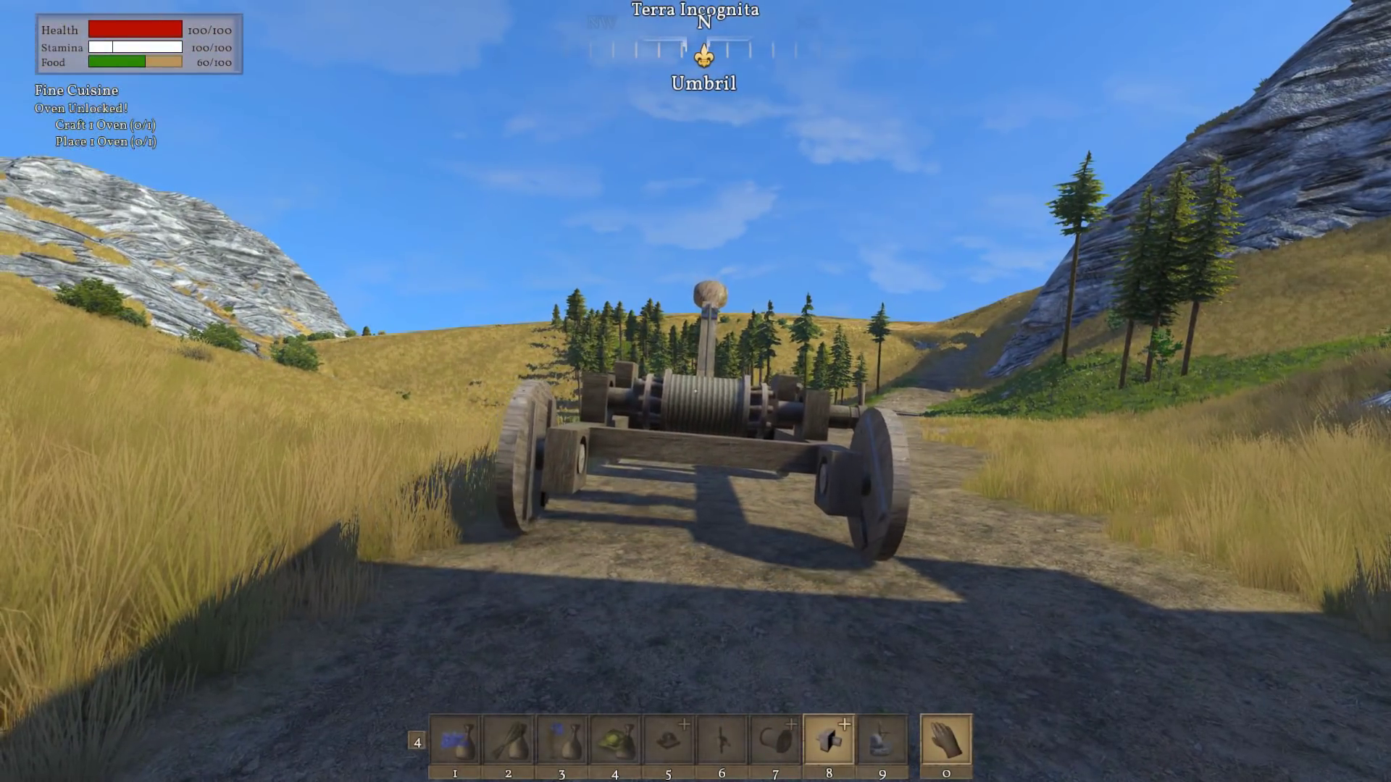